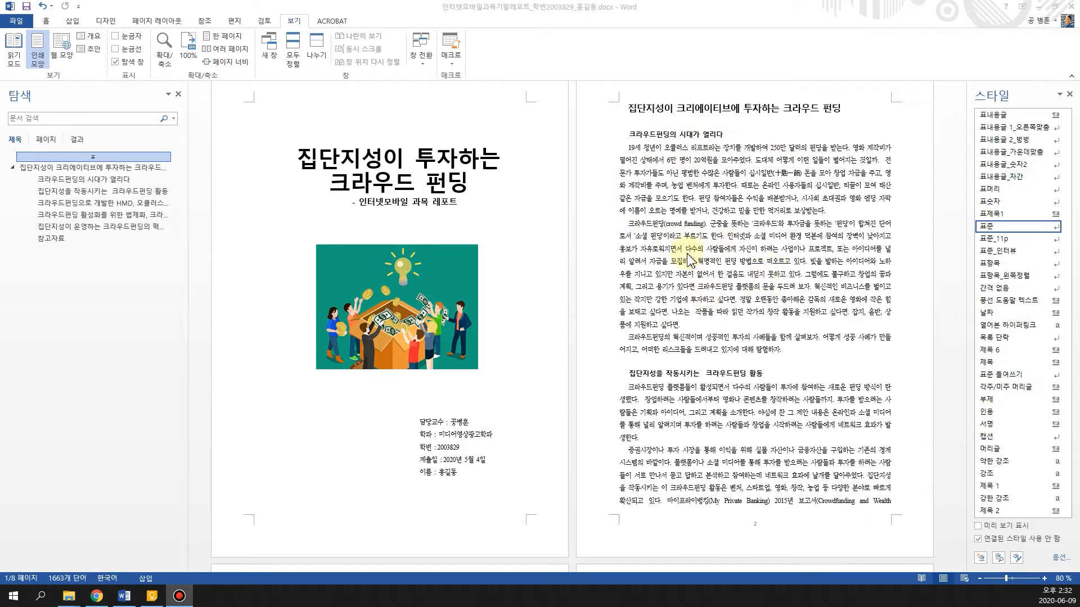
Look through the finished crowdfunding report from the cover page to the reference list, and return to the cover
scroll(688, 257, "down", 6)
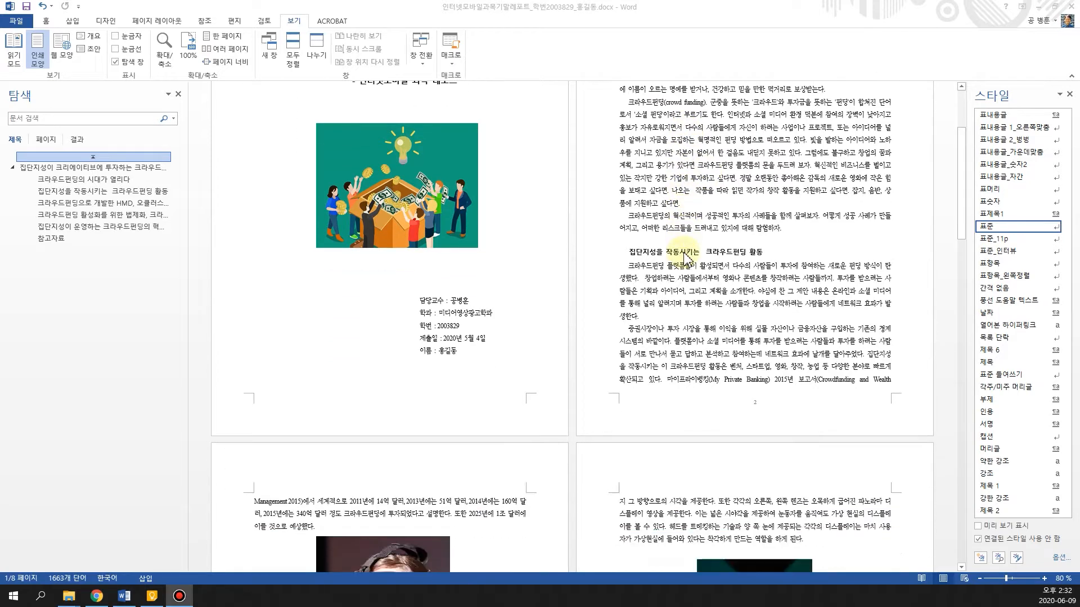
scroll(687, 256, "down", 3)
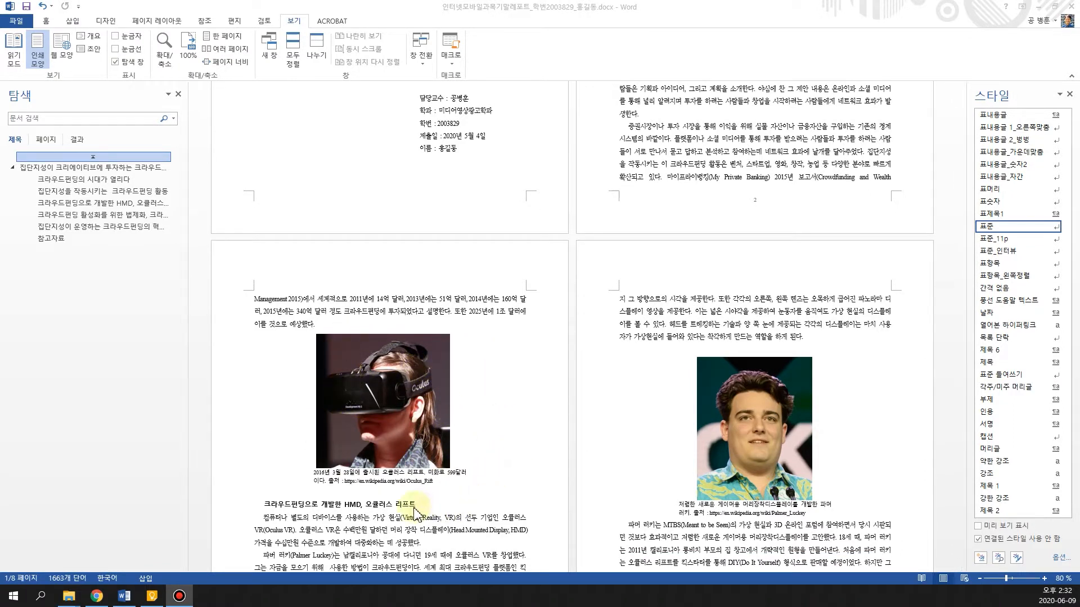
scroll(432, 478, "down", 5)
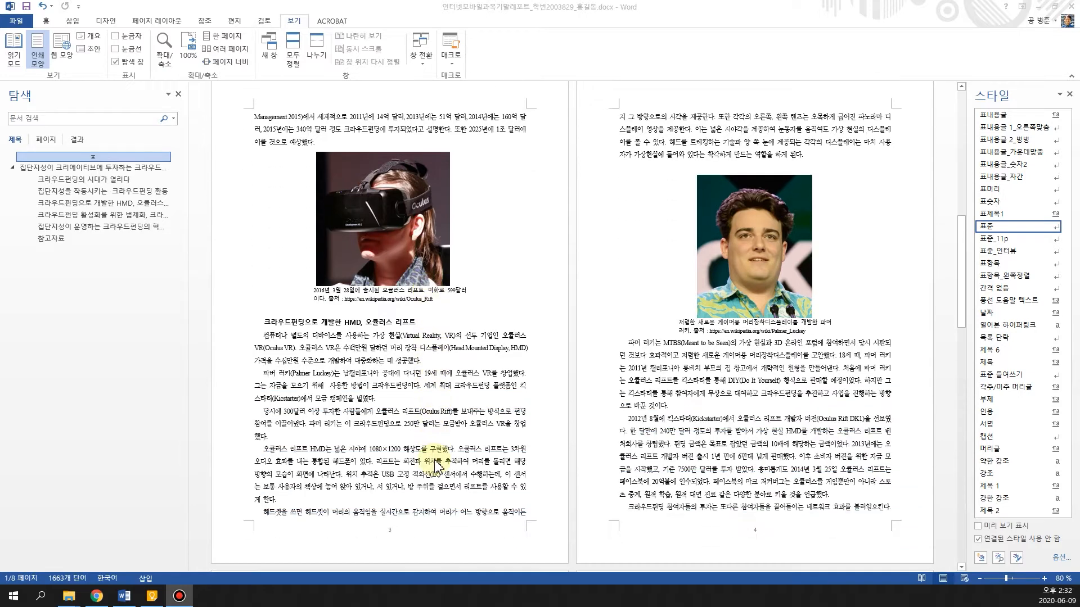
scroll(439, 460, "down", 1)
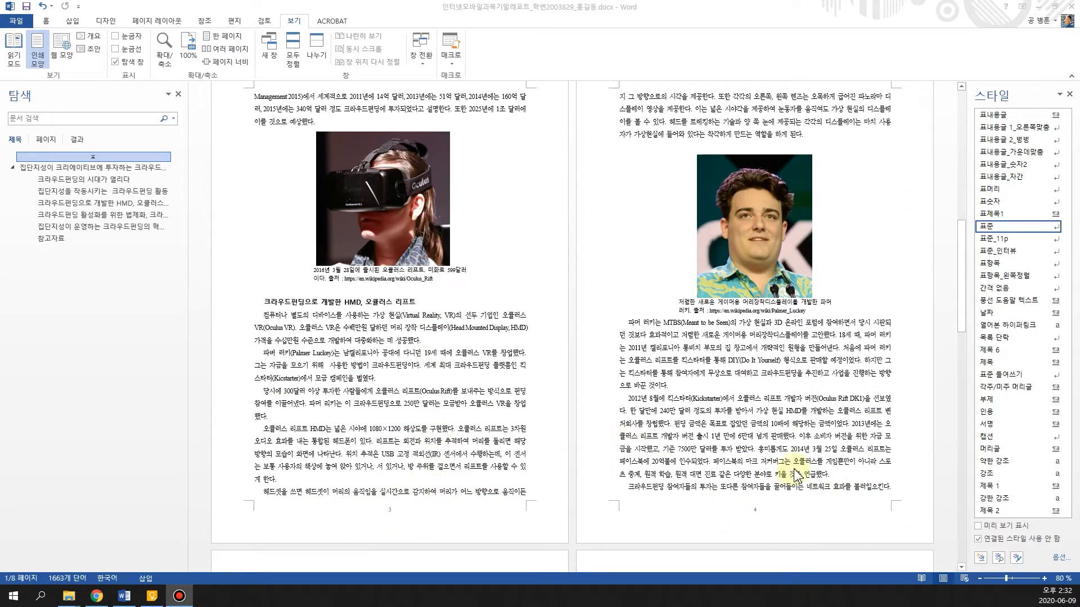
scroll(793, 466, "down", 3)
scroll(793, 467, "down", 19)
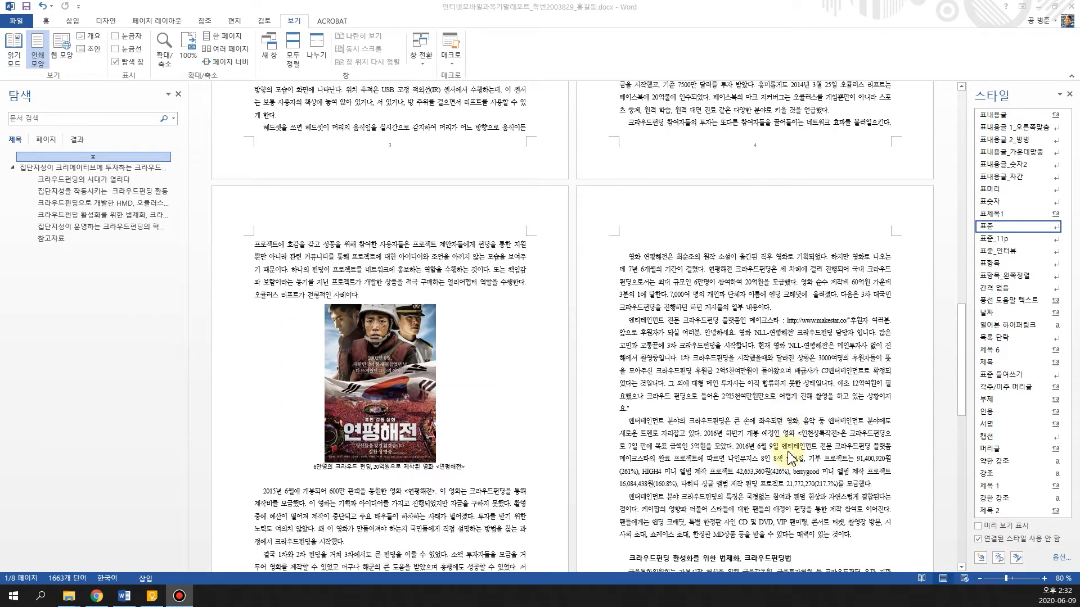
scroll(789, 458, "down", 5)
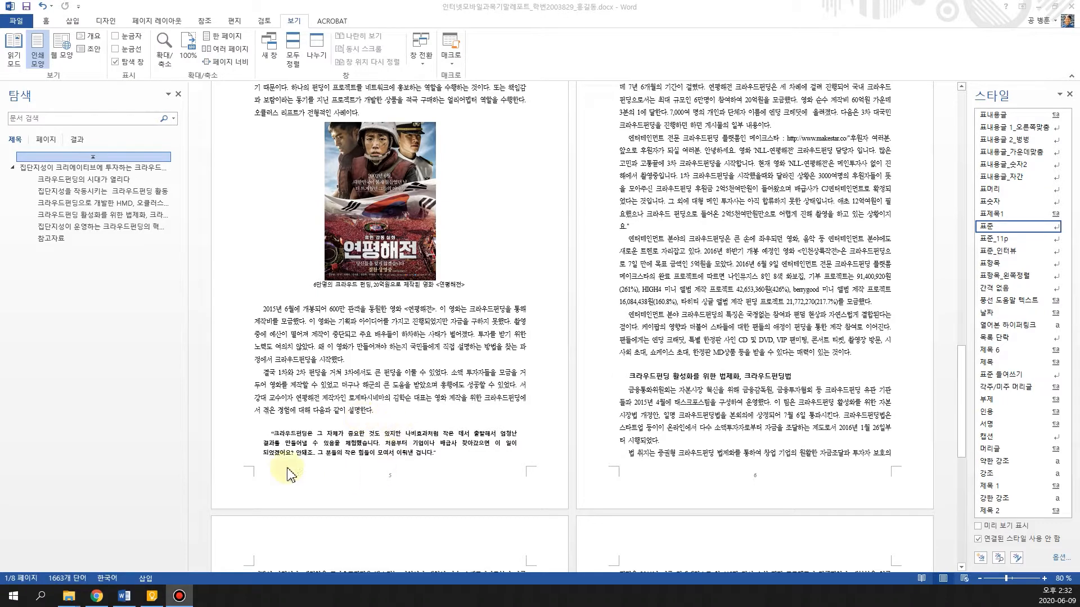
scroll(367, 412, "down", 20)
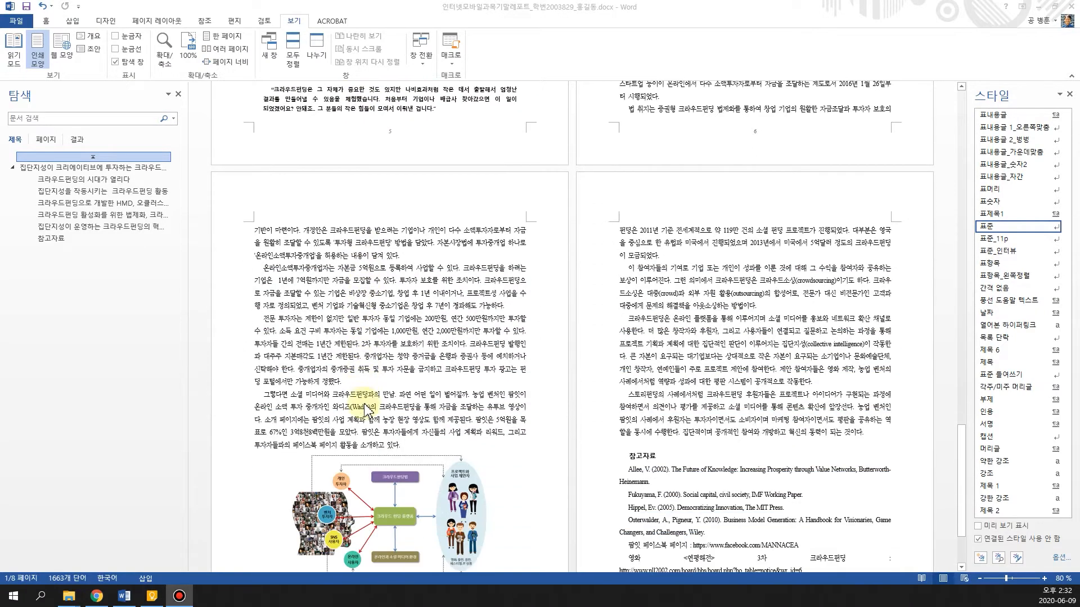
scroll(367, 412, "down", 2)
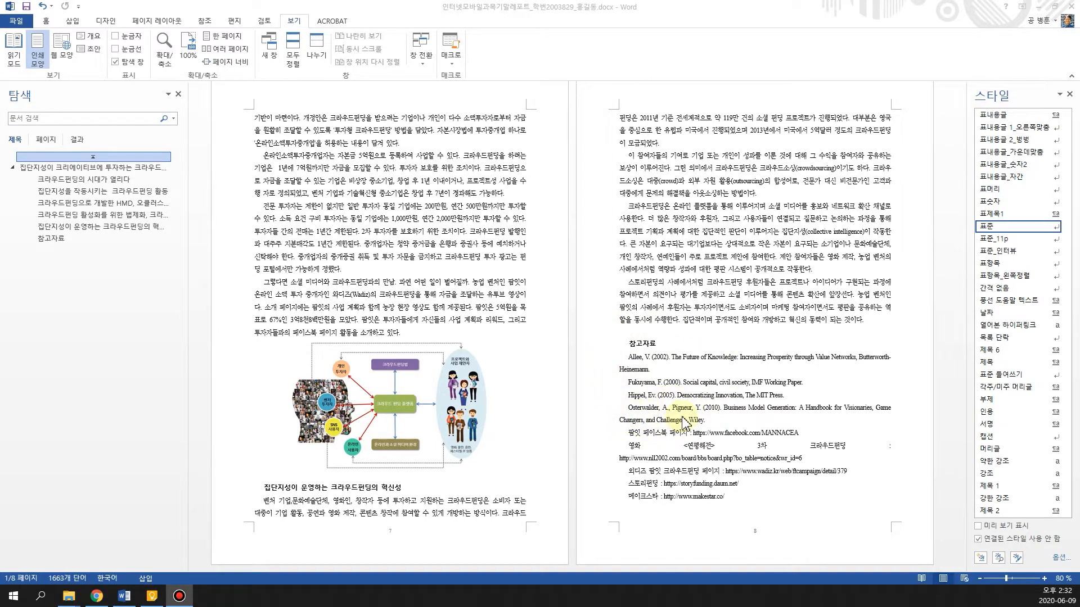
scroll(922, 484, "up", 3)
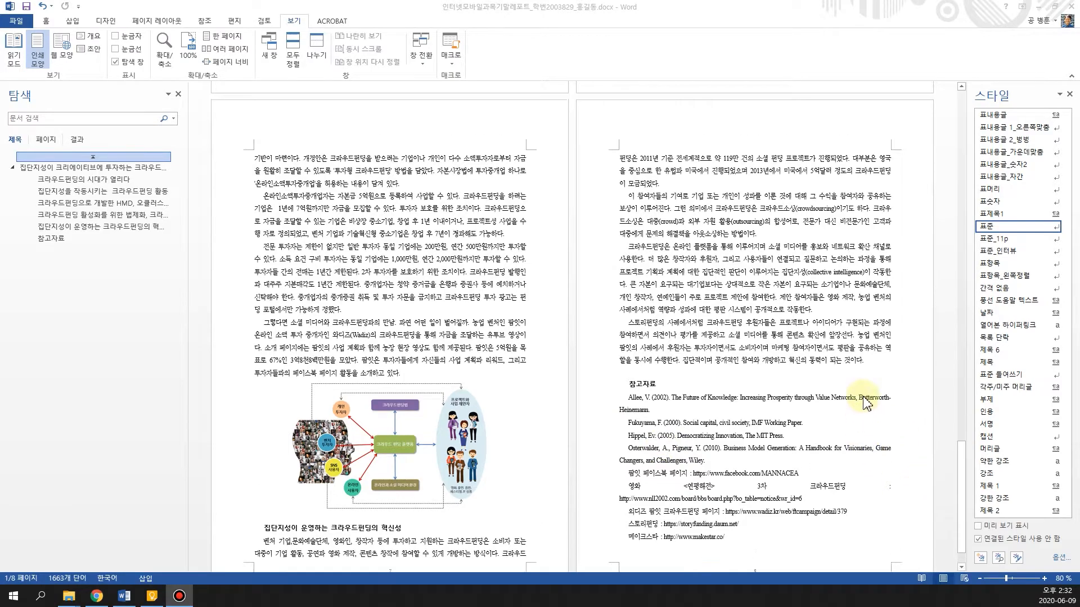
left_click_drag(961, 460, 962, 160)
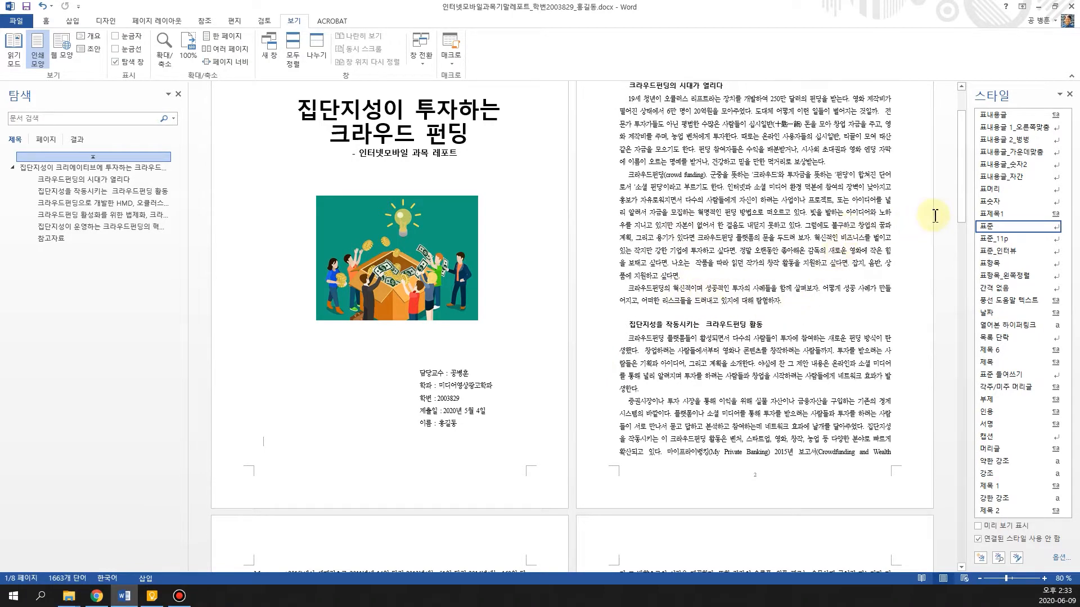
left_click_drag(967, 211, 925, 194)
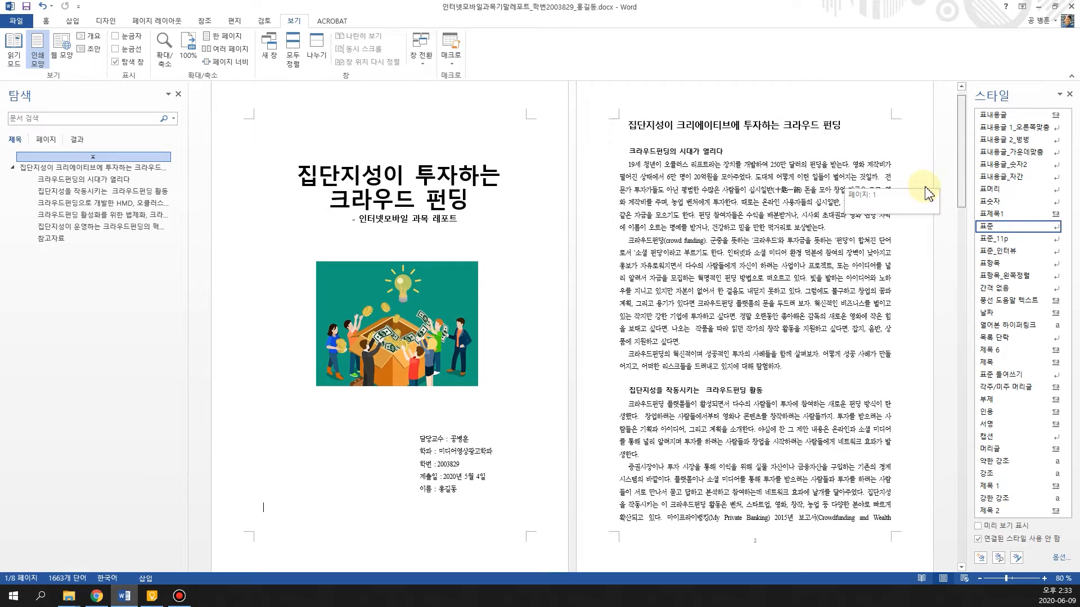
left_click_drag(927, 194, 927, 195)
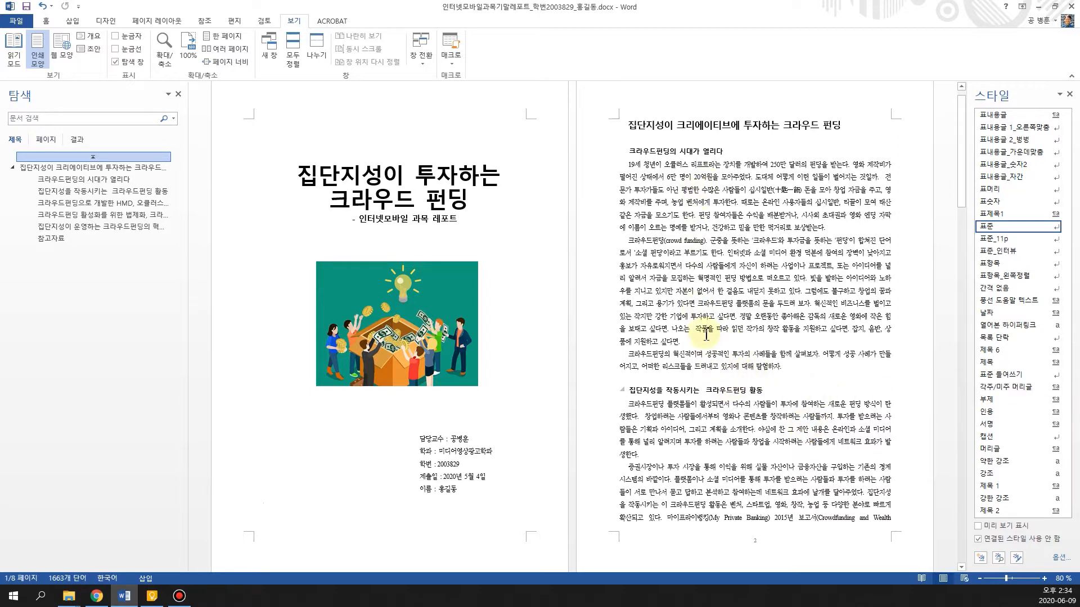
Review the report's section headings, captioned pictures, block quotation, diagram and references across all pages, ending back at the cover
scroll(701, 353, "down", 1)
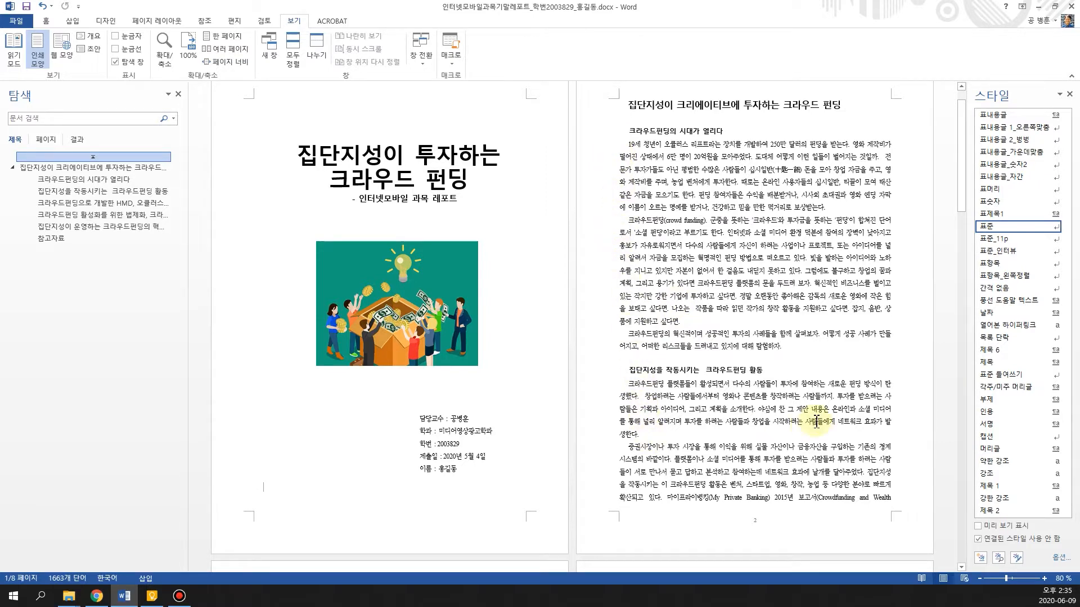
scroll(787, 450, "down", 1)
scroll(751, 464, "down", 2)
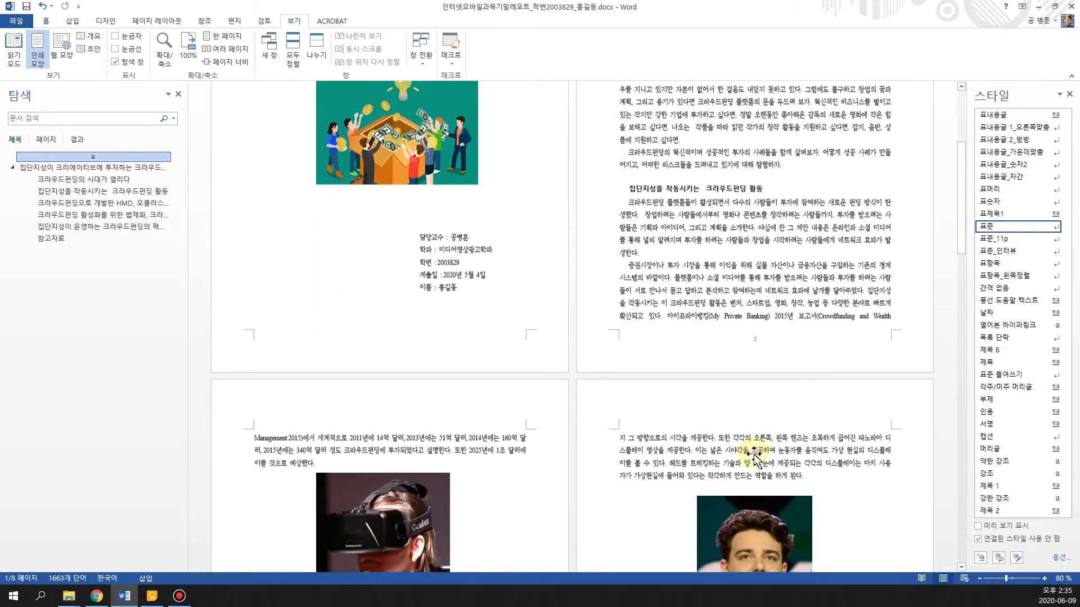
scroll(753, 455, "down", 1)
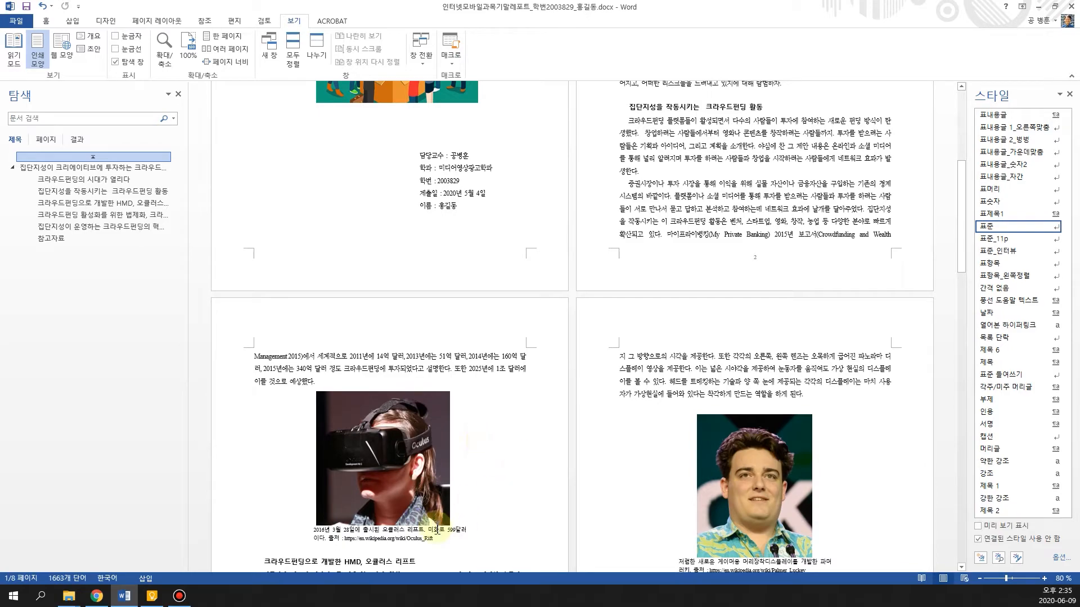
scroll(586, 518, "down", 2)
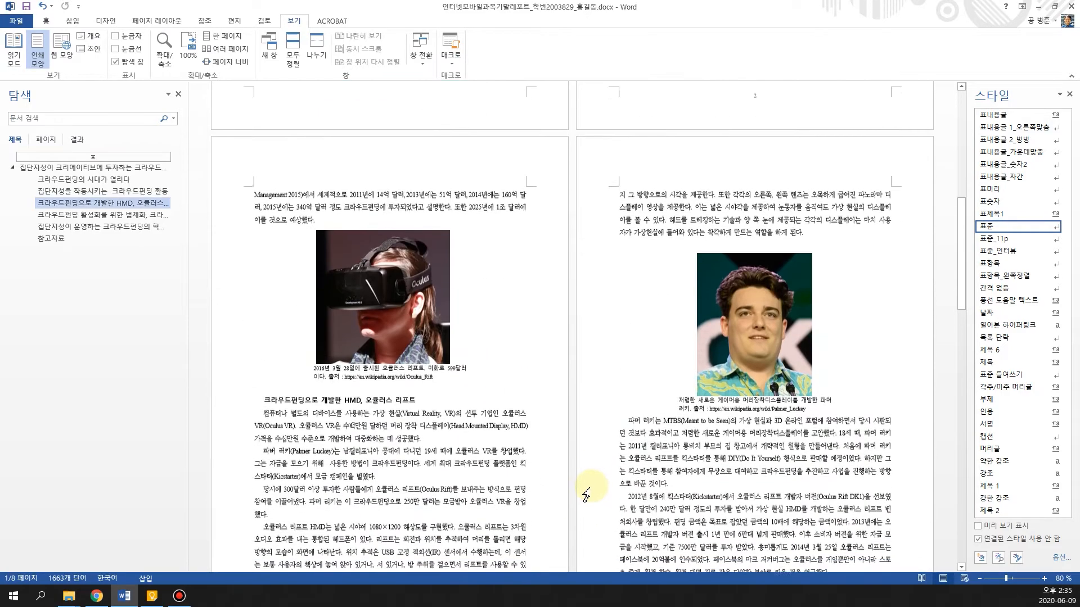
scroll(586, 495, "down", 2)
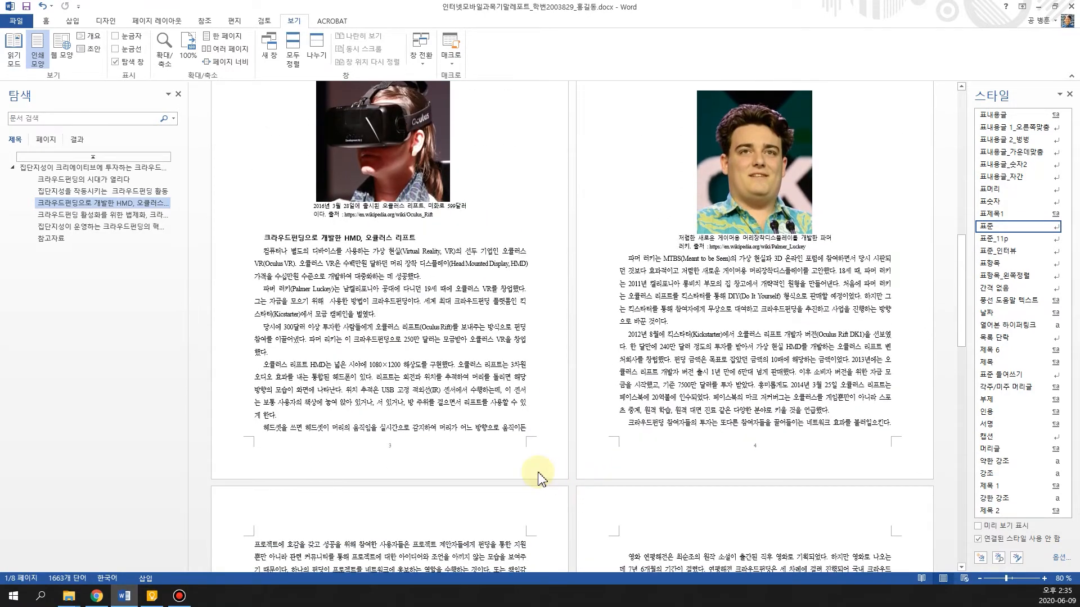
scroll(538, 478, "down", 2)
scroll(487, 472, "down", 1)
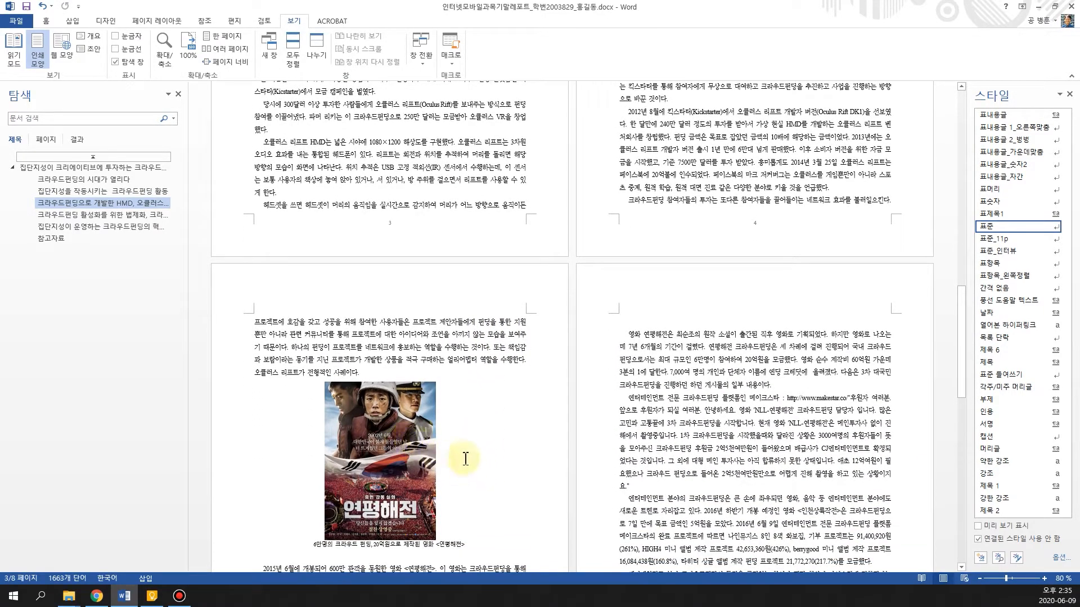
scroll(513, 444, "down", 10)
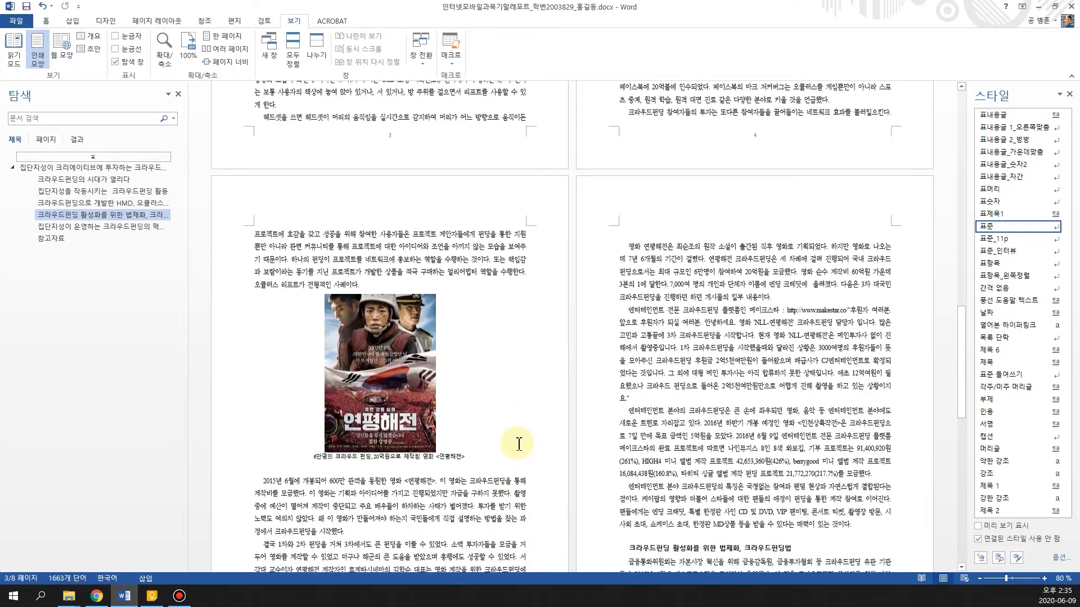
scroll(518, 444, "down", 7)
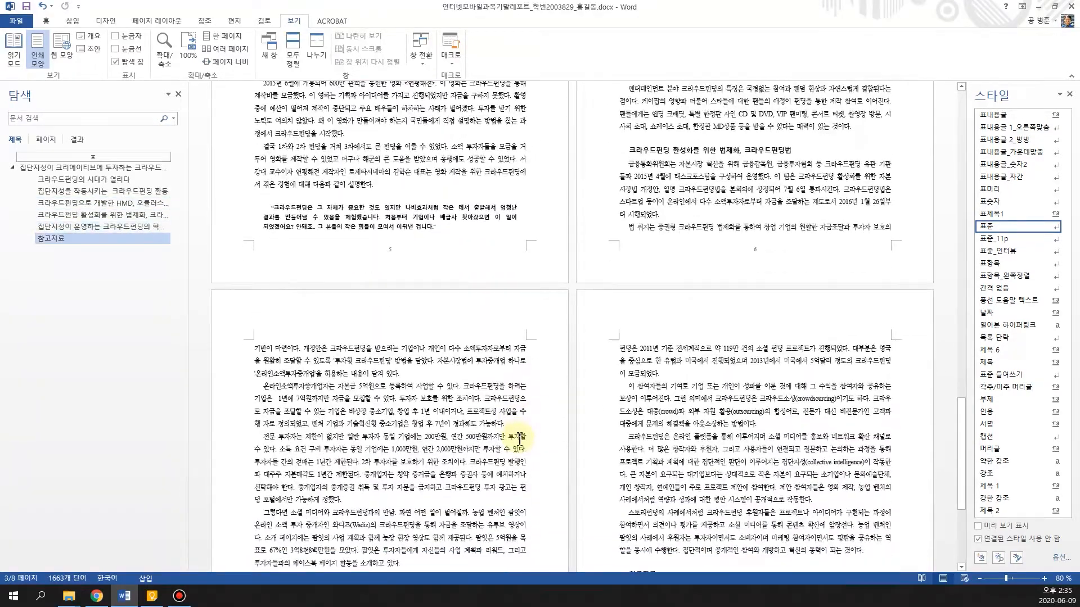
scroll(518, 435, "down", 5)
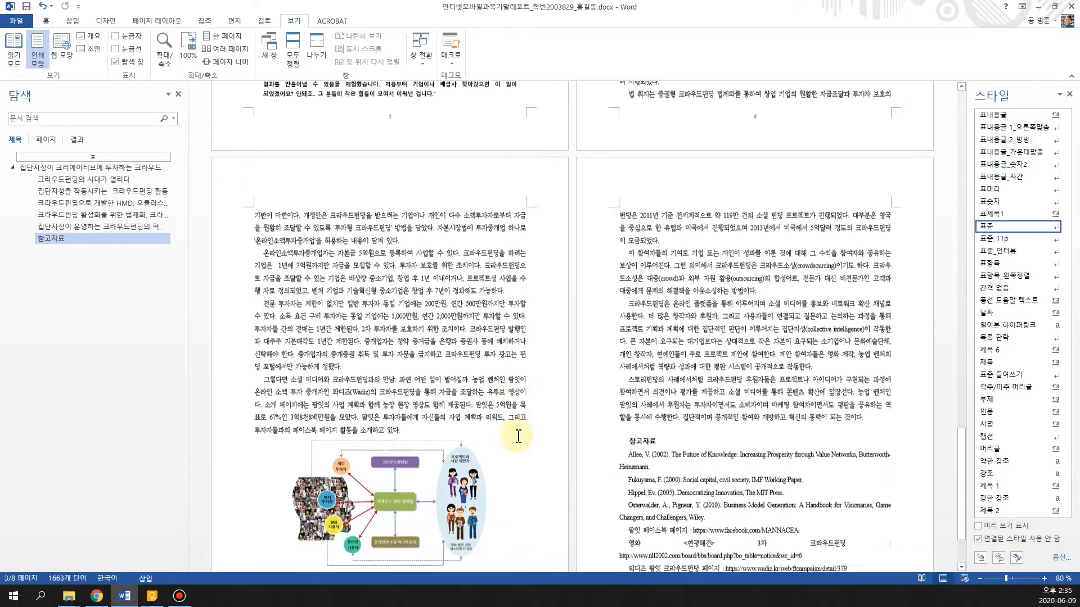
scroll(516, 429, "down", 1)
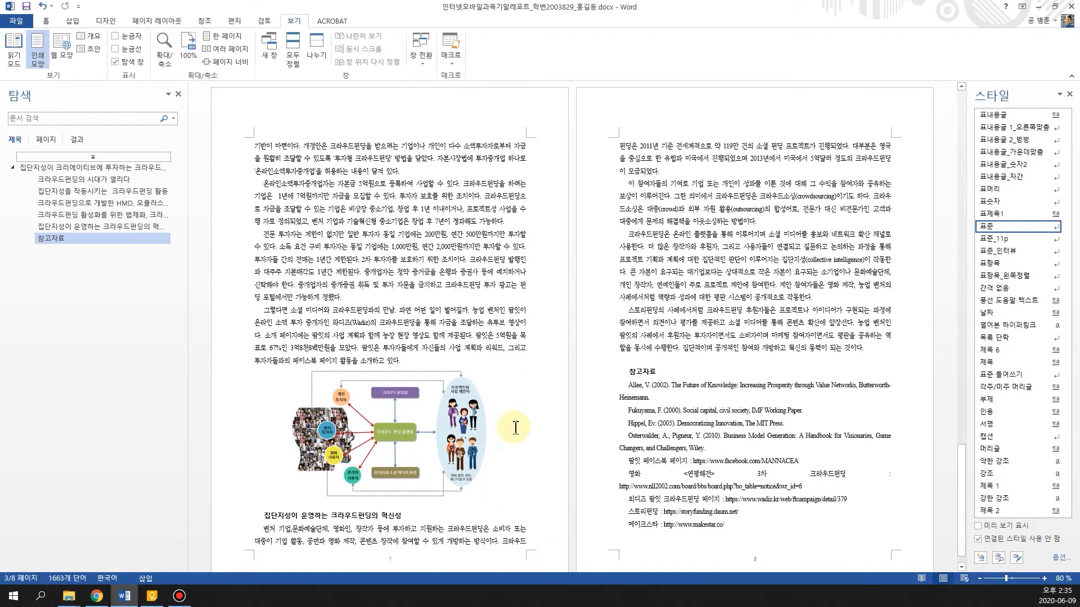
scroll(515, 428, "down", 1)
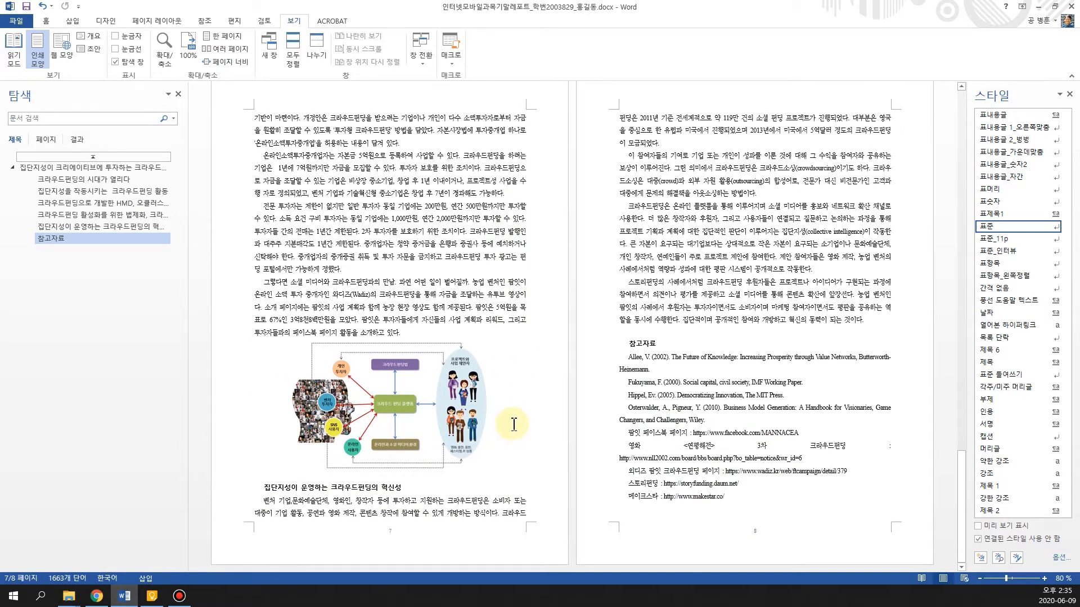
scroll(508, 433, "up", 1)
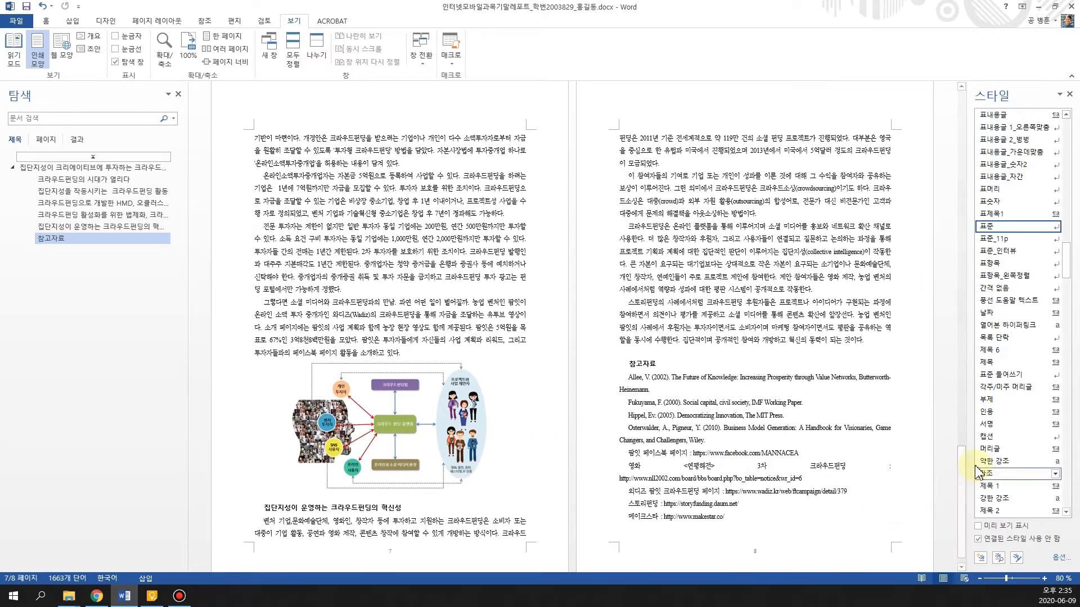
left_click_drag(965, 472, 981, 132)
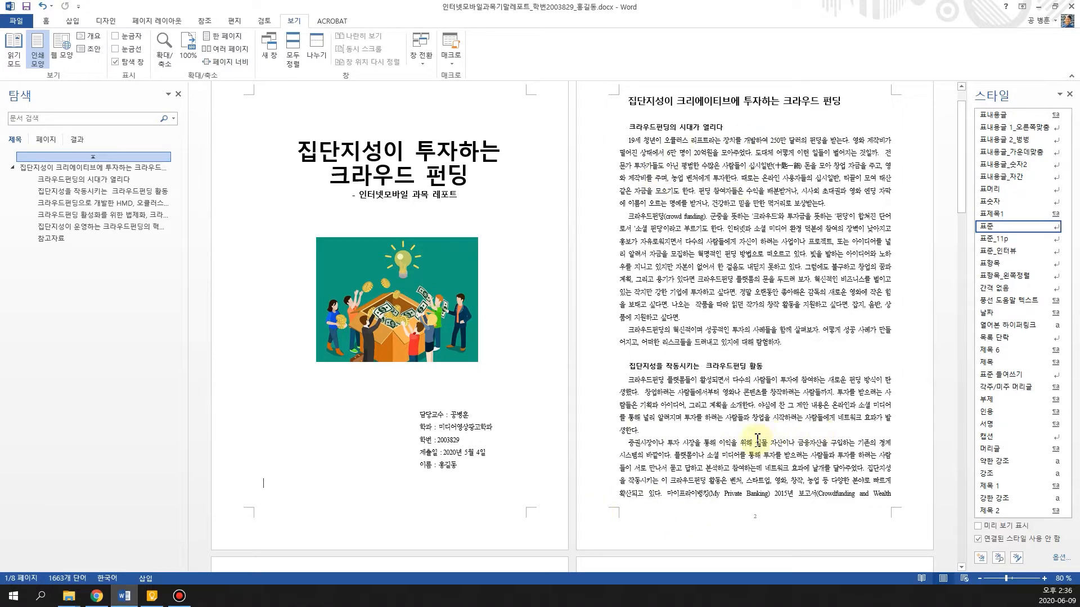
Examine the layout of the cover and opening body pages, including the captioned Oculus Rift and portrait pictures
scroll(646, 443, "down", 5)
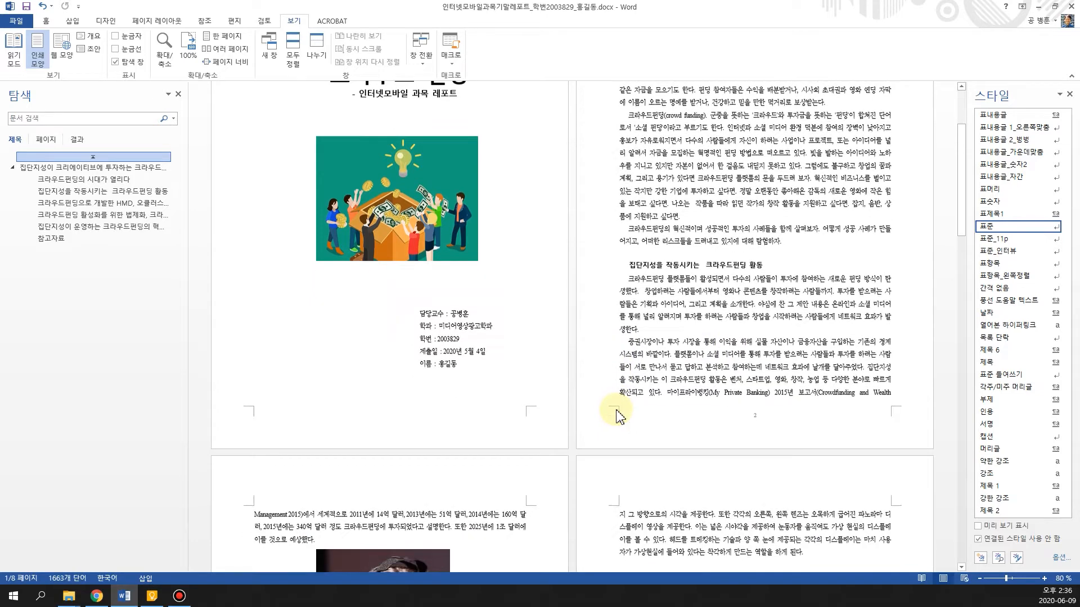
scroll(620, 416, "down", 3)
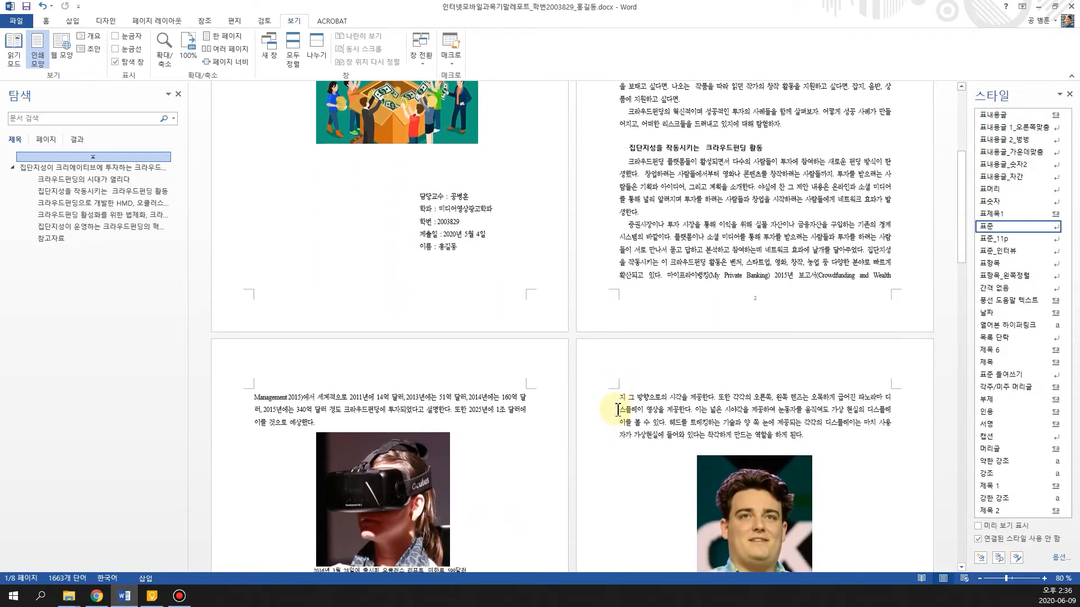
scroll(621, 405, "down", 1)
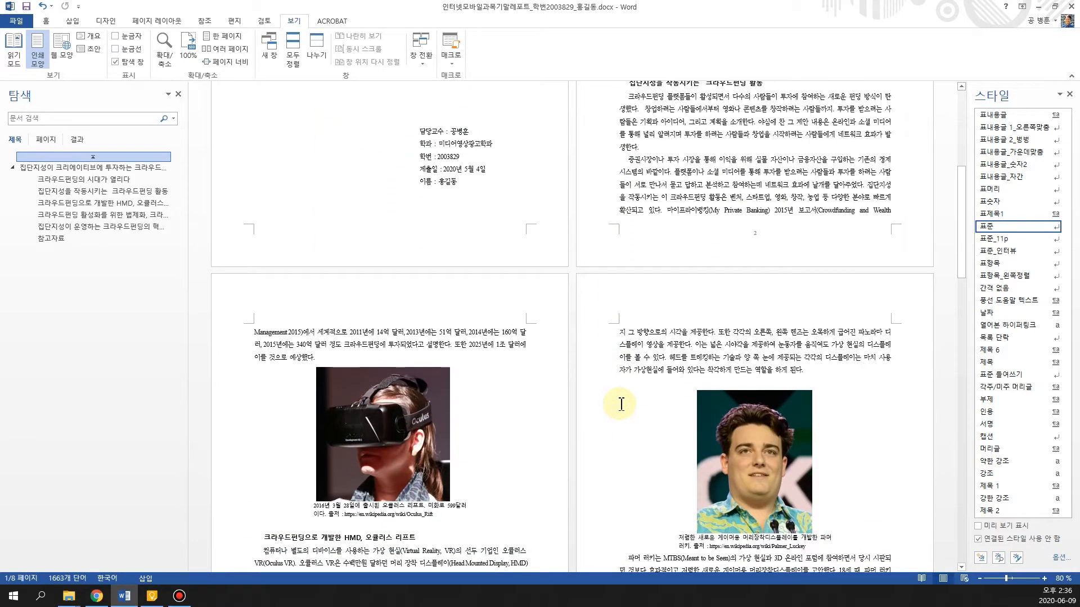
scroll(621, 404, "down", 1)
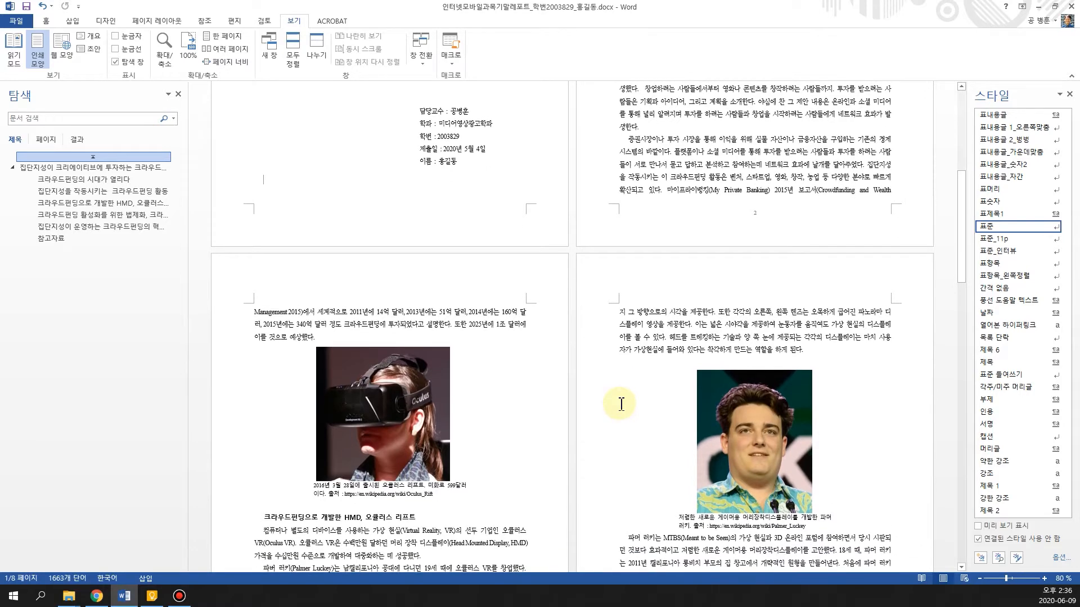
scroll(621, 404, "down", 1)
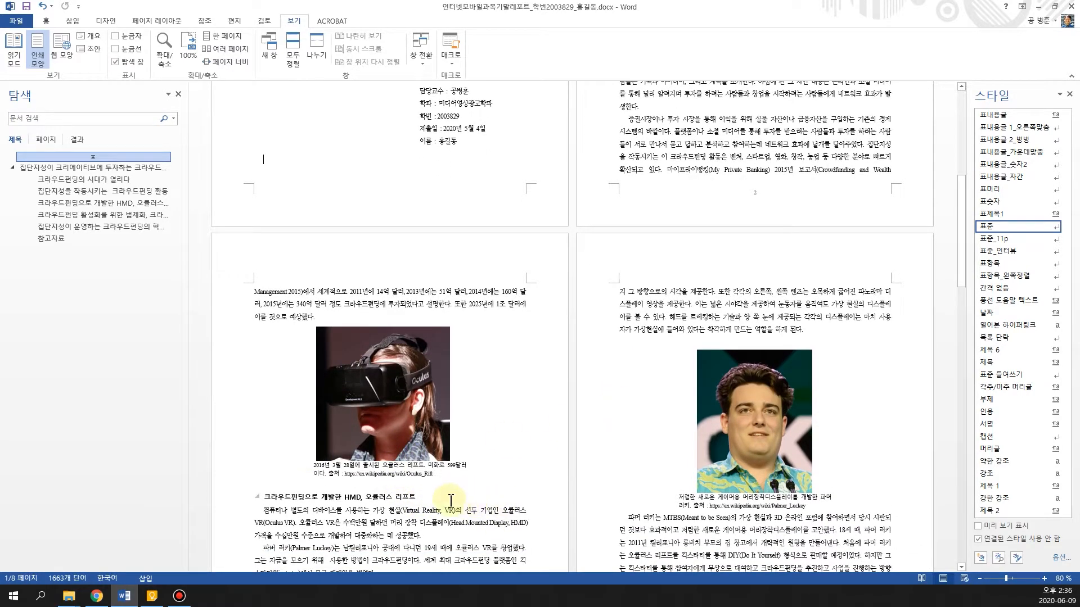
scroll(443, 484, "up", 4)
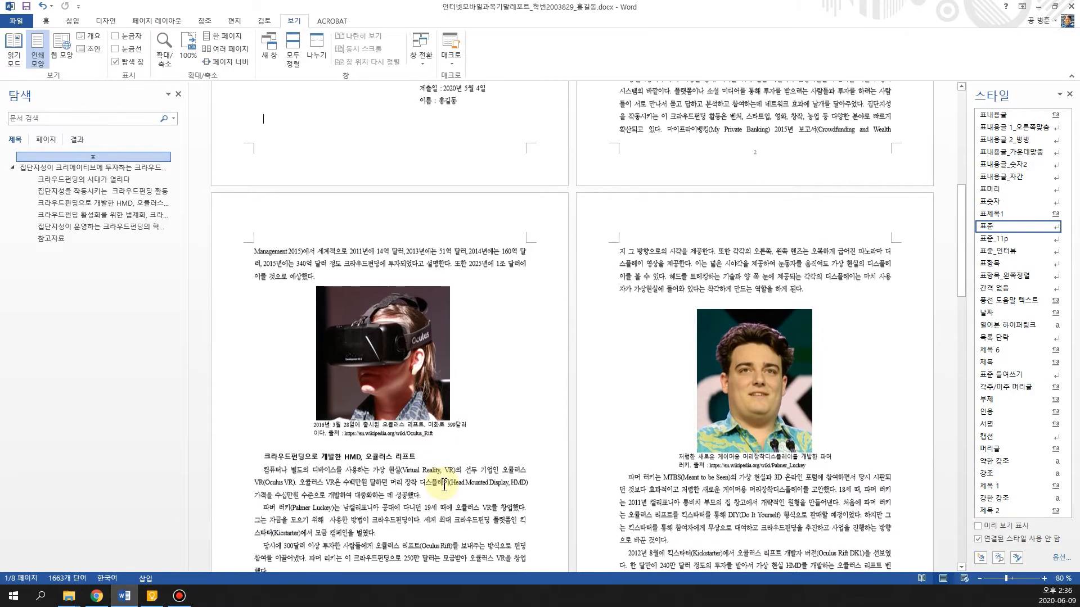
scroll(416, 475, "up", 10)
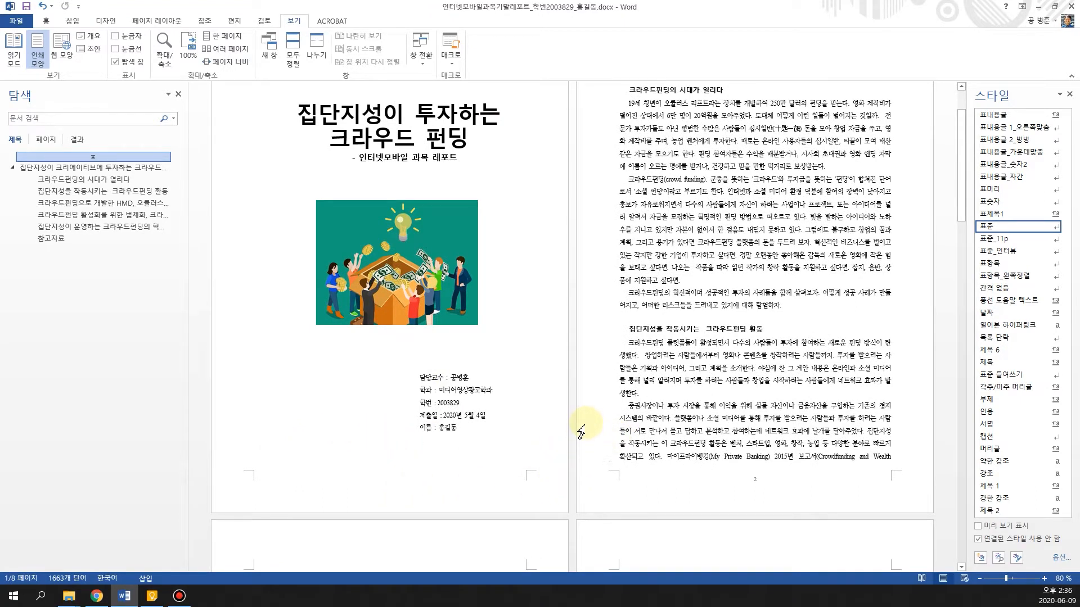
scroll(554, 432, "down", 15)
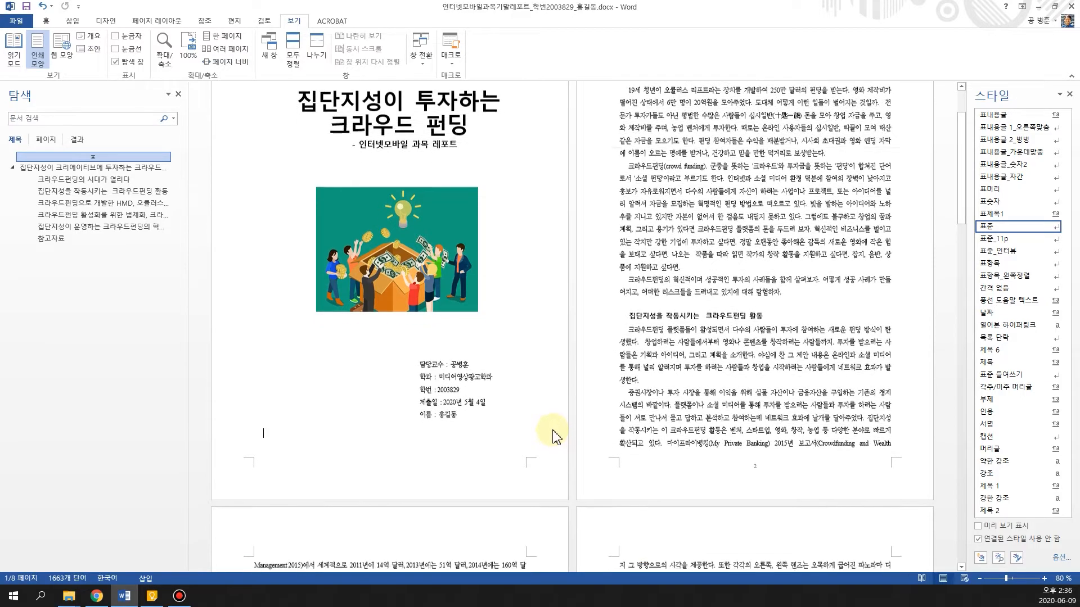
scroll(554, 428, "down", 15)
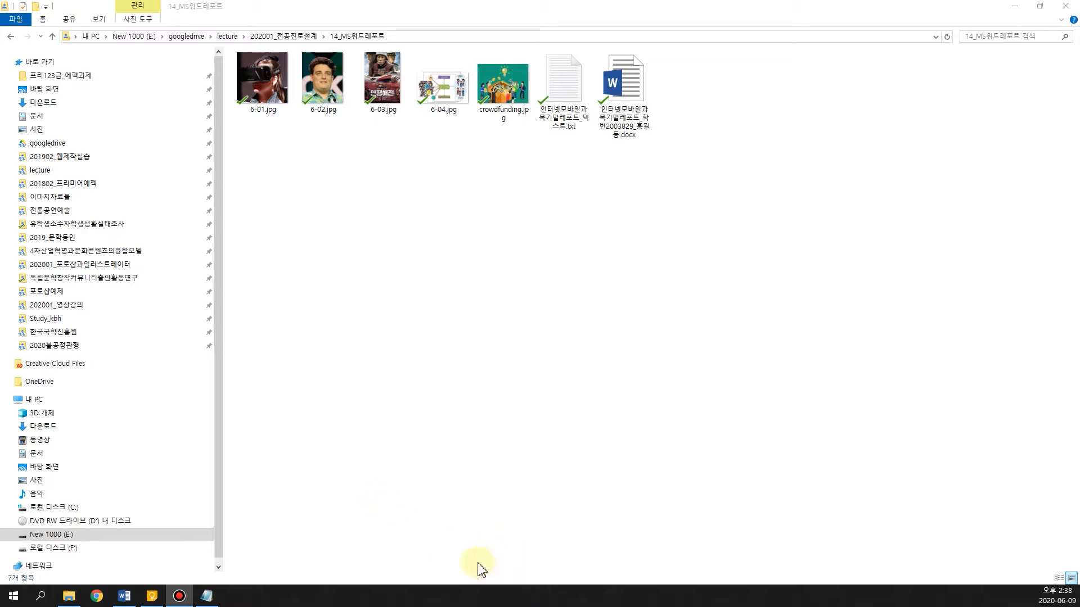
Bring the crowdfunding source text file to the front, and create a new blank document in Word 2013 beside it
left_click(206, 595)
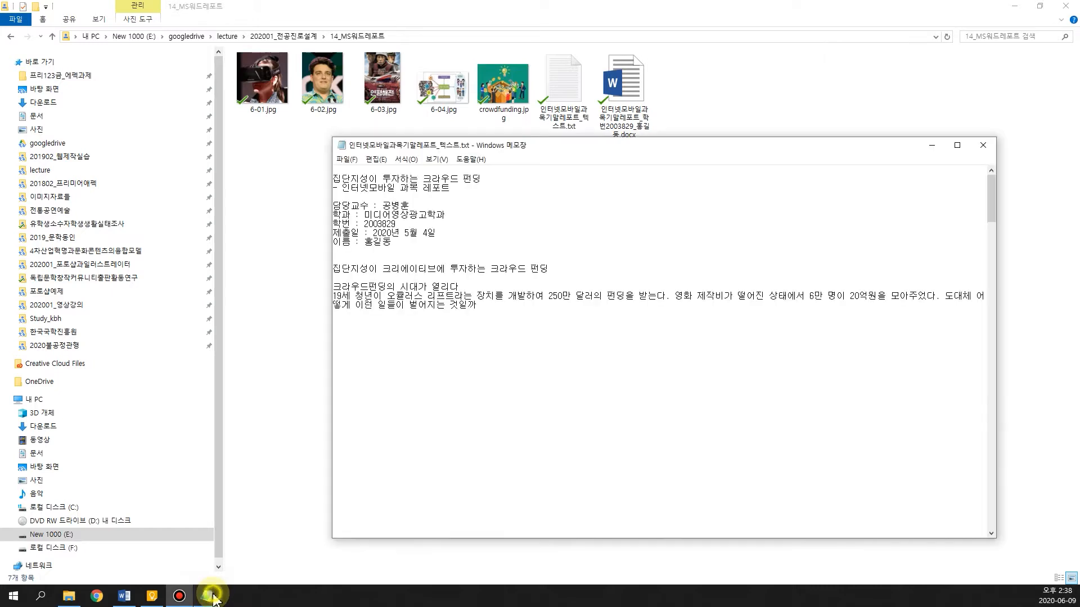
left_click_drag(732, 153, 770, 191)
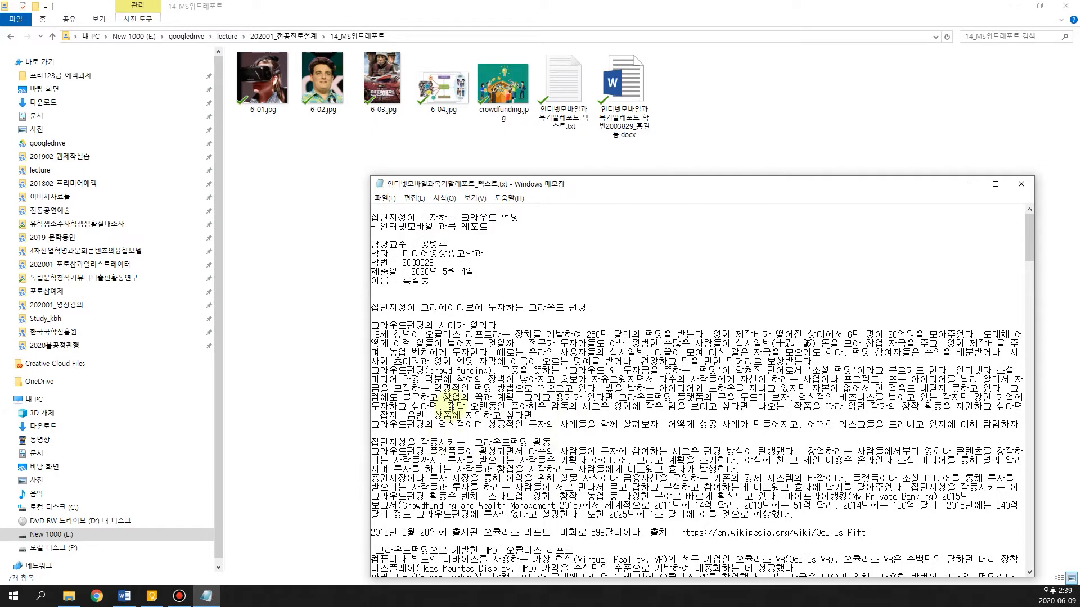
left_click(10, 598)
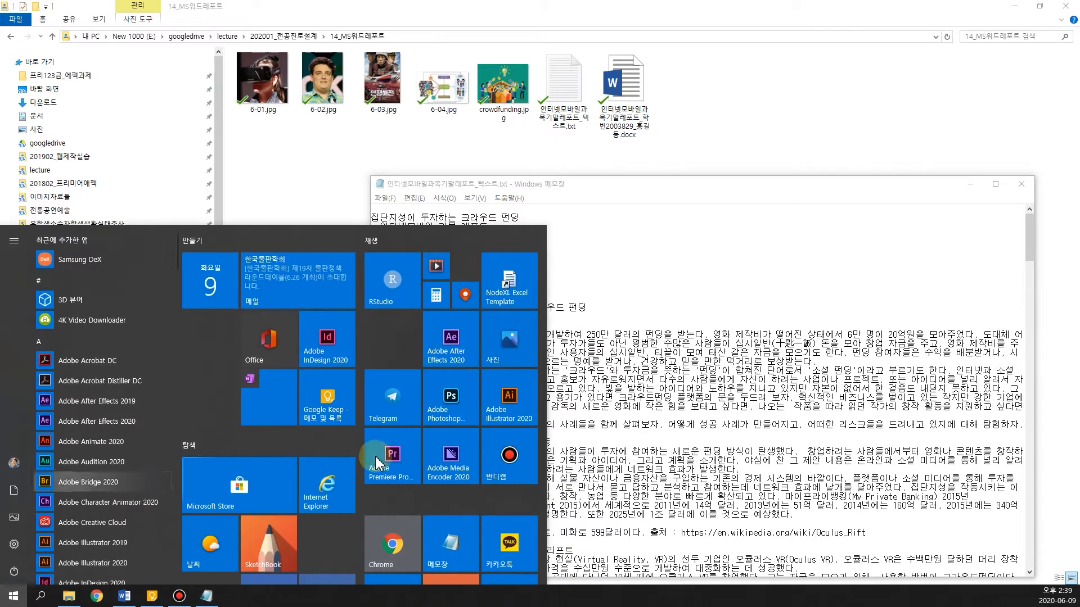
scroll(447, 470, "down", 3)
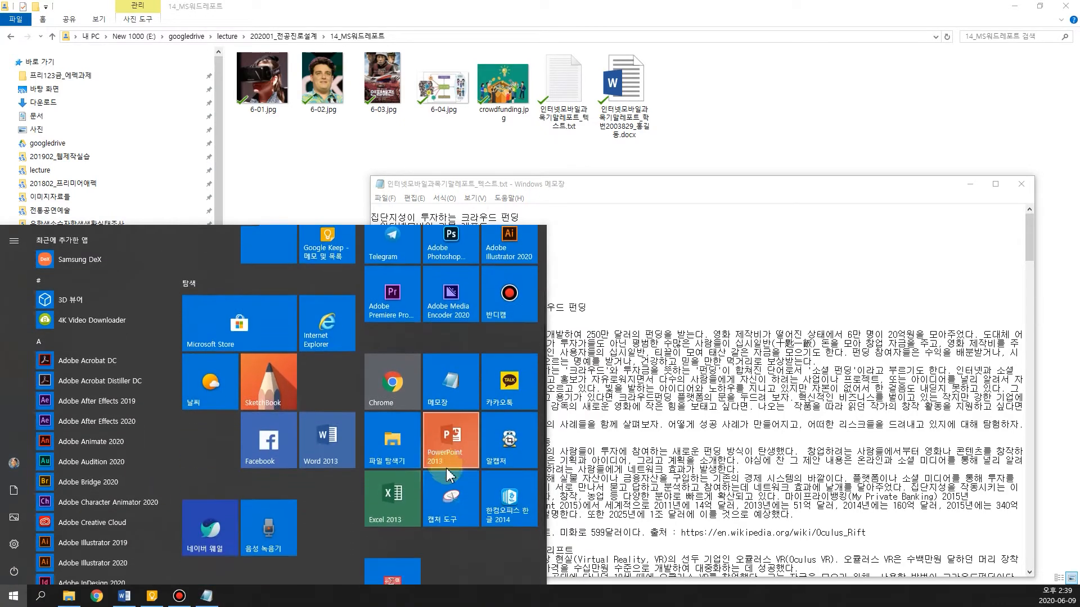
left_click(333, 448)
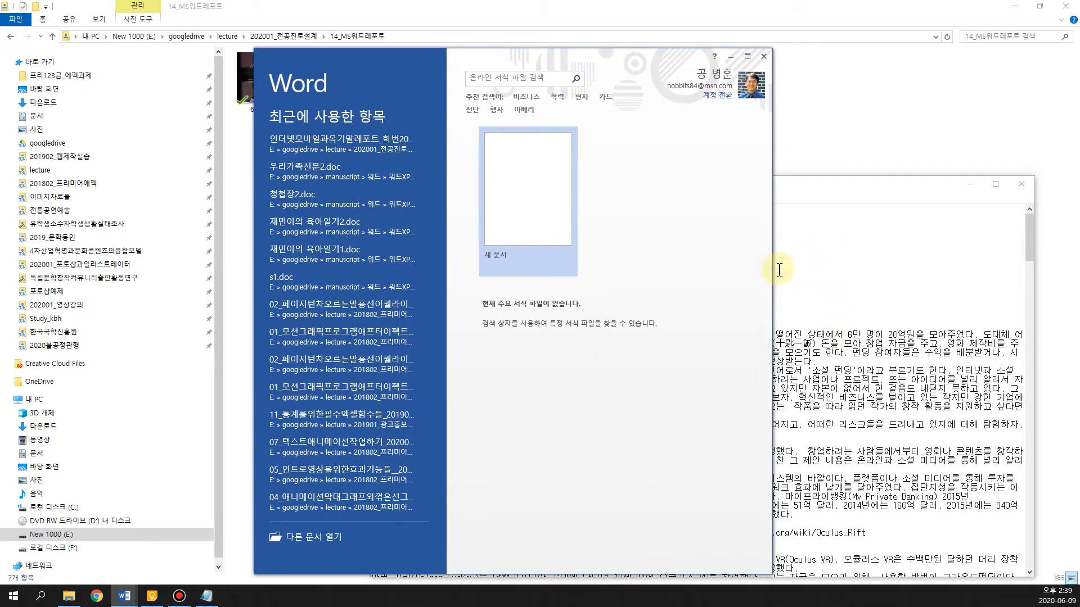
left_click_drag(773, 275, 906, 287)
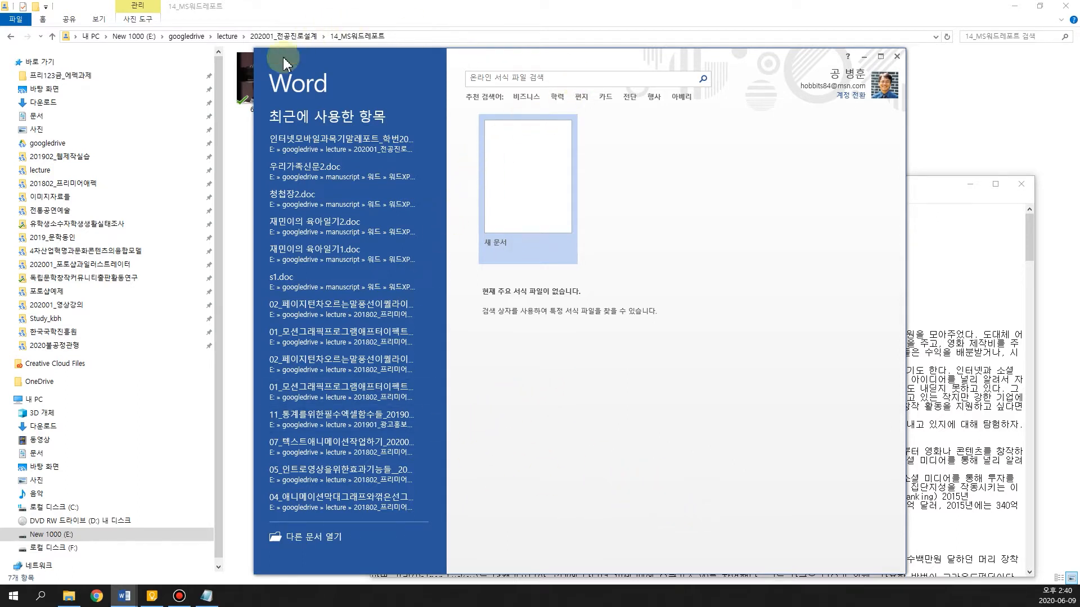
left_click(531, 205)
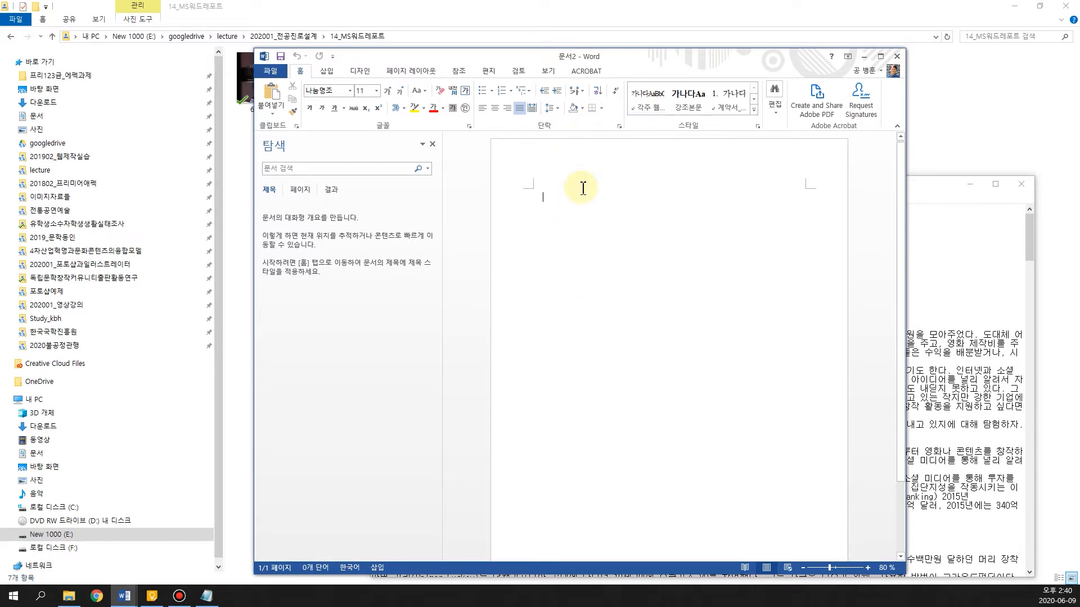
left_click_drag(632, 63, 509, 57)
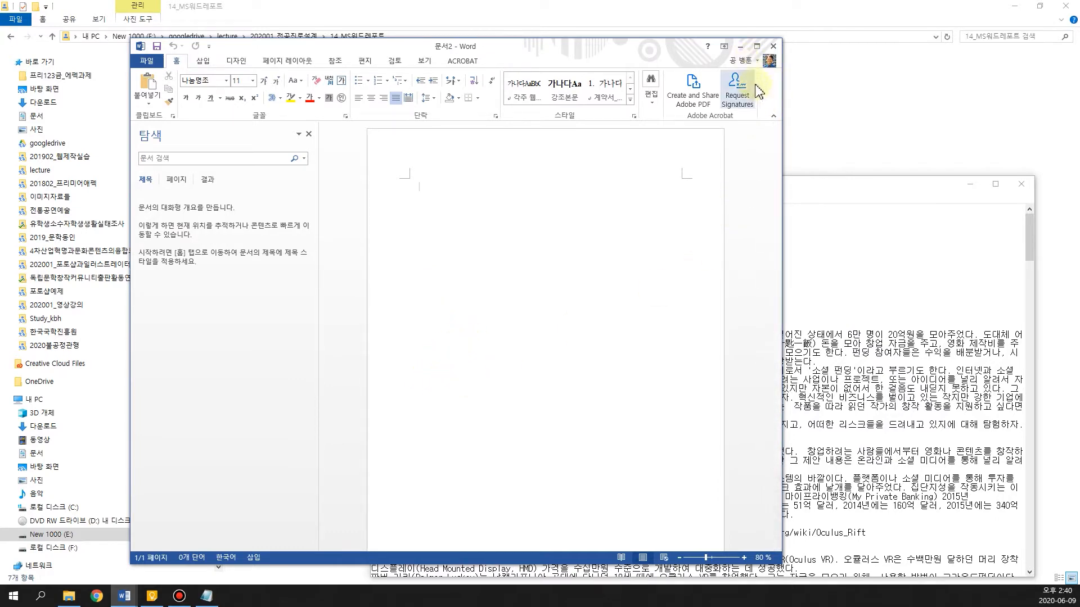
Copy the title line "집단지성이 투자하는 크라우드 펀딩" and subtitle "- 인터넷모바일 과목 레포트" from the Notepad source text
left_click(829, 273)
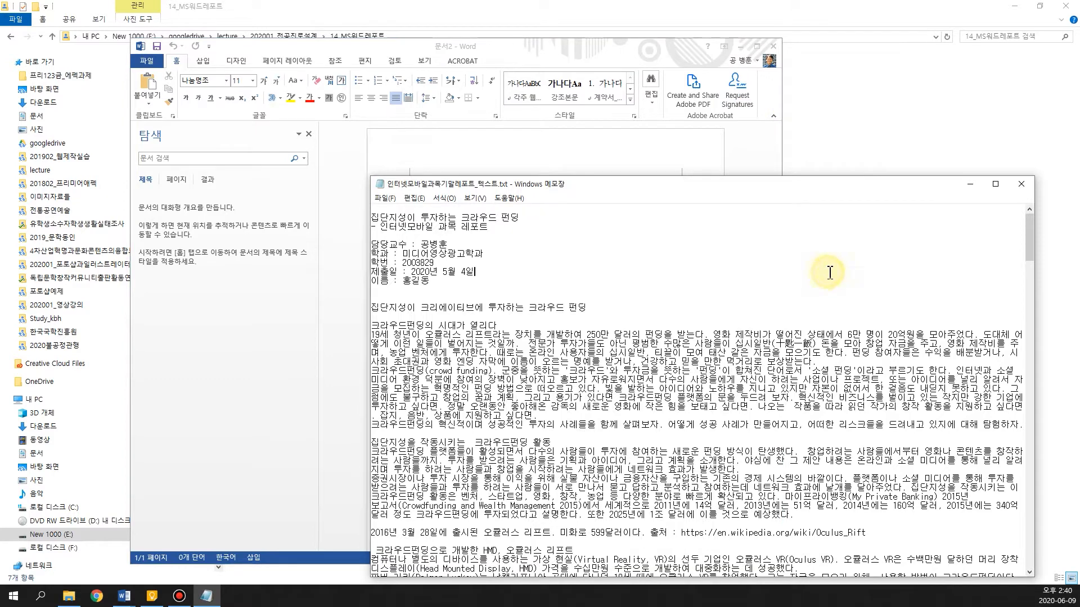
left_click_drag(592, 191, 623, 151)
left_click(439, 190)
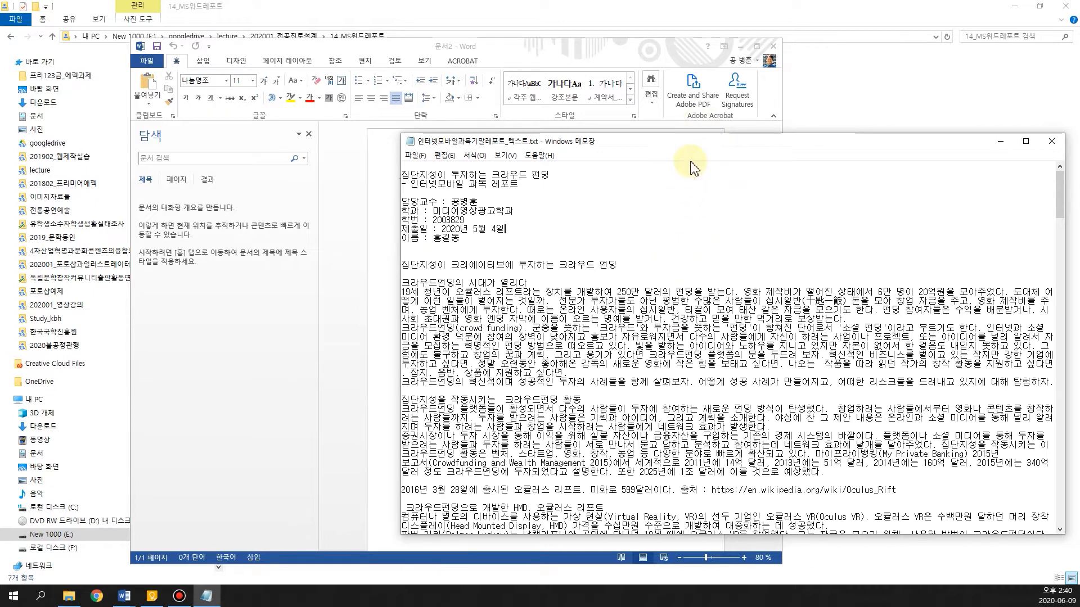
left_click_drag(682, 144, 721, 194)
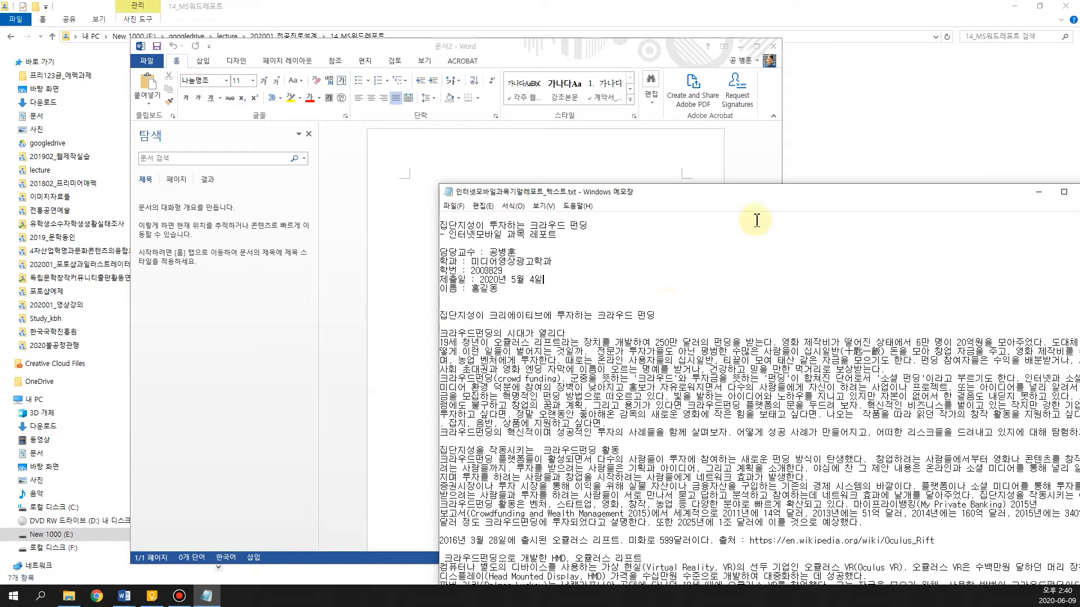
left_click_drag(751, 201, 735, 317)
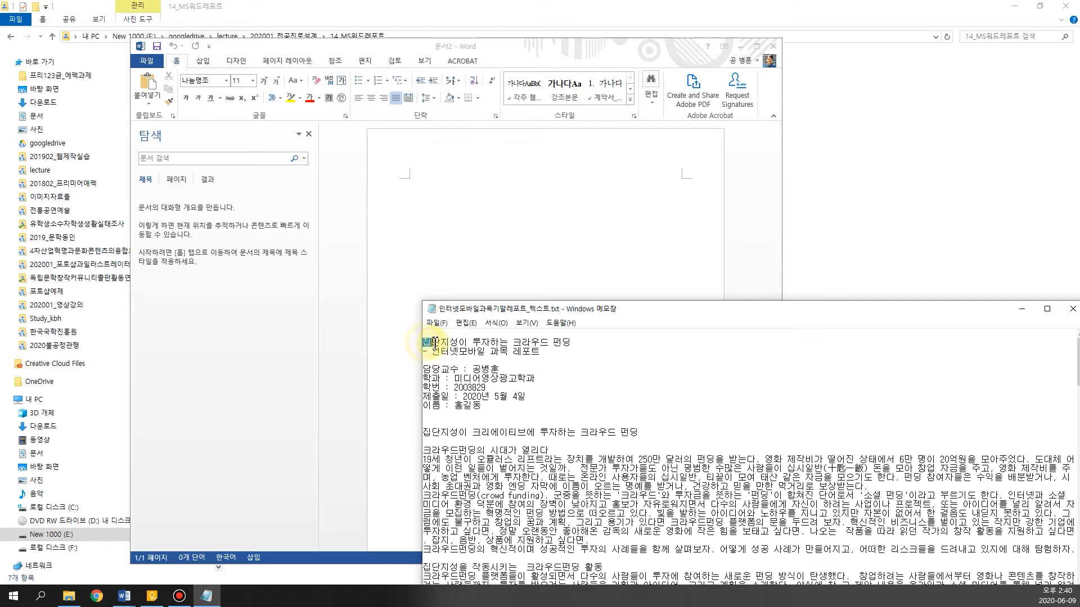
left_click_drag(460, 345, 538, 356)
key("ctrl+c")
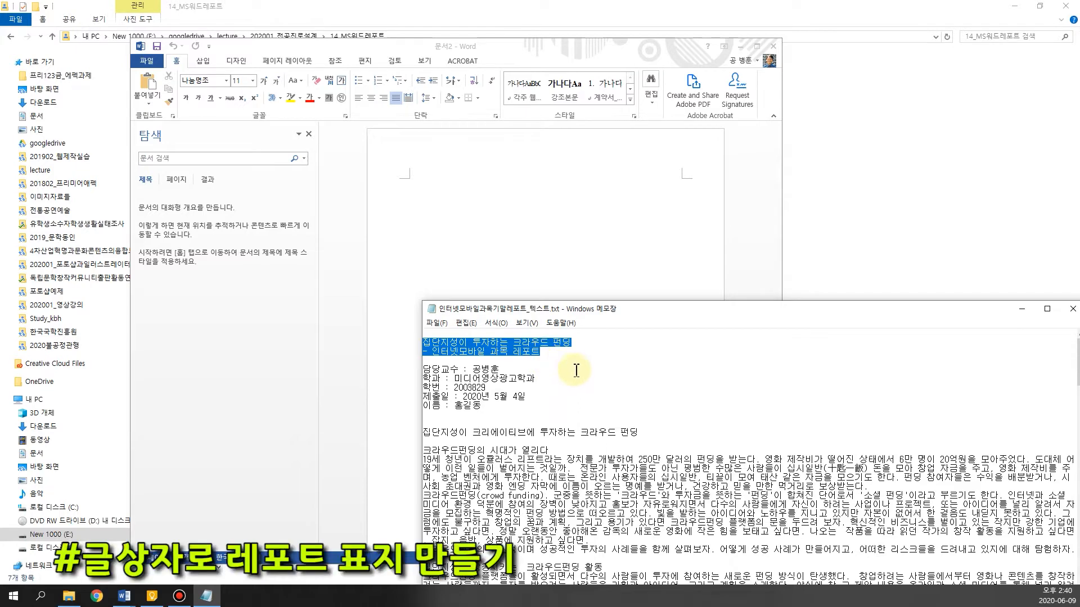
Insert a simple text box (텍스트 상자 - 단순형) in the blank Word document and replace its placeholder with the copied title lines
left_click(670, 190)
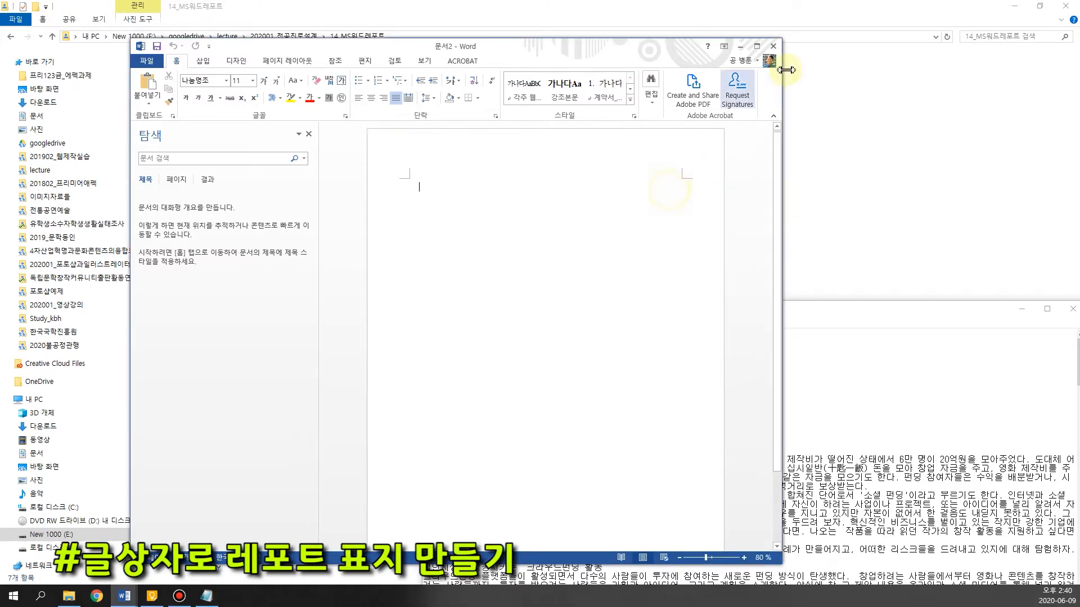
left_click(757, 47)
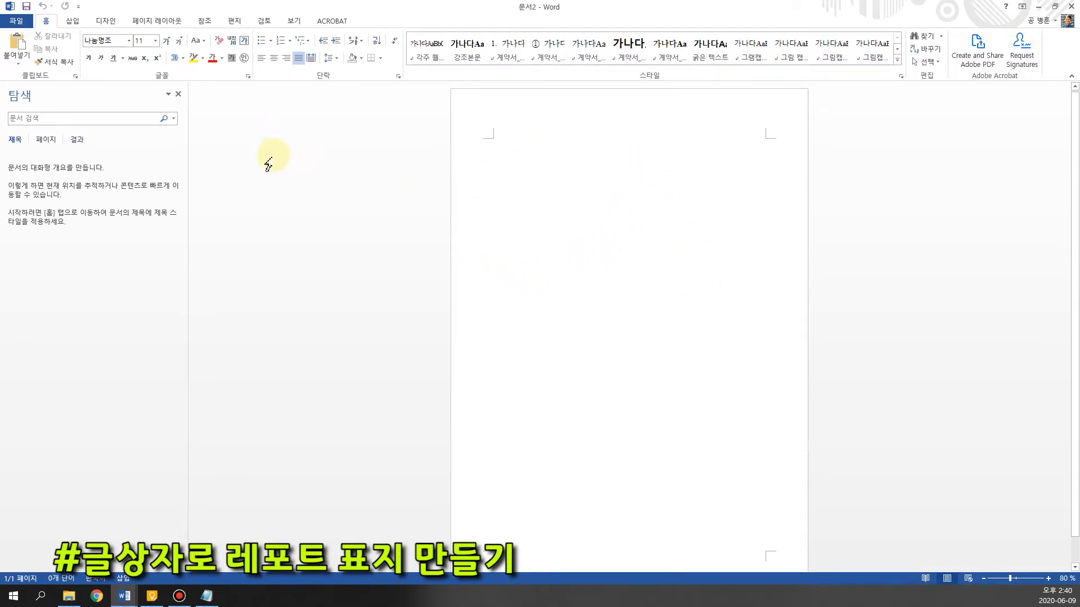
left_click(72, 23)
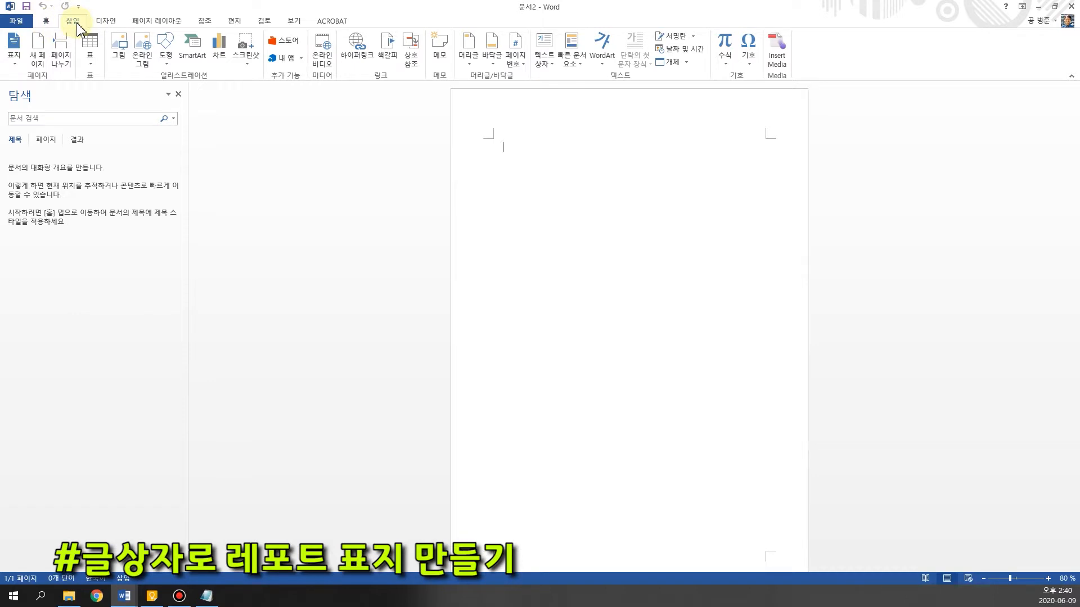
left_click(543, 47)
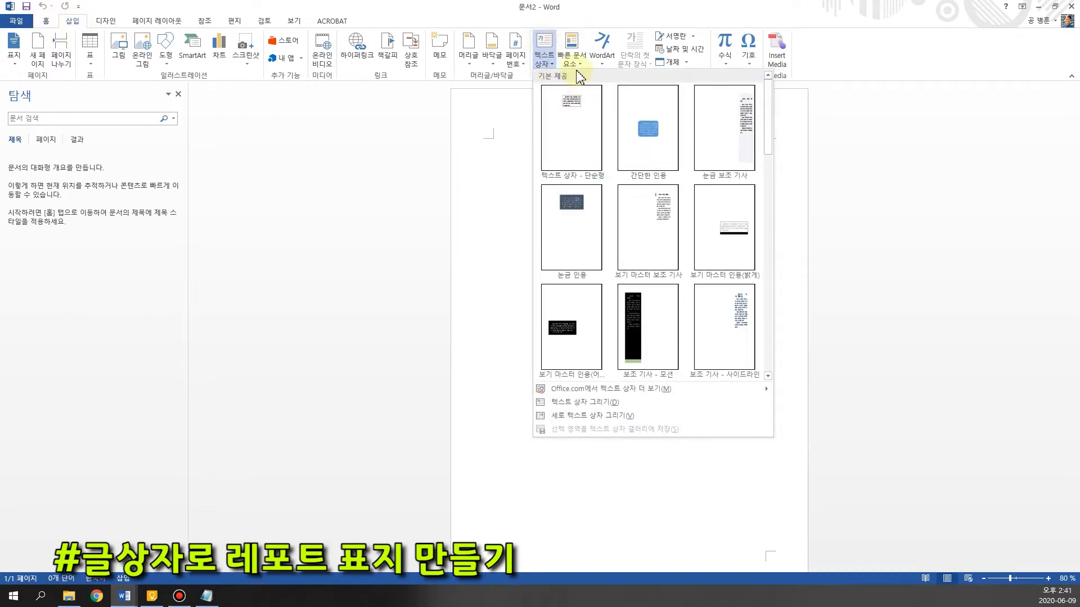
left_click(581, 142)
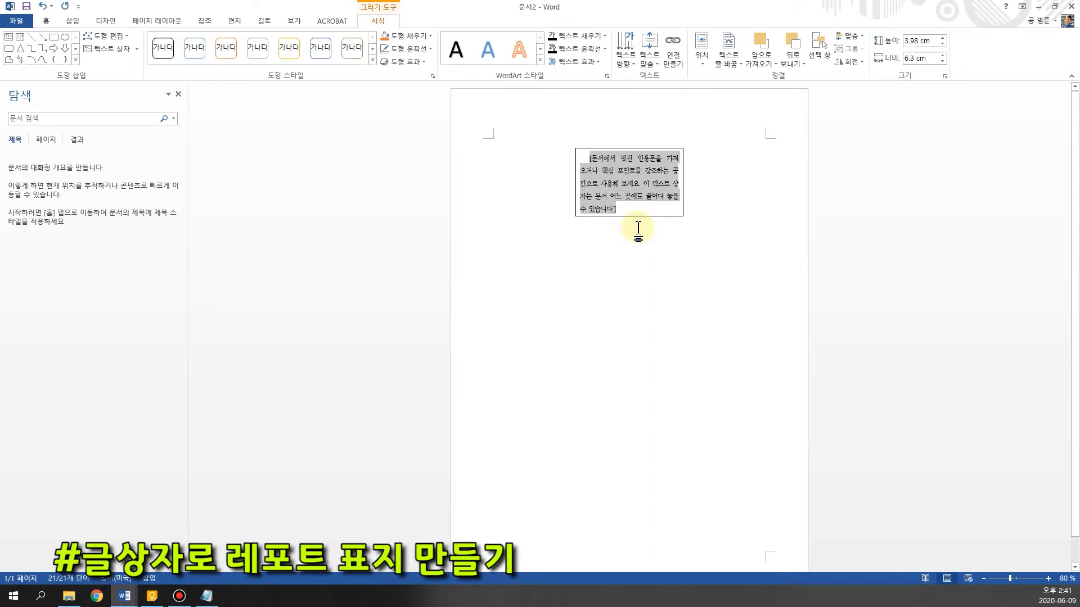
mouse_move(619, 210)
left_mouse_down()
mouse_move(578, 173)
mouse_move(618, 196)
left_mouse_up()
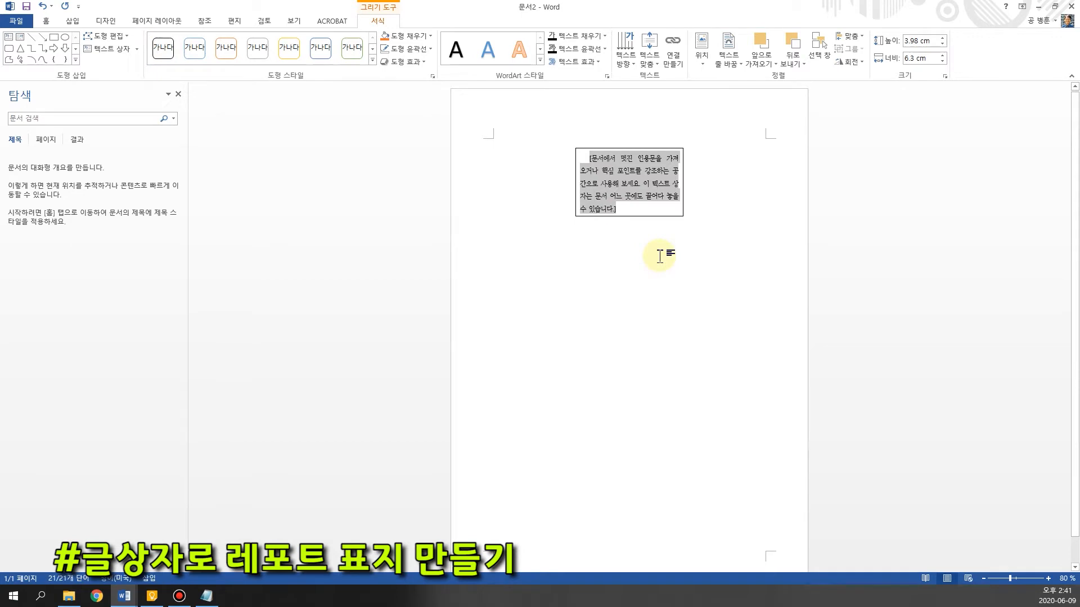
key("ctrl+v")
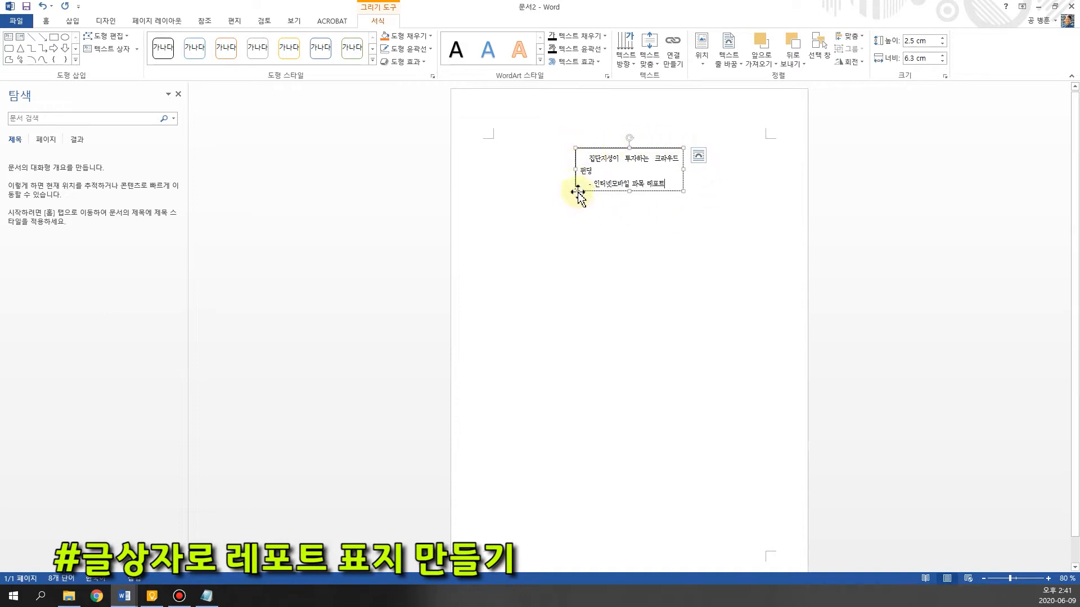
Enlarge the title text box to about 5.9 cm high and 12.6 cm wide
left_click_drag(576, 191, 512, 247)
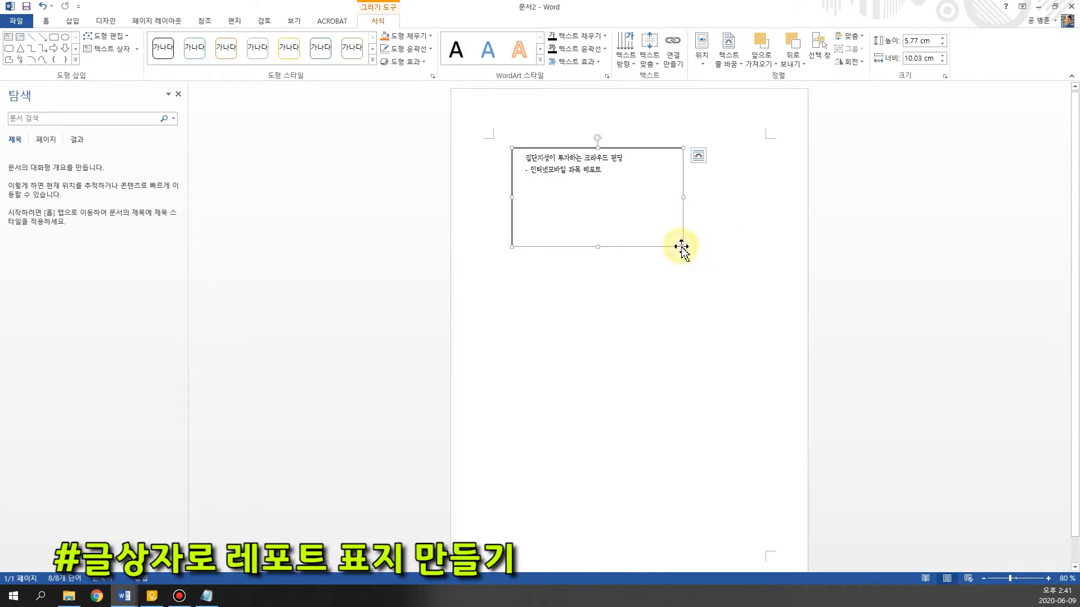
left_click_drag(683, 247, 727, 248)
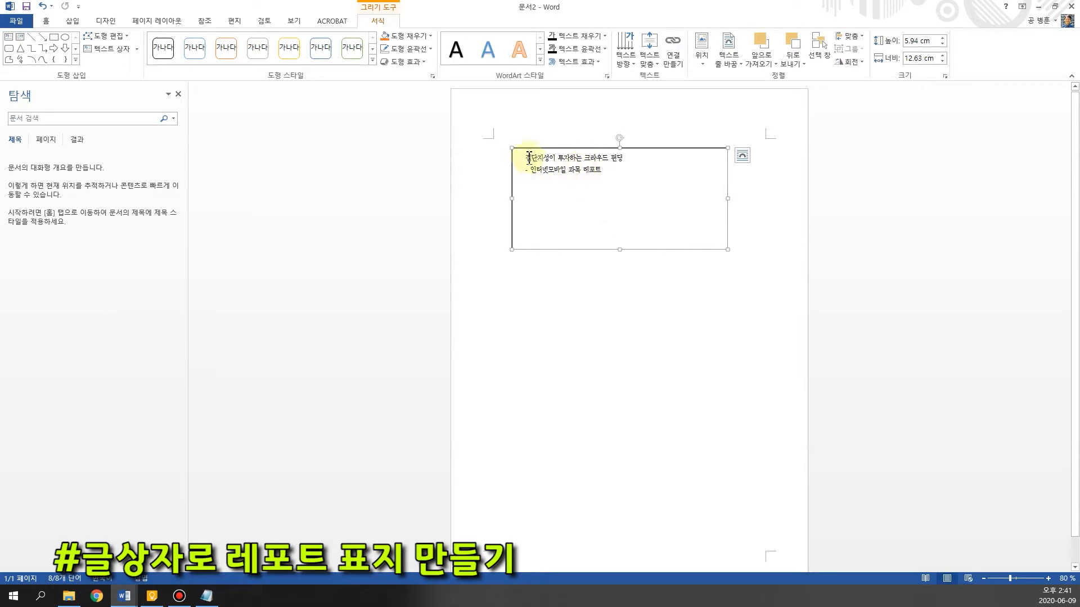
left_click_drag(561, 160, 641, 161)
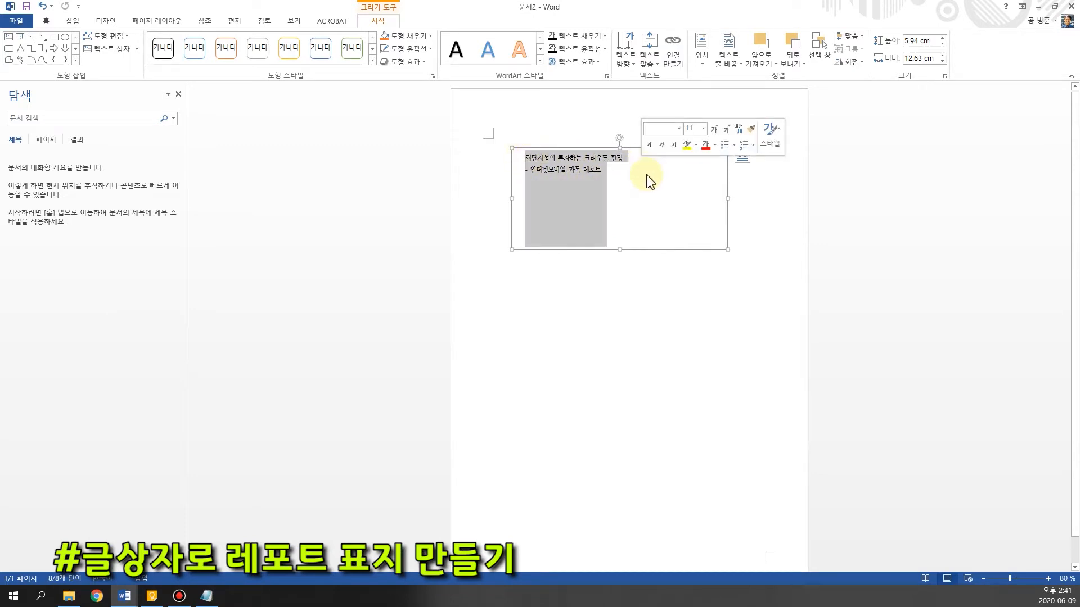
left_click(578, 191)
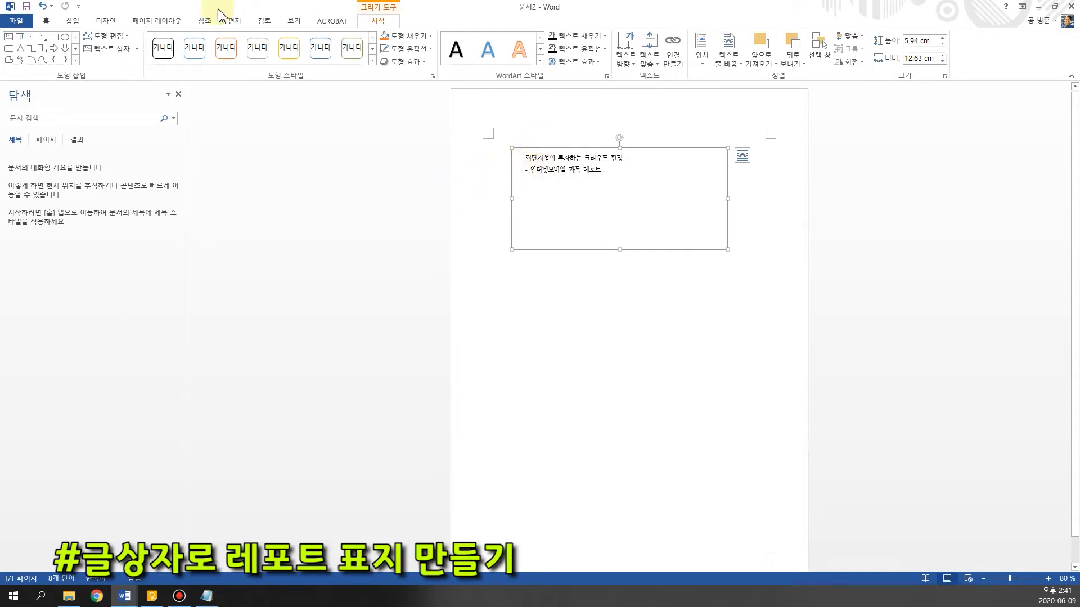
Start a new paragraph style from the subtitle's formatting and name it "레포트표지 제목"
left_click(47, 22)
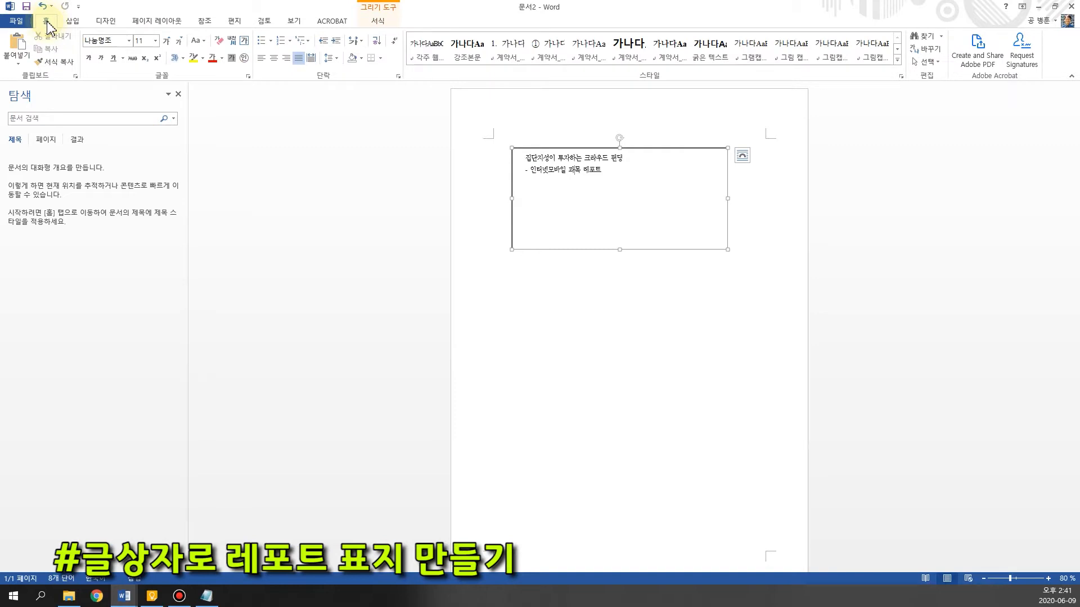
left_click(902, 77)
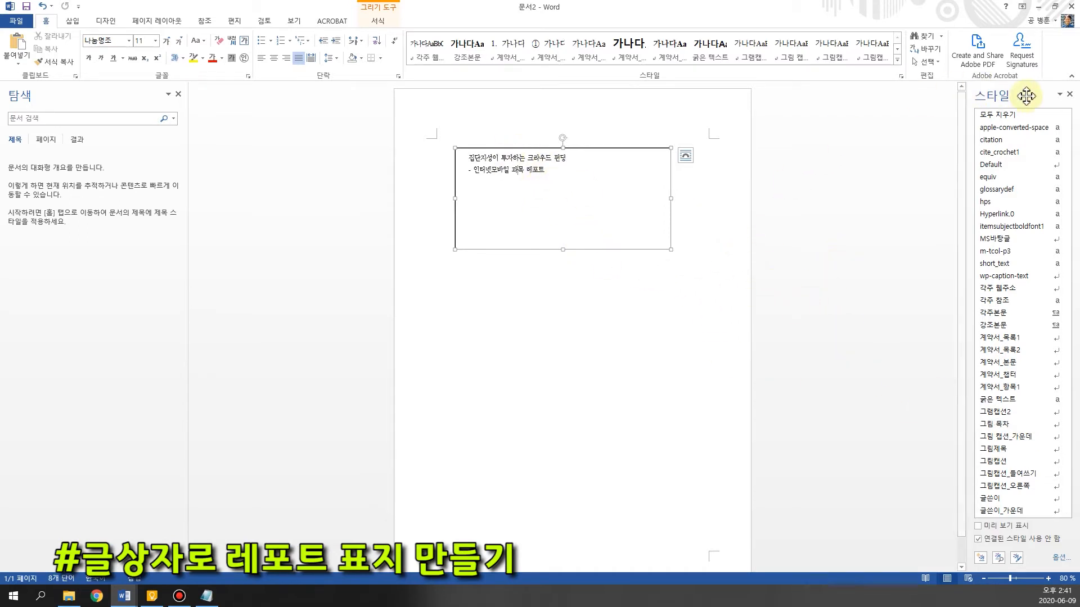
left_click(981, 558)
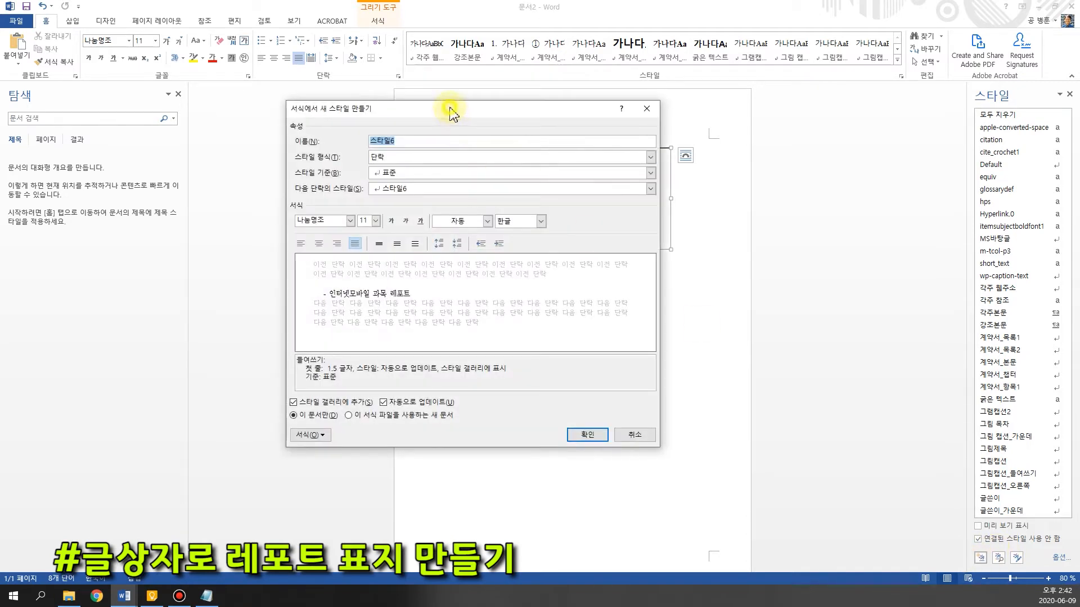
left_click_drag(450, 108, 449, 114)
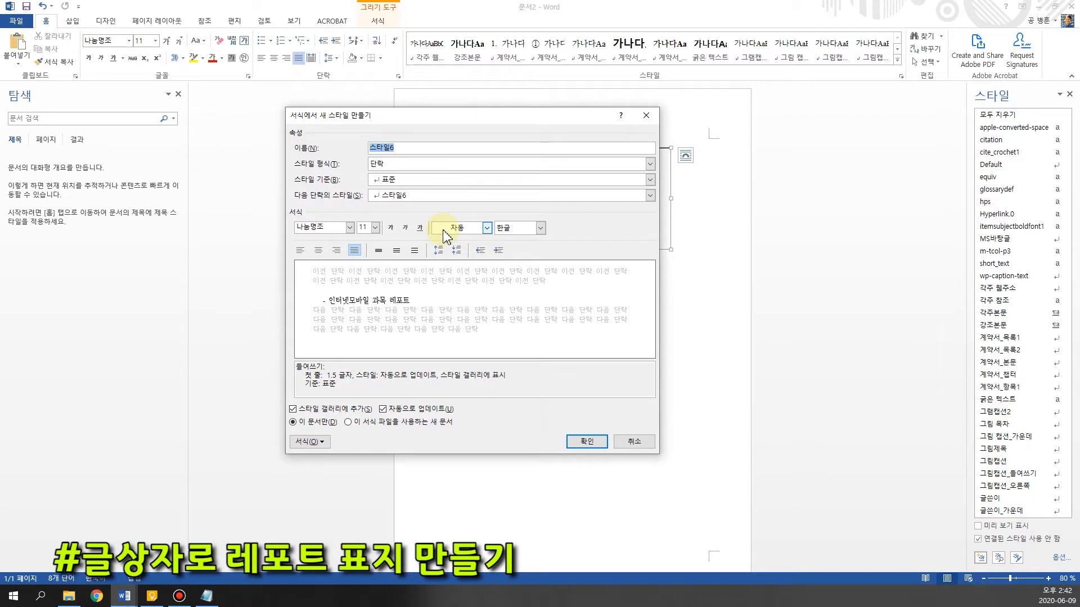
type("레포트표지 제목")
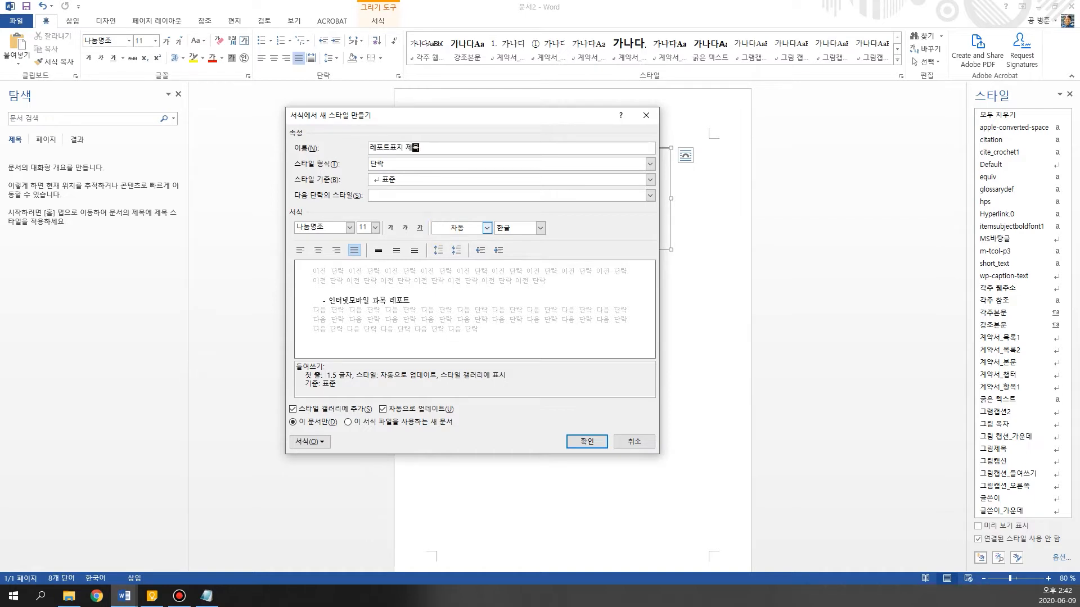
left_click_drag(460, 124, 551, 166)
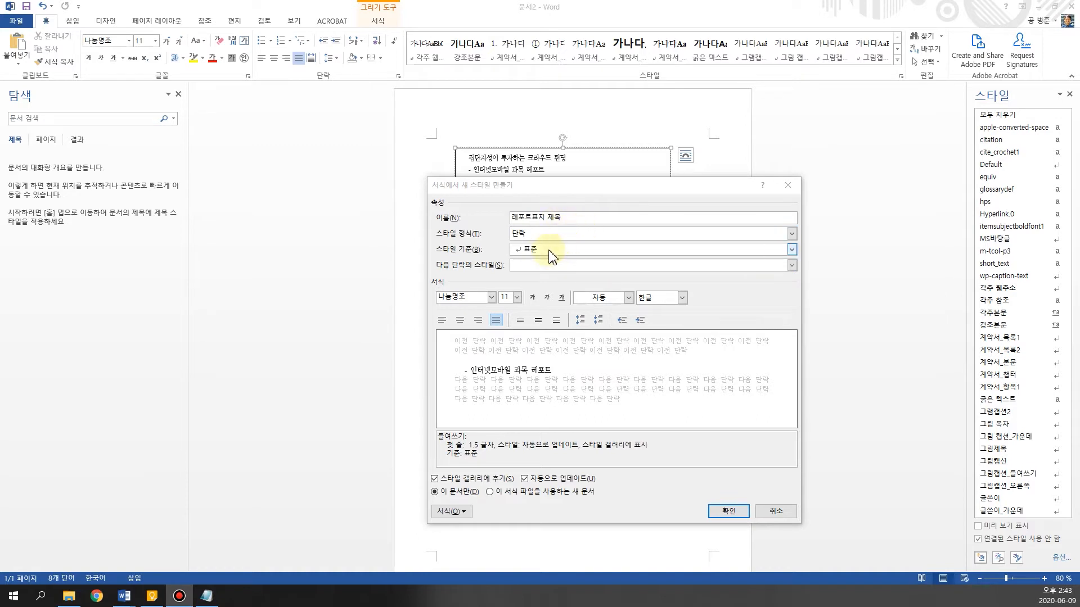
Set the new style to the 맑은 고딕 heading font, 36 pt, centred and bold, and create it
left_click(496, 302)
left_click(491, 298)
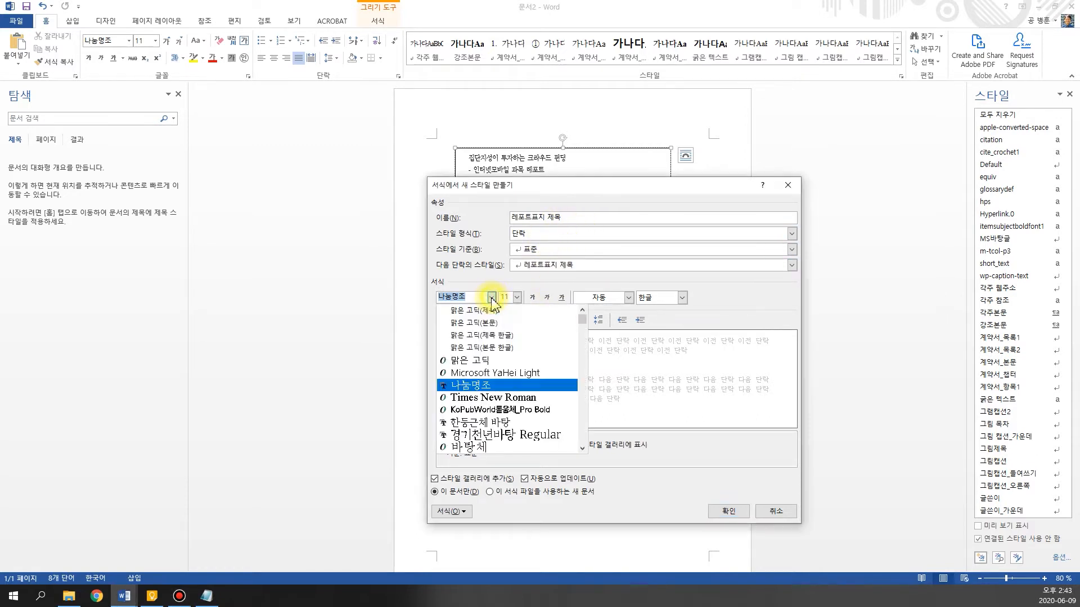
left_click(487, 311)
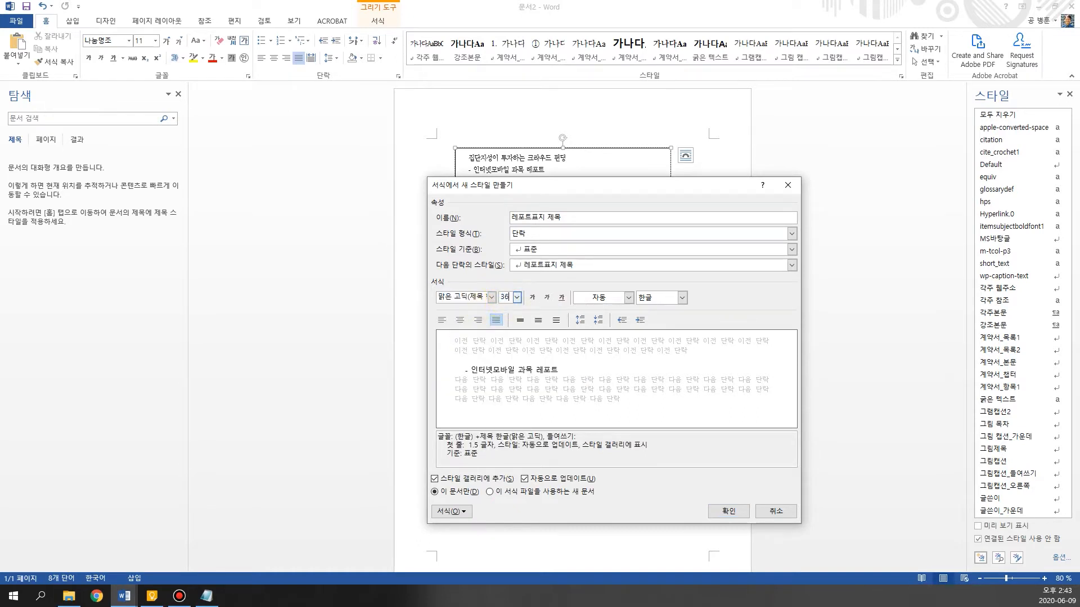
left_click(460, 320)
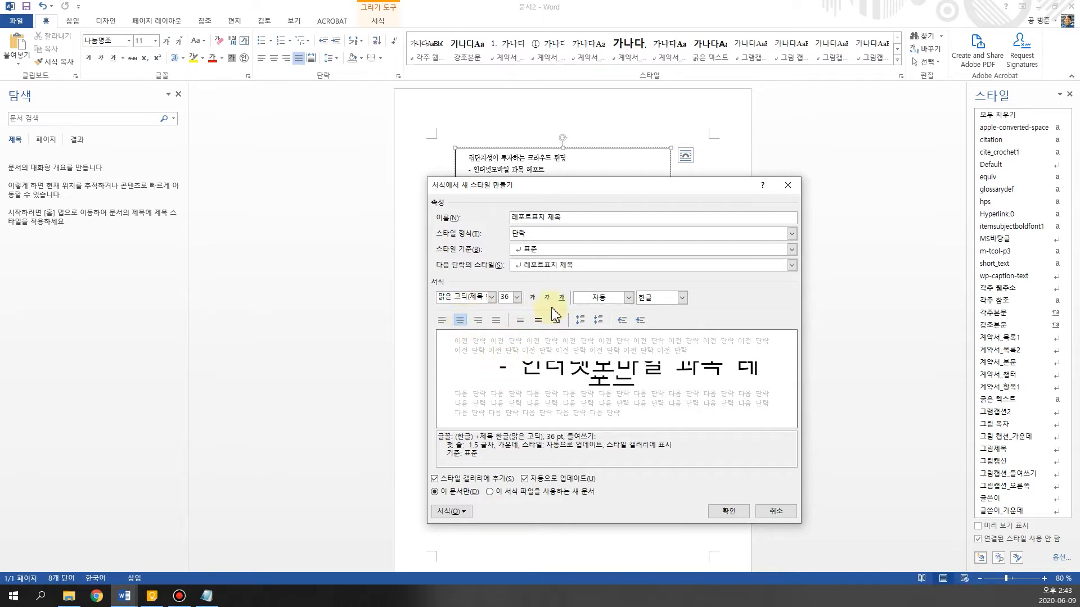
left_click(533, 298)
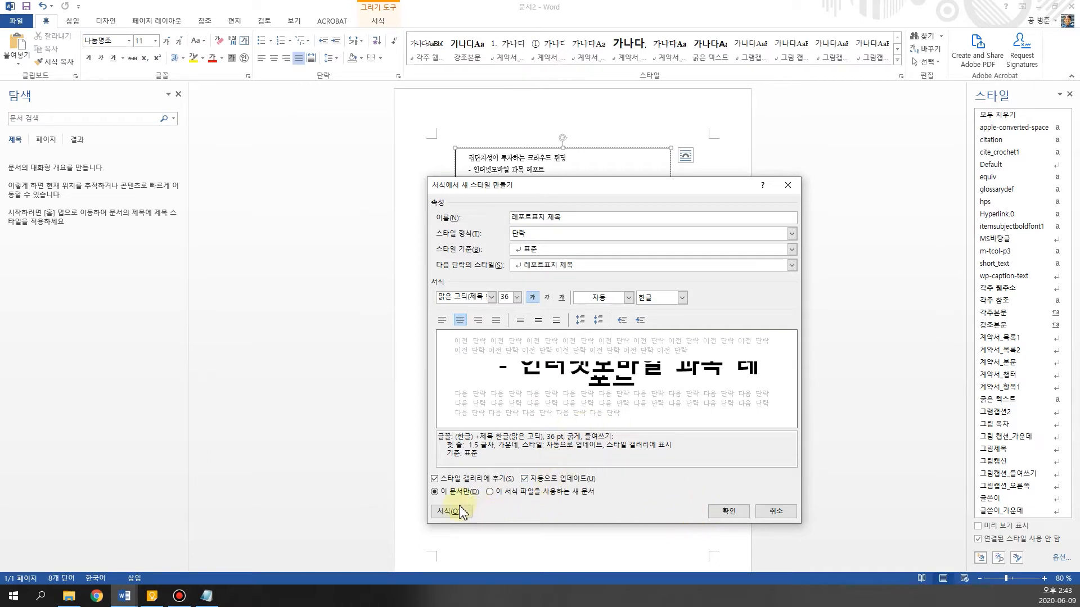
left_click(728, 511)
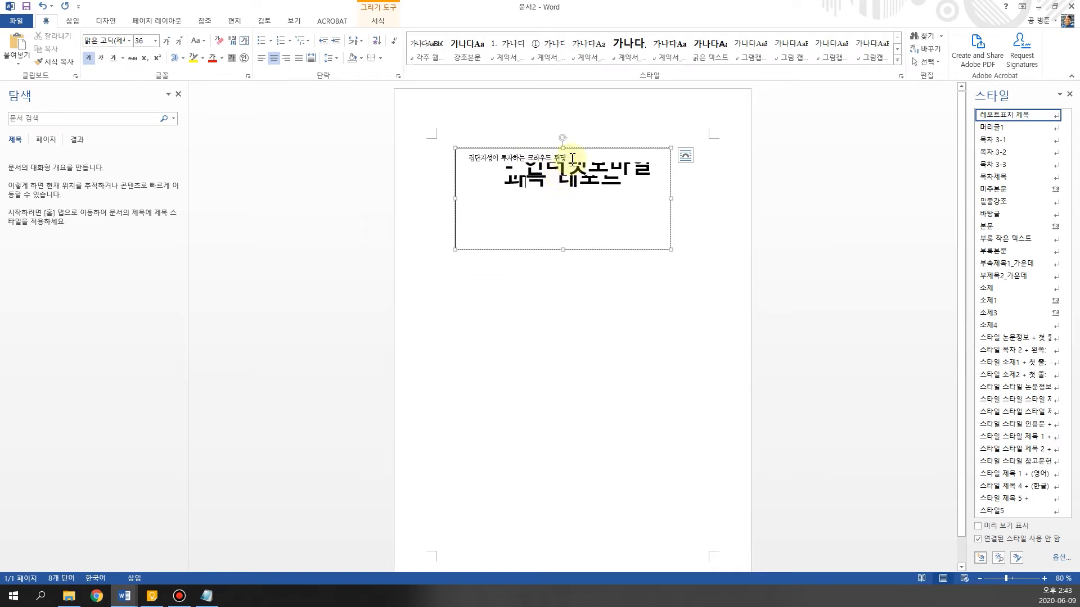
Apply the "레포트표지 제목" style to the first title line, "집단지성이 투자하는 크라우드 펀딩"
left_click_drag(467, 157, 567, 159)
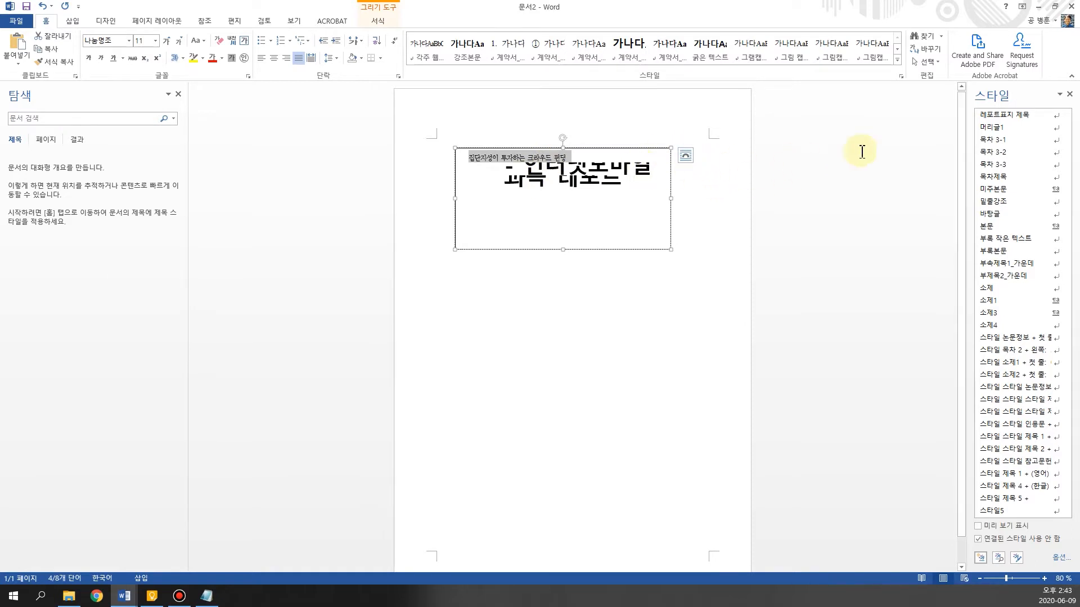
left_click(999, 116)
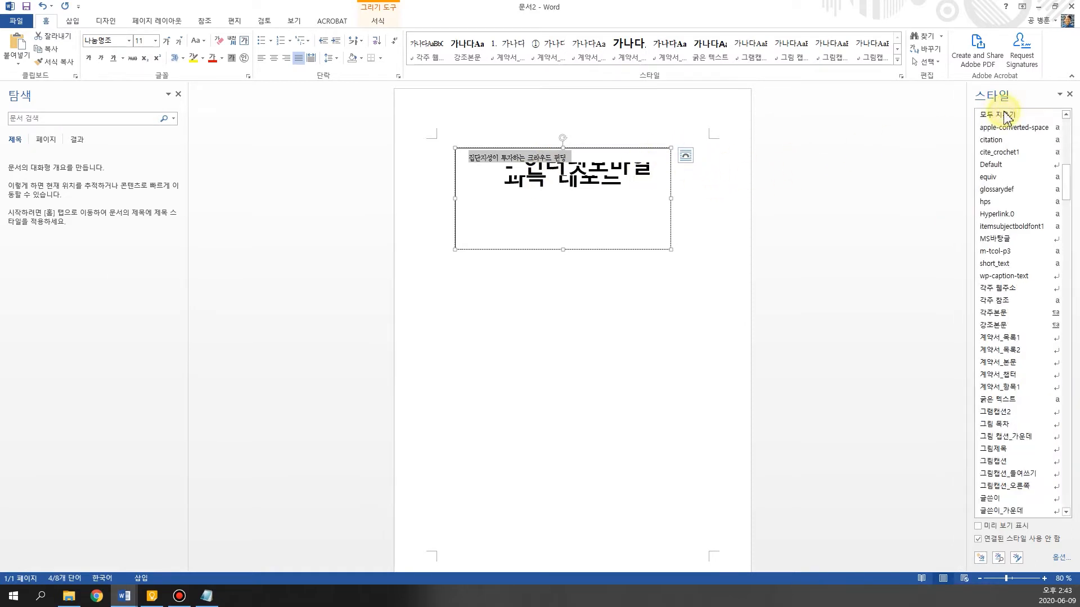
left_click(524, 194)
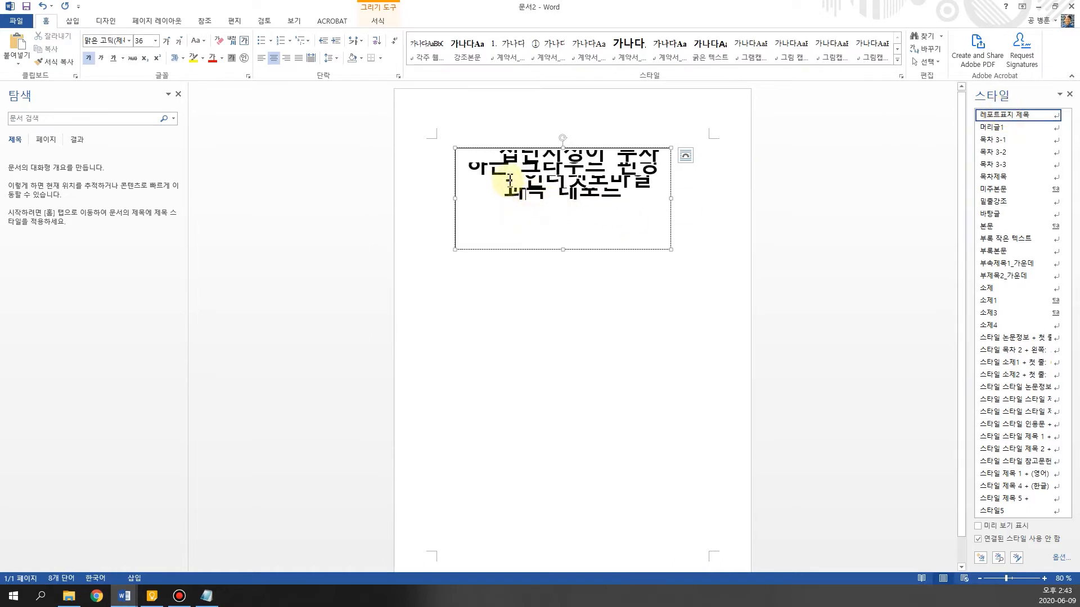
Modify the "레포트표지 제목" style's paragraph settings so its fixed (고정) line spacing is 40 pt
triple_click(494, 160)
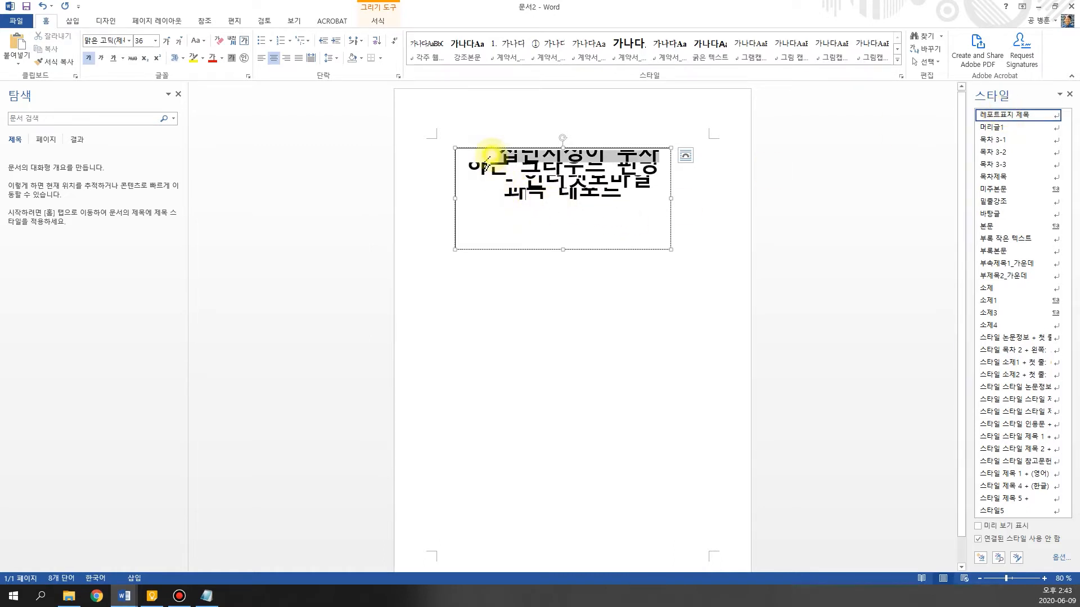
triple_click(655, 171)
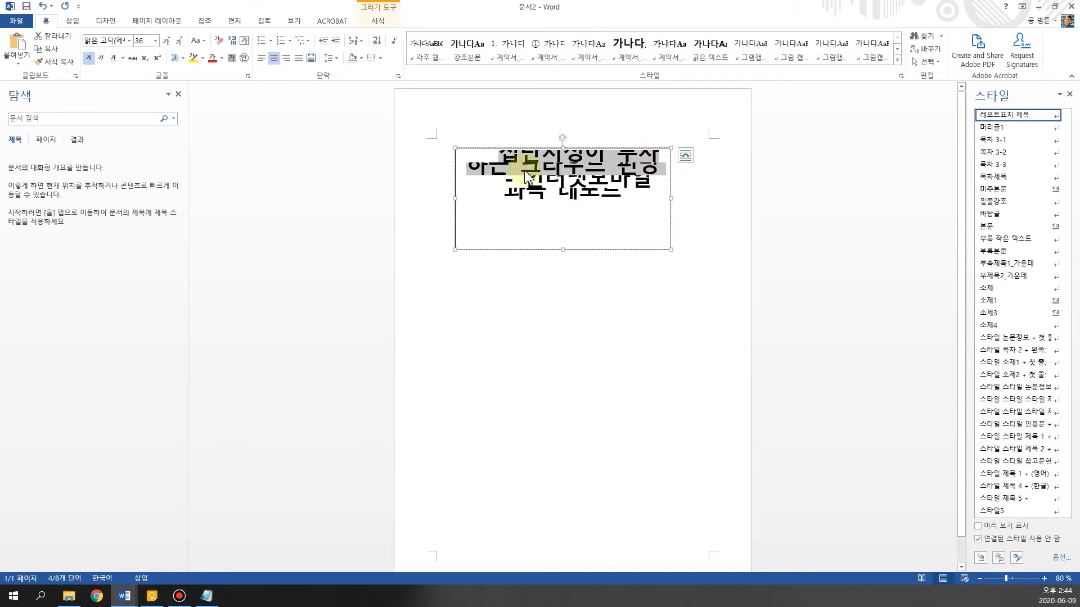
left_click(1055, 114)
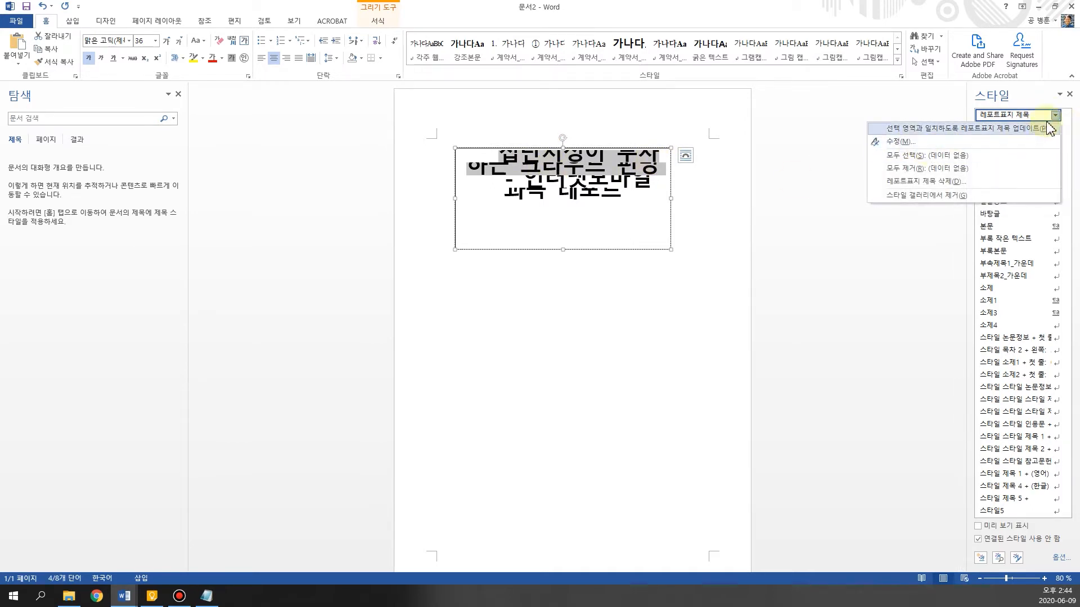
left_click(922, 143)
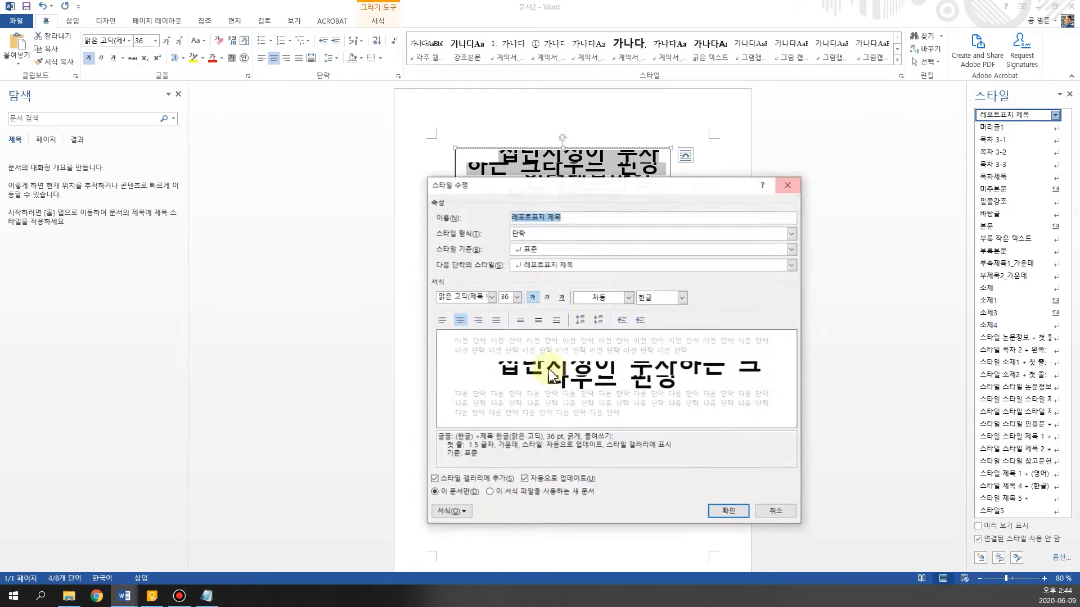
left_click(448, 511)
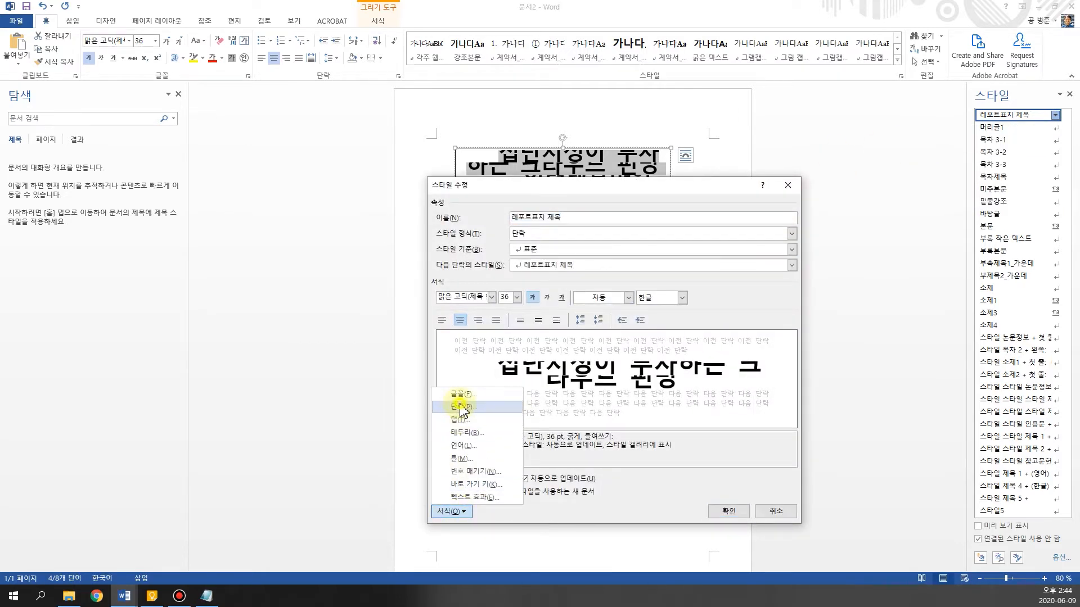
left_click(460, 408)
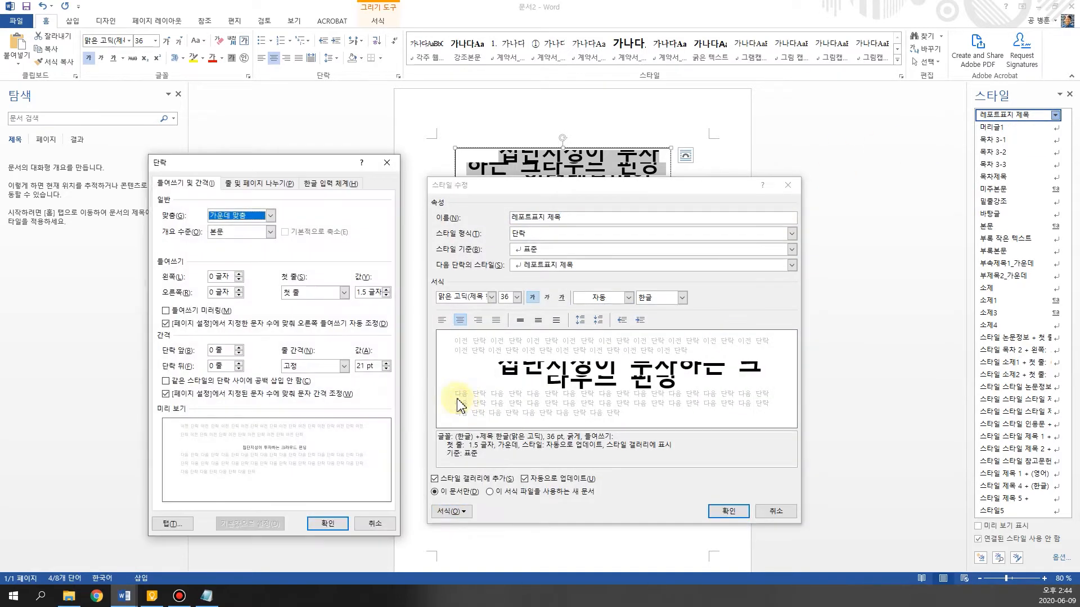
left_click(368, 367)
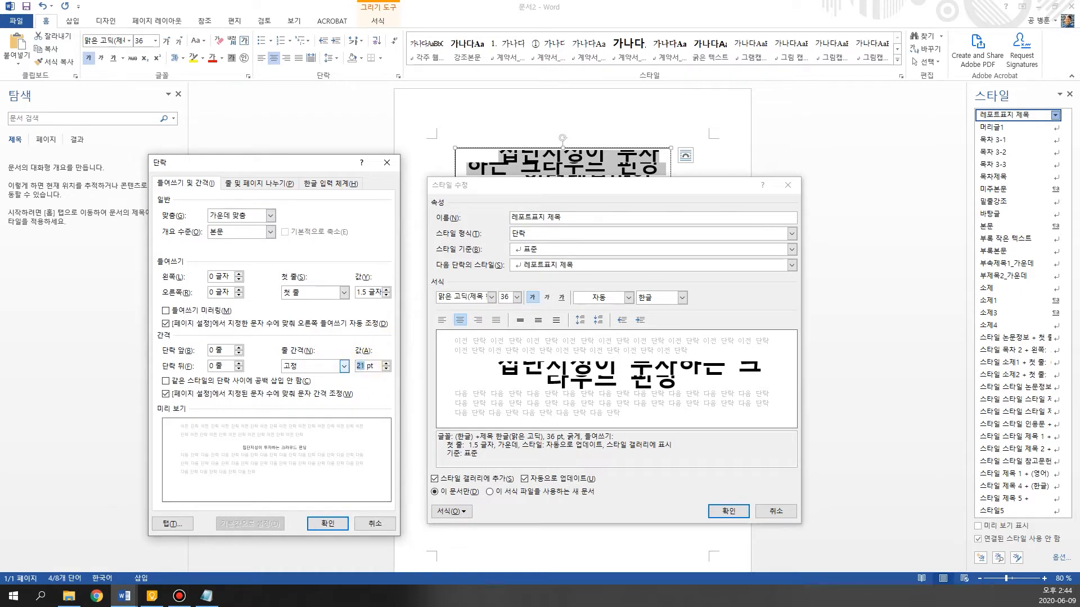
key("Return")
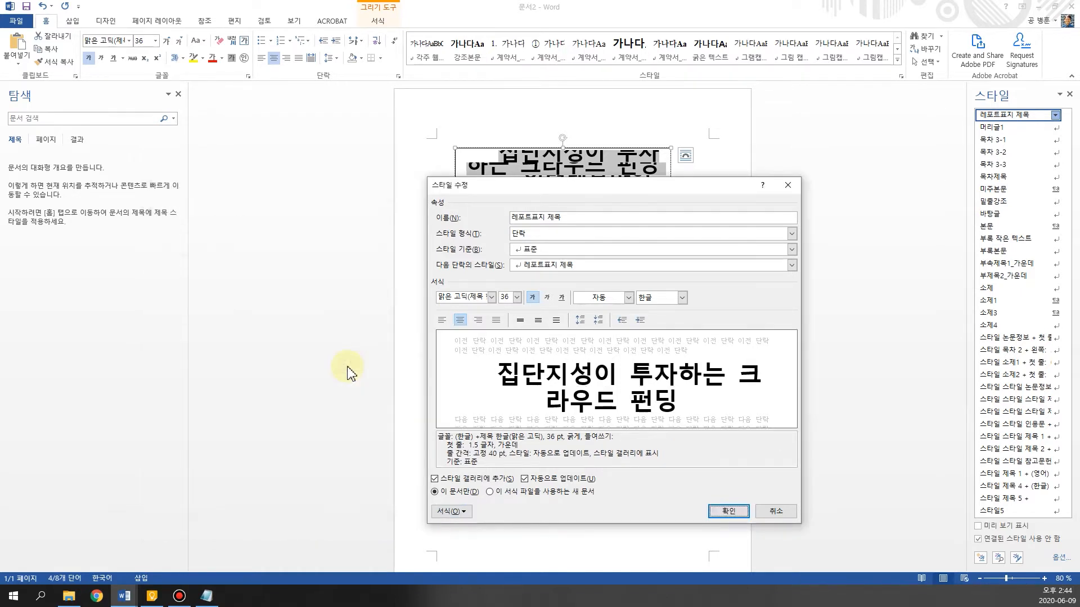
left_click(726, 512)
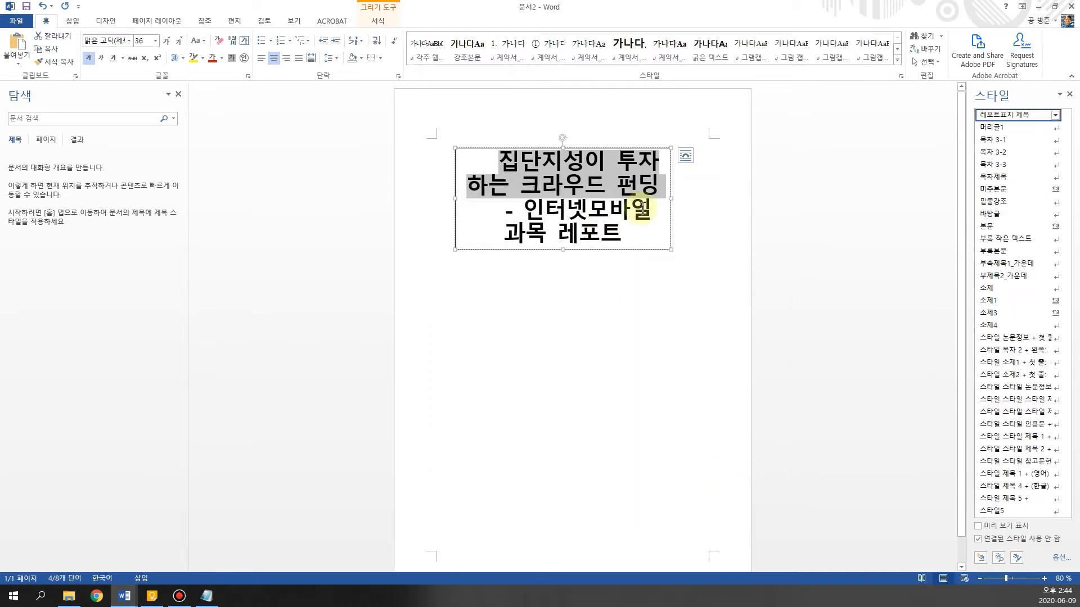
Widen the title text box on both sides so it spans nearly the full text width between the page margins
left_click_drag(455, 198, 449, 197)
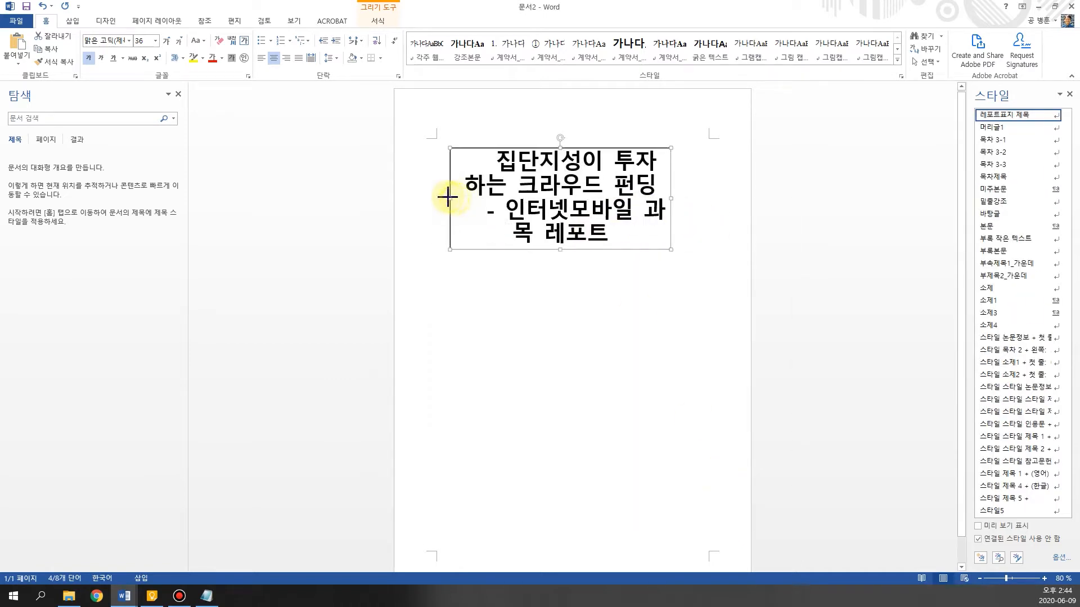
left_click_drag(671, 198, 708, 198)
Modify the "레포트표지 제목" style's paragraph settings to remove the first-line indent (없음)
left_click(493, 162)
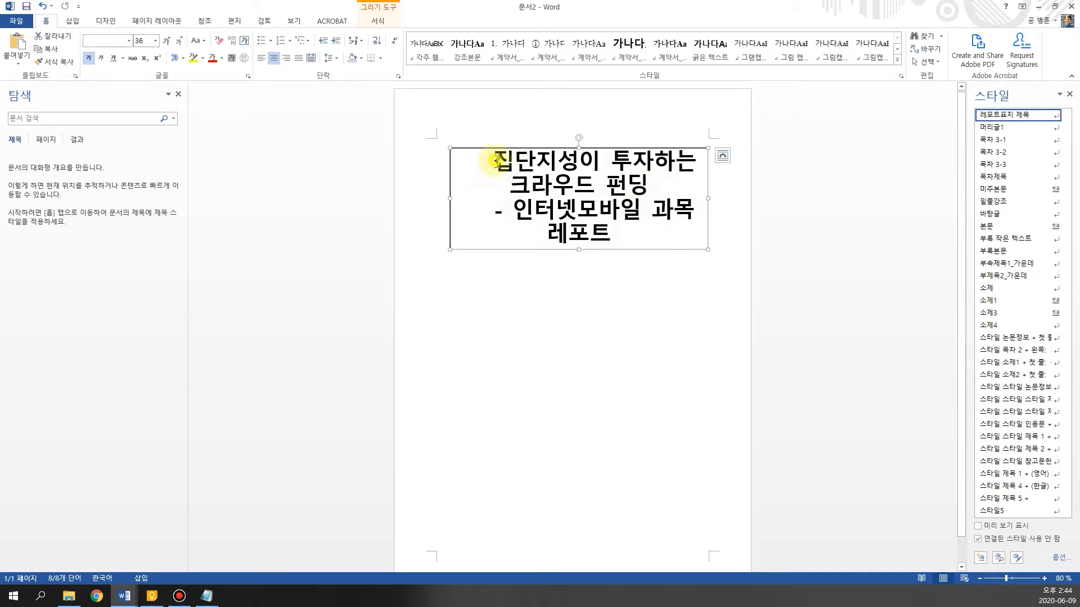
left_click(652, 187, "shift")
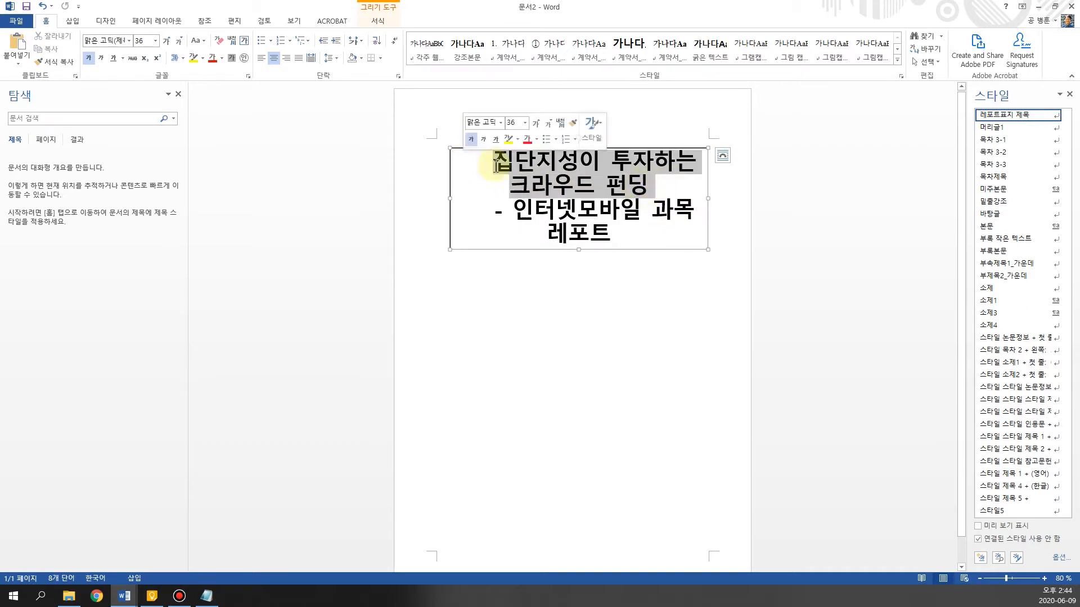
left_click(1056, 115)
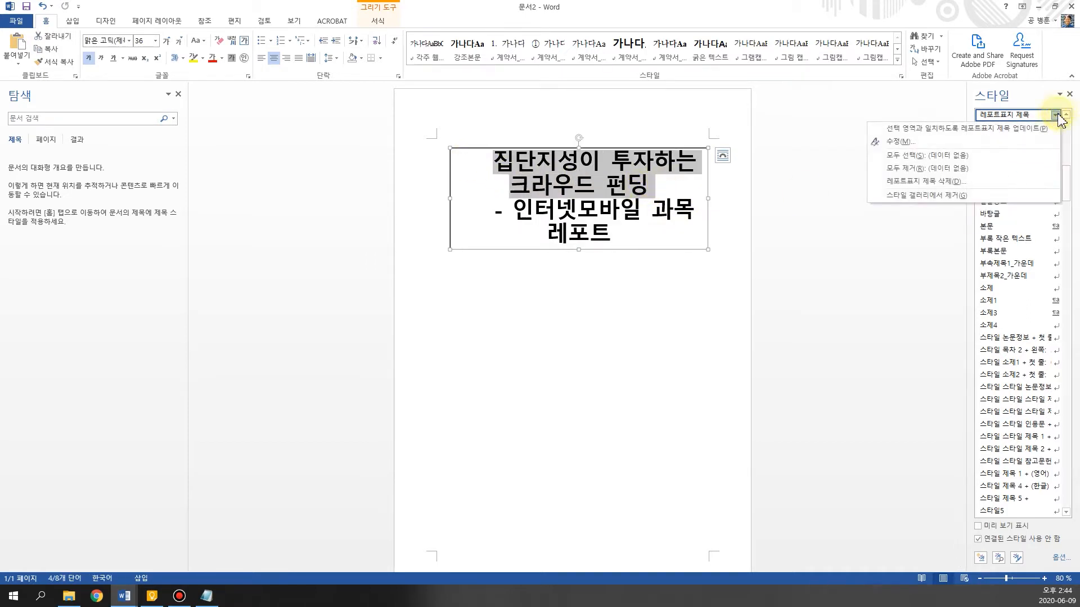
left_click(996, 143)
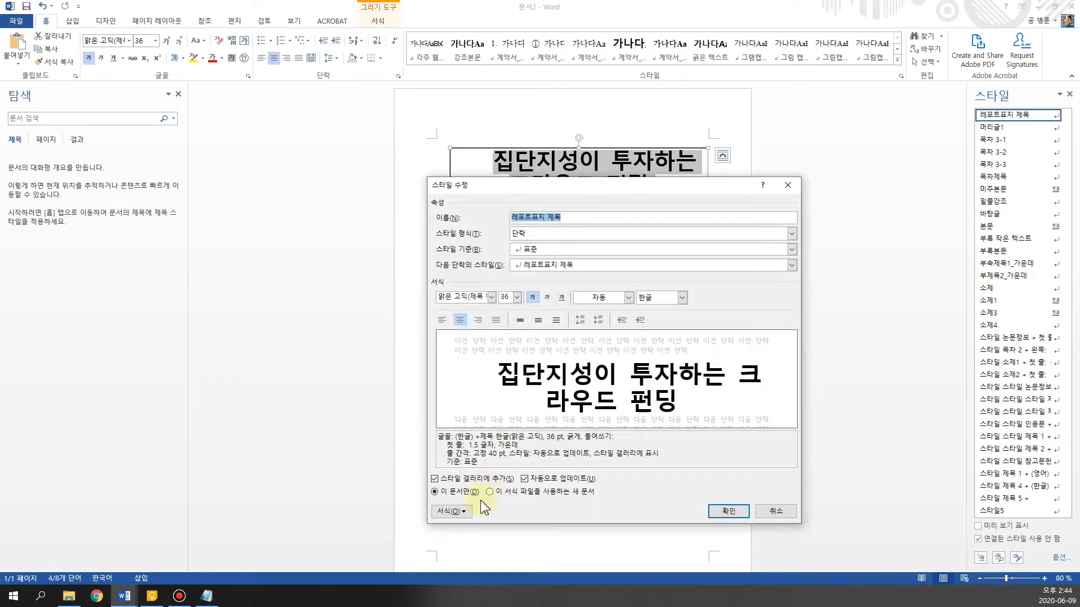
left_click(450, 511)
left_click(465, 407)
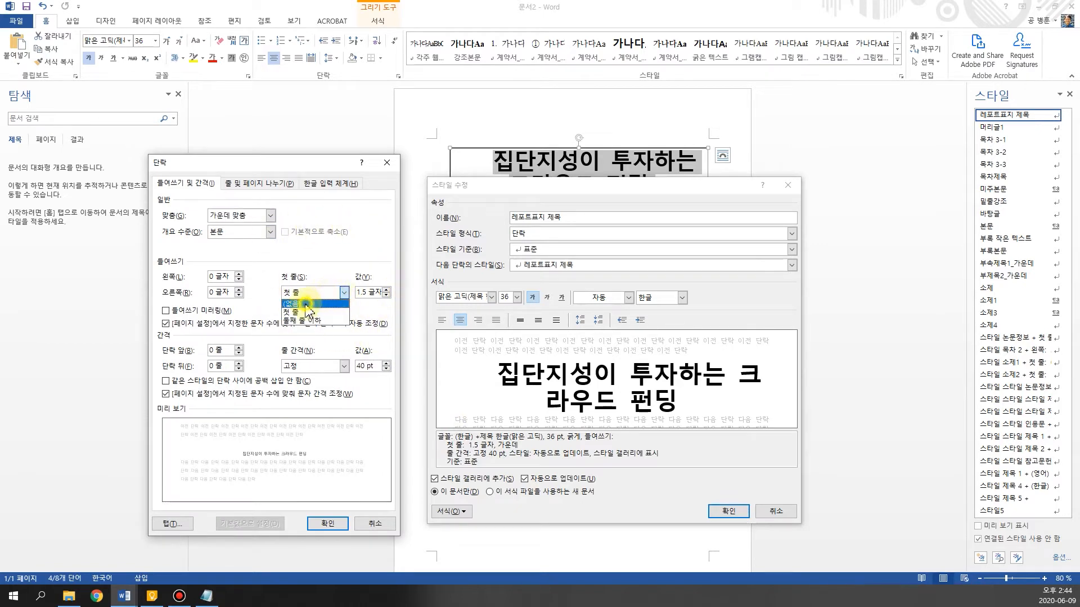
left_click(316, 304)
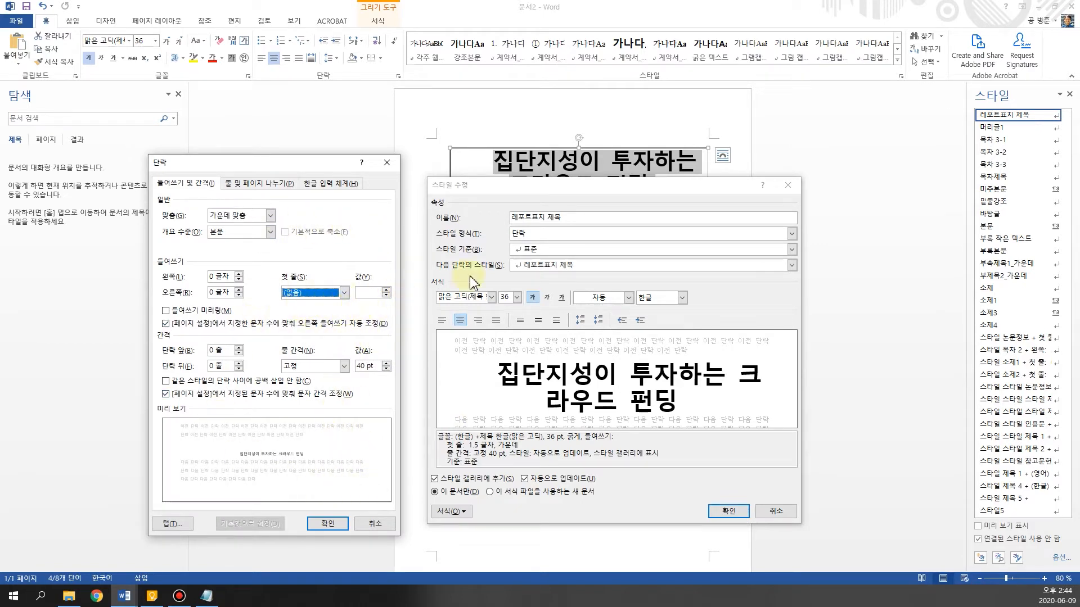
left_click(328, 525)
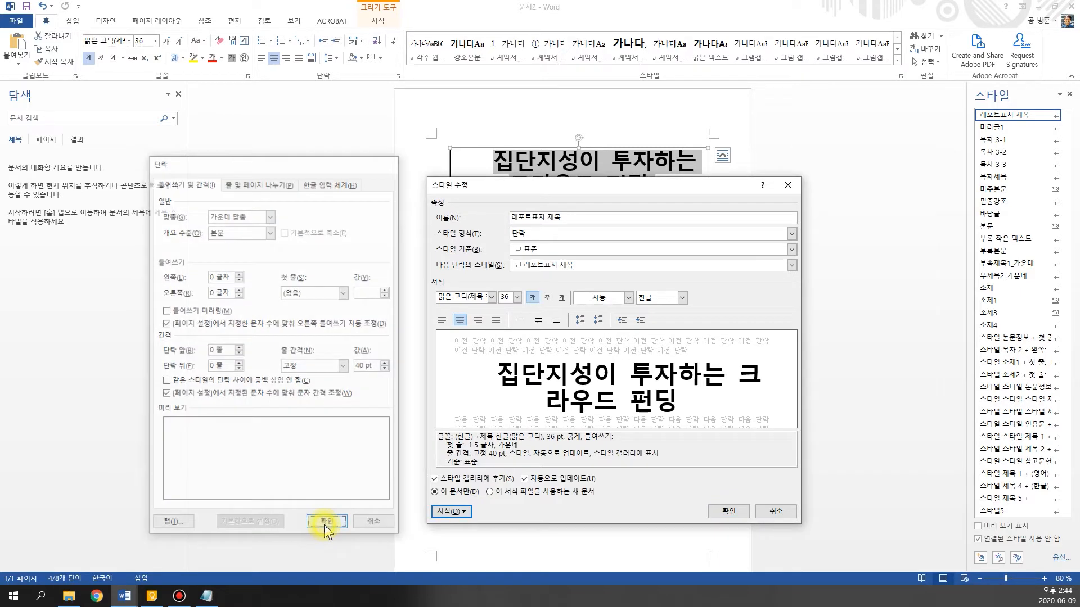
left_click(732, 513)
Break the main title before "크라우드" so that "크라우드 펀딩" starts on its own line
left_click(544, 210)
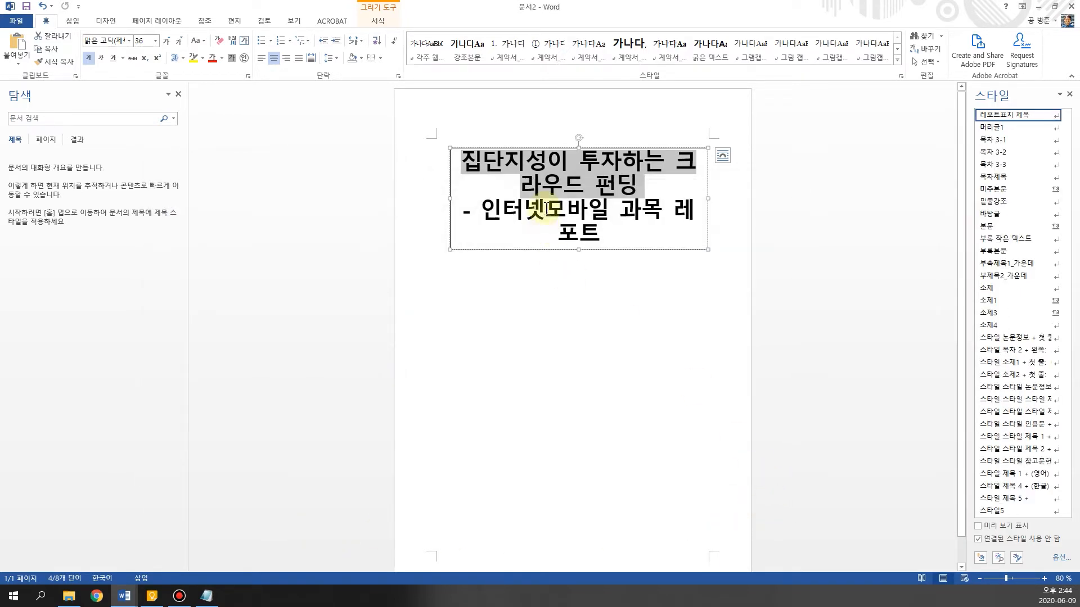
left_click(676, 149)
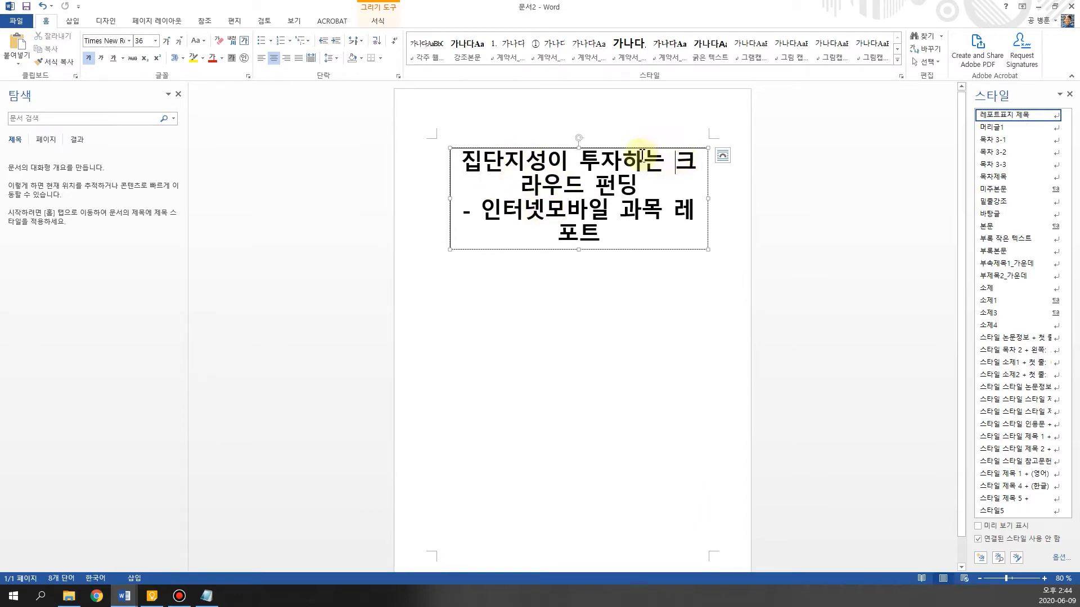
key("Return")
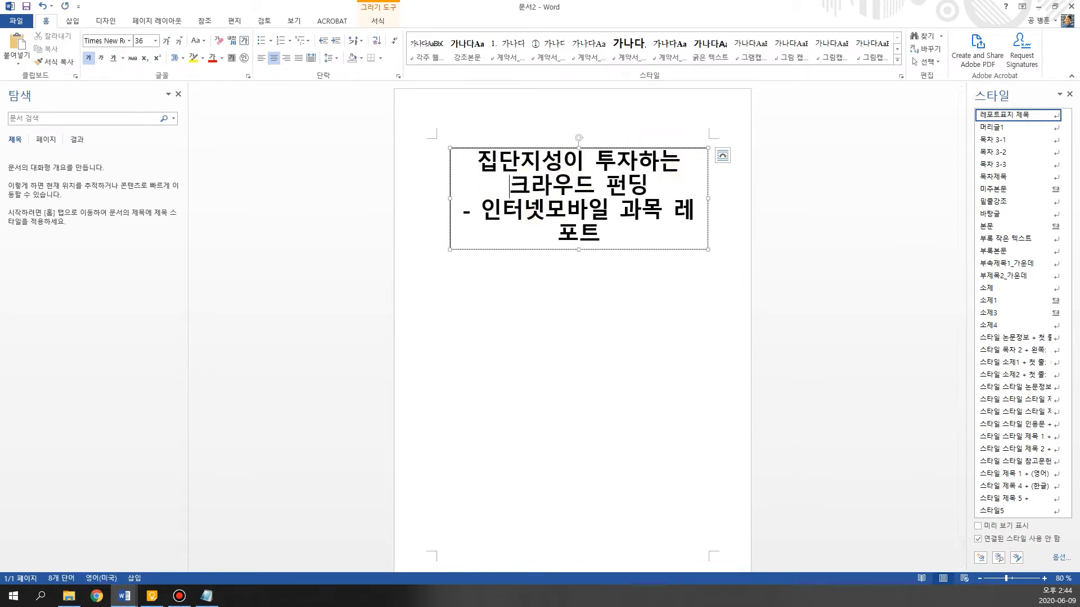
Create a new paragraph style named "레포트표지 부제" at 14 pt from the subtitle line "- 인터넷모바일 과목 레포트"
left_click(463, 212)
left_click(627, 235, "shift")
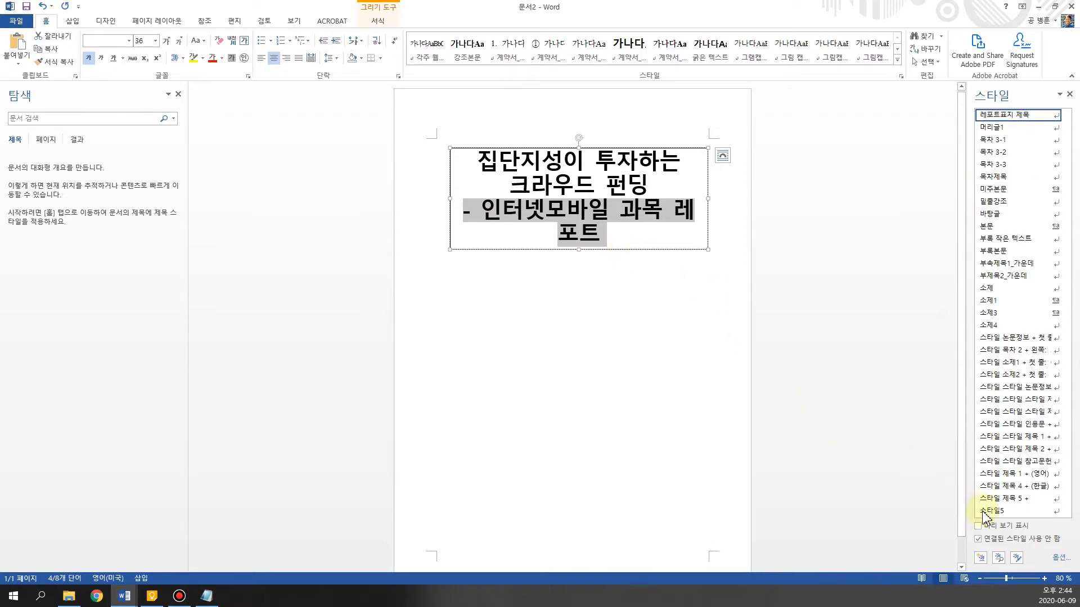
left_click(980, 559)
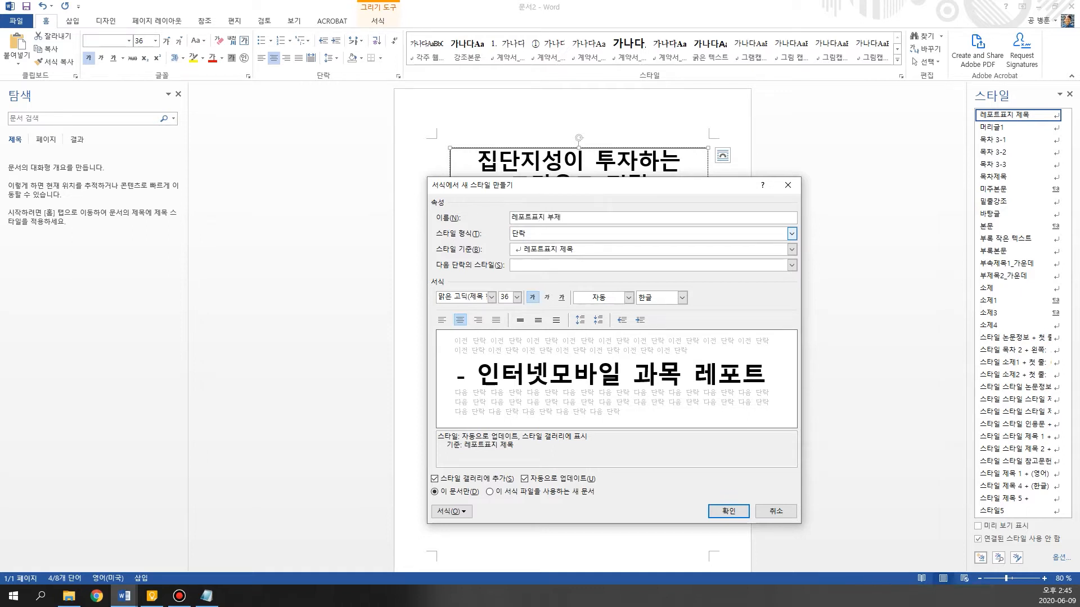
left_click(518, 298)
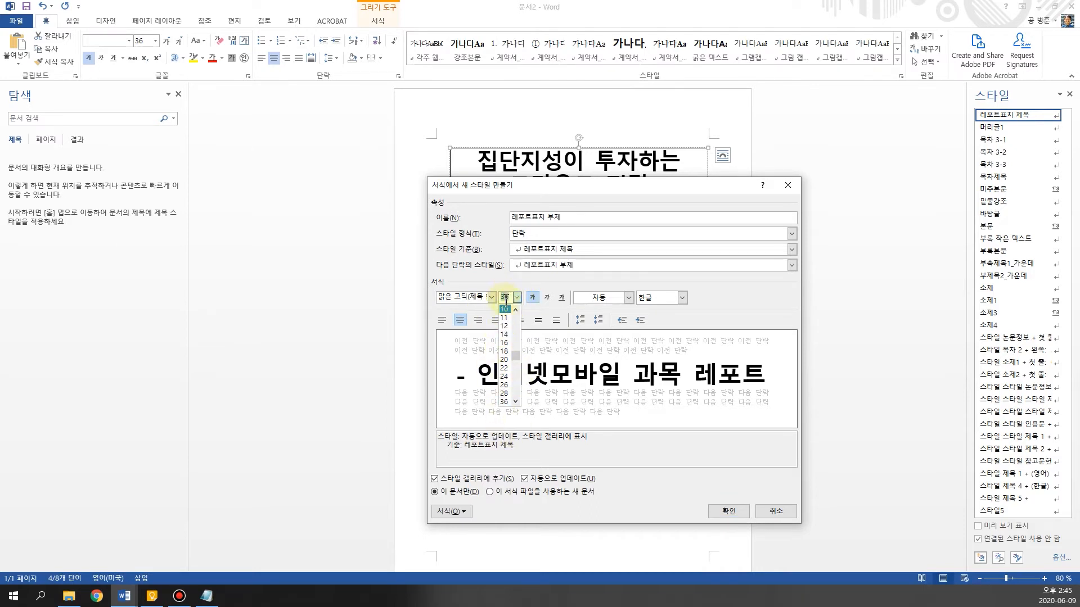
type("14")
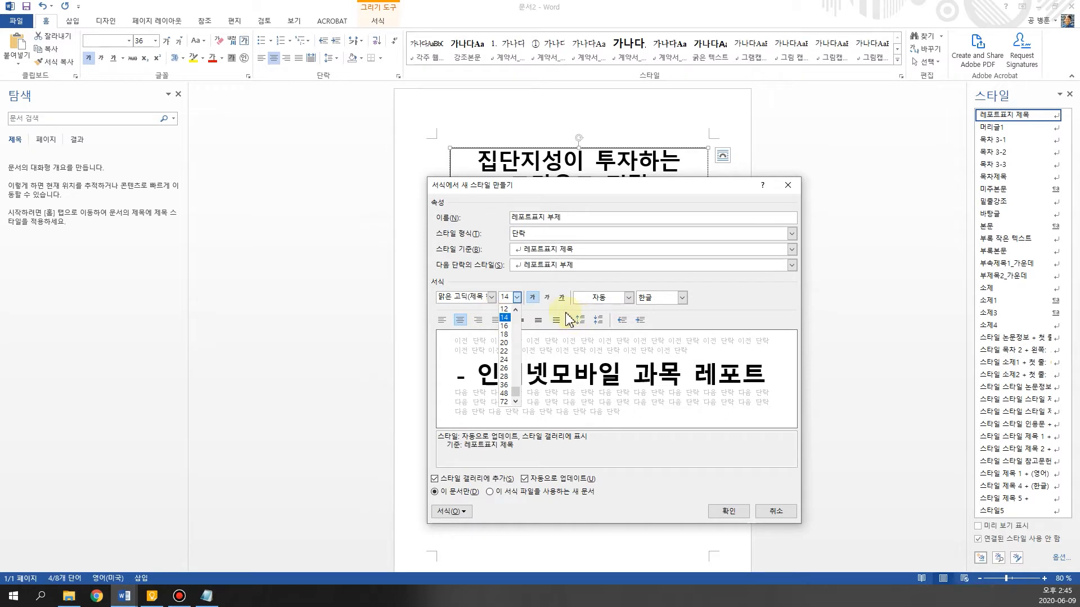
key("Escape")
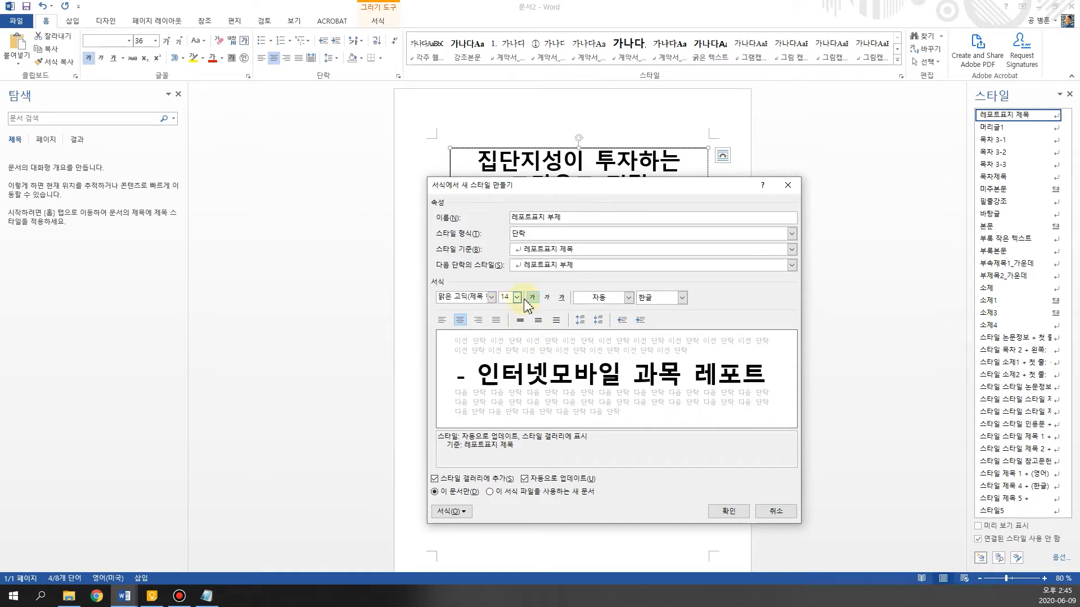
left_click(728, 512)
Shrink the title text box to about 4.85 cm high and 14.88 cm wide to fit the title and subtitle
left_click(558, 216)
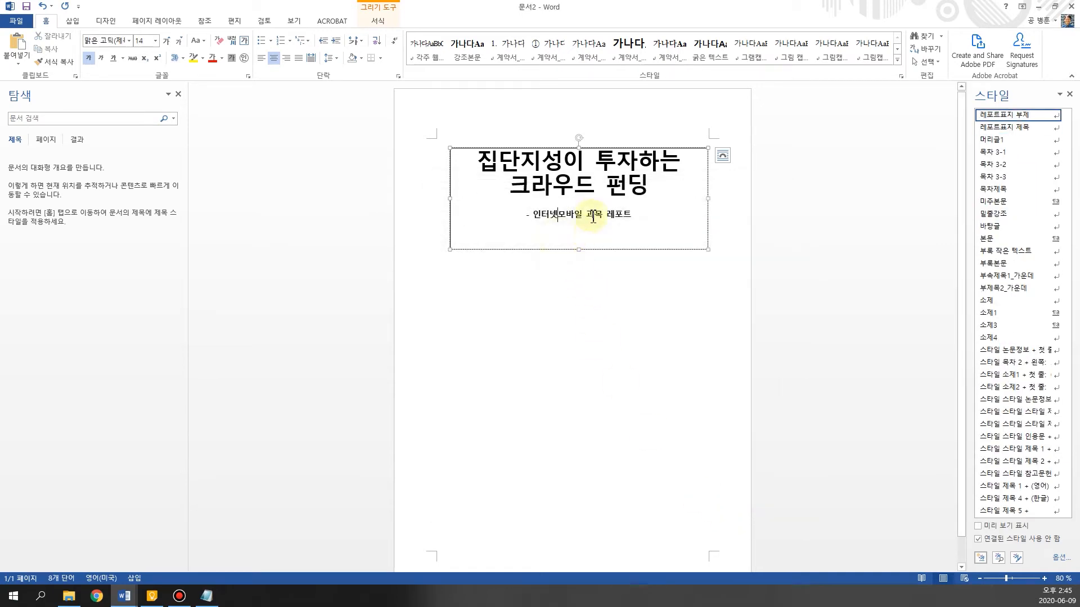
left_click_drag(579, 250, 647, 231)
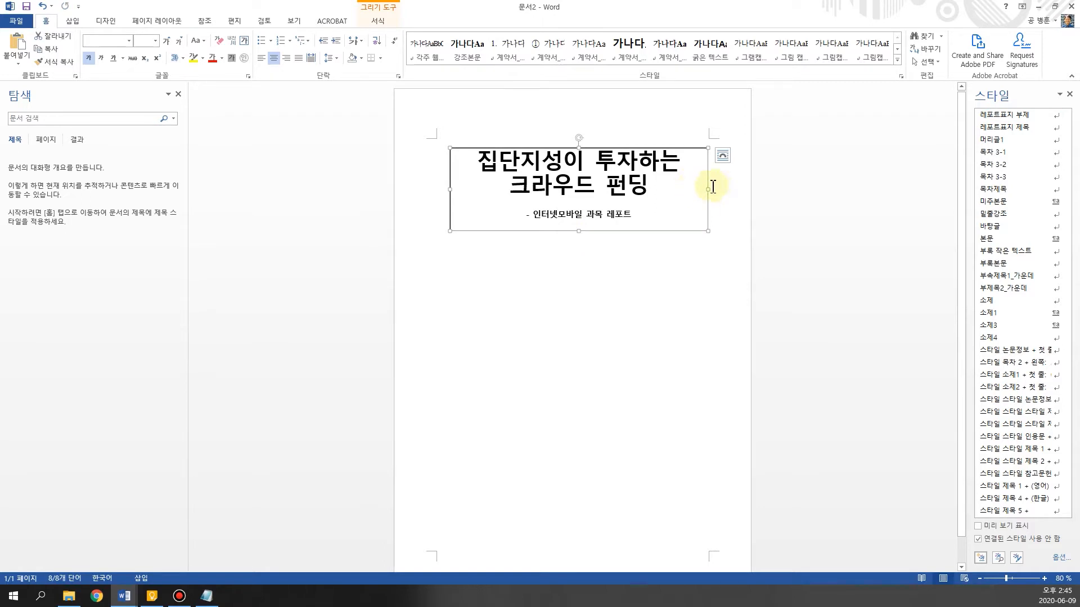
left_click_drag(709, 188, 703, 188)
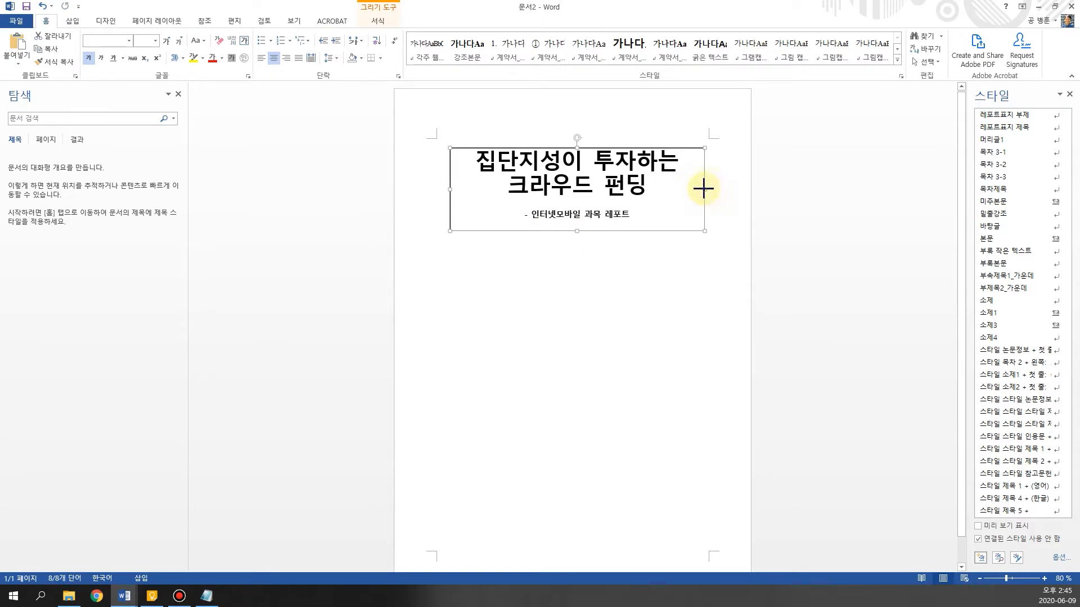
left_click(658, 260)
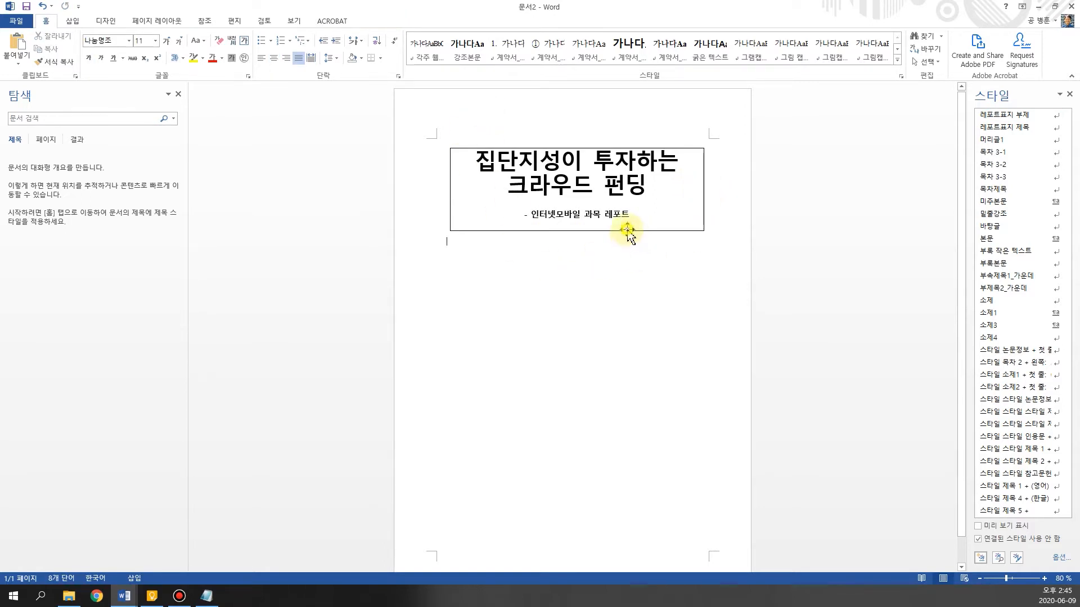
Remove the outline from the title text box on the cover
left_click(627, 230)
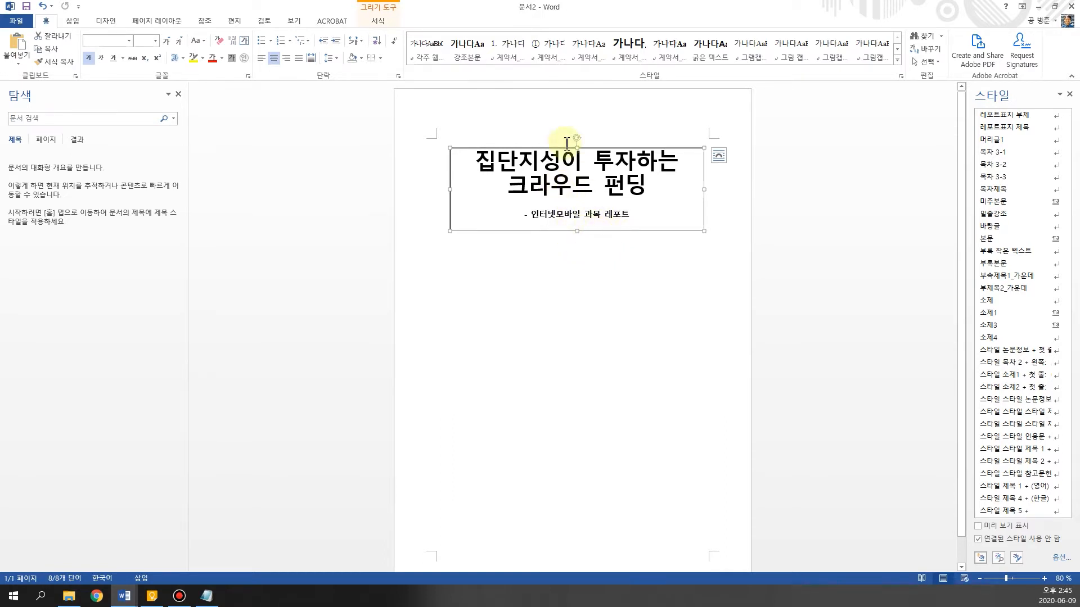
left_click(379, 21)
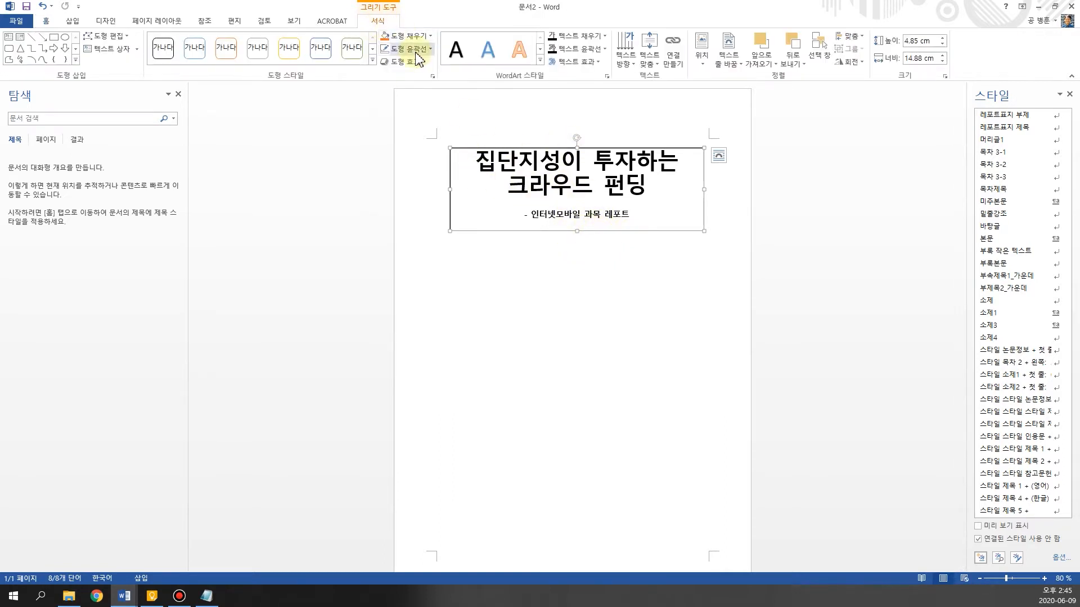
left_click(410, 49)
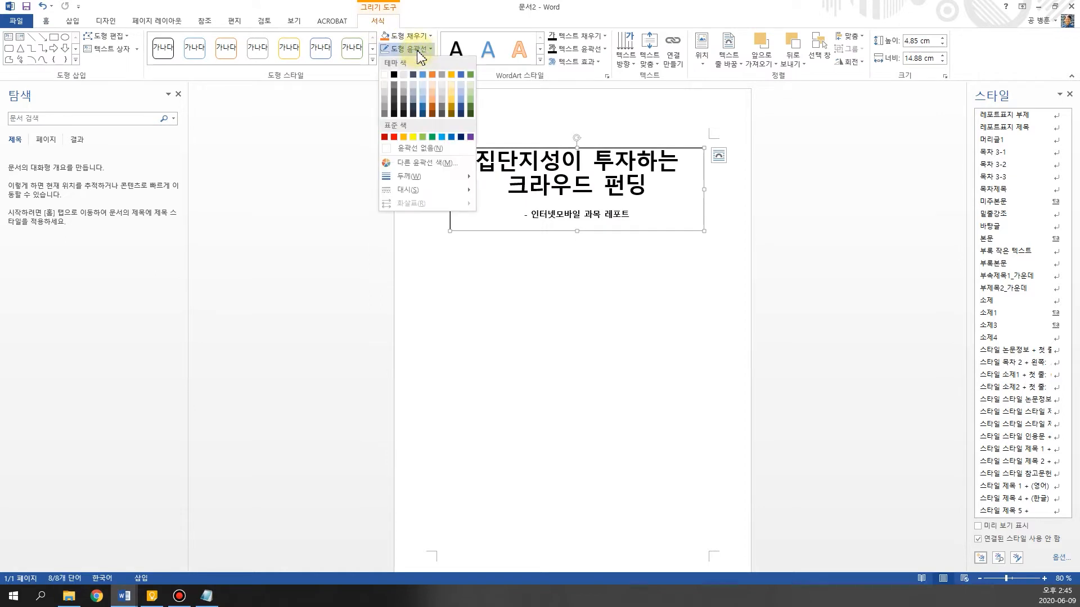
left_click(419, 149)
left_click(724, 292)
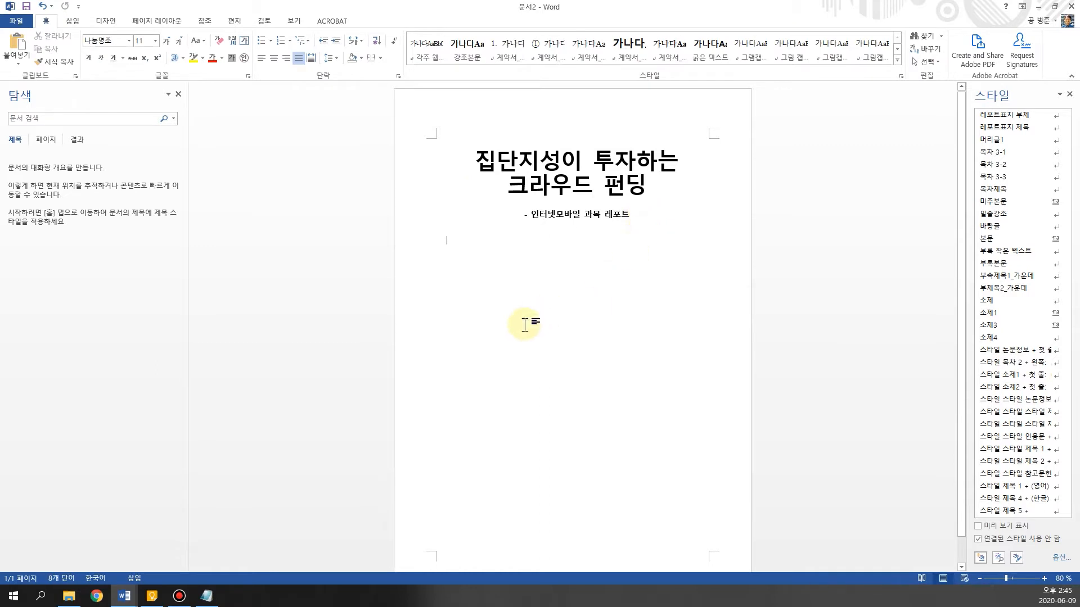
Copy the five cover detail lines, from 담당교수 to 이름, from the prepared text file in Notepad and return to Word
scroll(564, 323, "down", 1)
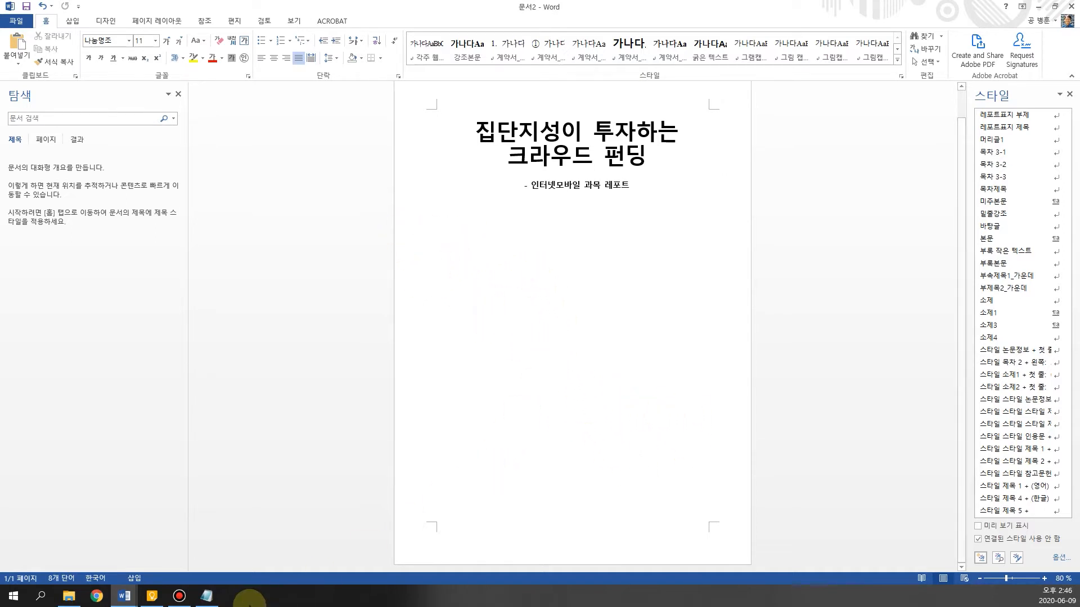
left_click(209, 597)
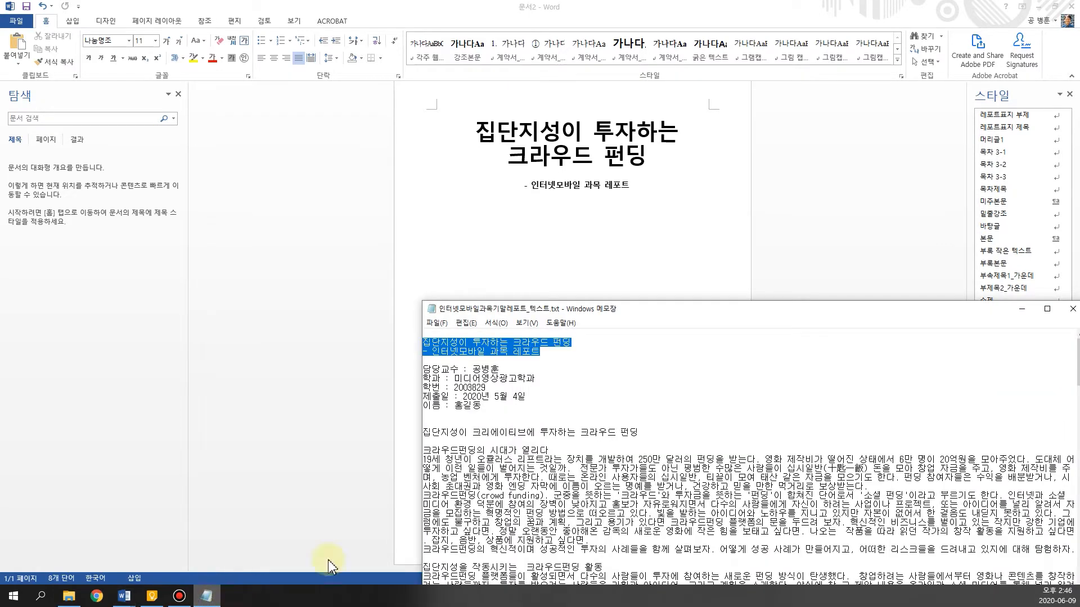
left_click(465, 413)
mouse_move(424, 369)
left_mouse_down()
mouse_move(497, 388)
mouse_move(460, 385)
mouse_move(490, 391)
mouse_move(476, 404)
mouse_move(510, 417)
mouse_move(418, 386)
mouse_move(418, 373)
left_mouse_up()
key("ctrl+c")
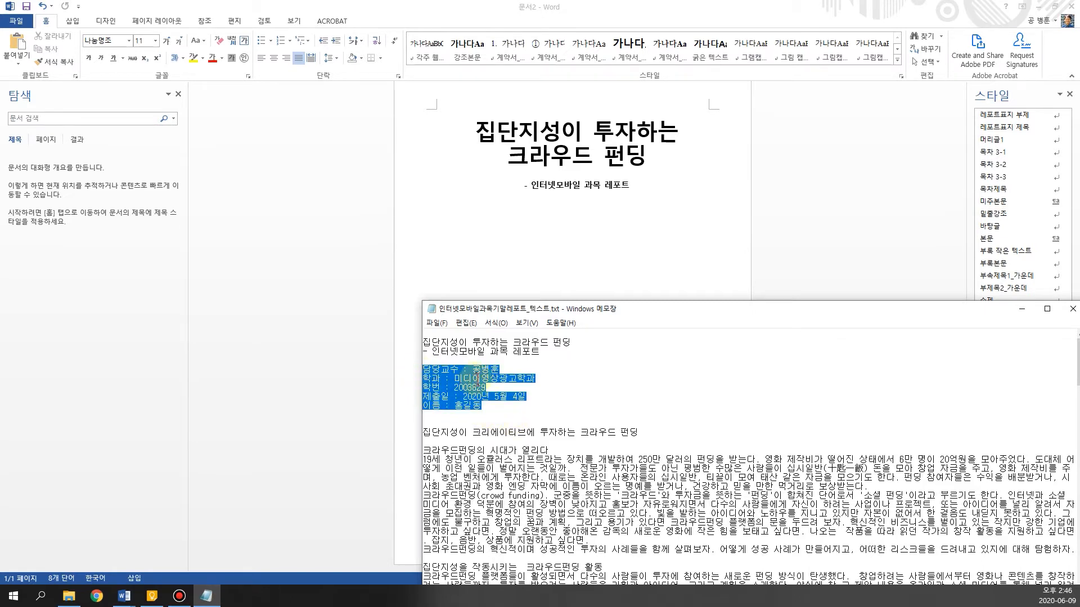
left_click(763, 222)
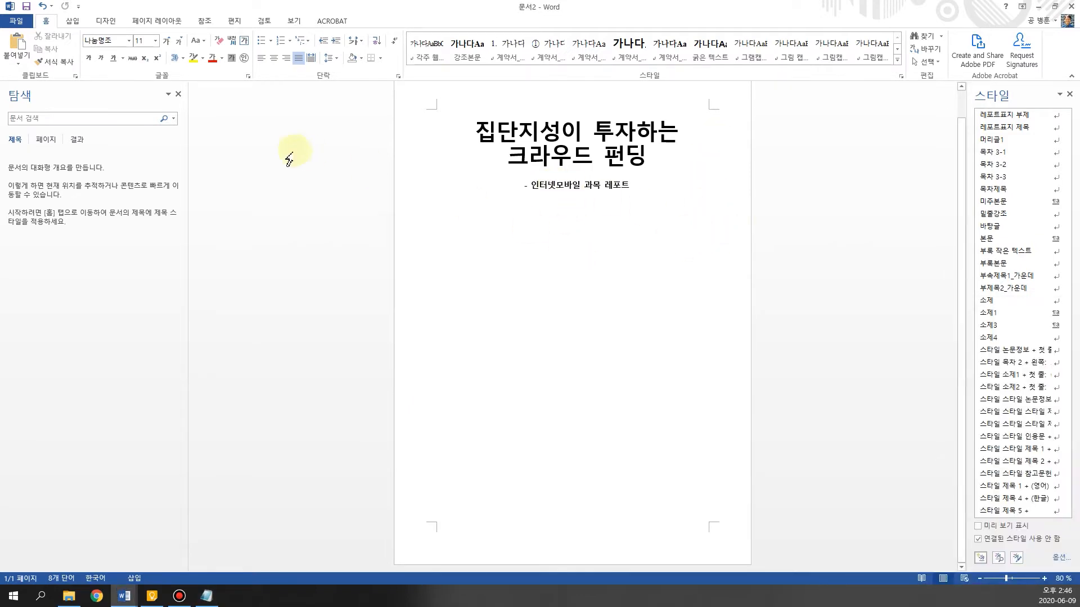
Insert a simple text box on the cover and paste the copied professor, department, student number, date and name lines into it
left_click(73, 21)
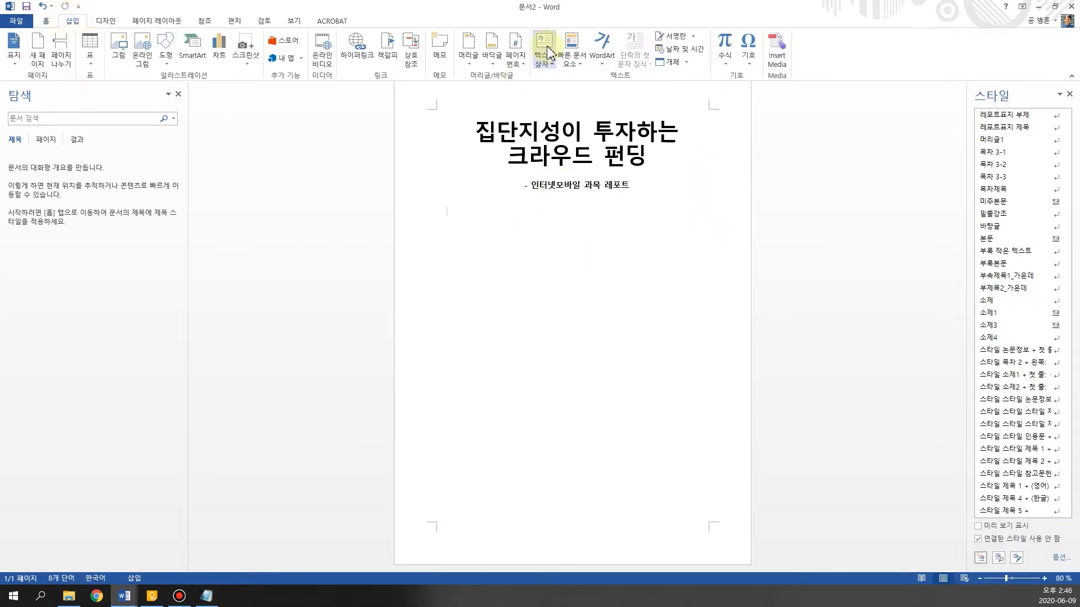
left_click(547, 53)
left_click(546, 53)
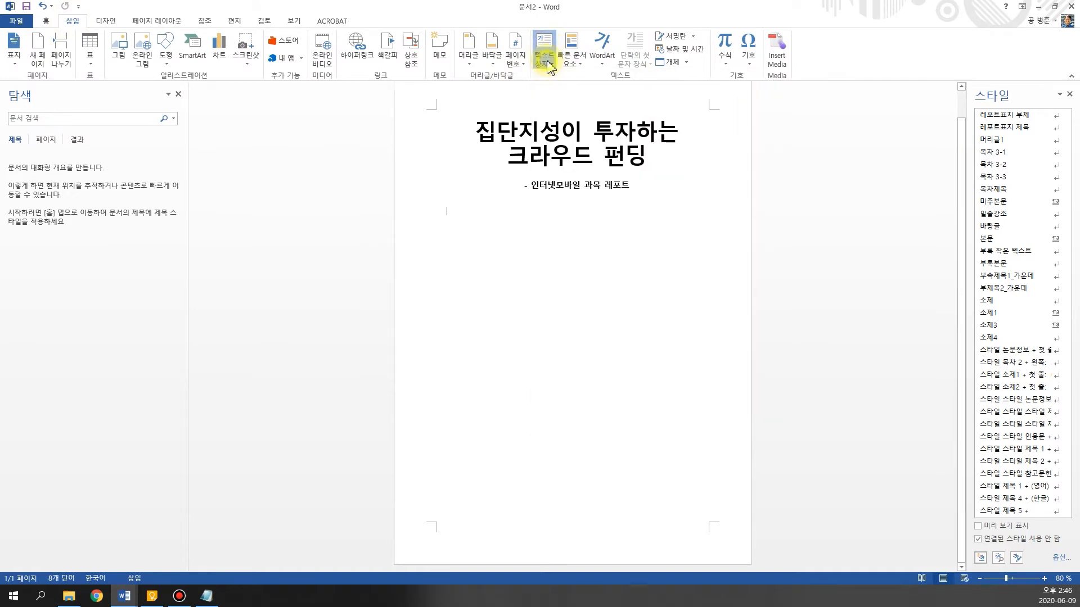
left_click(548, 61)
left_click(572, 129)
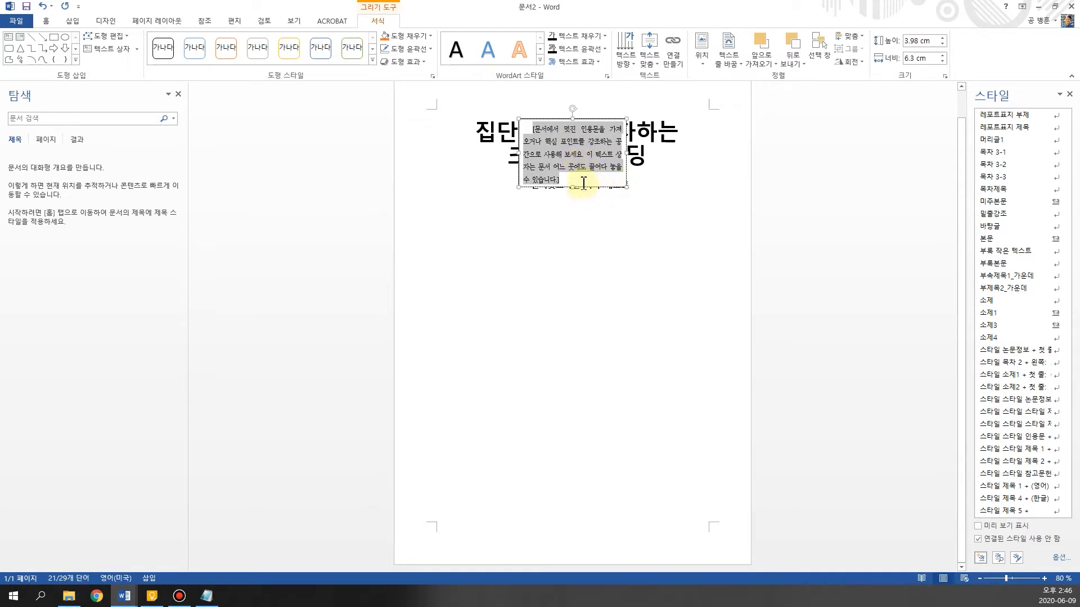
key("ctrl+v")
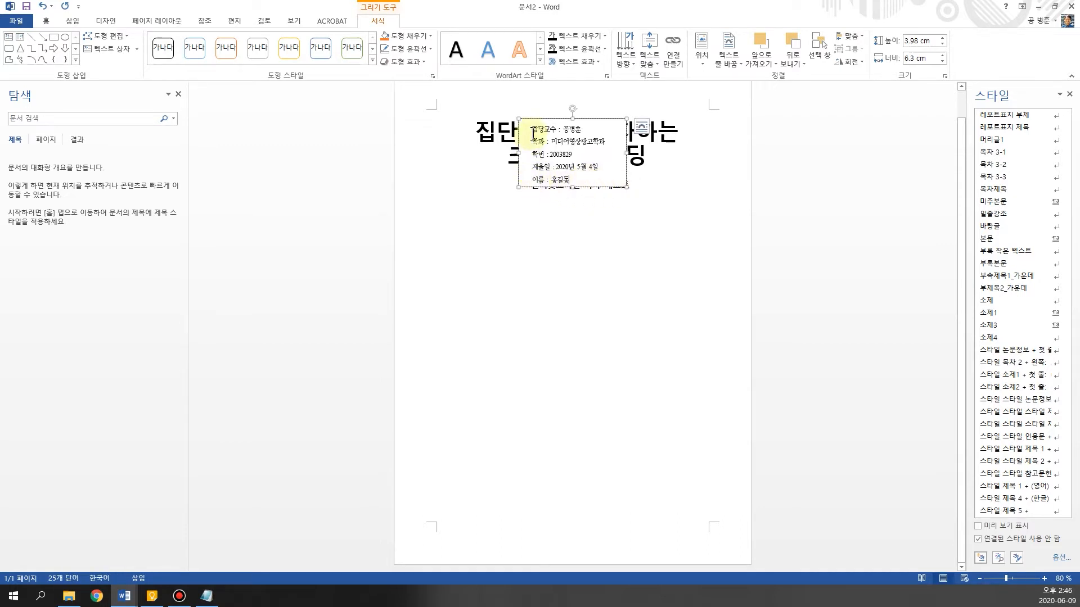
Move the details text box to the lower-right area of the cover and enlarge it to about 4.32 cm high and 6.33 cm wide
left_click_drag(595, 119, 672, 426)
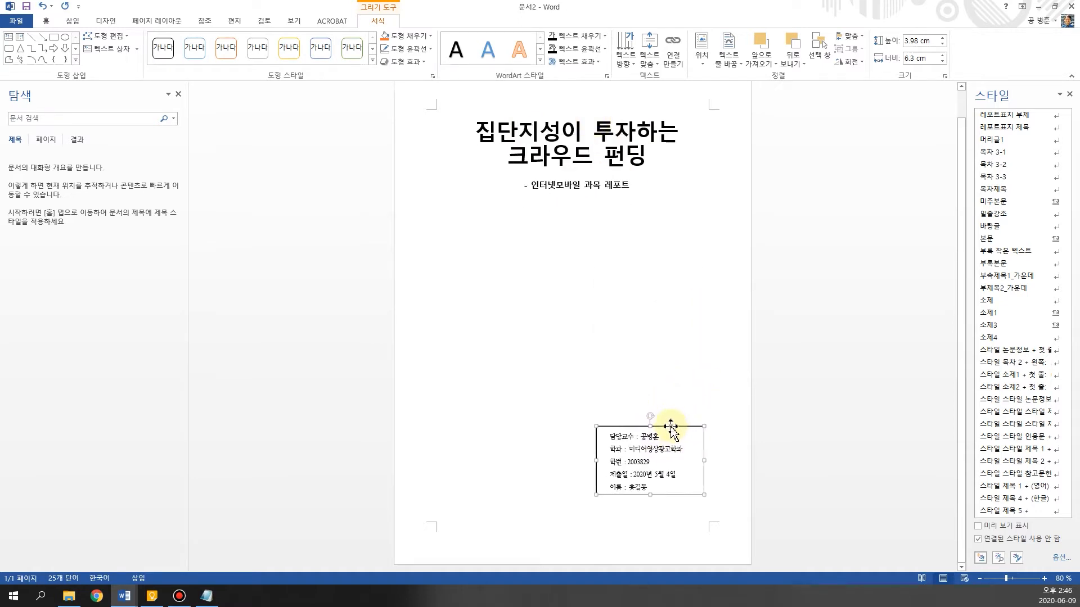
left_click(649, 462)
left_click_drag(1070, 202, 1071, 267)
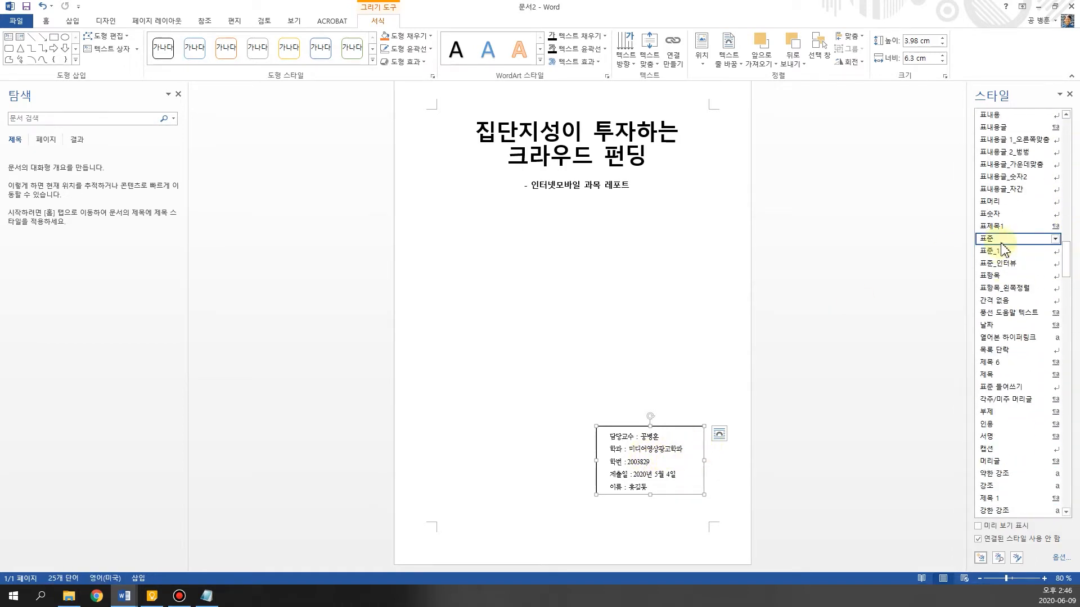
left_click(663, 488)
left_click_drag(649, 496, 646, 501)
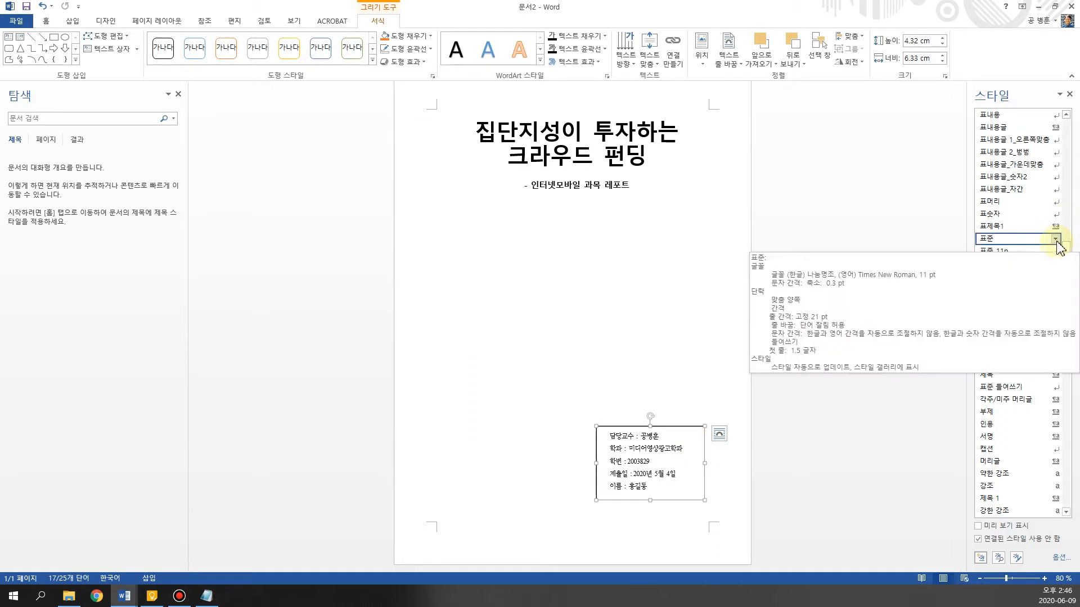
Examine the "표준" style's font and paragraph settings, including indentation and line spacing, without changing them
left_click(1056, 241)
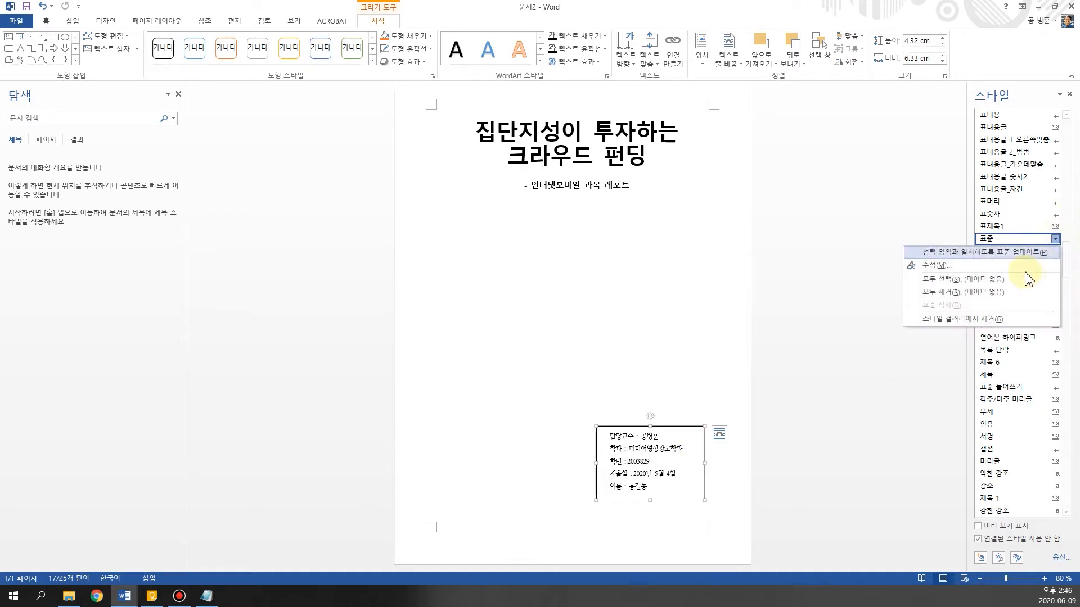
left_click(1001, 266)
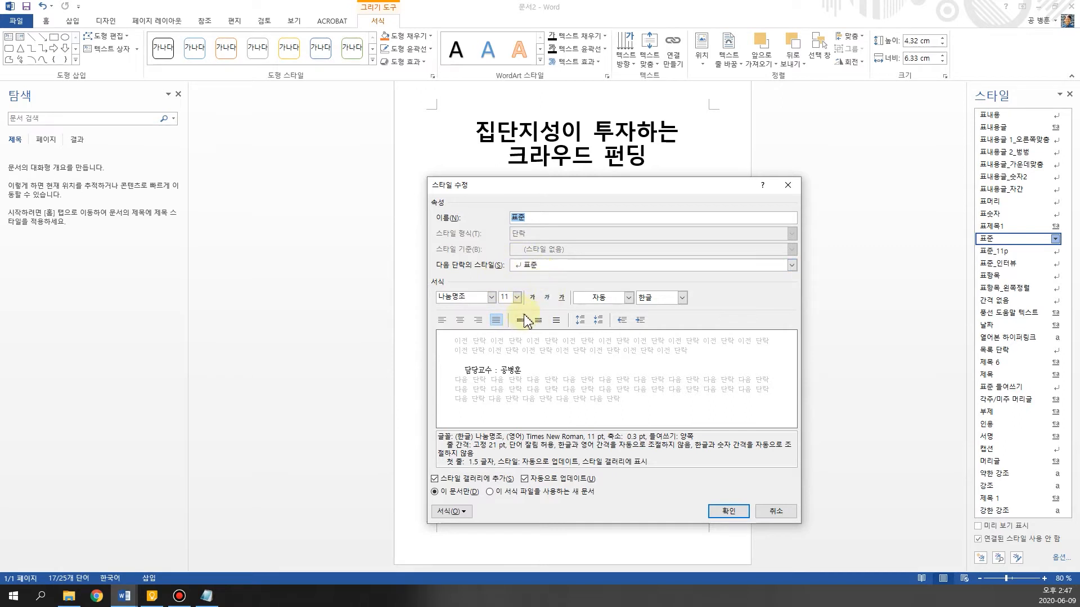
left_click(459, 511)
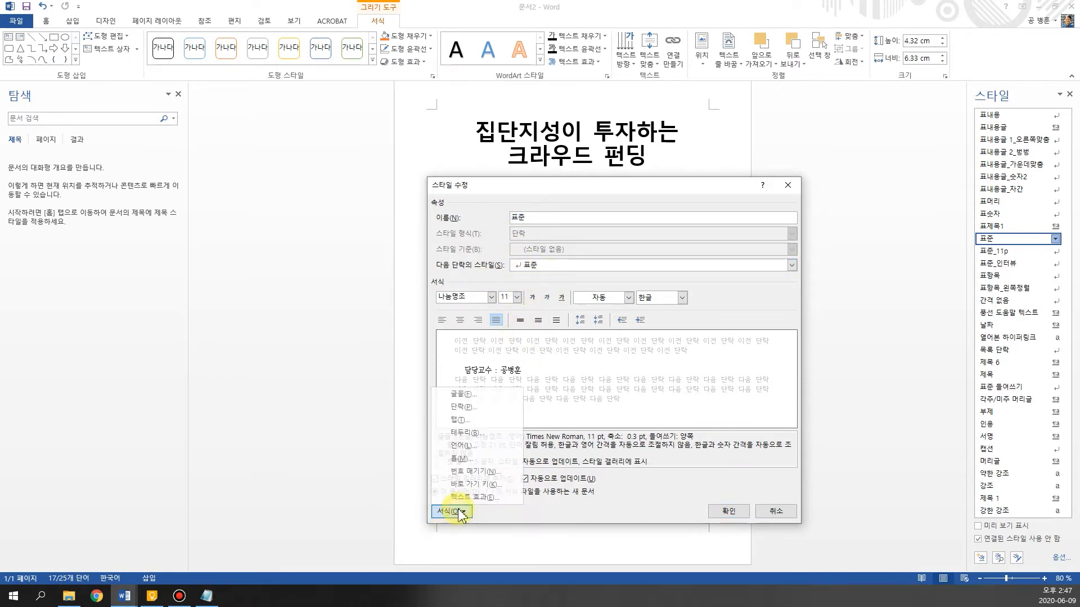
left_click(464, 407)
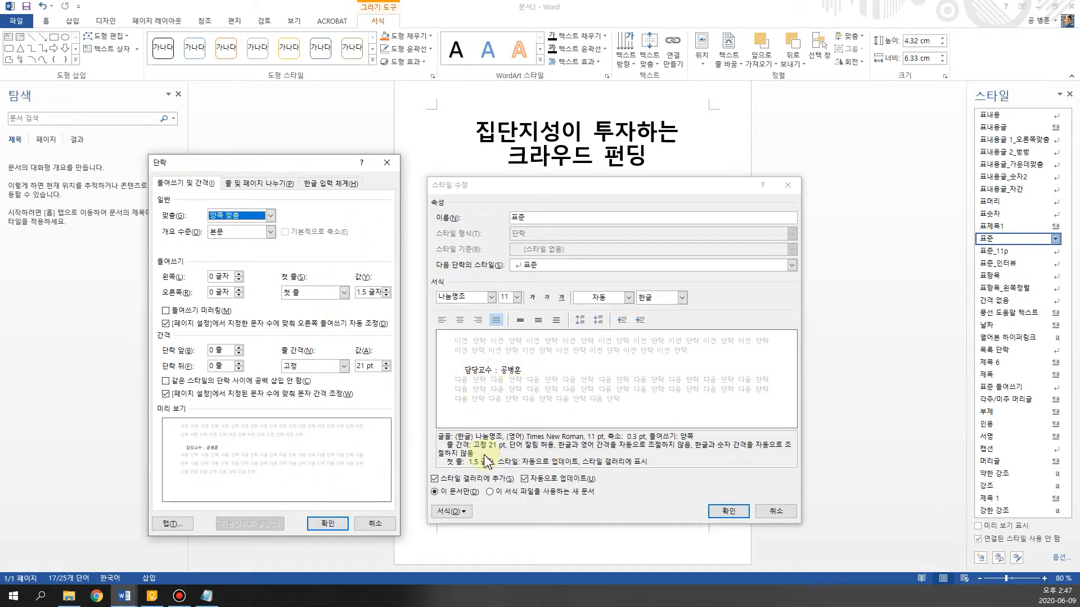
left_click(328, 524)
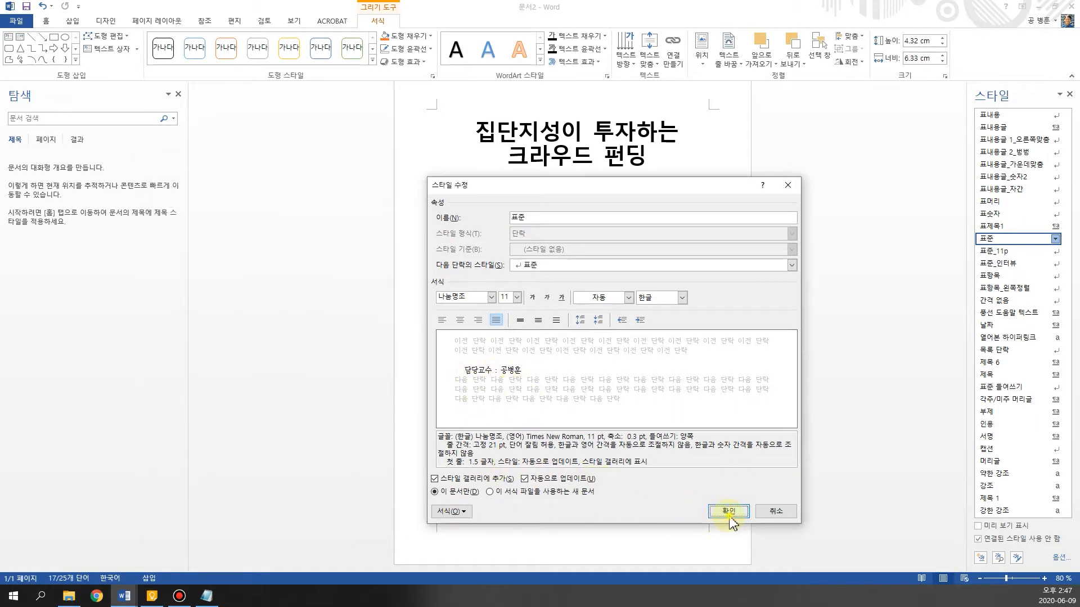
left_click(729, 511)
Nudge the details text box slightly upward and remove its outline
left_click(661, 488)
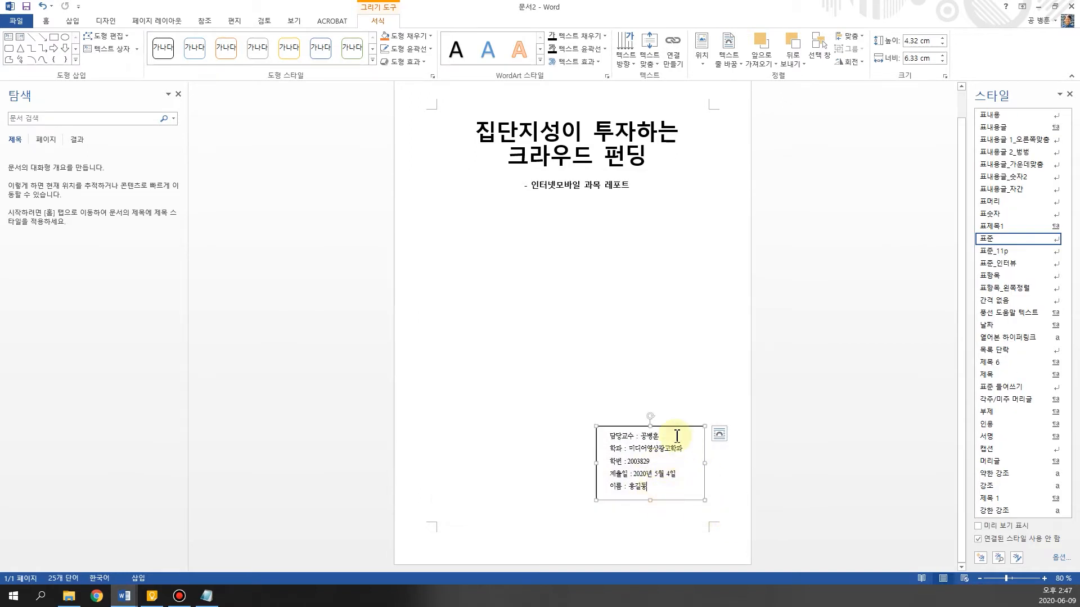
left_click_drag(674, 427, 673, 422)
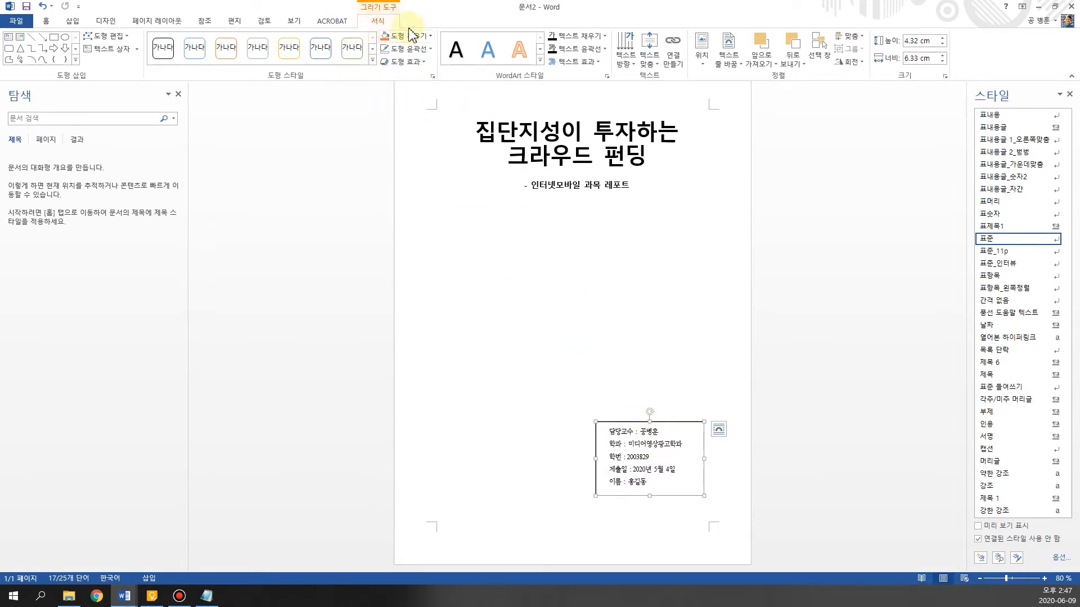
left_click(428, 50)
left_click(437, 149)
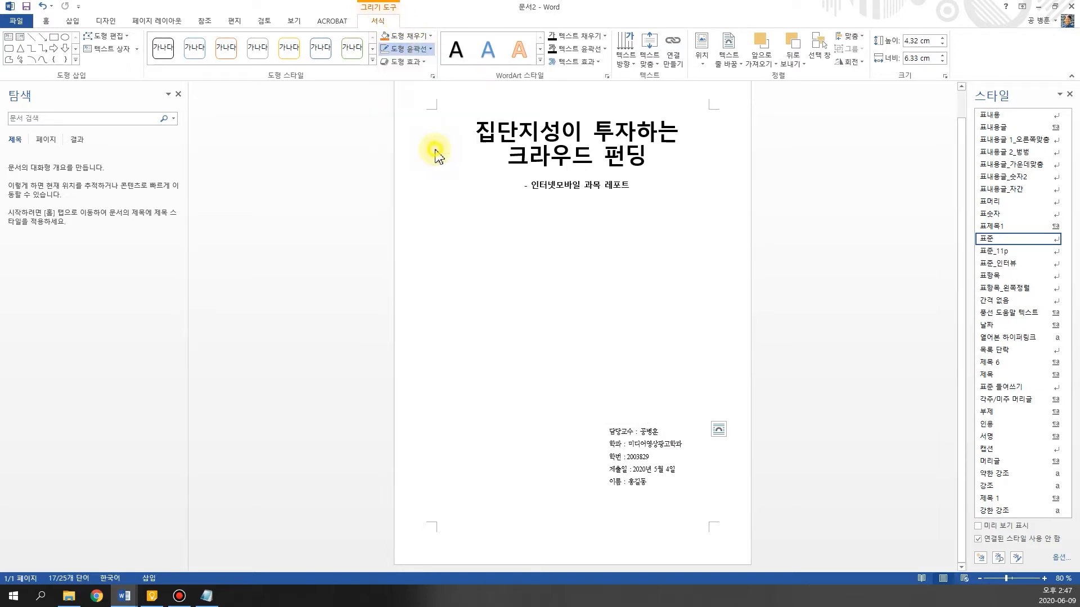
left_click(498, 290)
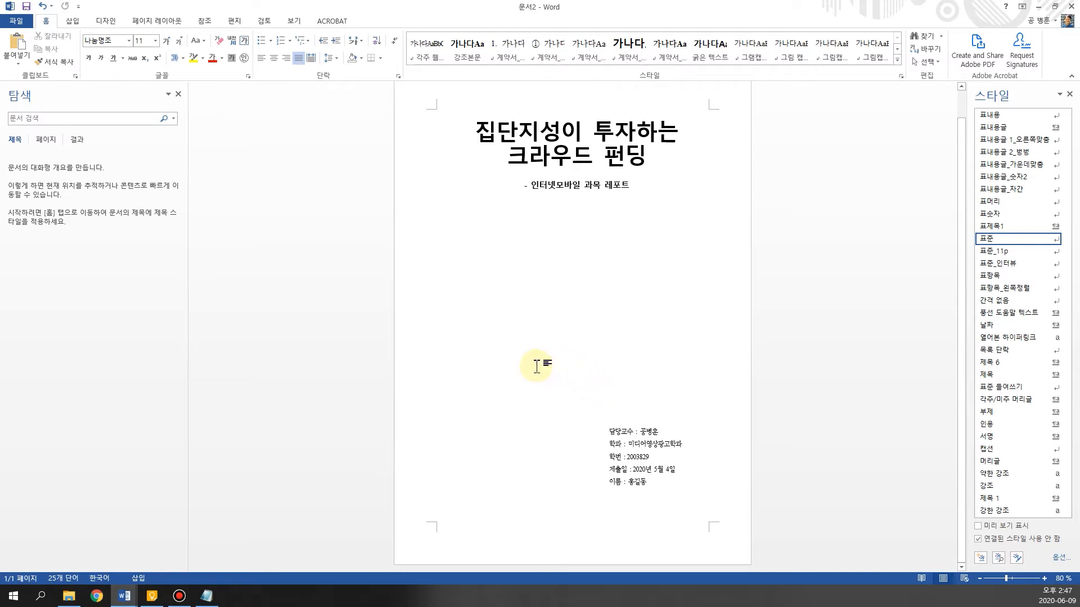
Insert the picture crowdfunding.jpg from the 14_MS워드레포트 folder on the cover with top-and-bottom text wrapping
left_click(72, 21)
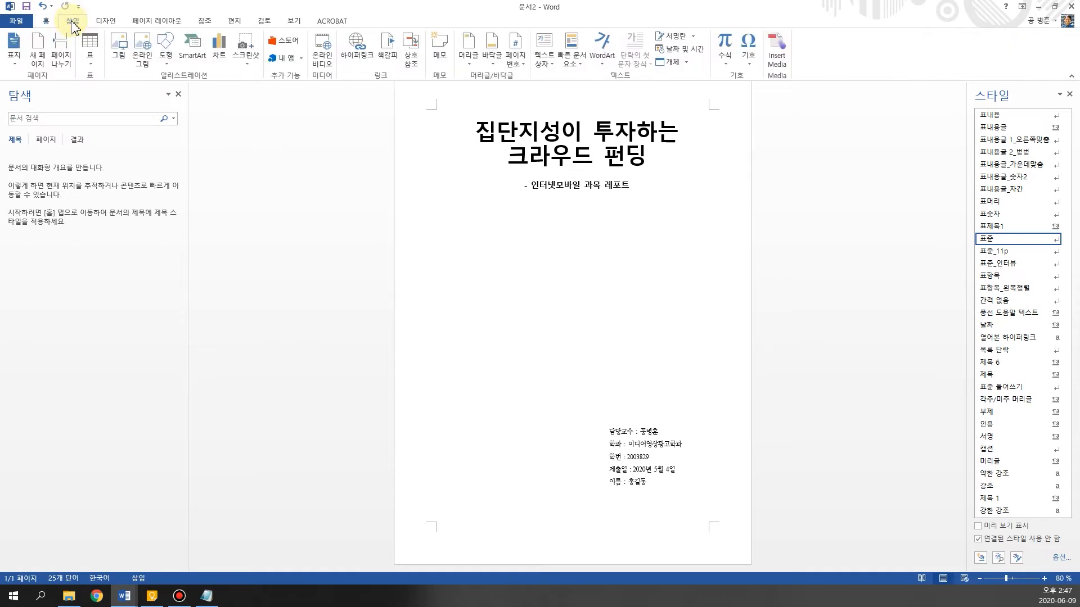
left_click(119, 51)
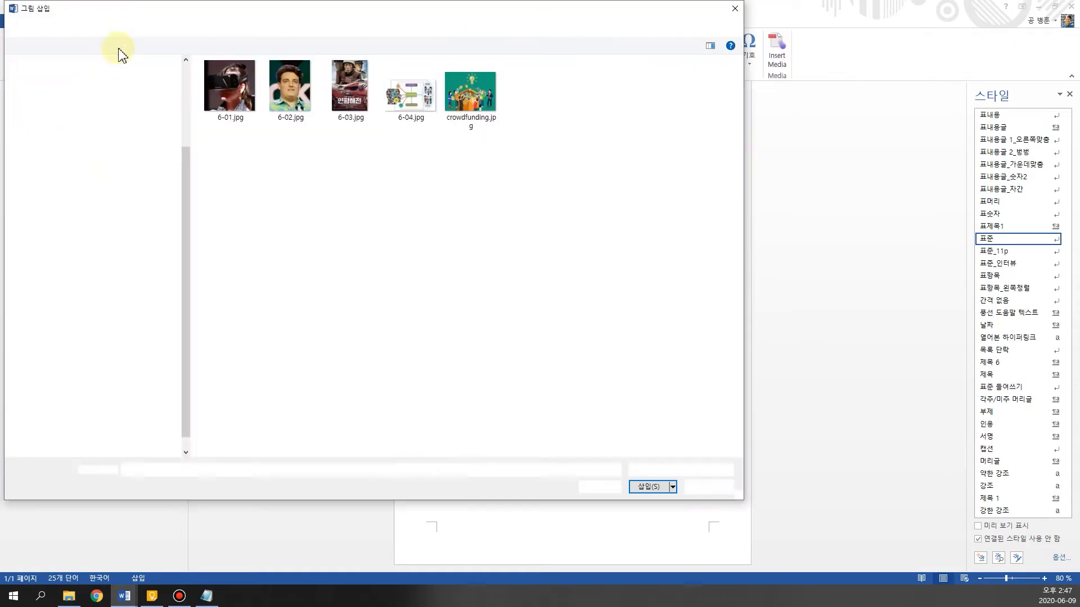
left_click_drag(597, 51, 594, 60)
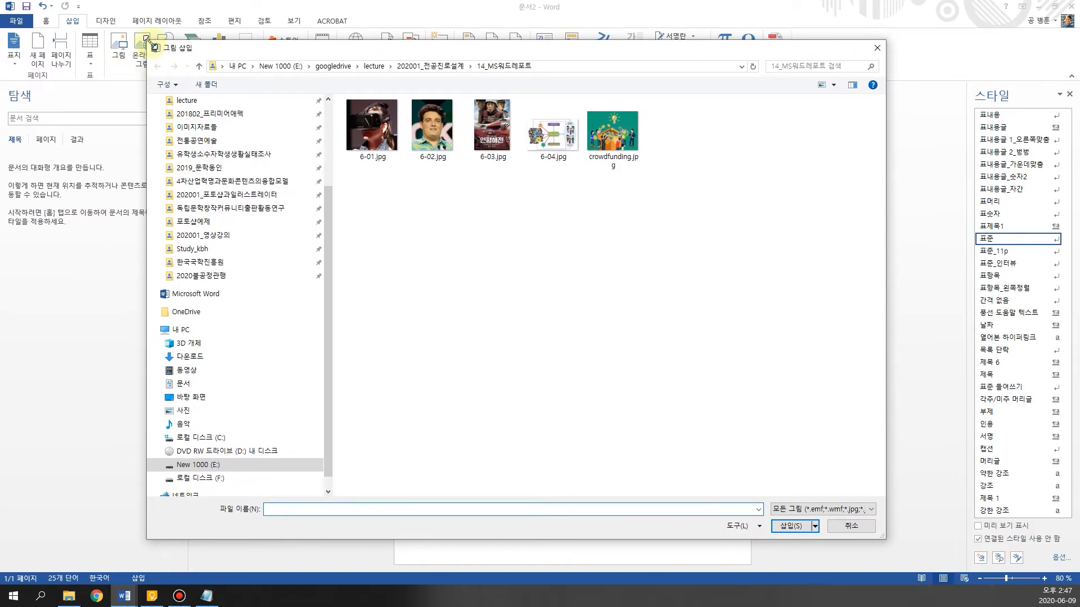
left_click_drag(148, 43, 210, 117)
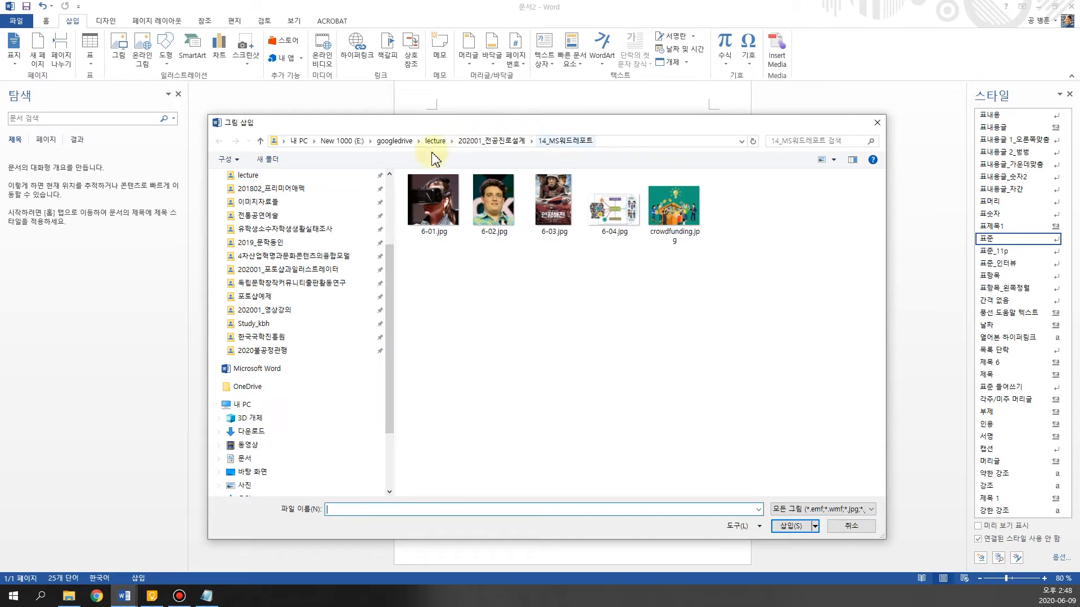
left_click(682, 217)
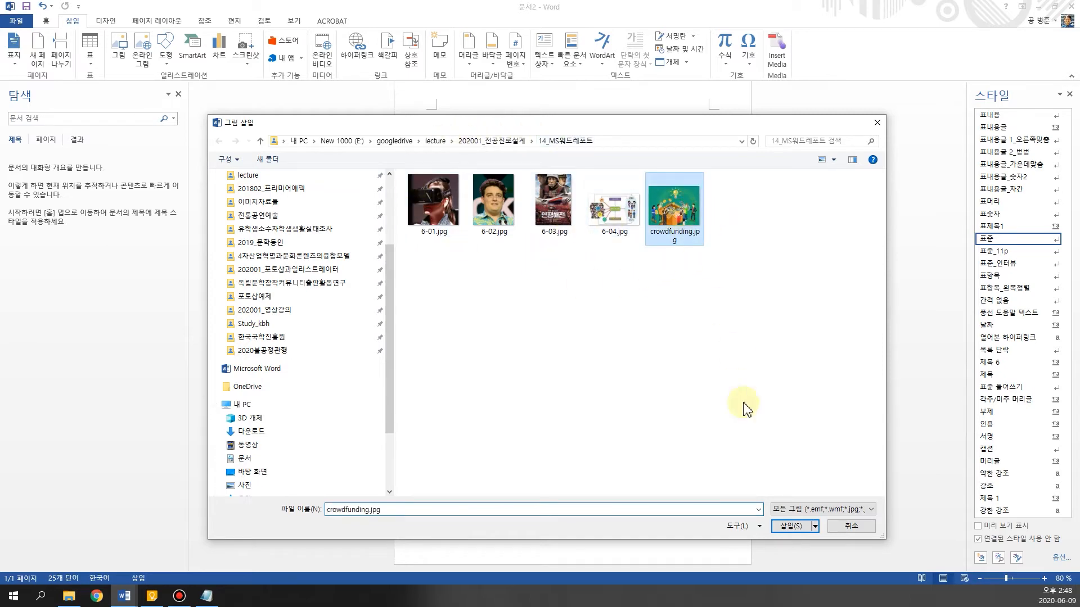
left_click(790, 525)
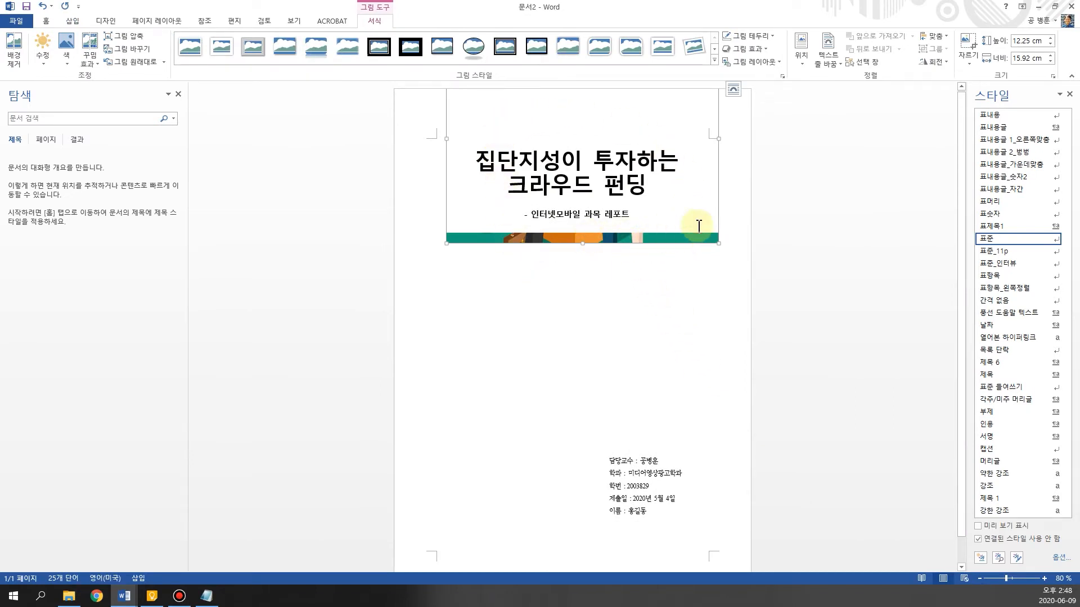
left_click(734, 90)
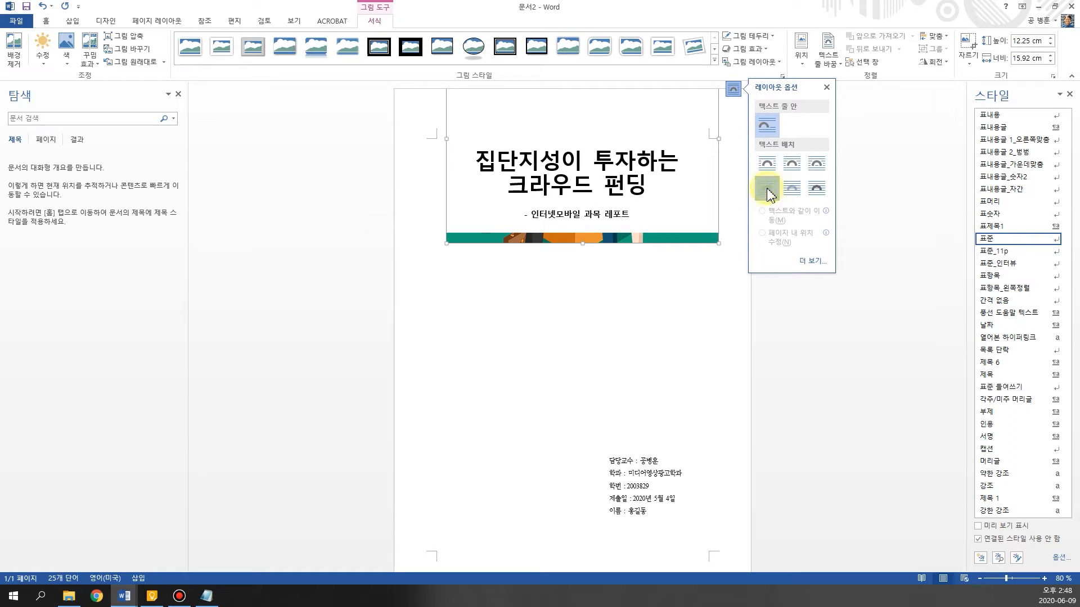
left_click(768, 191)
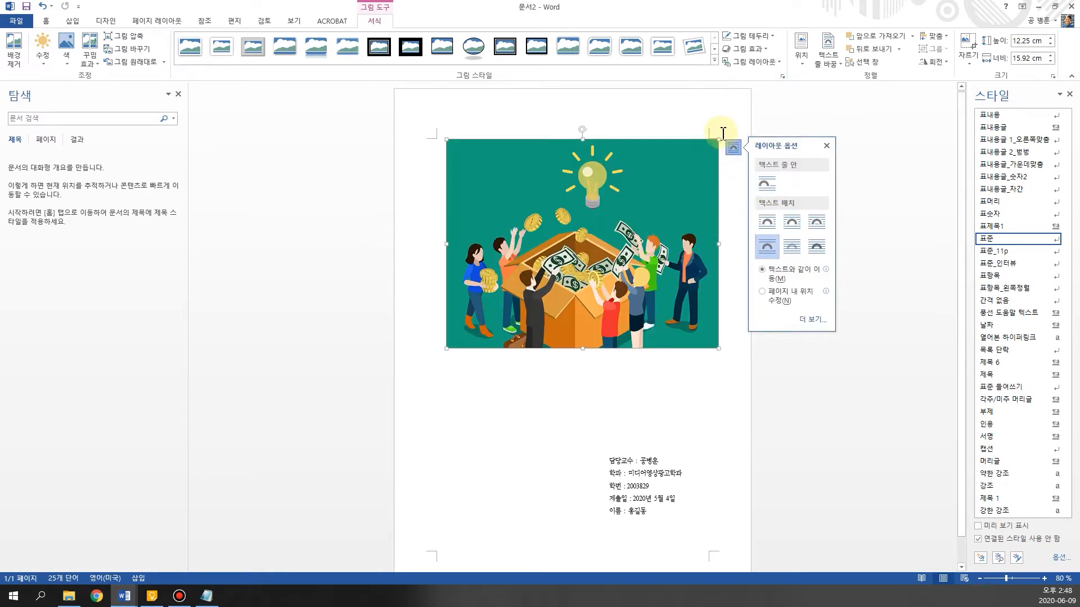
Shrink the crowdfunding picture to about 8.93 cm high and 11.61 cm wide and place it centred between the subtitle and the details
left_click_drag(718, 139, 645, 196)
left_click_drag(550, 274, 582, 336)
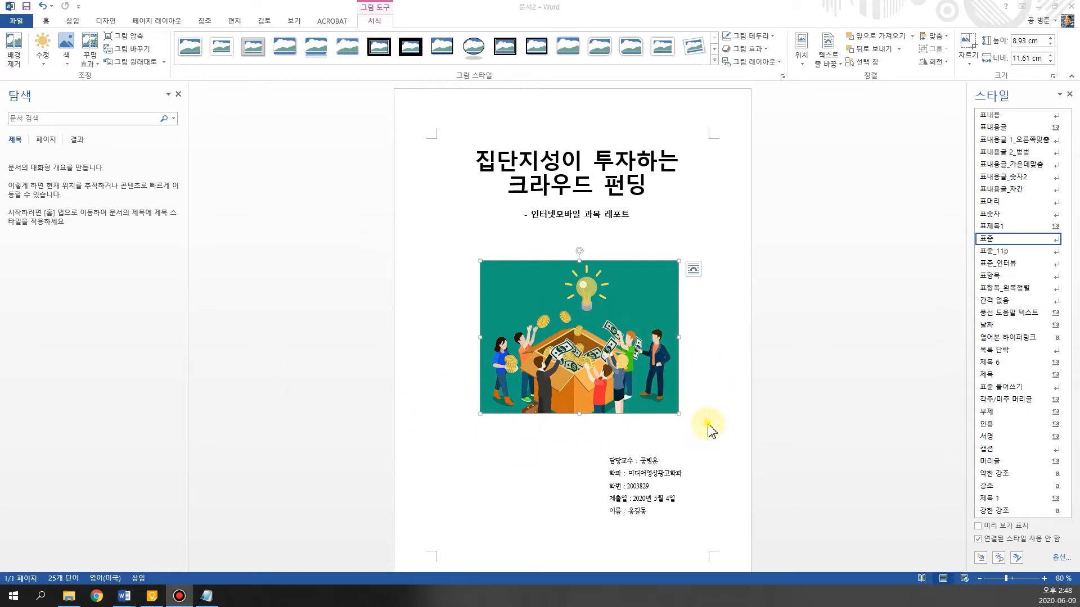
scroll(716, 352, "down", 1)
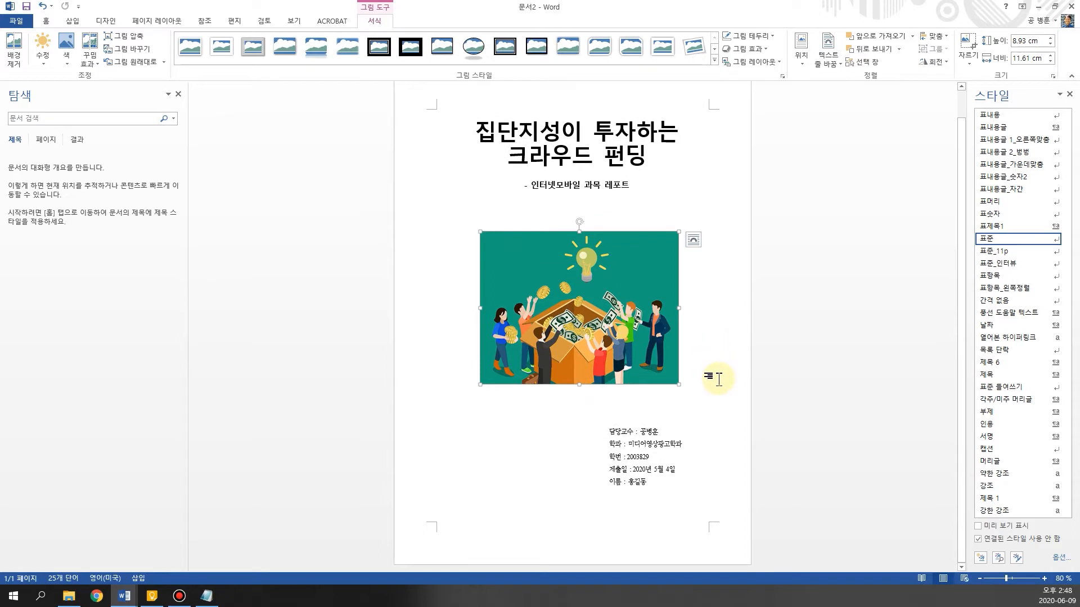
left_click(520, 508)
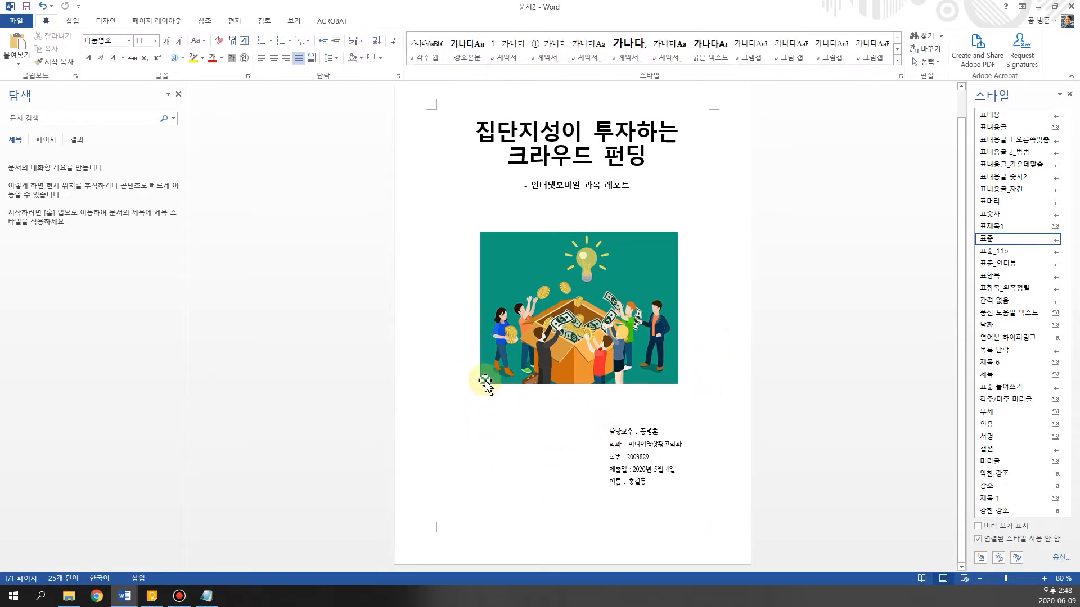
key("ctrl+Return")
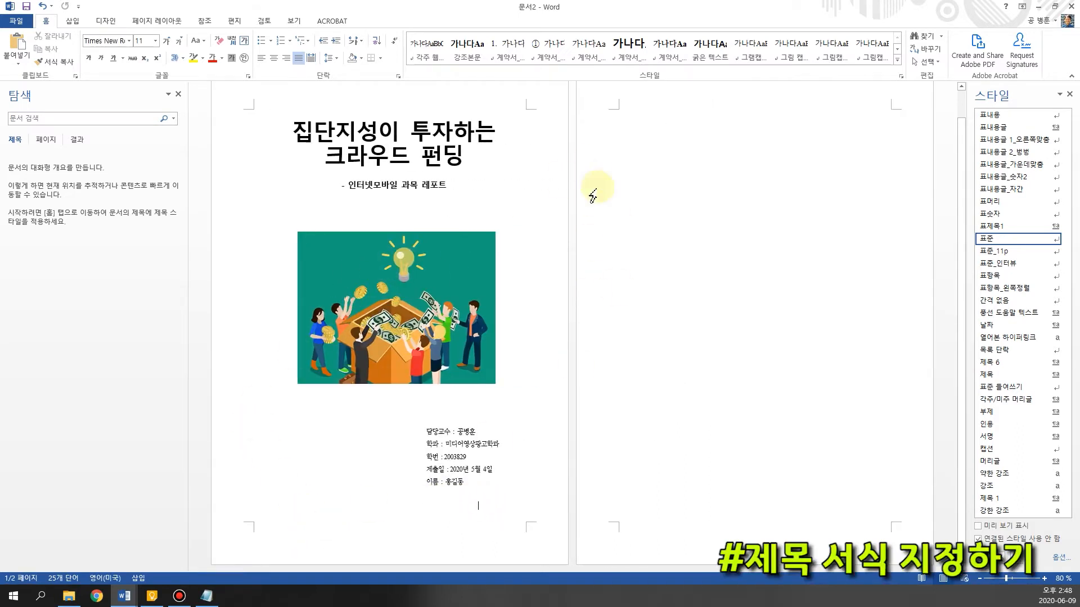
key("ctrl+z")
key("ctrl+z")
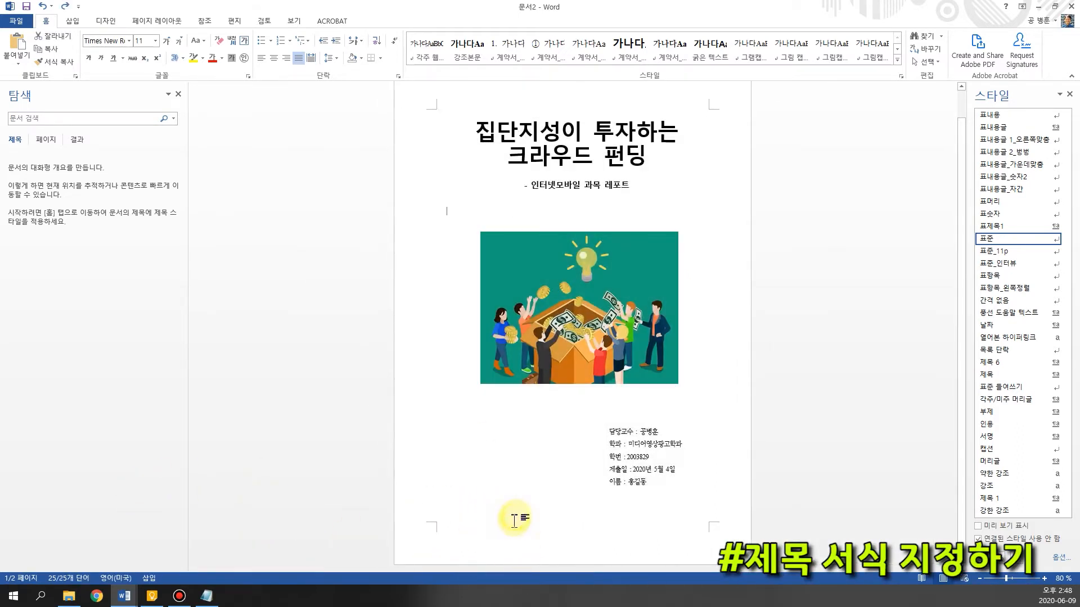
left_click(445, 521)
key("ctrl+Return")
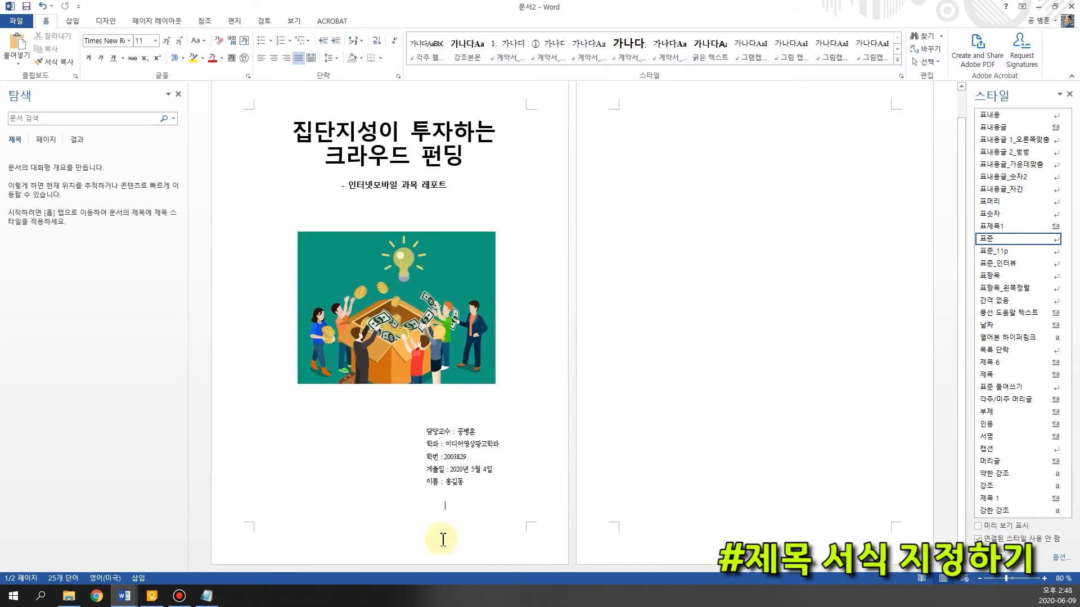
key("ctrl+z")
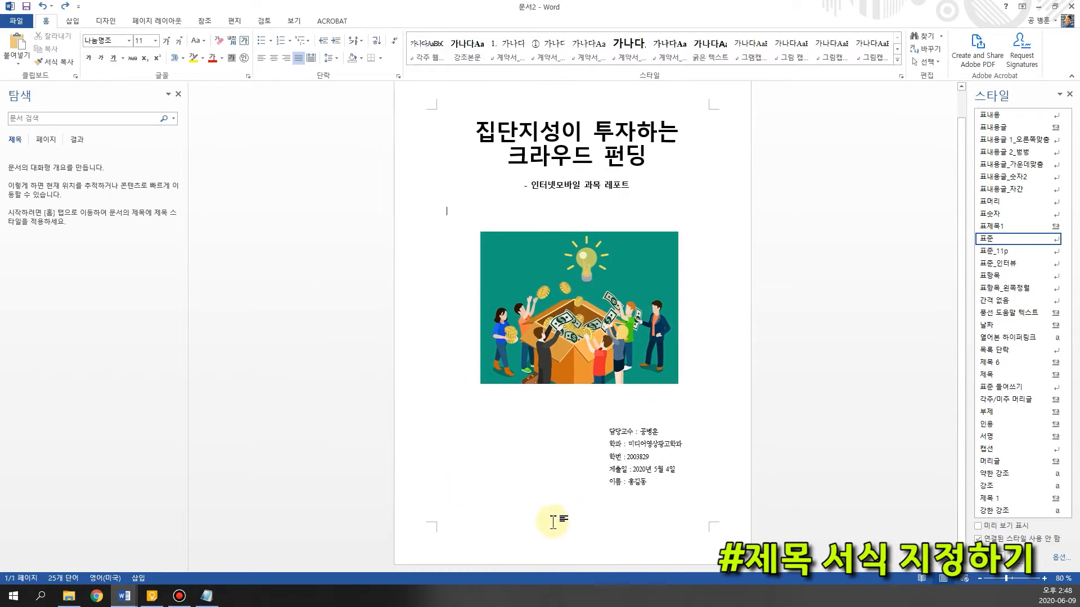
double_click(462, 529)
double_click(460, 509)
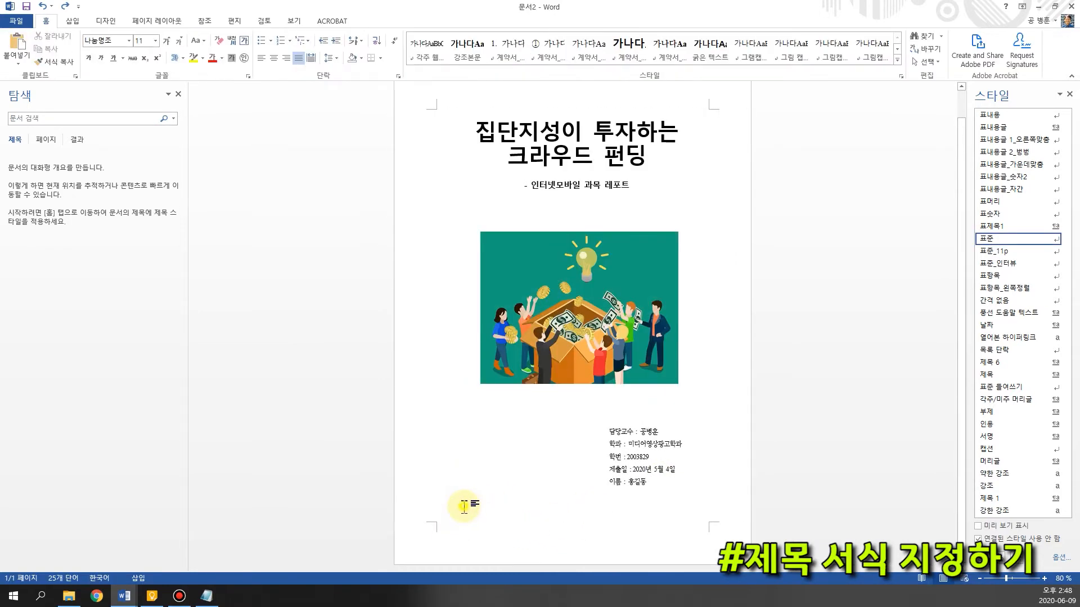
key("ctrl+Return")
key("ctrl+z")
left_click(679, 137)
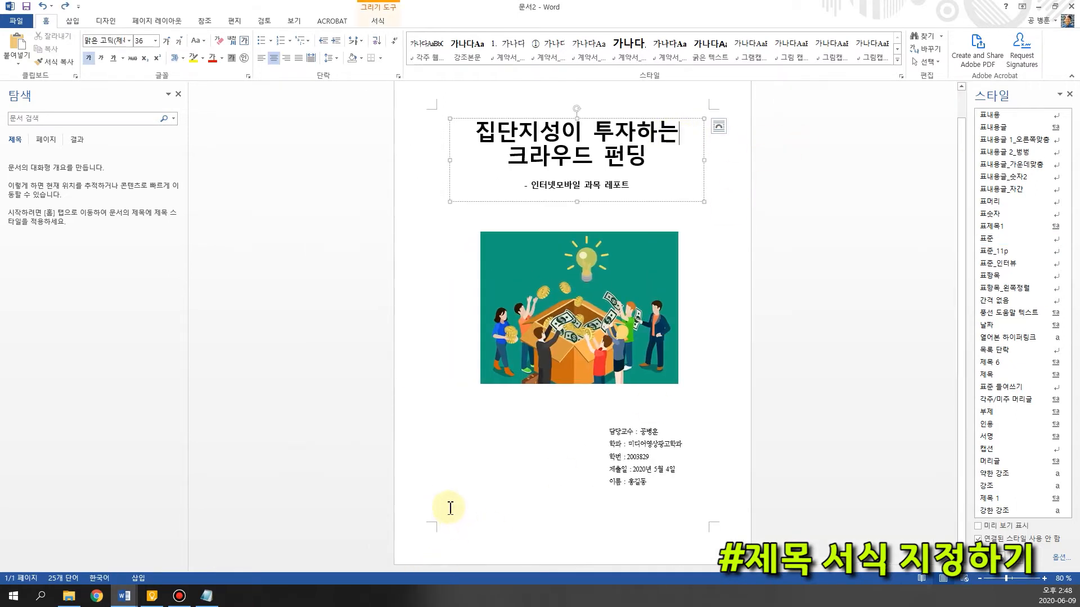
Add three blank lines to the cover's body text between the subtitle and the picture
left_click(457, 213)
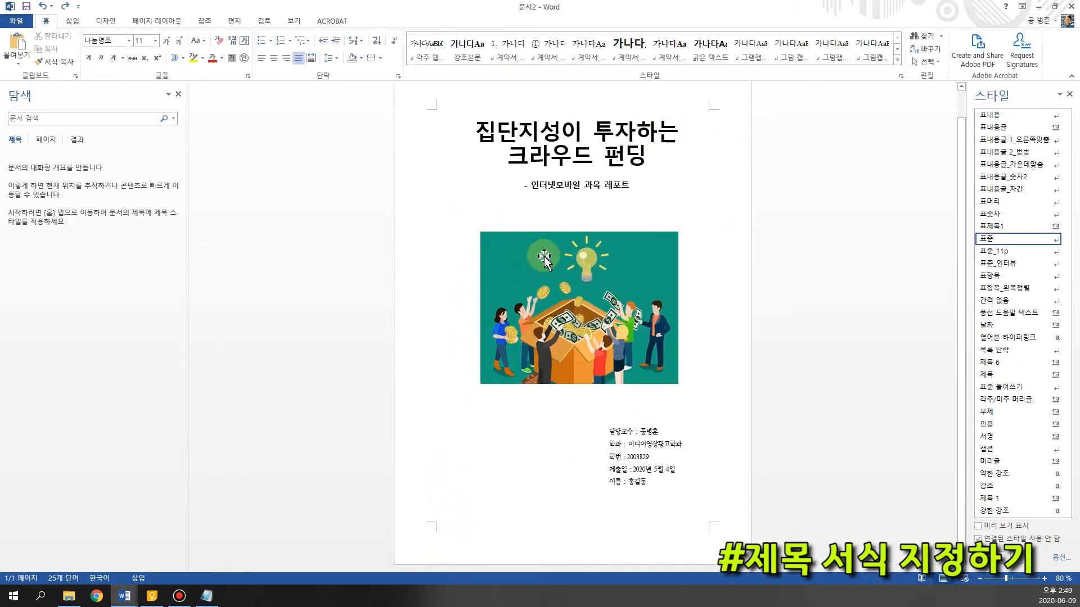
key("Return")
key("Return")
key("Return")
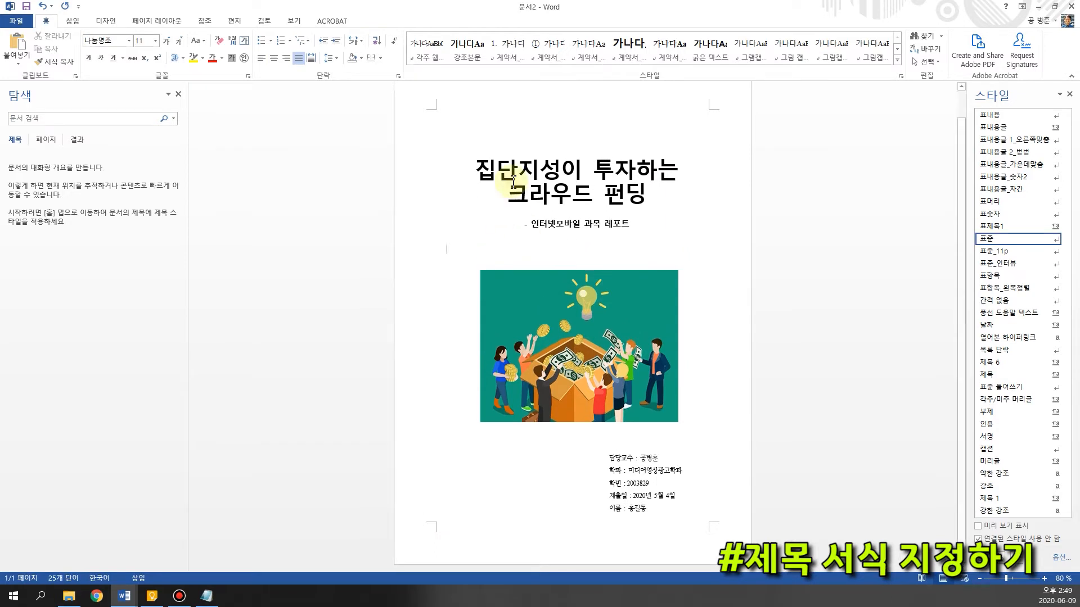
Move the cover's title text box up near the page's upper margin and raise the crowdfunding picture to just below the subtitle
left_click(550, 194)
left_click_drag(588, 156, 586, 123)
left_click(645, 402)
left_click_drag(638, 394, 643, 250)
Add a blank line below the cover picture and move the submission details text box slightly upward
left_click(516, 413)
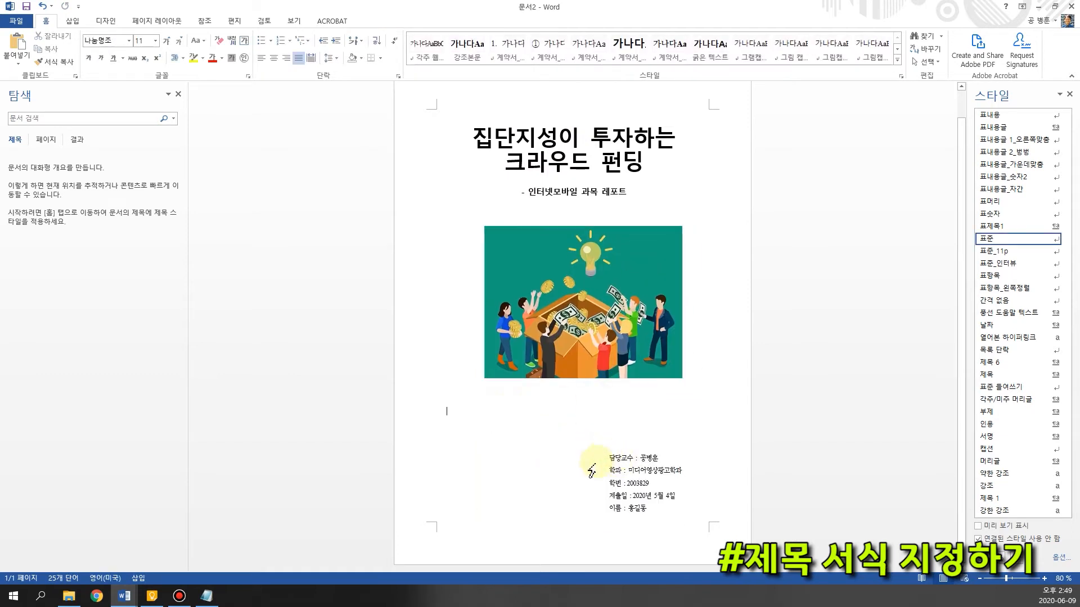
key("Return")
left_click(626, 495)
left_click_drag(657, 448, 654, 424)
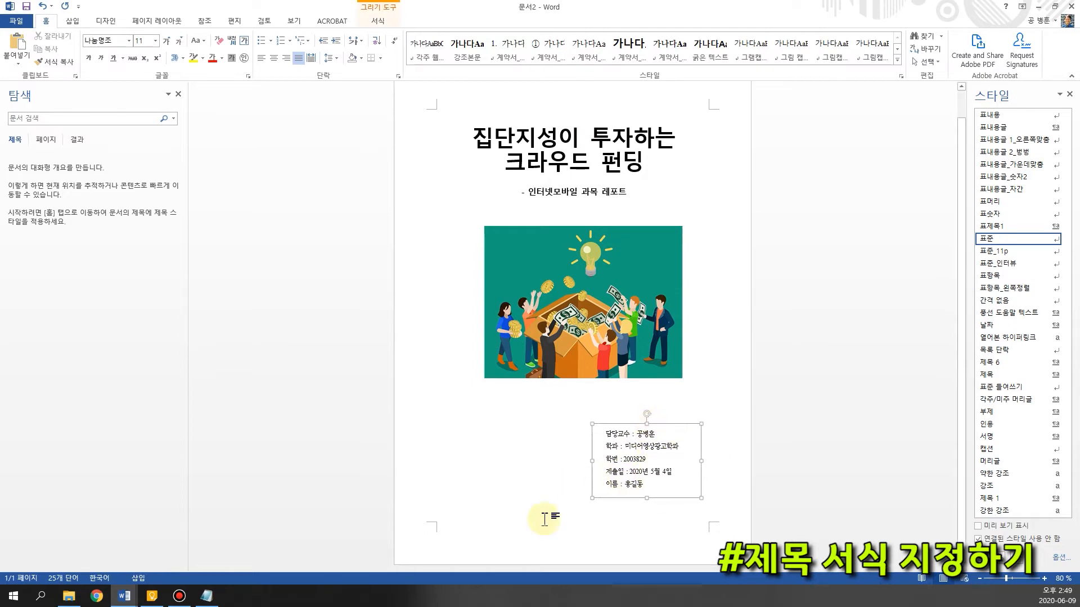
Insert a page break at the last line of the cover to start page 2
left_click(453, 499)
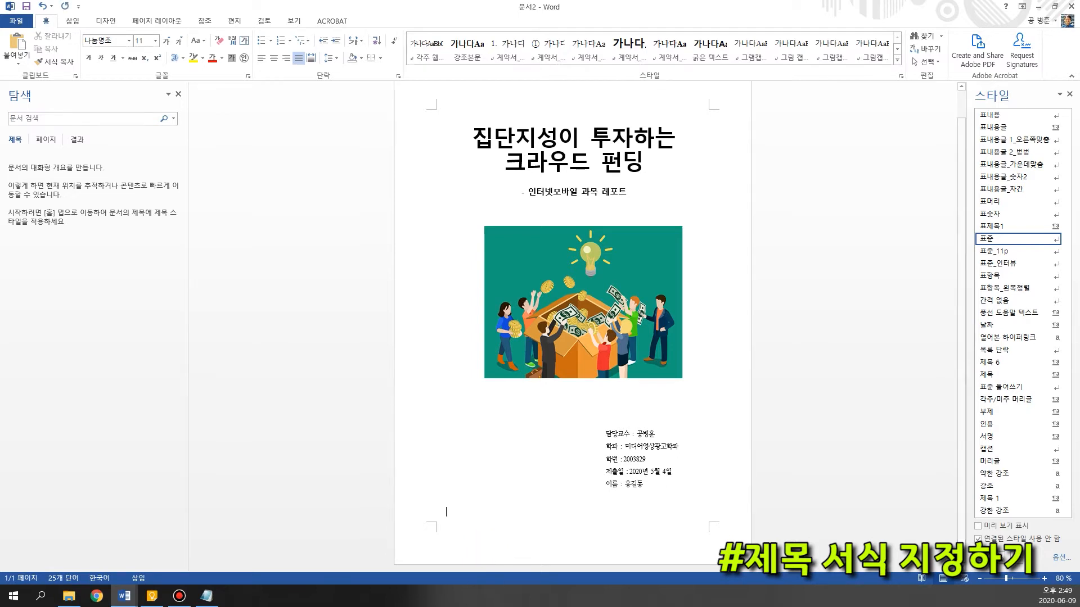
key("ctrl+Return")
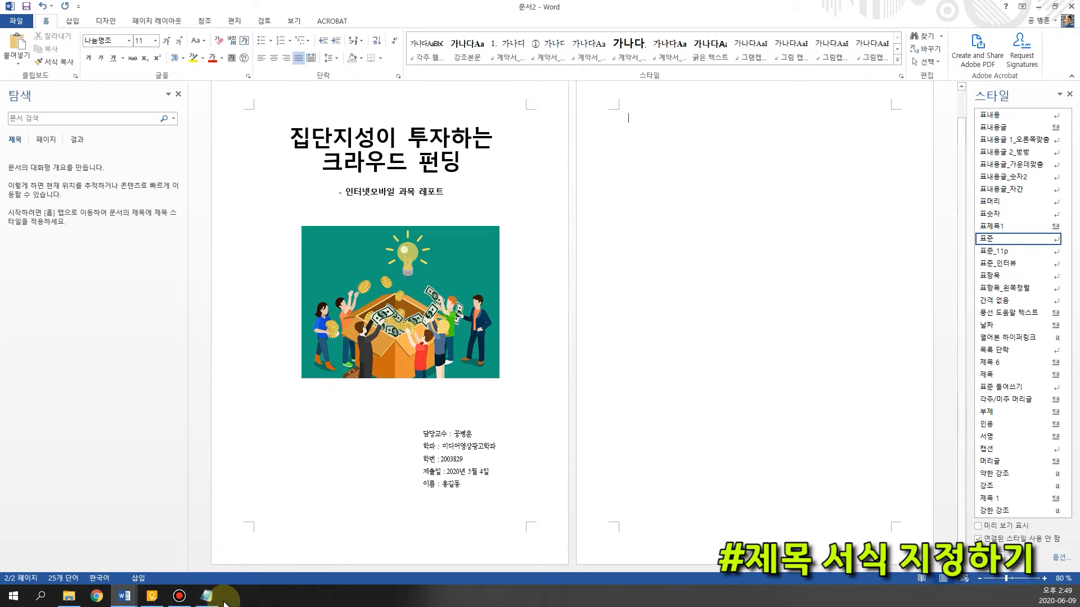
Switch to the Notepad source text and copy everything from "집단지성이 크리에이티브에 투자하는 크라우드 펀딩" through the last reference
mouse_move(213, 601)
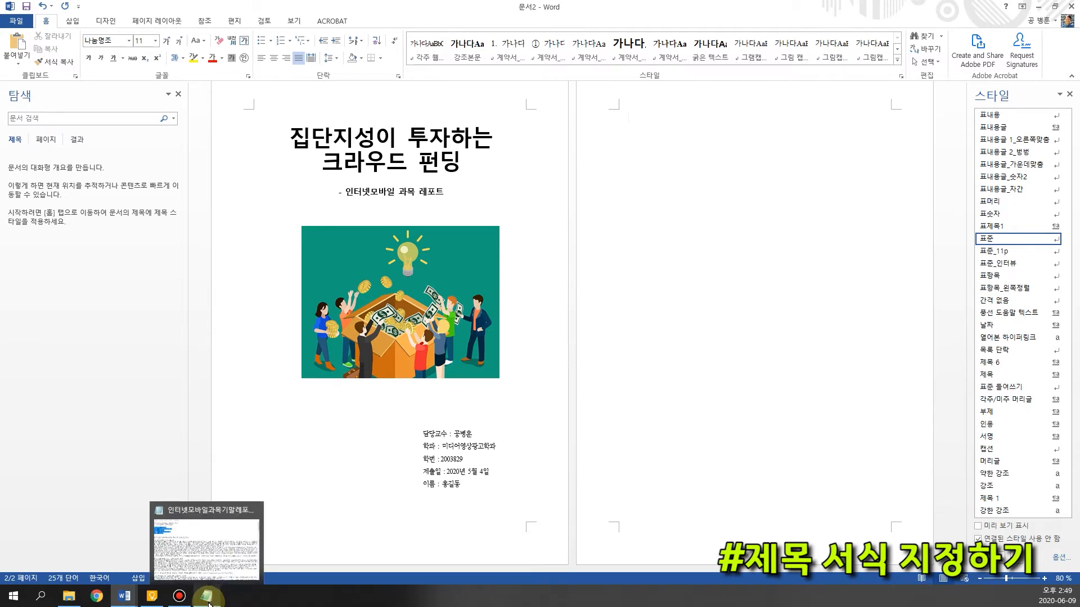
left_click(208, 554)
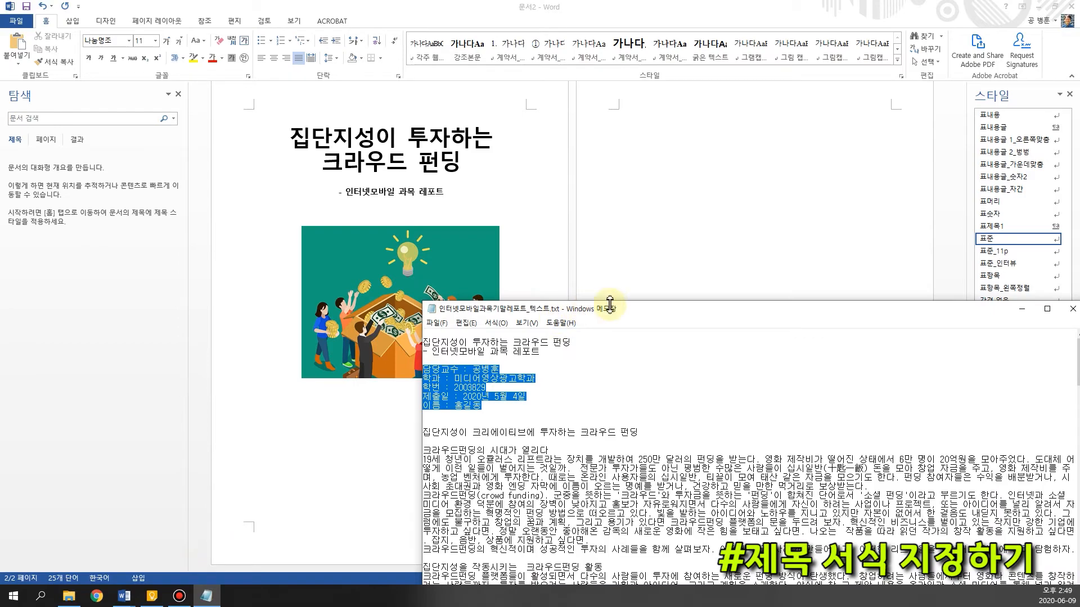
left_click_drag(619, 321, 462, 164)
left_click(329, 294)
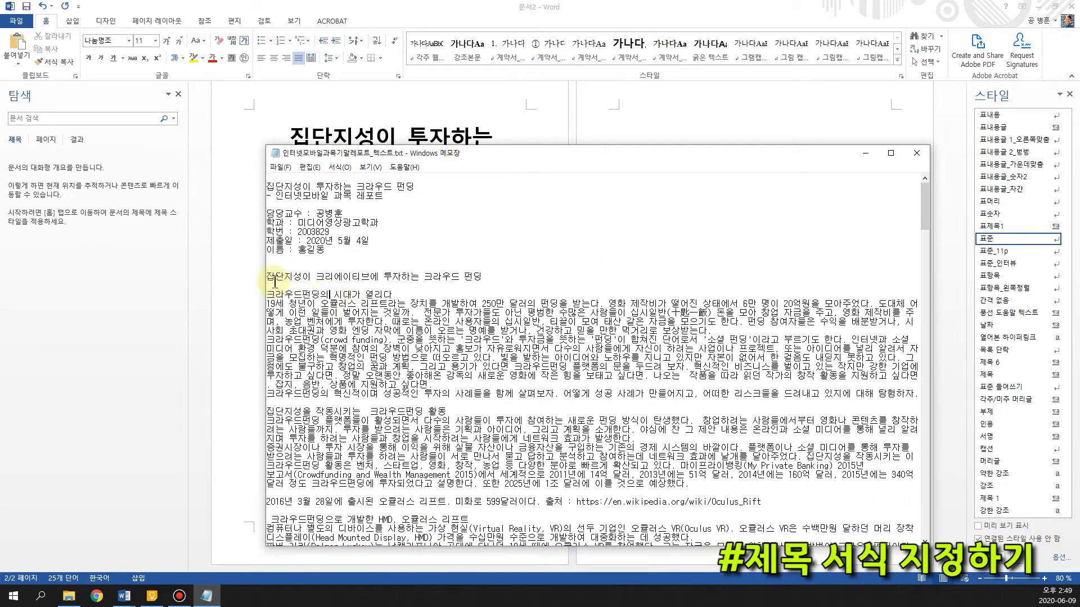
left_click_drag(269, 273, 441, 393)
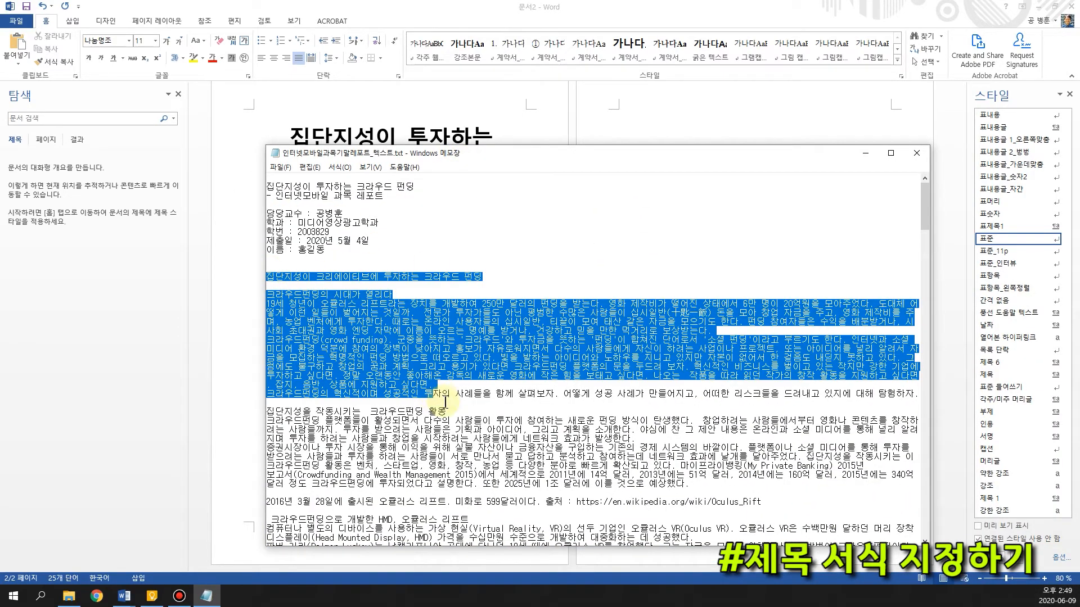
scroll(441, 457, "down", 4)
scroll(444, 459, "down", 20)
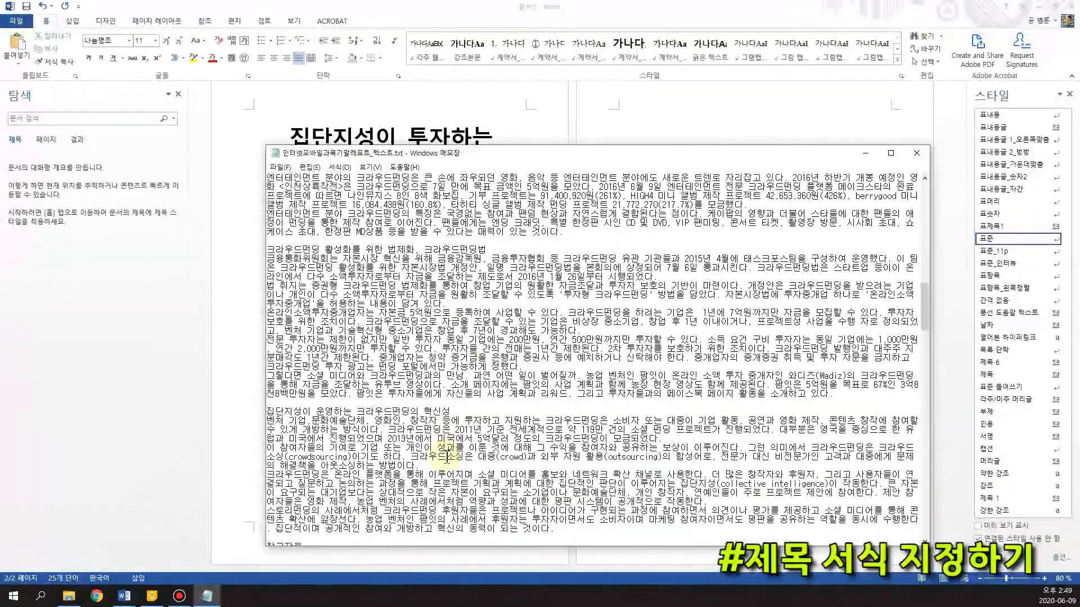
left_click(448, 365, "shift")
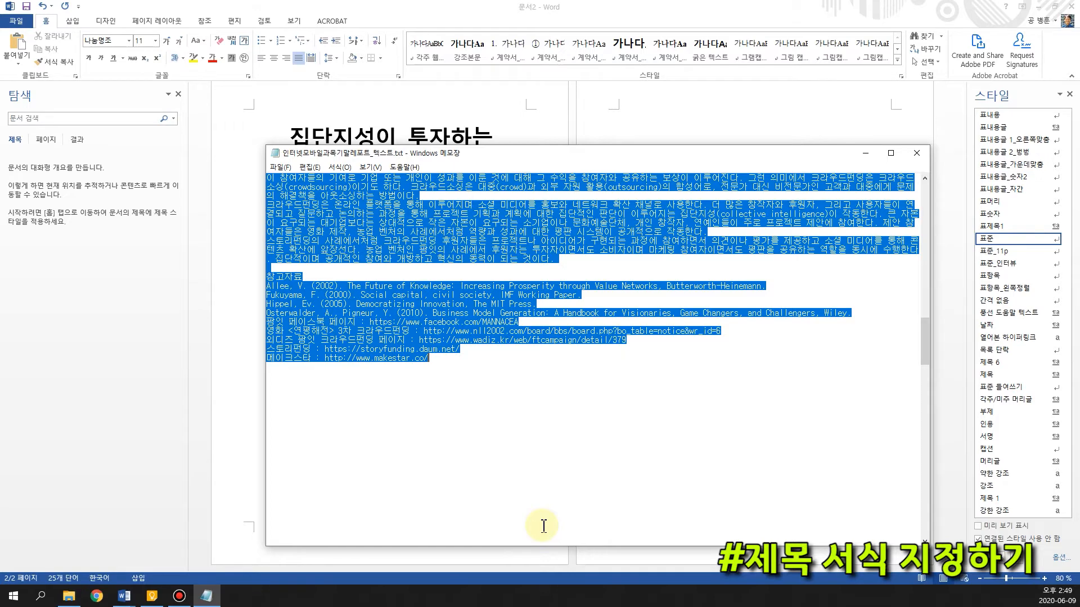
scroll(523, 520, "up", 8)
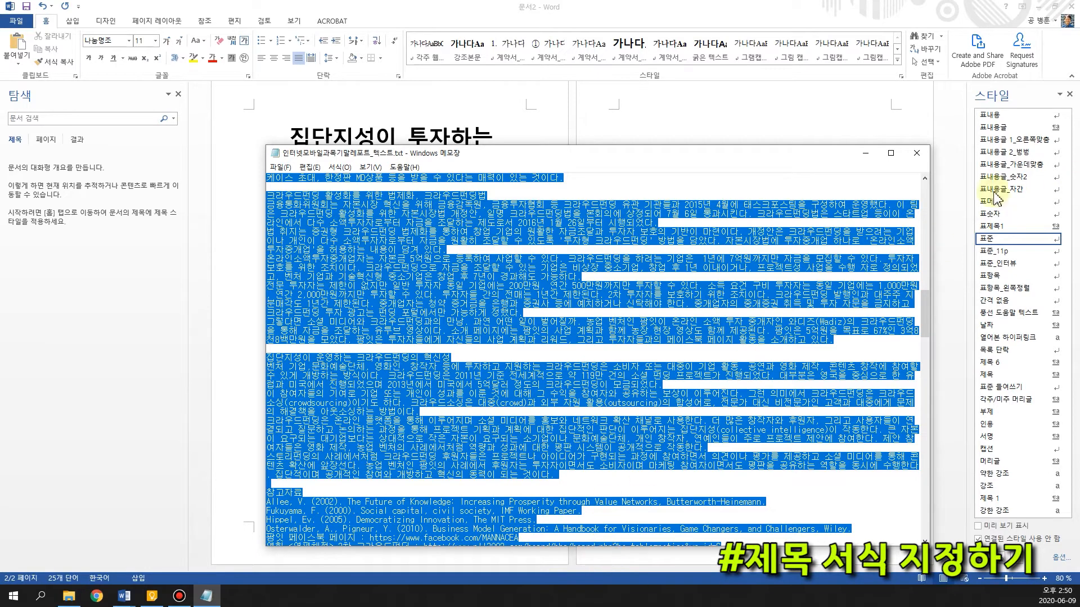
Check the selected report text in Notepad back up to its starting heading
left_click(655, 121)
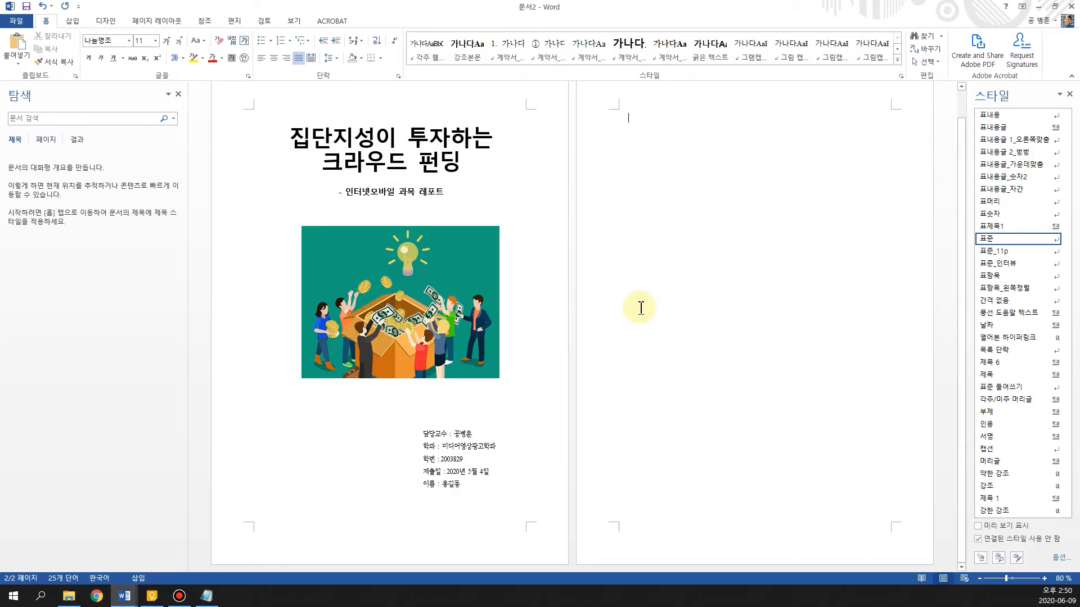
left_click(204, 599)
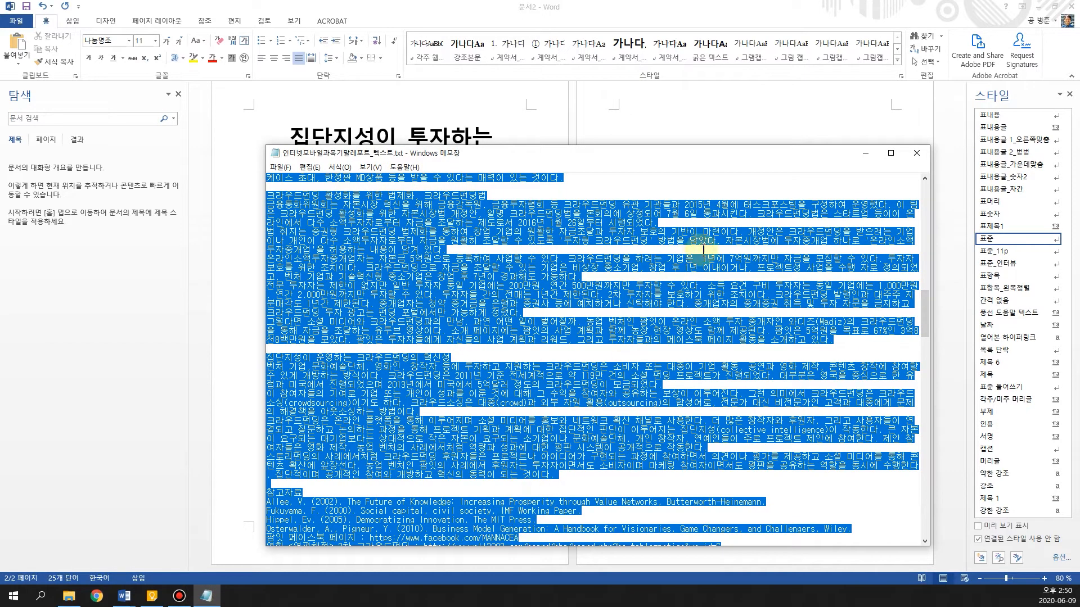
scroll(492, 253, "up", 6)
scroll(491, 276, "up", 10)
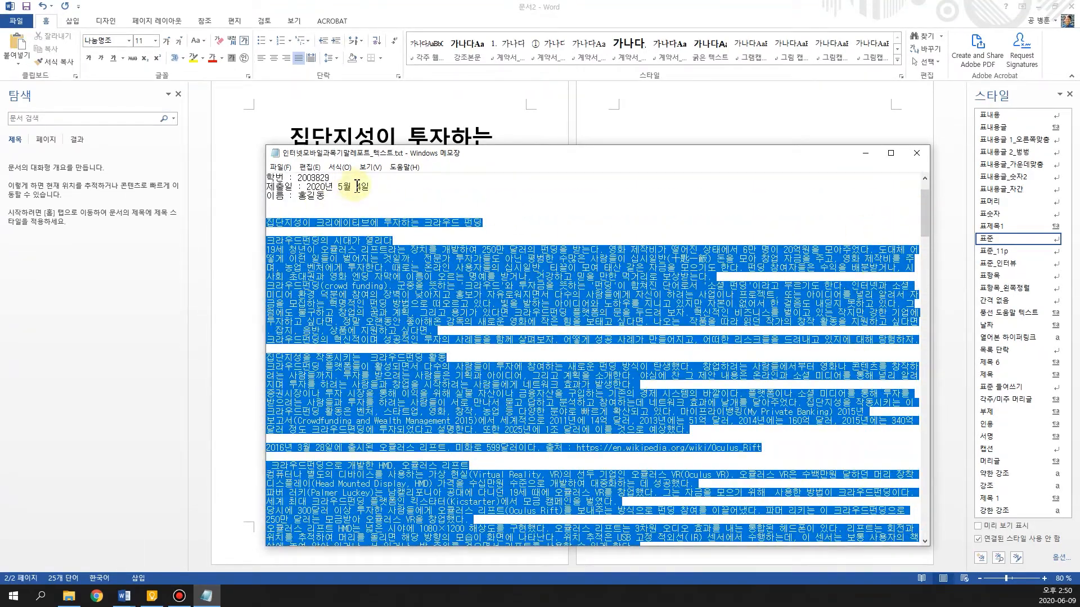
scroll(357, 202, "up", 2)
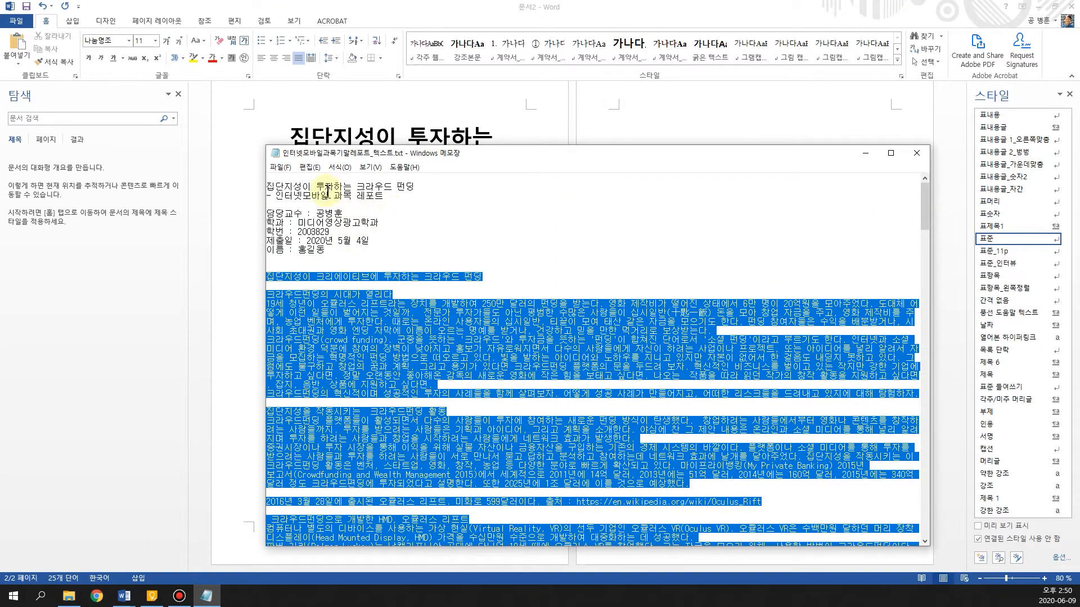
Return to page 2 of the Word report and examine the unformatted text formats in Paste Special without applying one
left_click(680, 125)
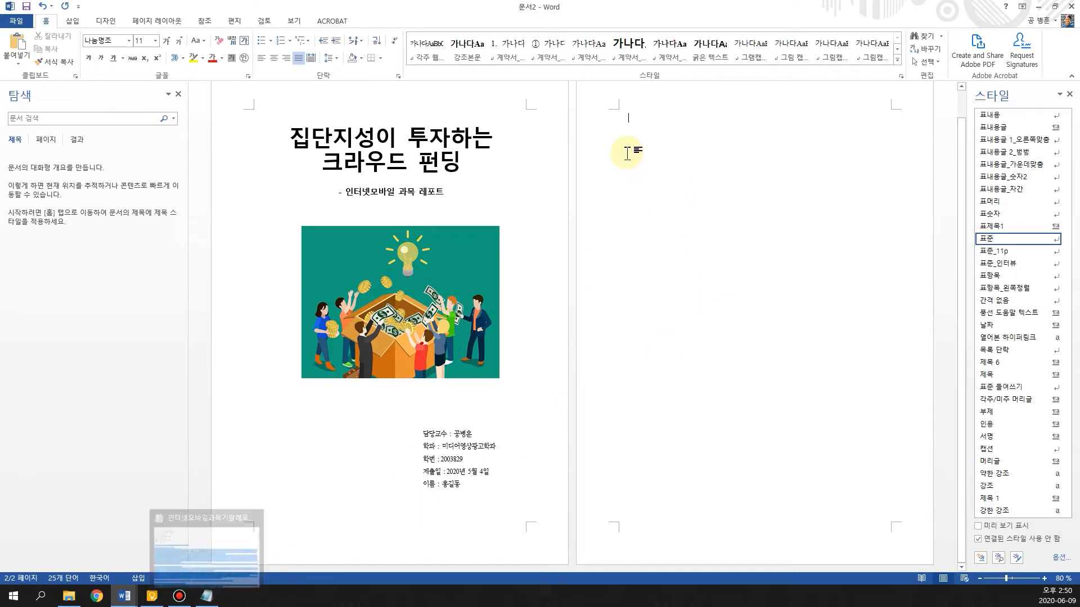
left_click(17, 59)
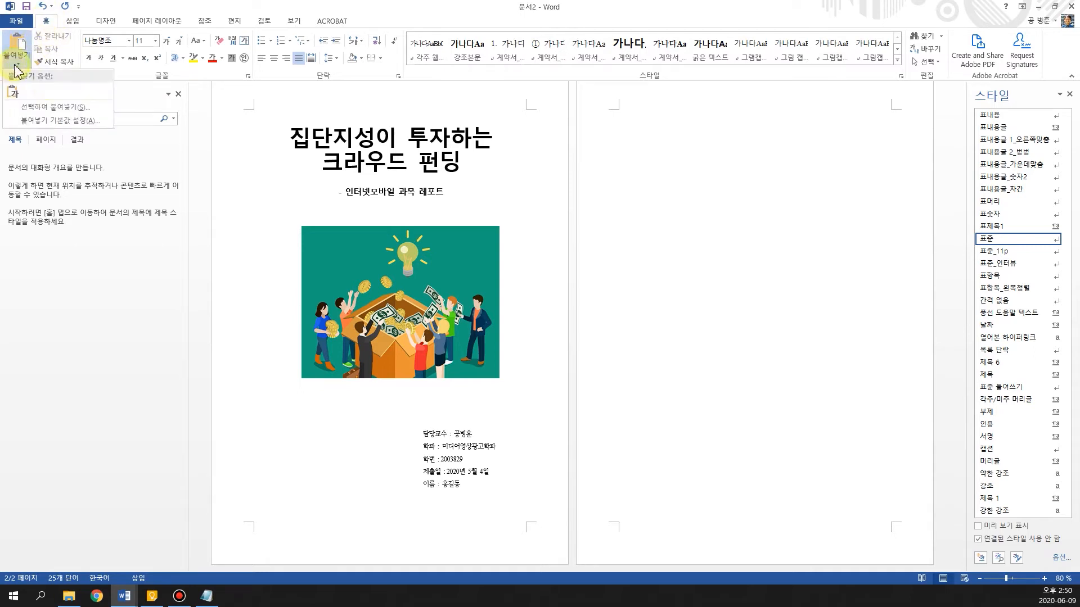
left_click(70, 107)
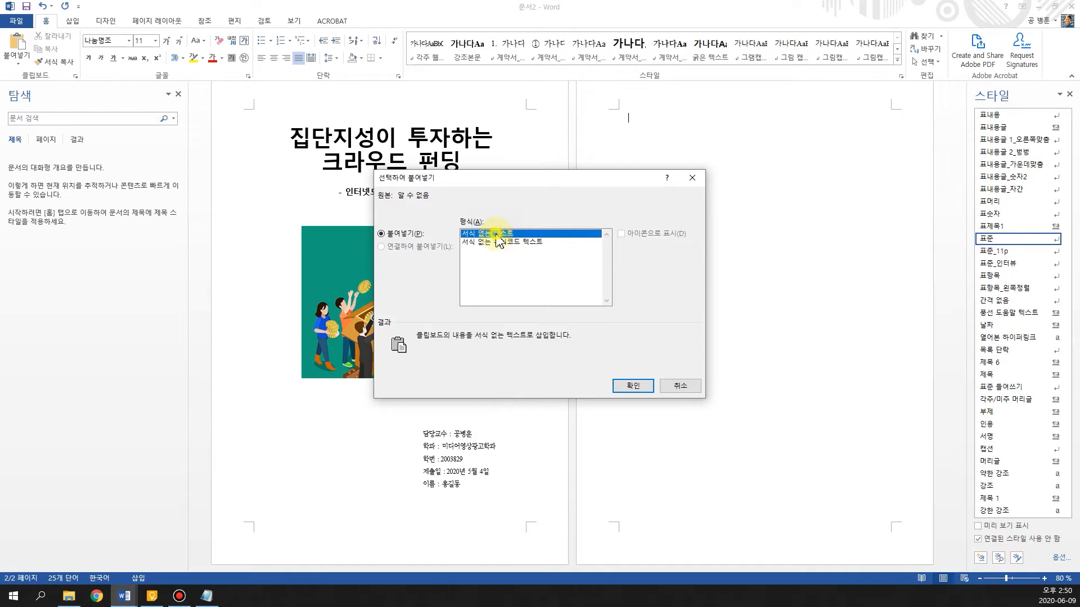
left_click(506, 233)
left_click(682, 387)
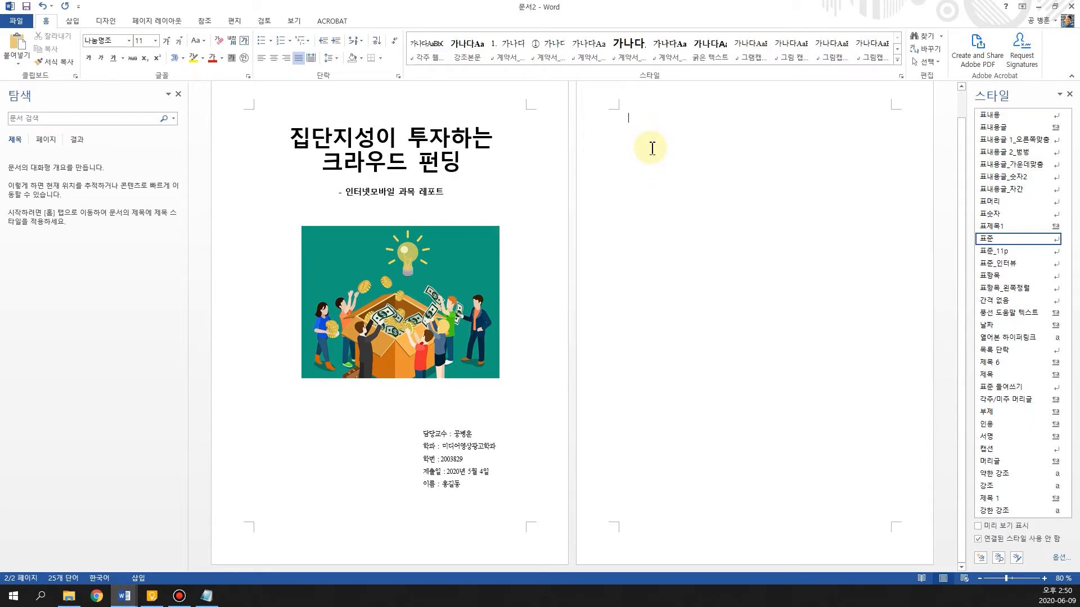
Paste the copied report text onto page 2 and return to the start of the document
key("ctrl+v")
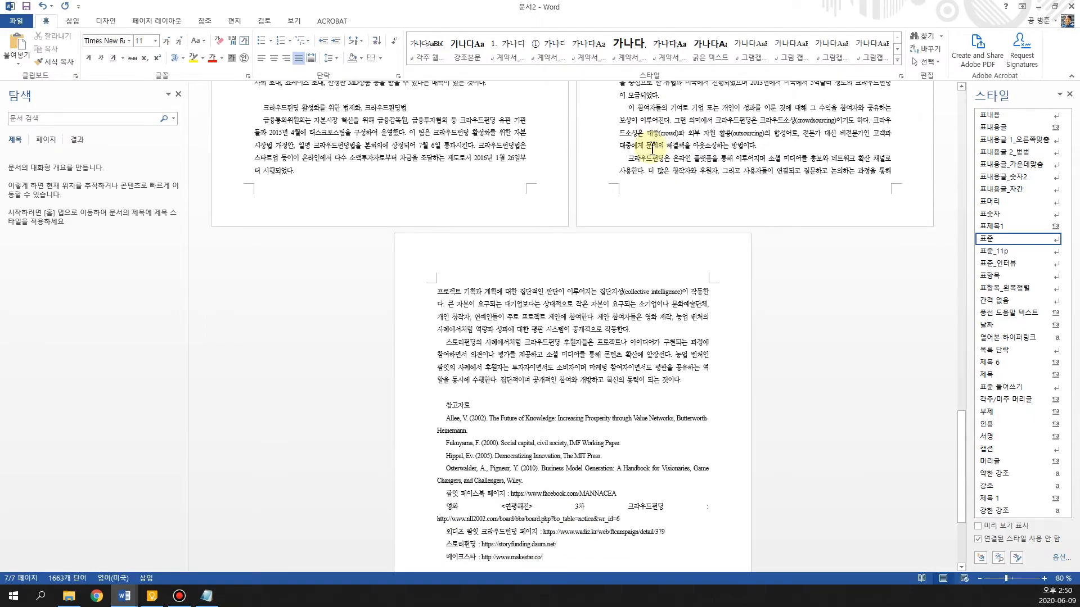
scroll(652, 148, "up", 15)
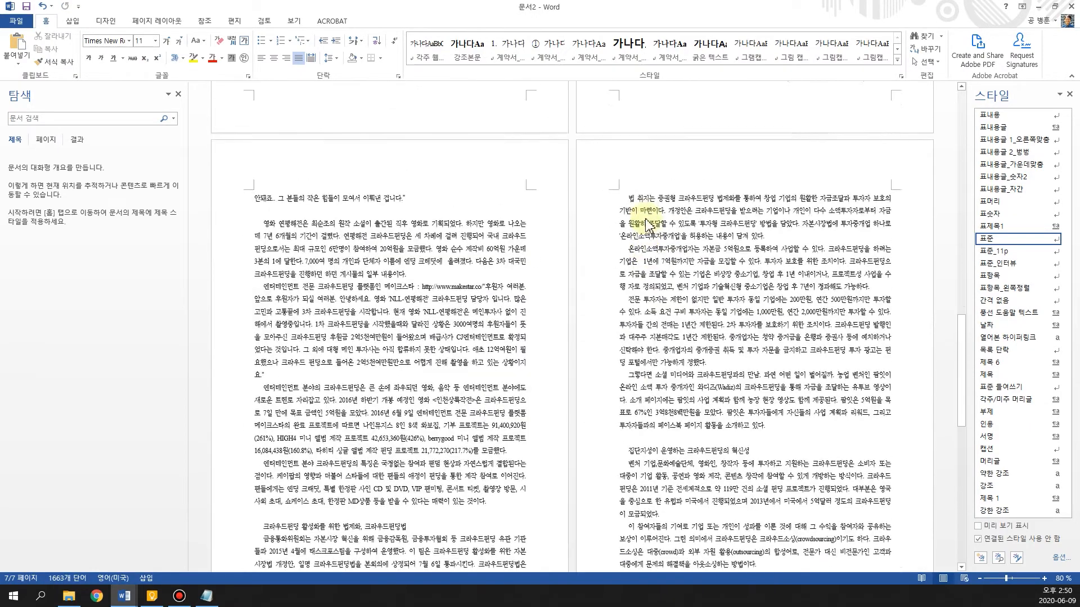
scroll(643, 218, "up", 6)
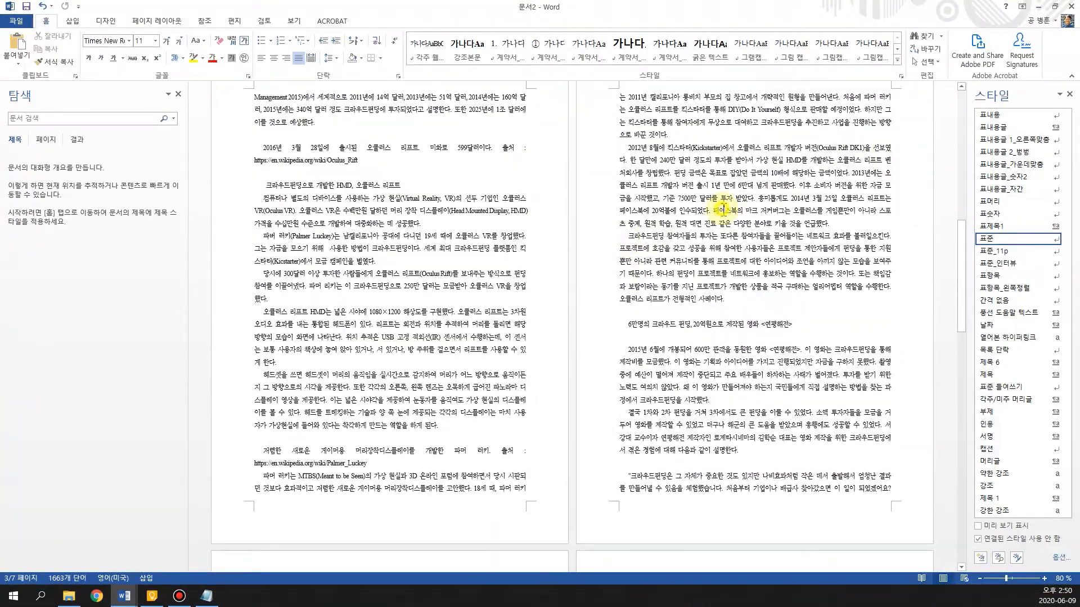
scroll(754, 219, "up", 11)
scroll(723, 241, "up", 4)
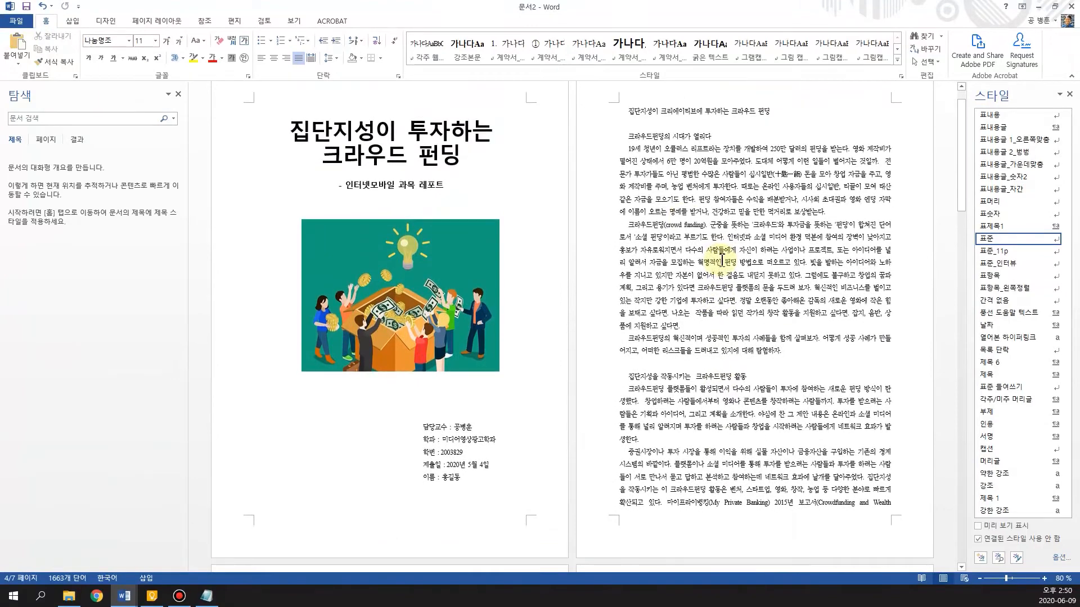
Examine the font and paragraph settings of the 표준 body style without changing them
left_click(671, 185)
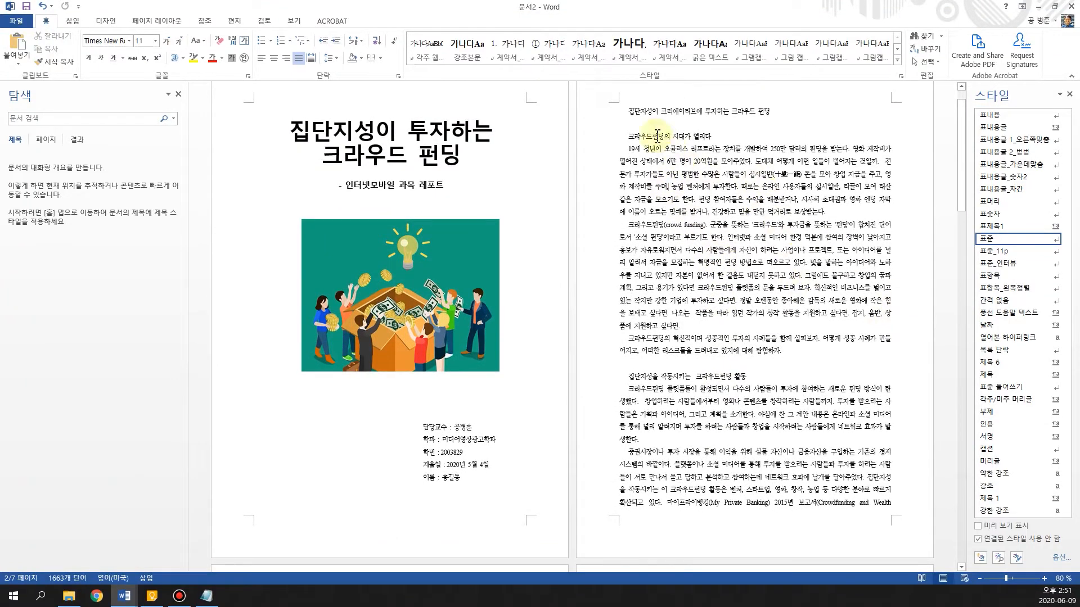
left_click(626, 112)
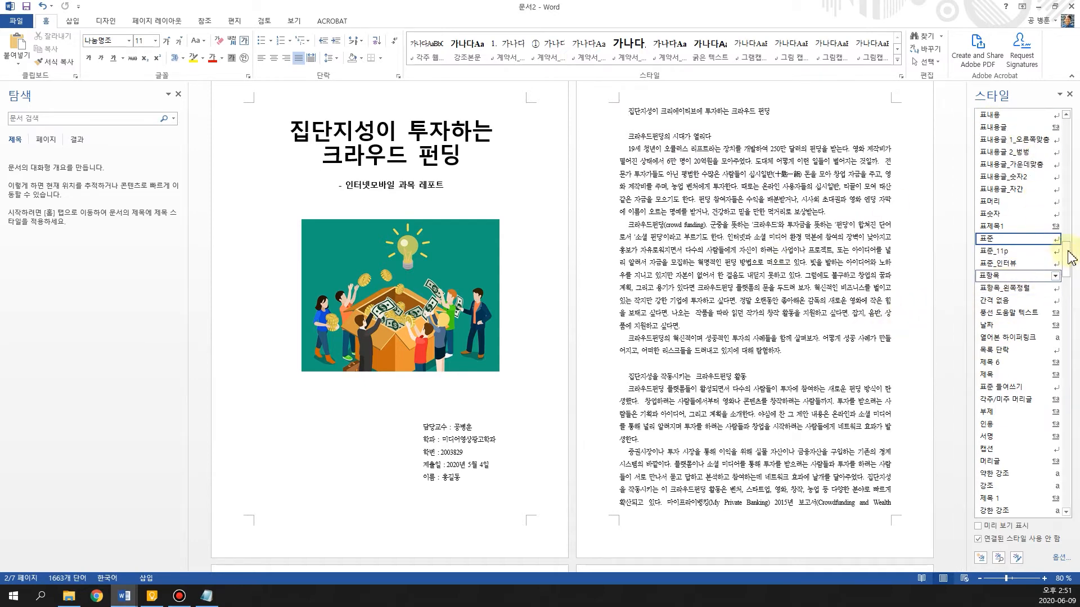
left_click(1056, 248)
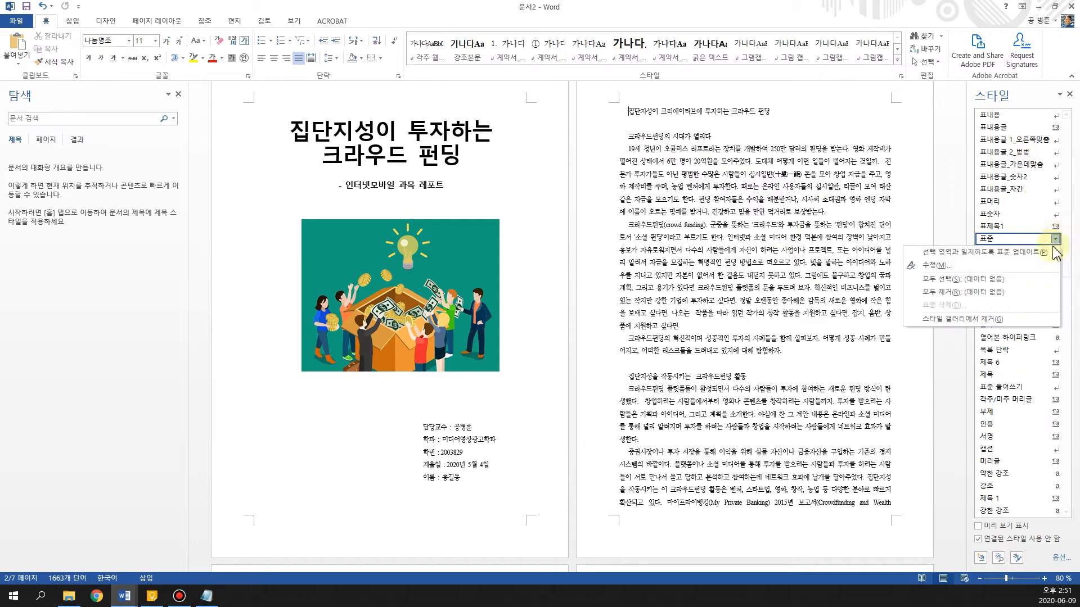
left_click(1036, 263)
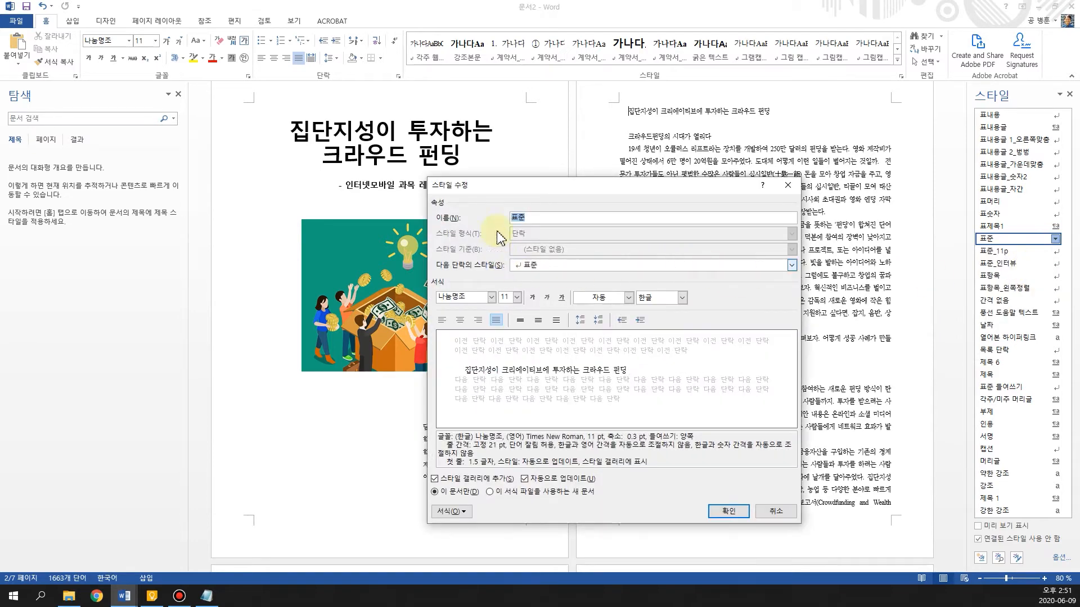
left_click(491, 298)
left_click(491, 297)
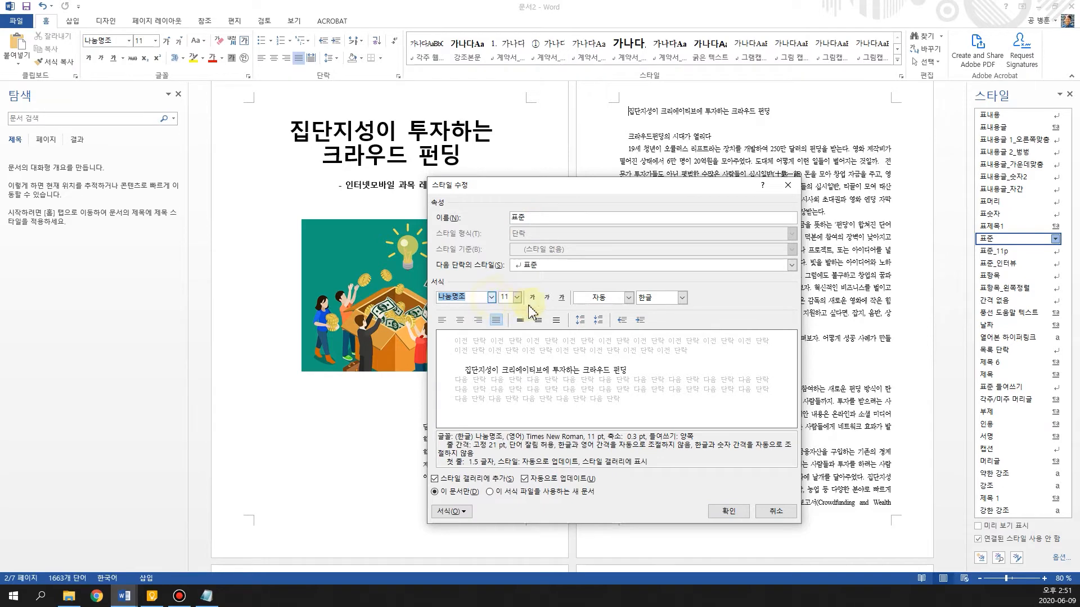
left_click(450, 511)
left_click(453, 408)
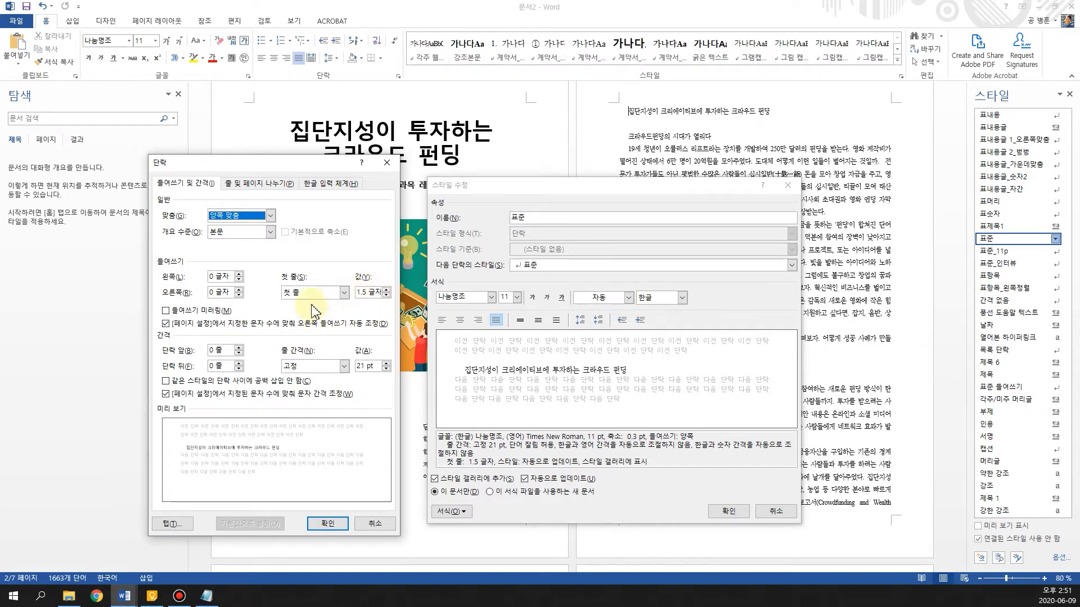
left_click(387, 163)
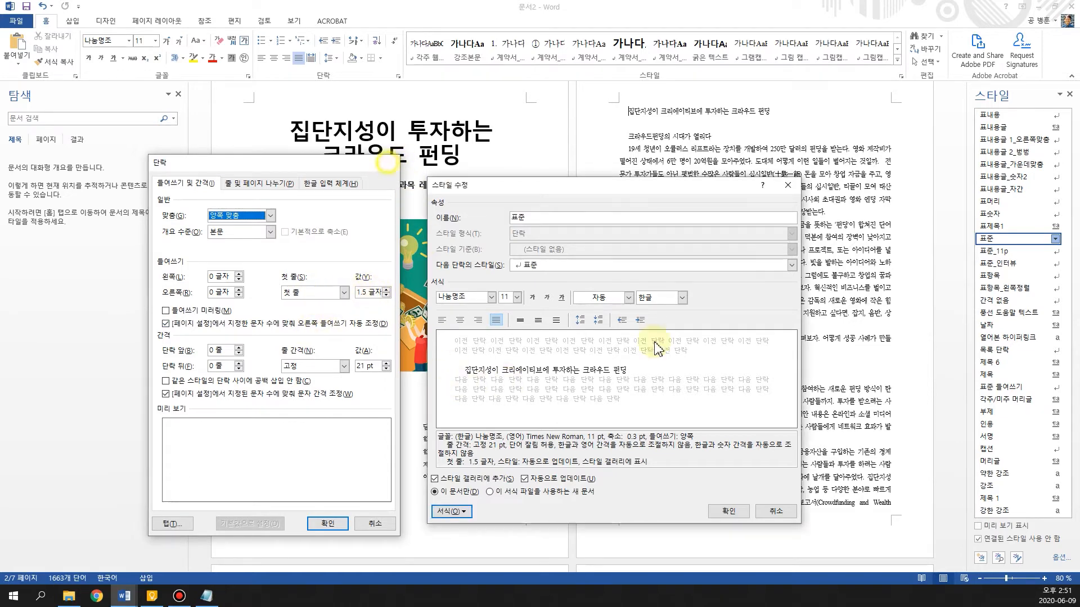
left_click(778, 513)
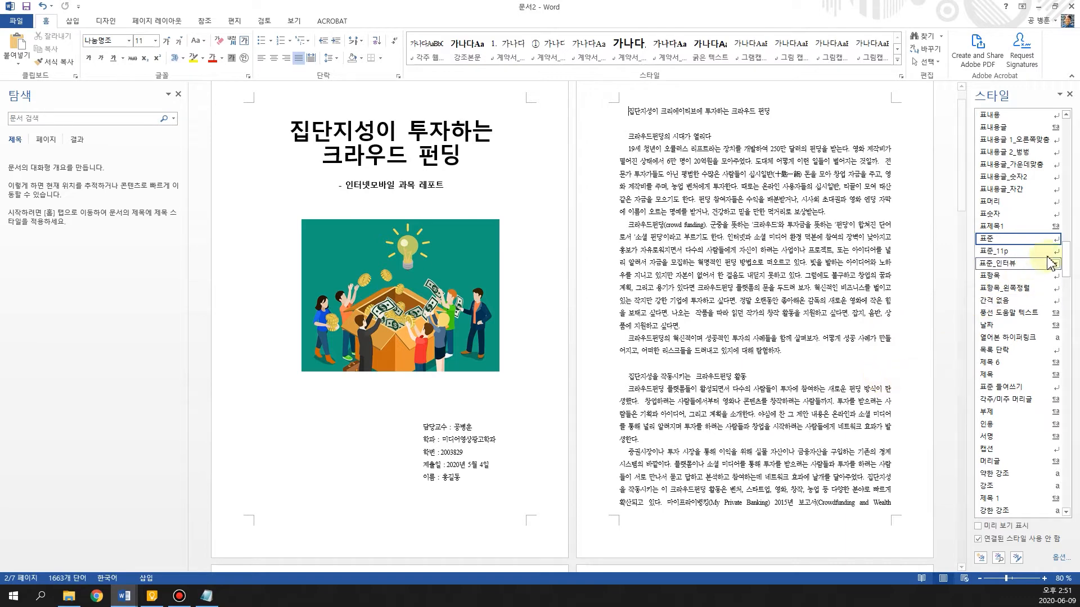
Review the font and paragraph settings of the 제목 1 style, keeping them as they are
left_click(626, 111)
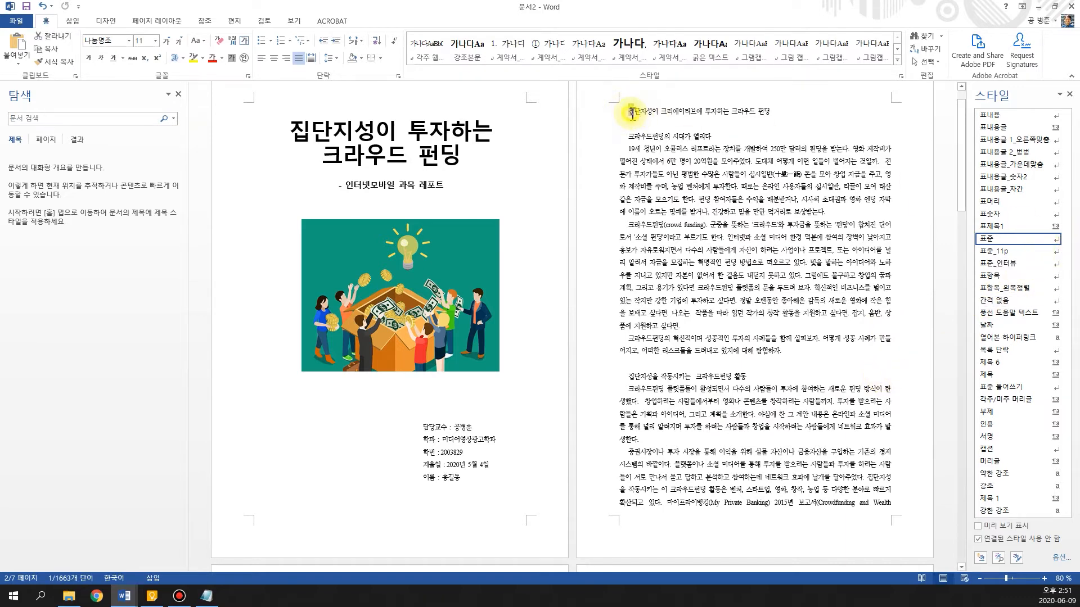
left_click_drag(1072, 265, 1061, 284)
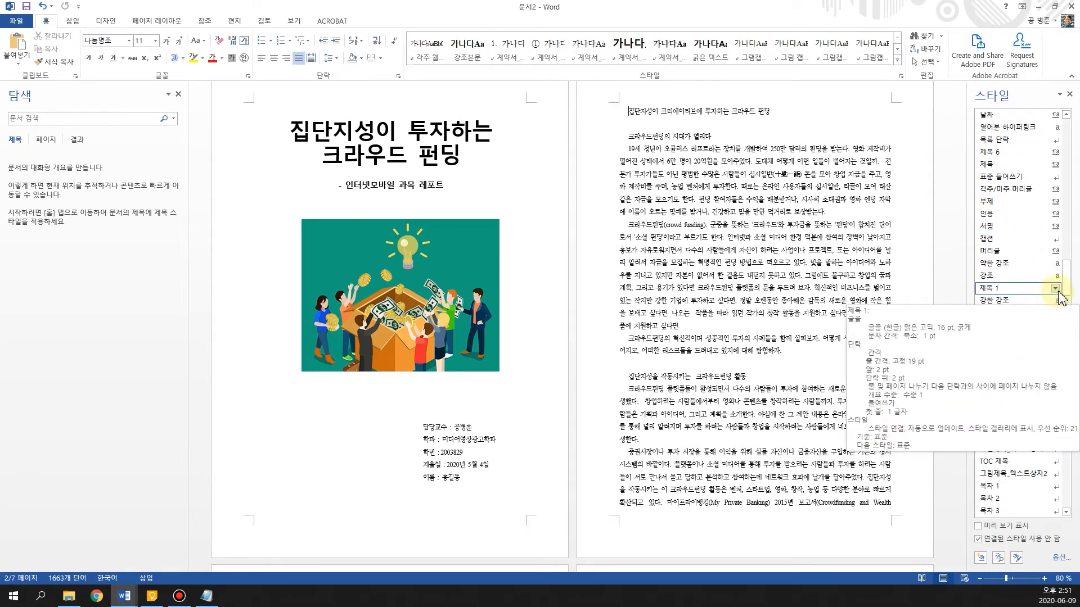
left_click(1056, 288)
left_click(1035, 316)
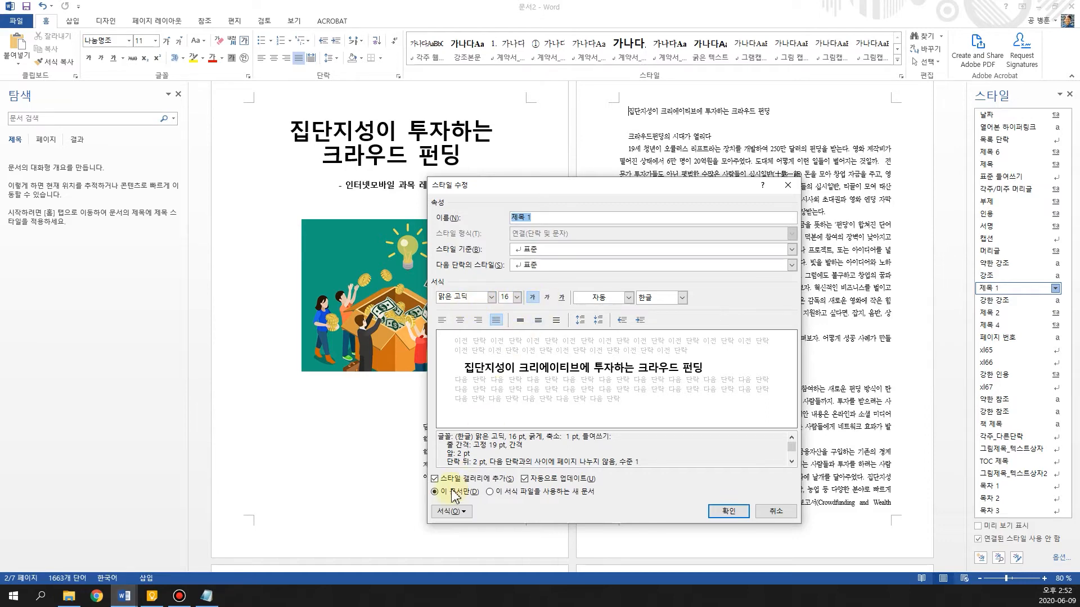
left_click(457, 514)
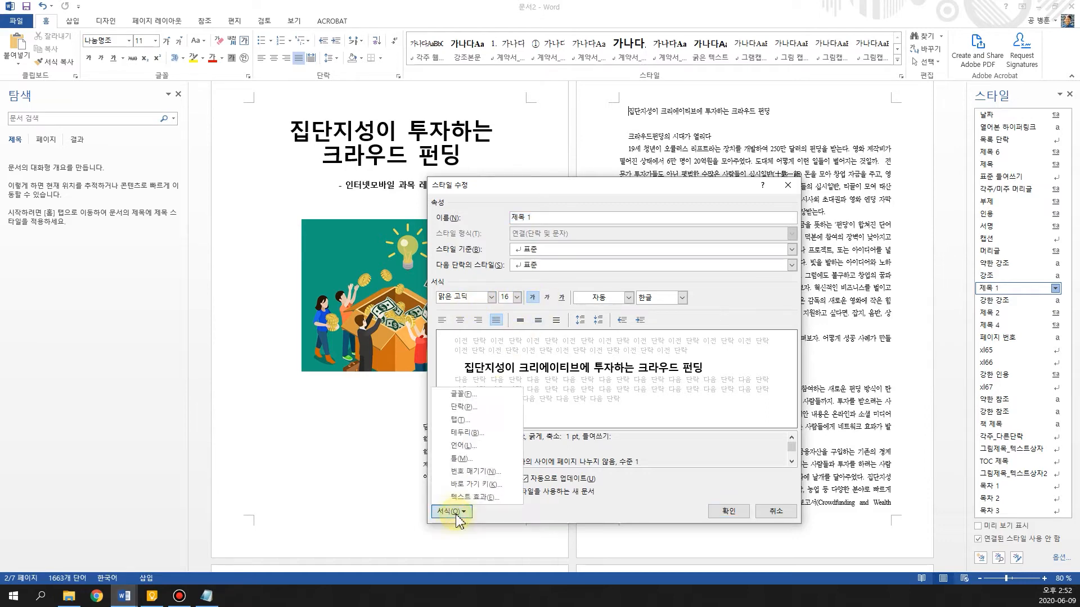
left_click(455, 406)
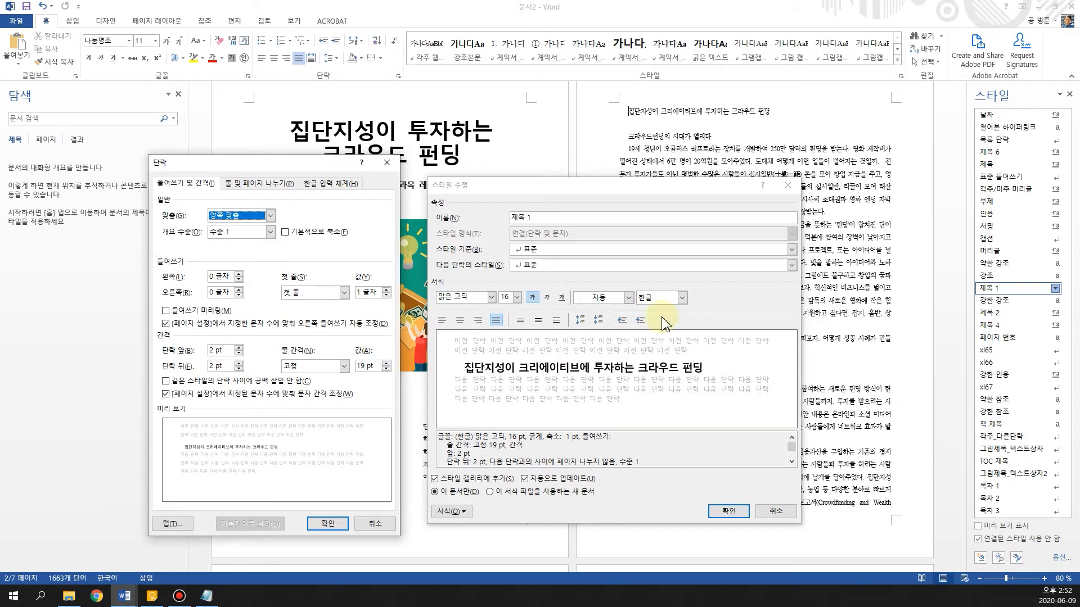
left_click(342, 531)
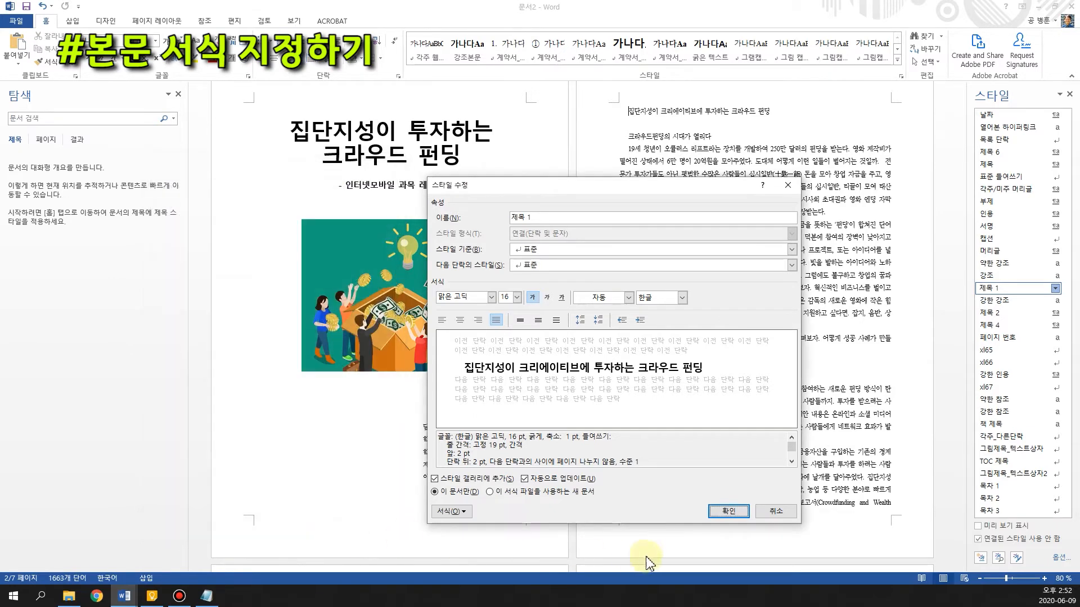
left_click(729, 513)
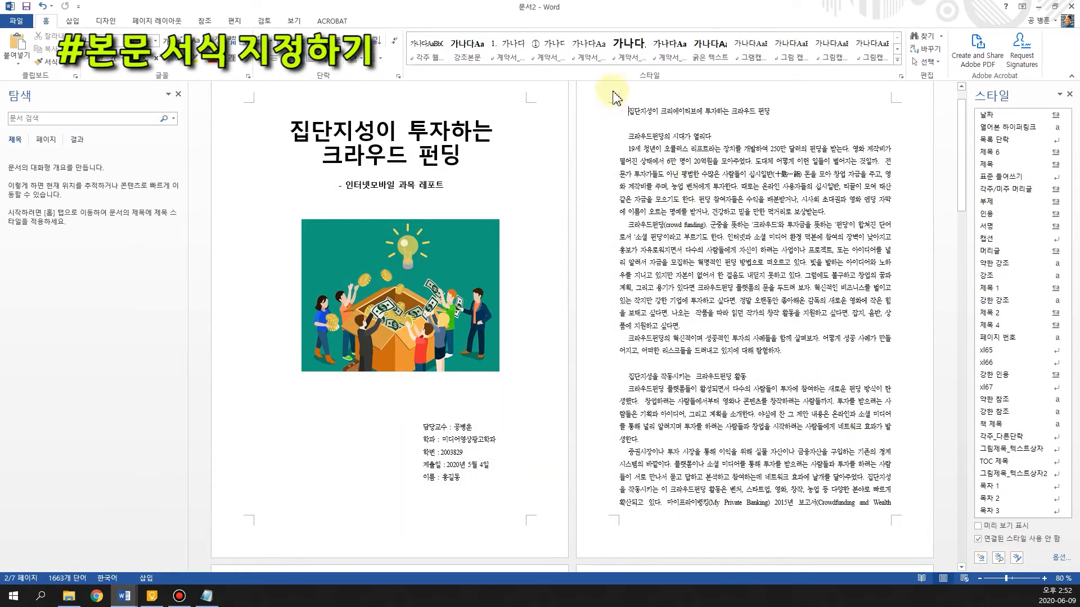
Apply the 제목 1 style to the heading "집단지성이 크리에이티브에 투자하는 크라우드 펀딩" on page 2
left_click_drag(630, 109, 780, 113)
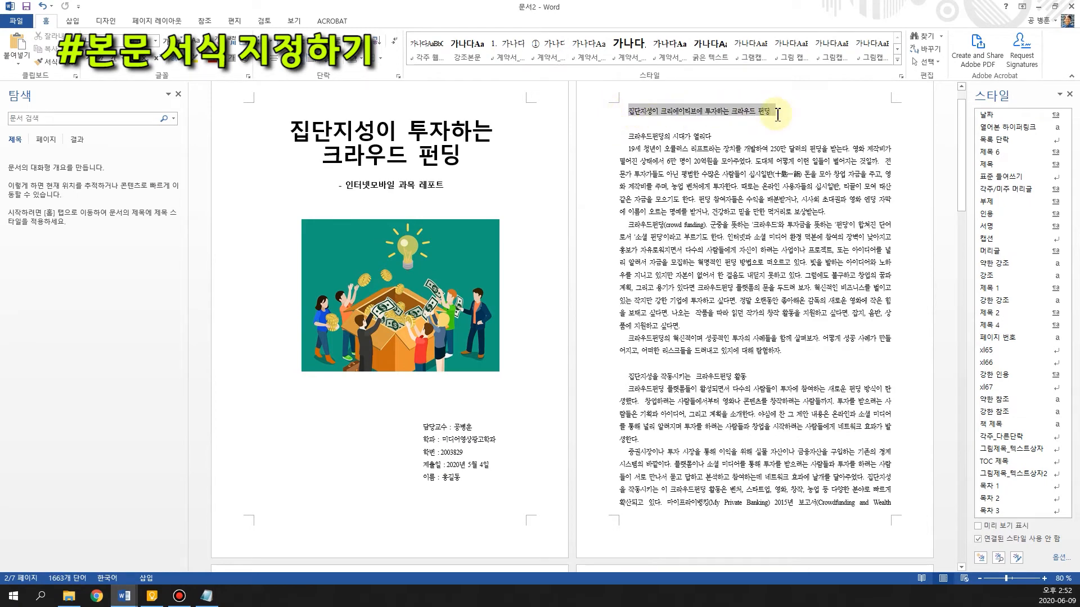
left_click(1000, 290)
left_click(627, 124)
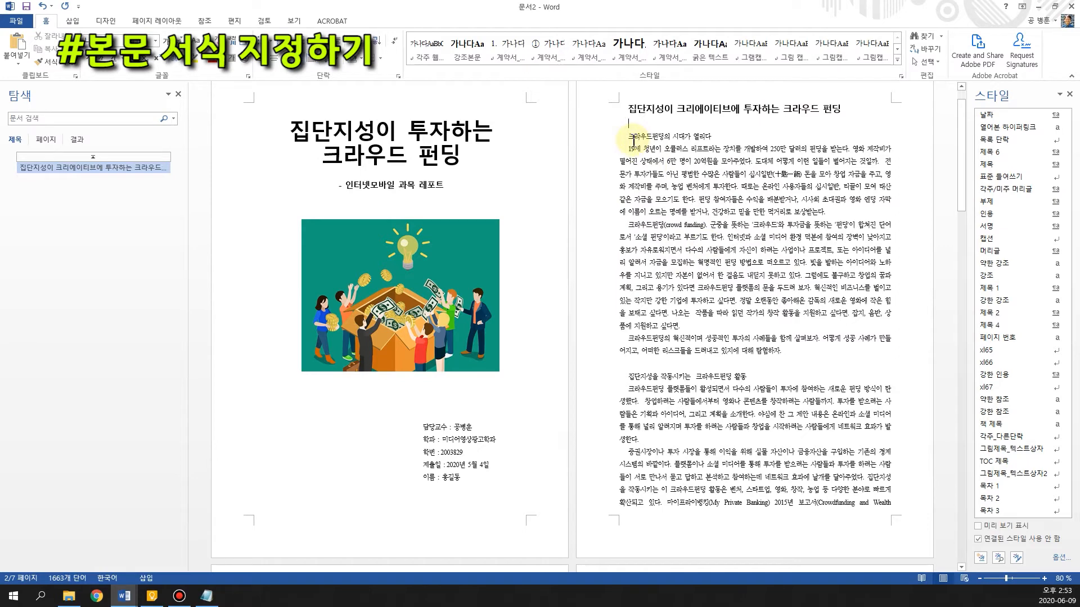
Find the 제목 3 style for the first subheading and review its font size and paragraph settings, keeping them as they are
left_click_drag(629, 137, 713, 137)
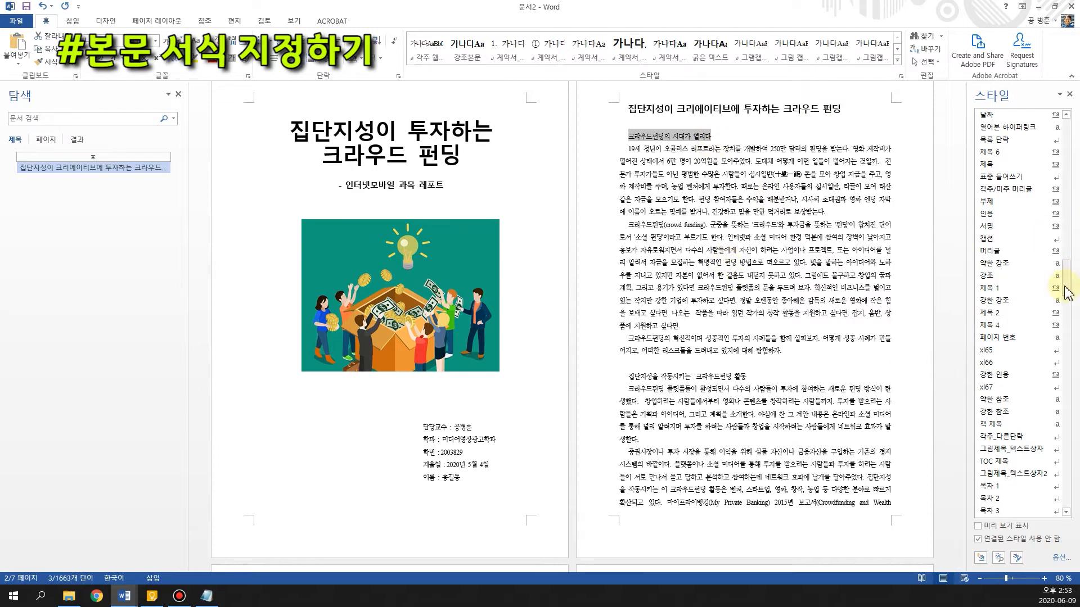
triple_click(632, 139)
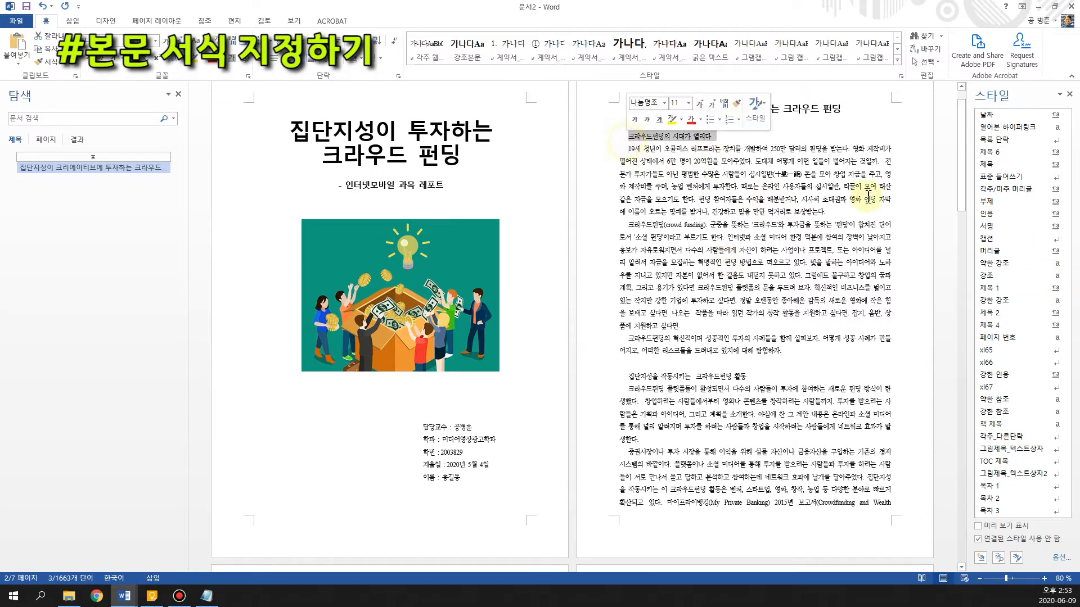
left_click(621, 137)
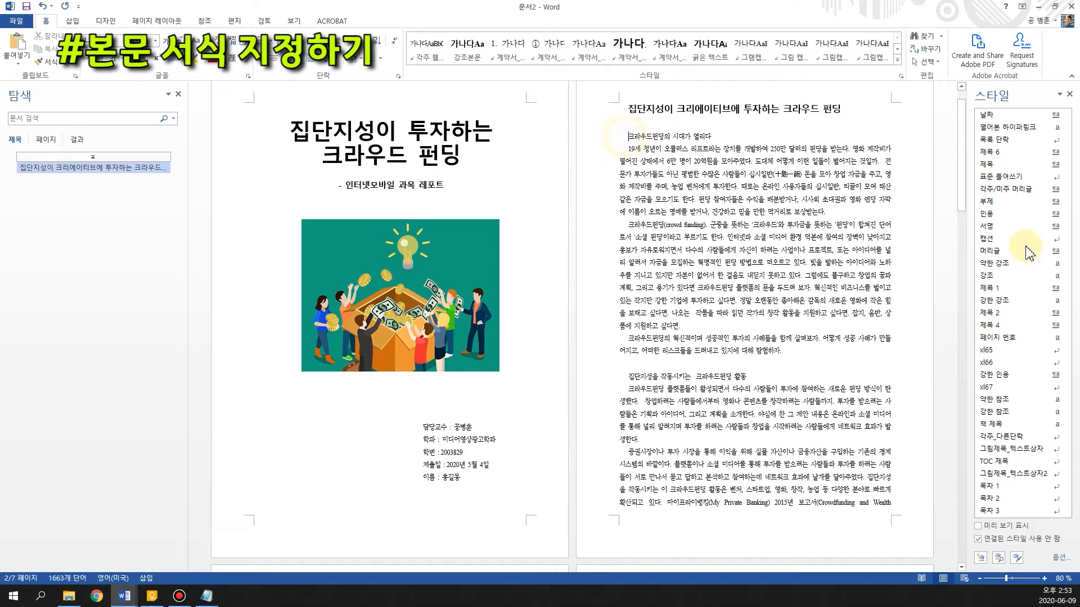
left_click_drag(1067, 281, 1068, 293)
scroll(1067, 293, "down", 9)
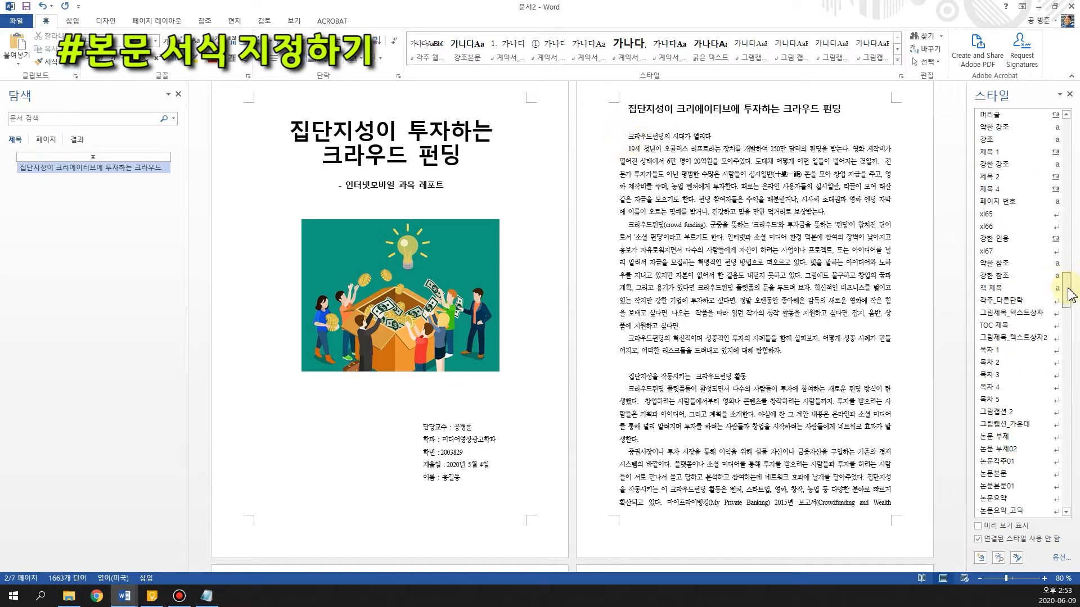
left_click_drag(1069, 298, 1071, 213)
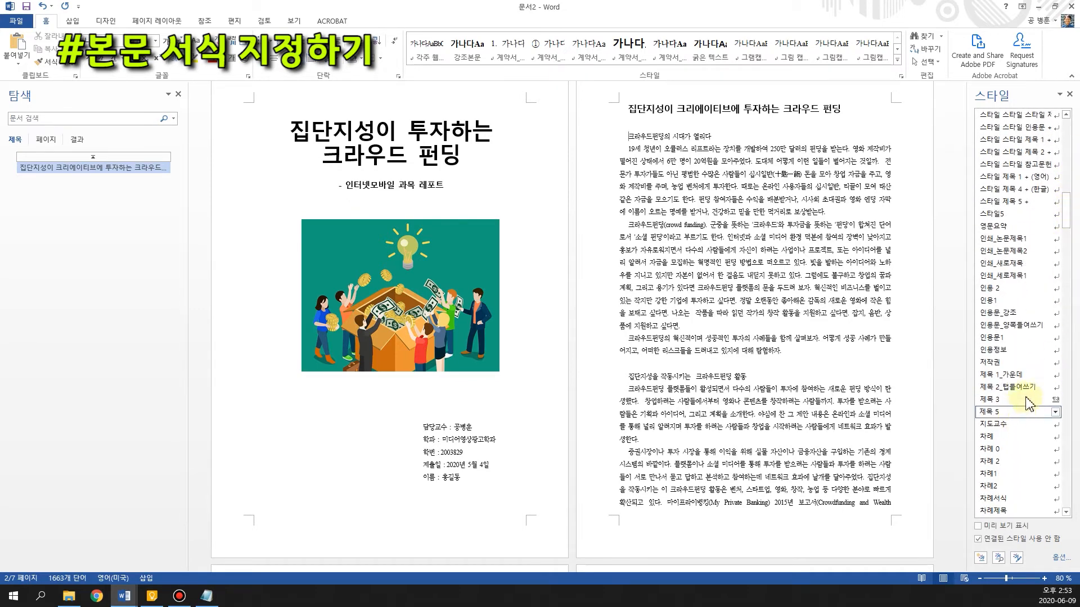
left_click(1055, 399)
left_click(1027, 428)
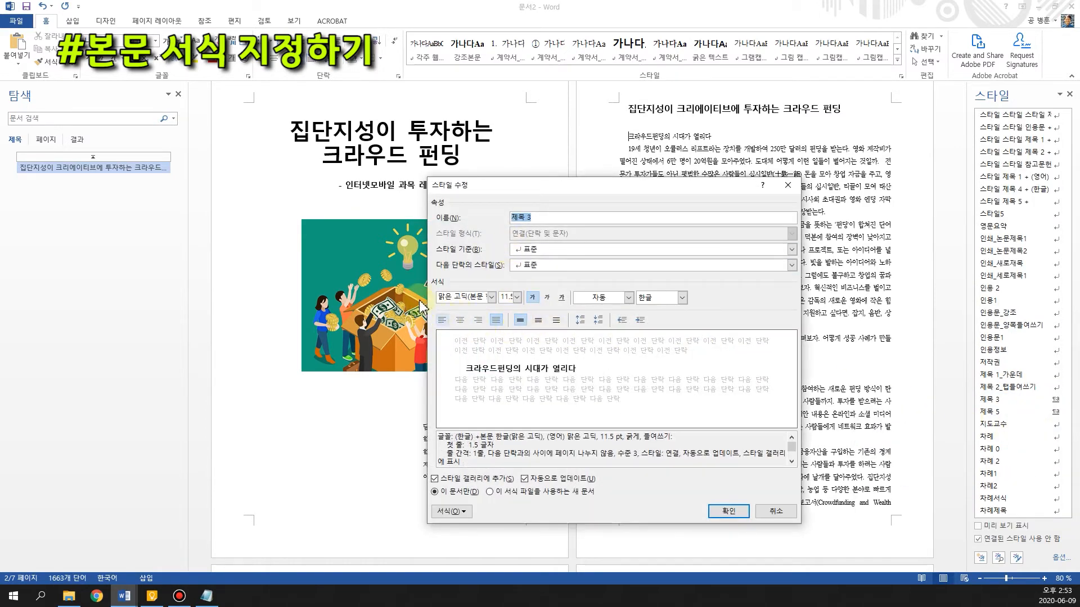
left_click(518, 298)
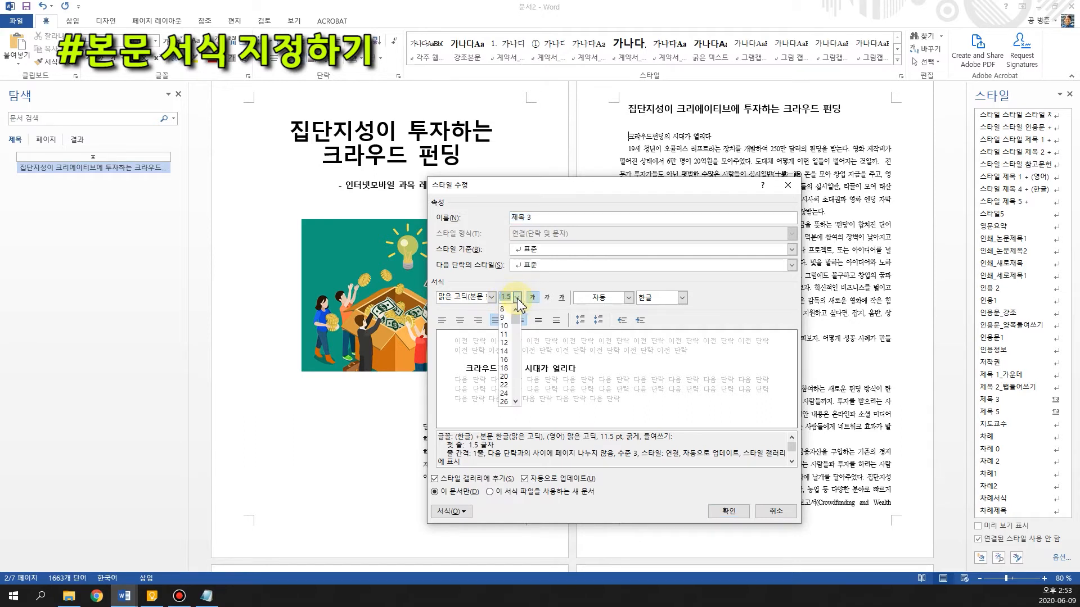
left_click(518, 300)
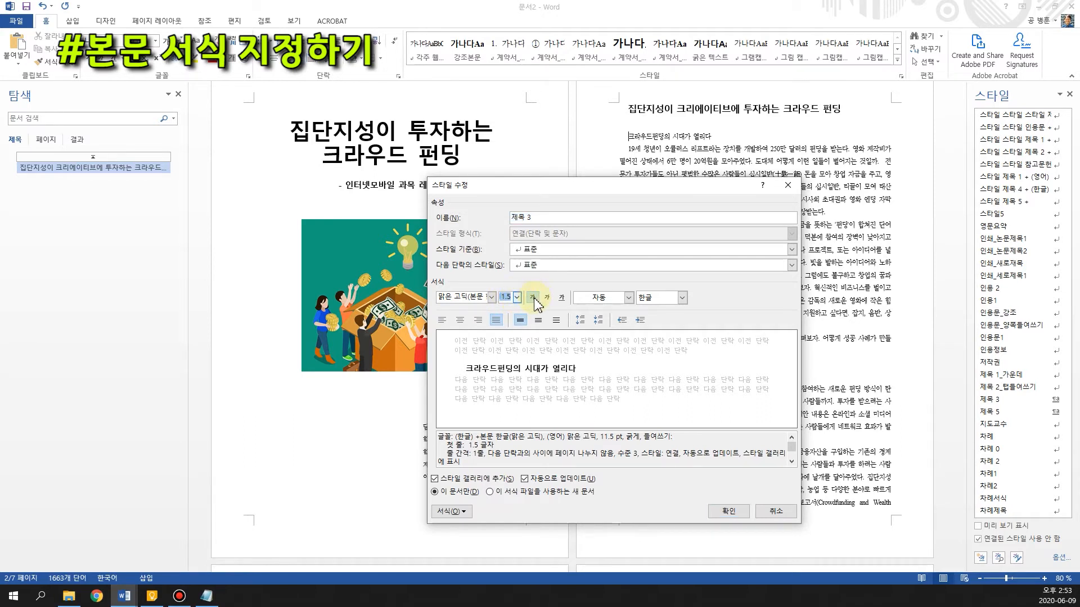
left_click(450, 512)
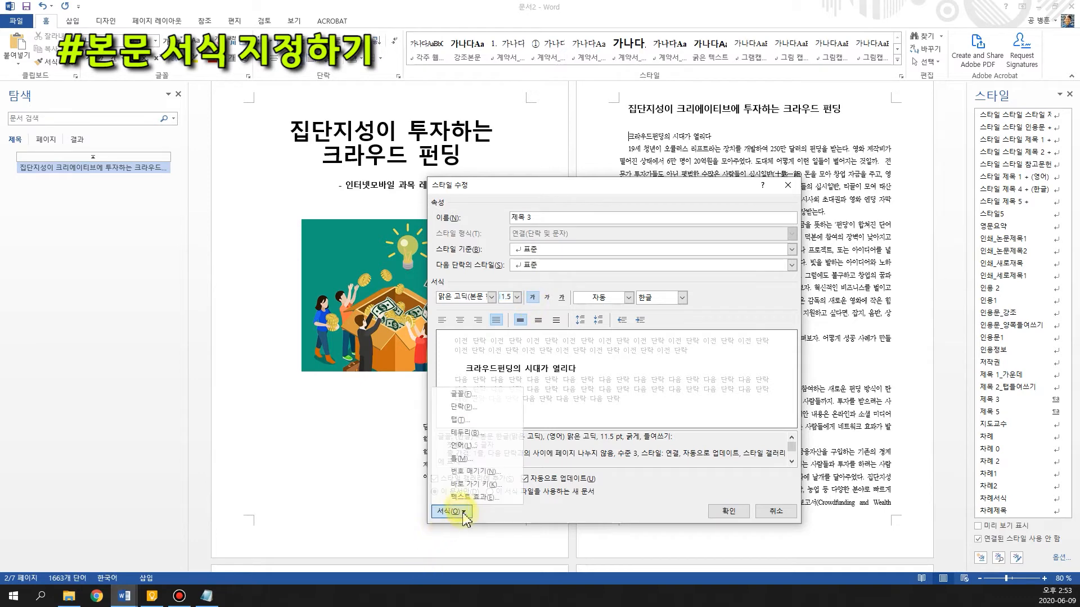
left_click(458, 407)
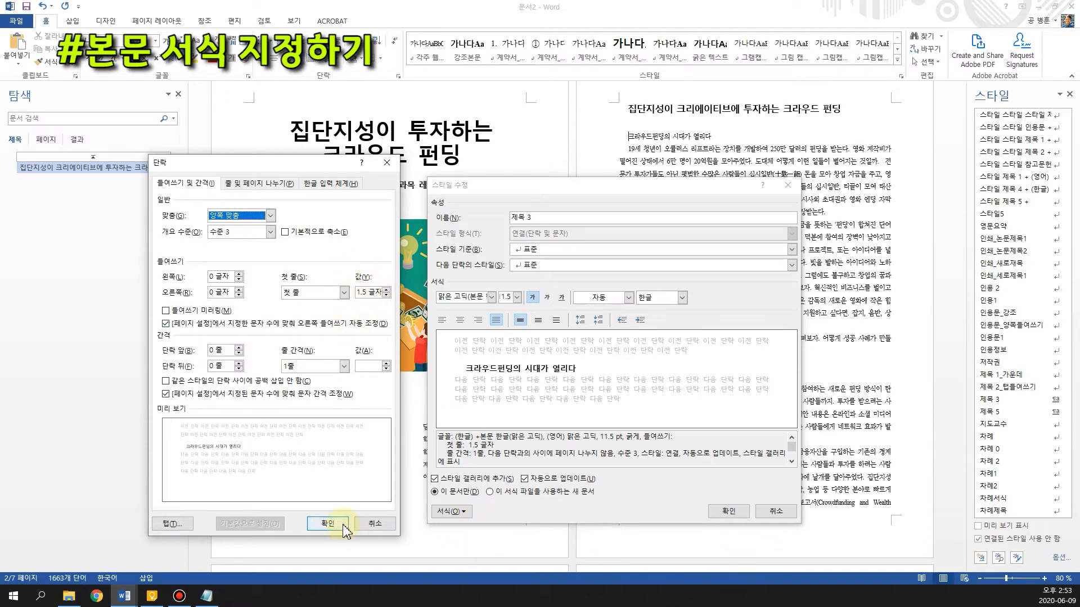
left_click(328, 524)
left_click(725, 512)
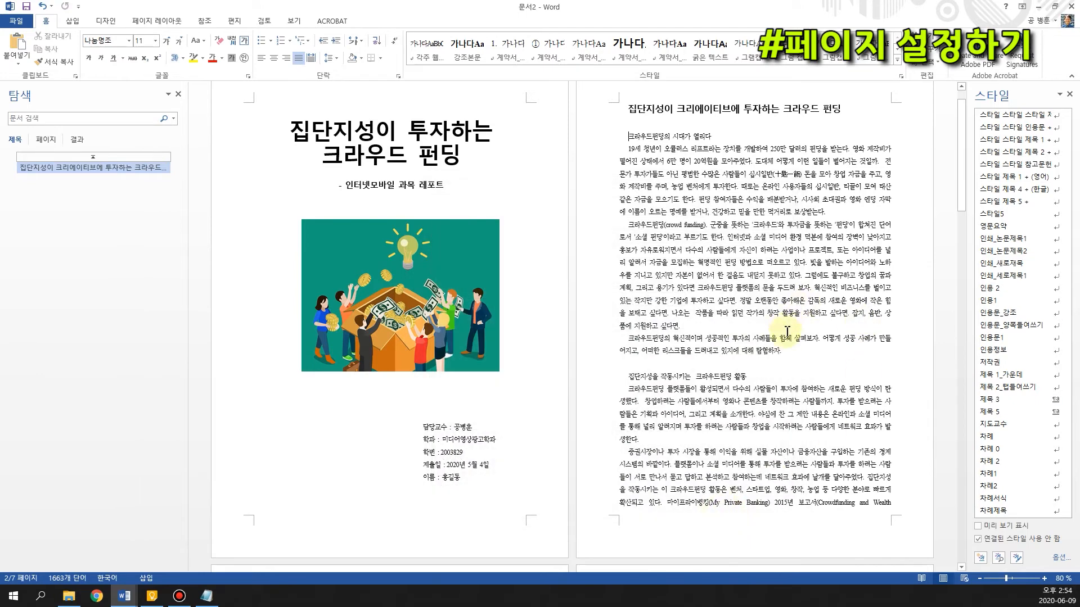
Apply the 제목 3 style to the page 2 subheadings "크라우드펀딩의 시대가 열리다" and "집단지성을 작동시키는 크라우드펀딩 활동"
triple_click(726, 135)
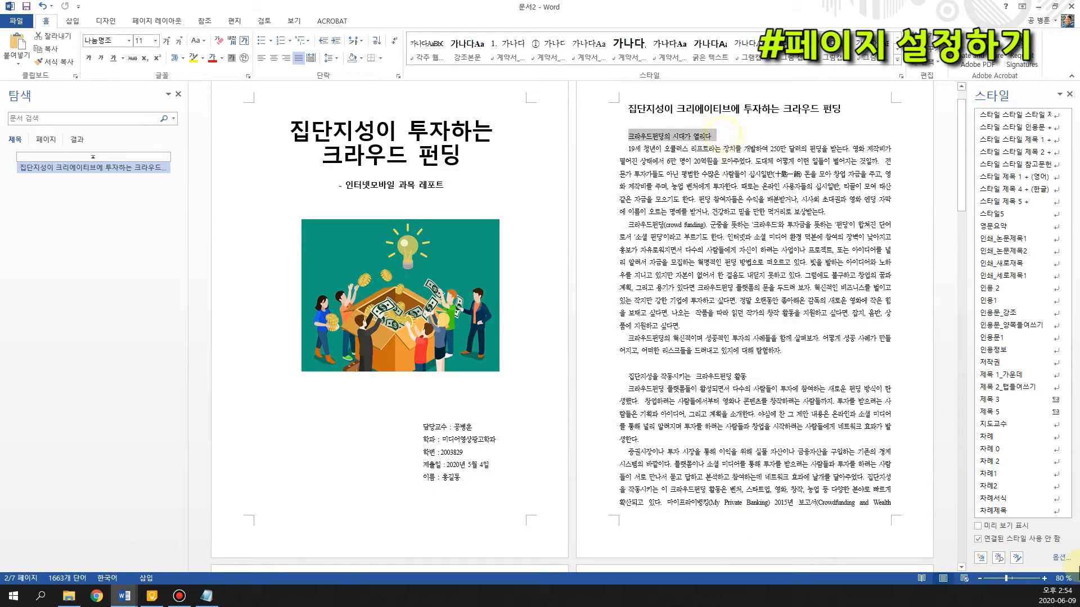
left_click(1006, 400)
left_click_drag(624, 375, 751, 378)
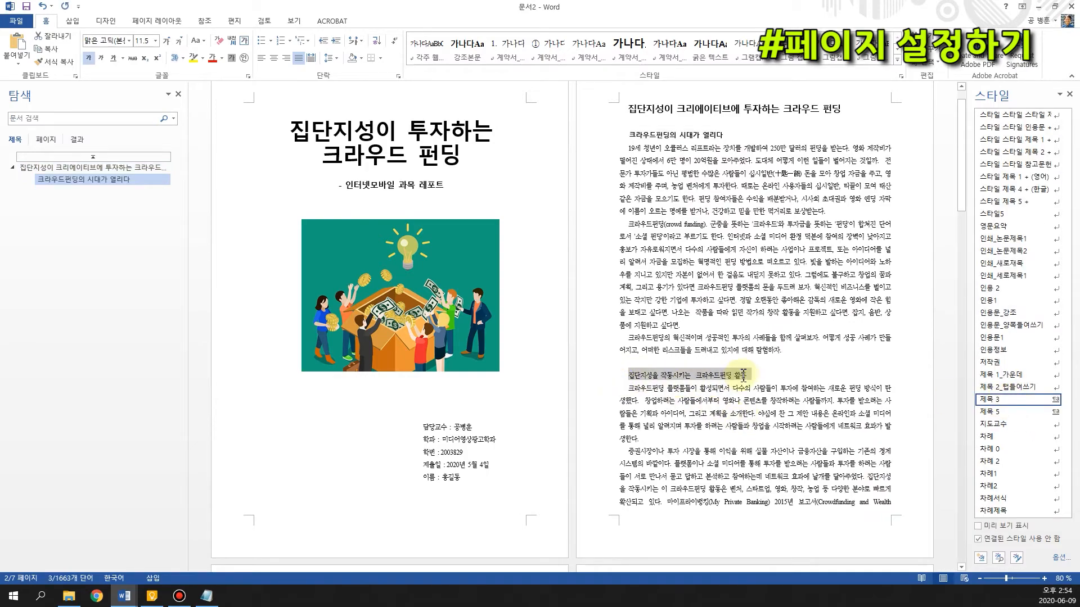
left_click(1019, 402)
Apply the 제목 3 style to the subheading "크라우드펀딩으로 개발한 HMD, 오큘러스 리프트" on page 3
scroll(718, 442, "down", 8)
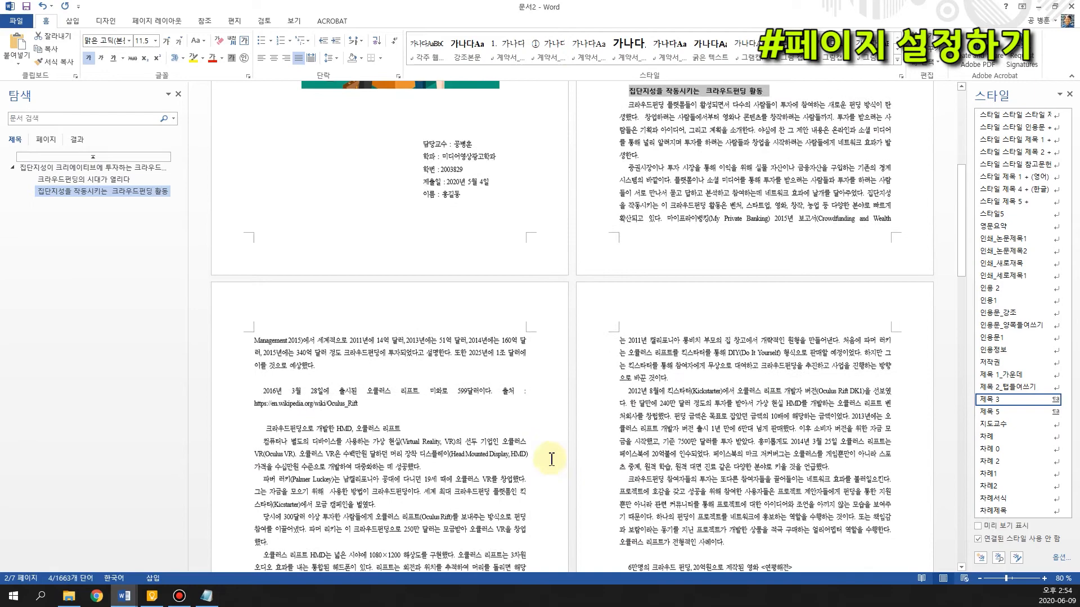
left_click_drag(266, 372, 388, 369)
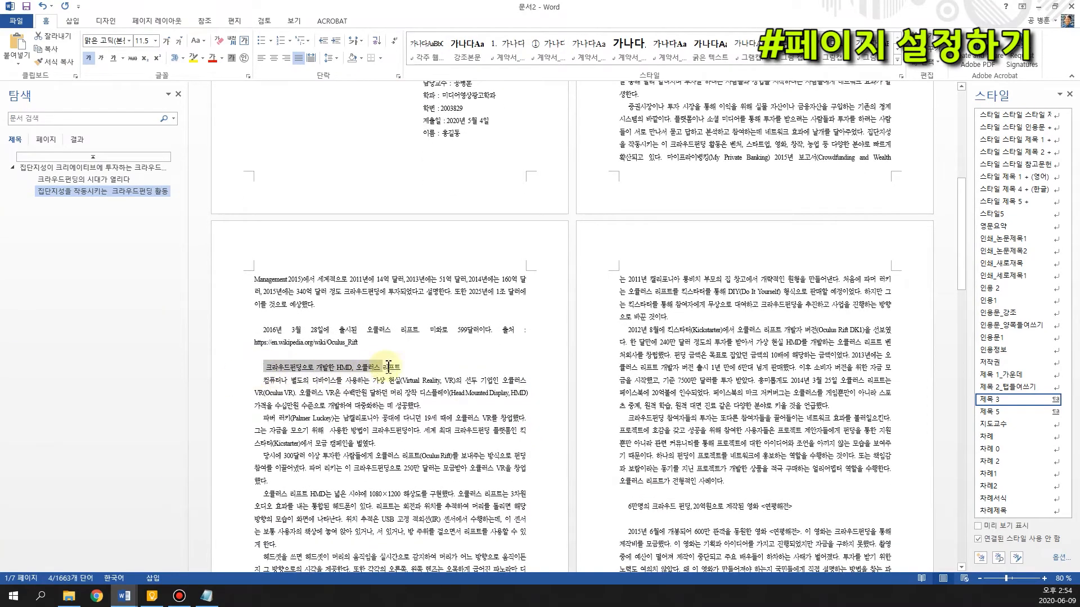
left_click(1006, 399)
left_click(406, 484)
Apply the 제목 3 style to the subheadings "크라우드펀딩 활성화를 위한 법제화, 크라우드펀딩법" on page 5 and "집단지성이 운영하는 크라우드펀딩의 혁신성" on page 6
scroll(408, 488, "down", 5)
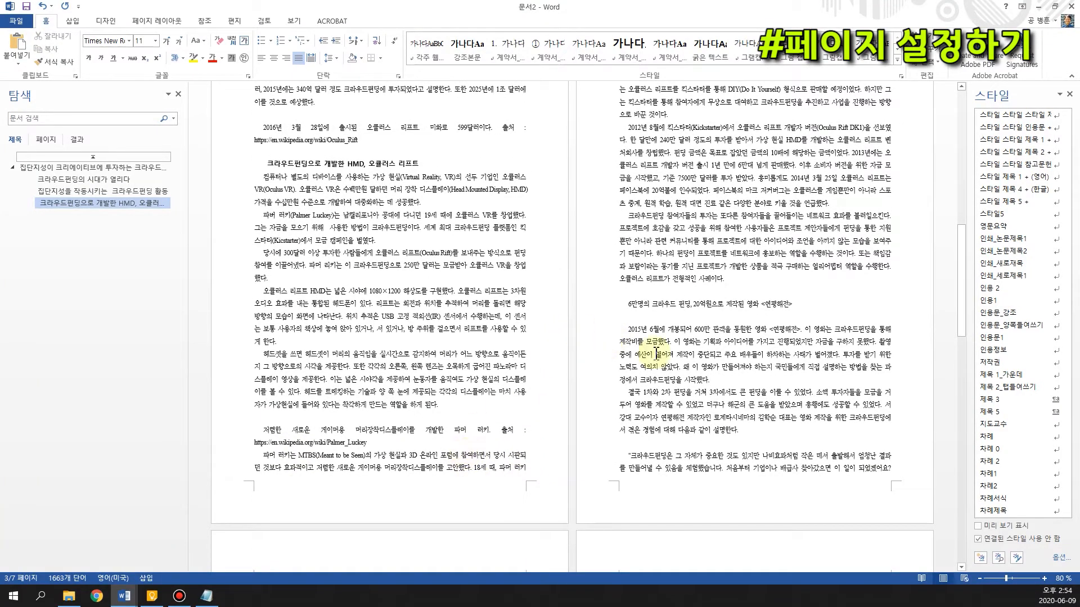
scroll(653, 360, "down", 2)
scroll(653, 360, "down", 8)
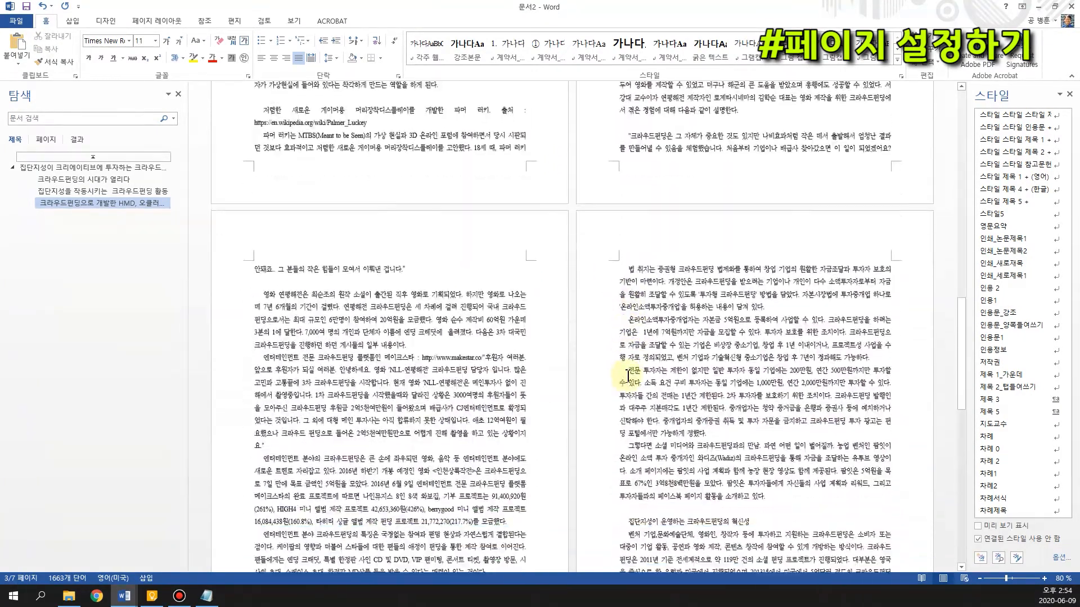
left_click_drag(262, 471, 393, 471)
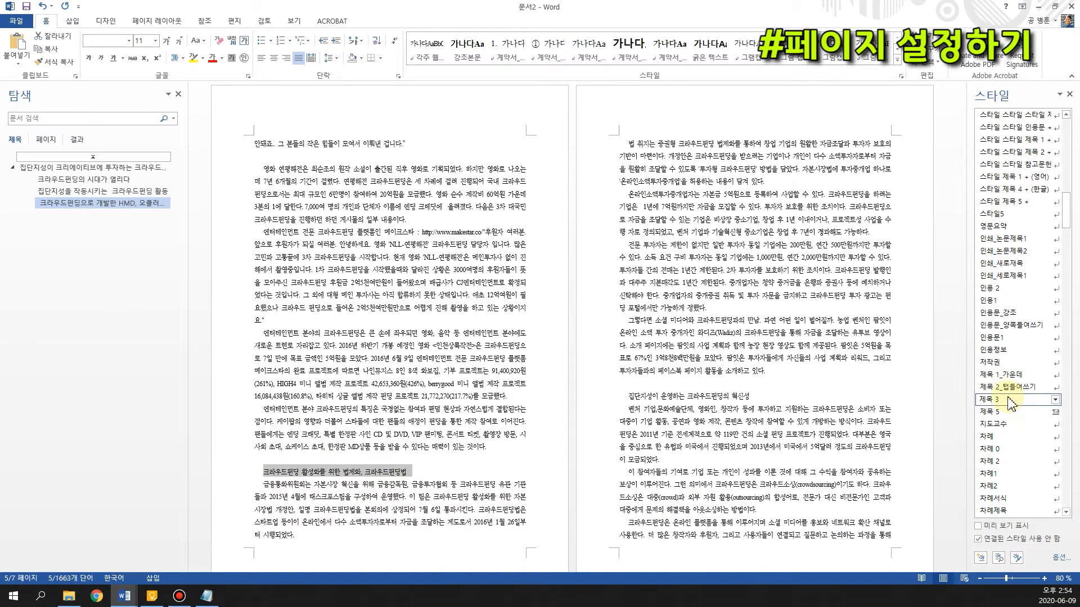
left_click(1007, 399)
left_click_drag(645, 397, 732, 397)
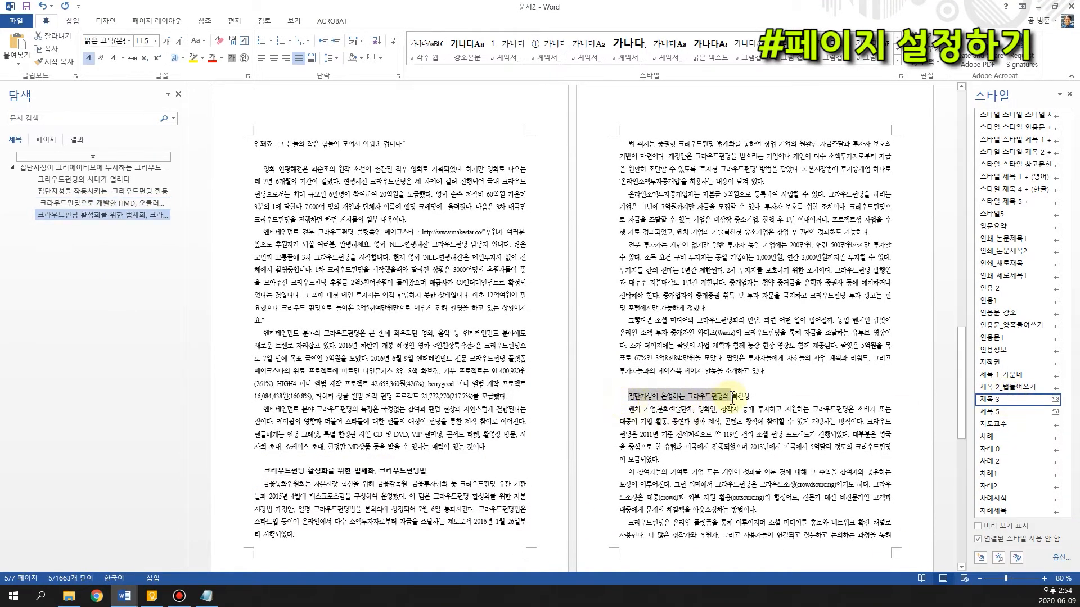
left_click(993, 399)
Apply the 제목 3 style to the heading "참고자료" above the reference list on page 7
scroll(668, 452, "down", 8)
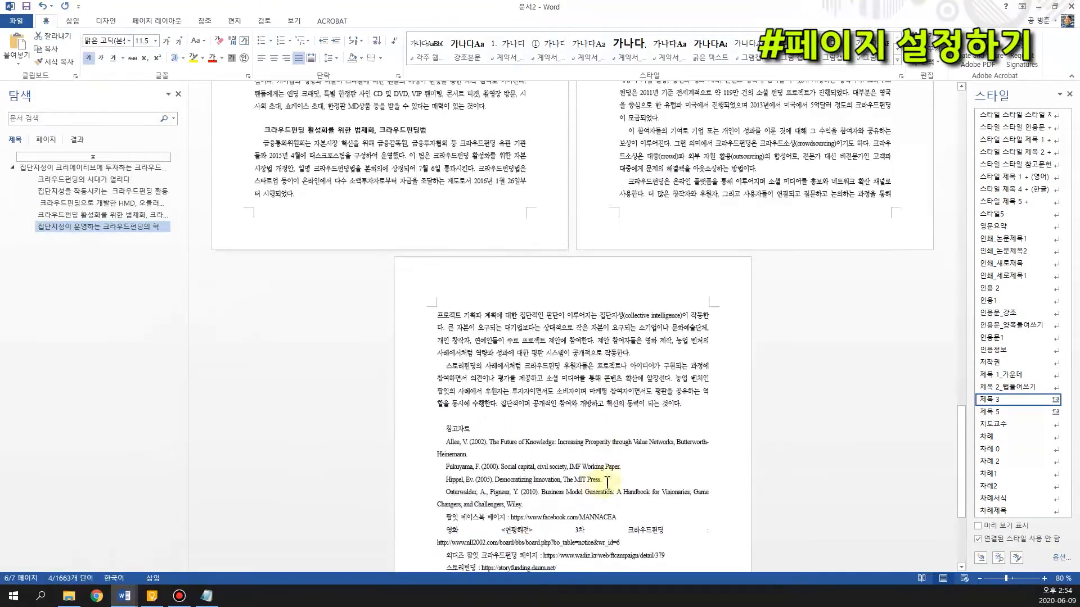
left_click_drag(473, 487, 446, 486)
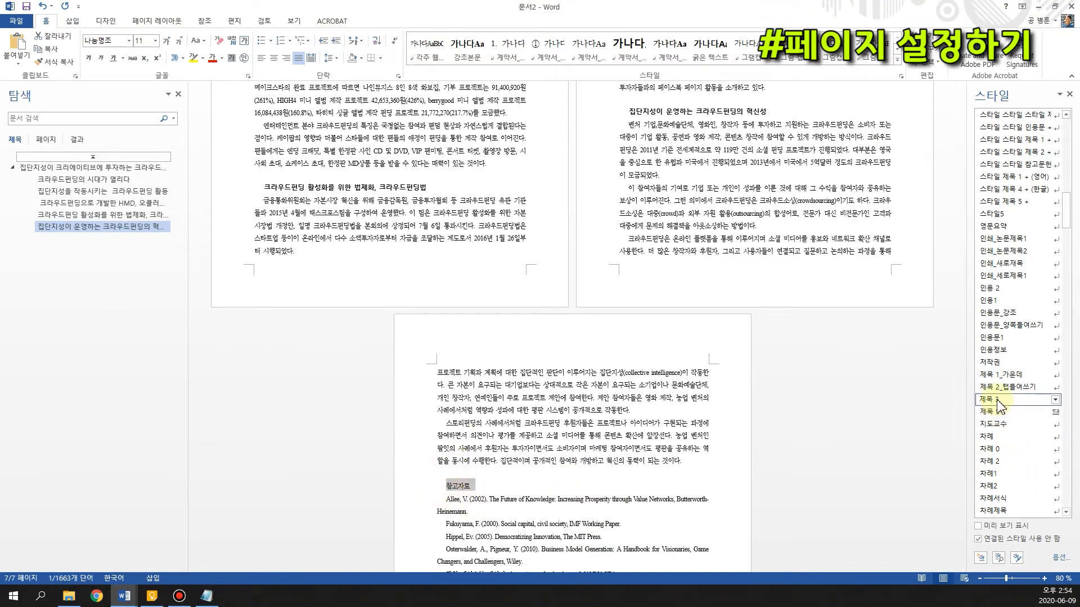
left_click(994, 400)
Return to the body text on page 2 and examine the 표준 style used for its paragraphs
scroll(553, 523, "up", 6)
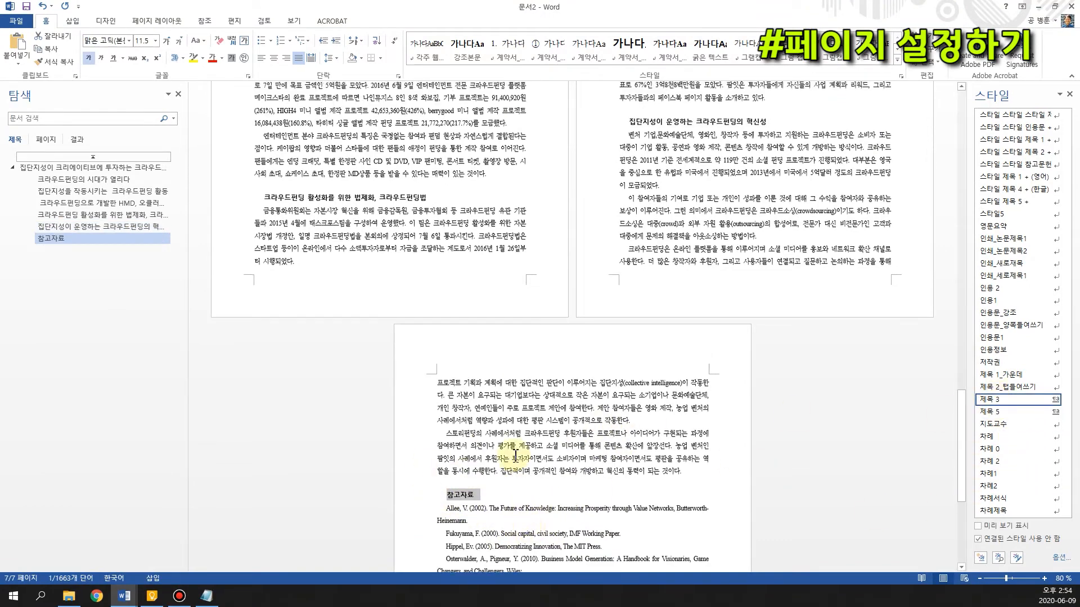
scroll(577, 454, "up", 1)
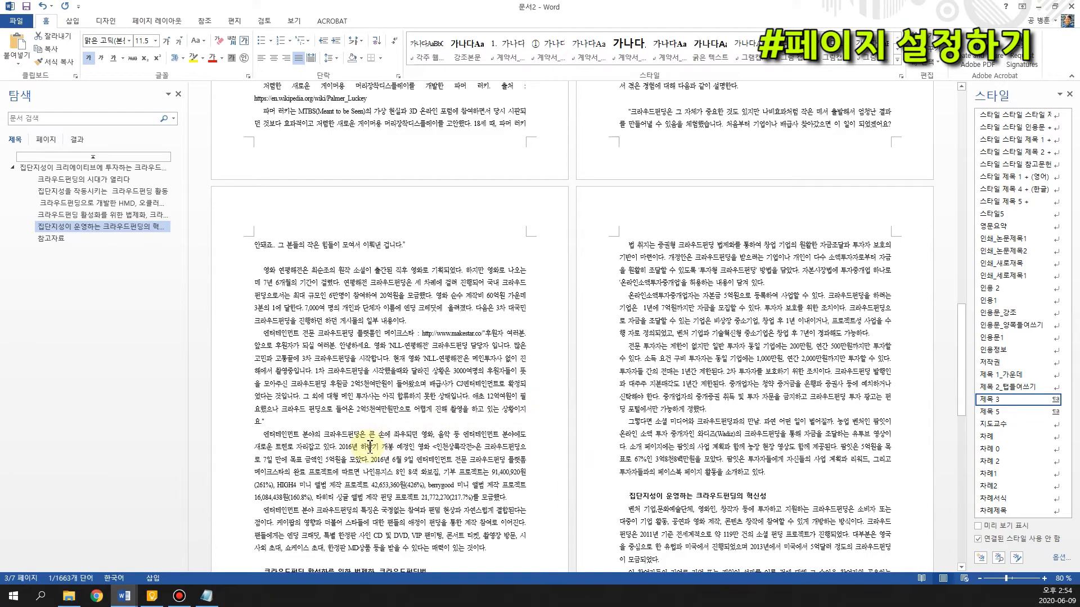
scroll(488, 457, "up", 6)
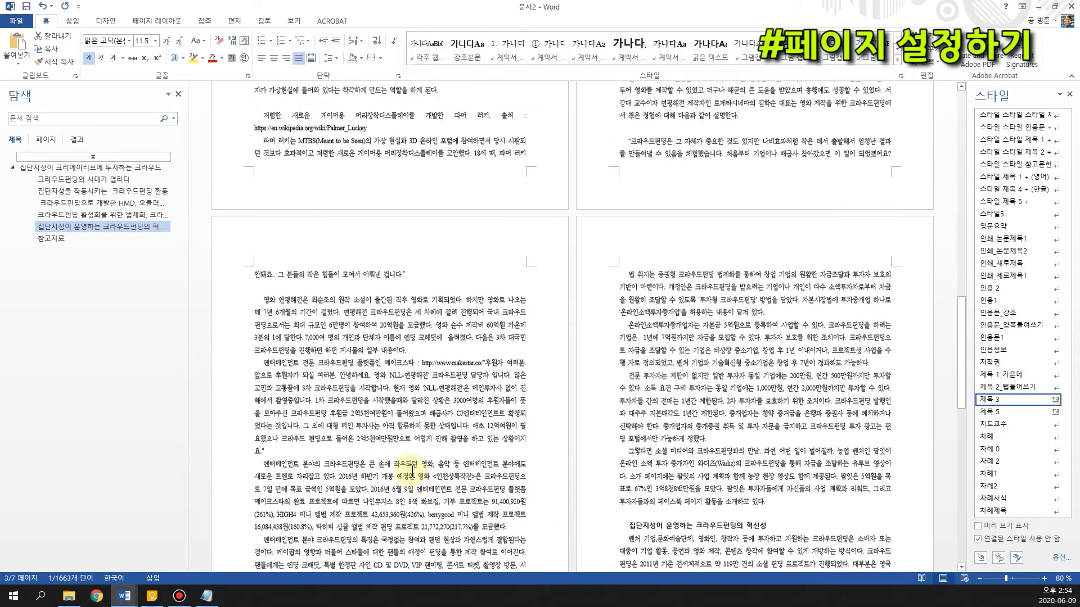
scroll(506, 498, "up", 5)
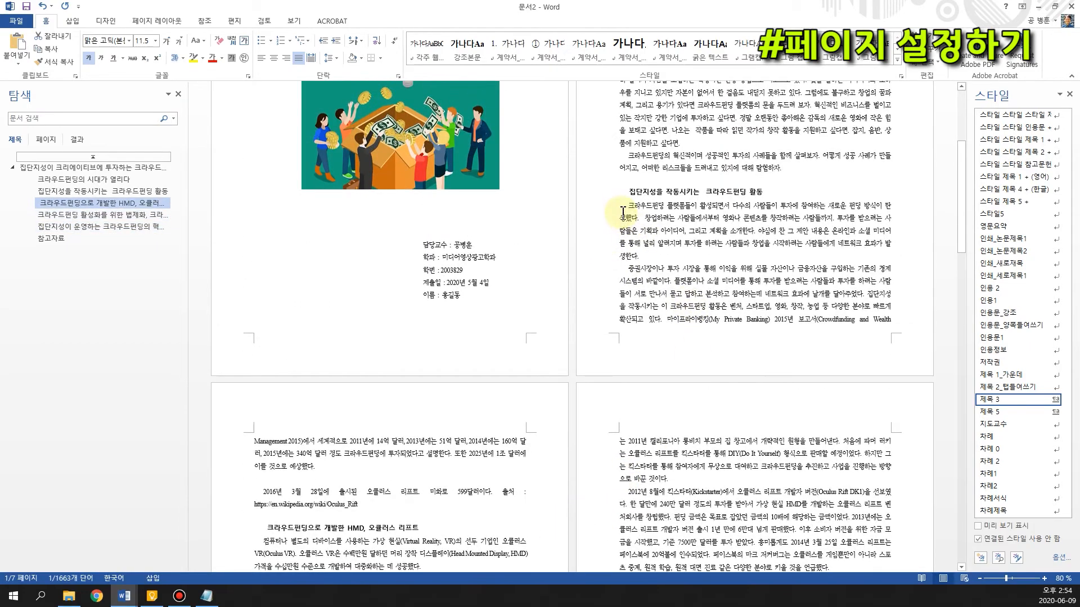
left_click_drag(623, 213, 648, 294)
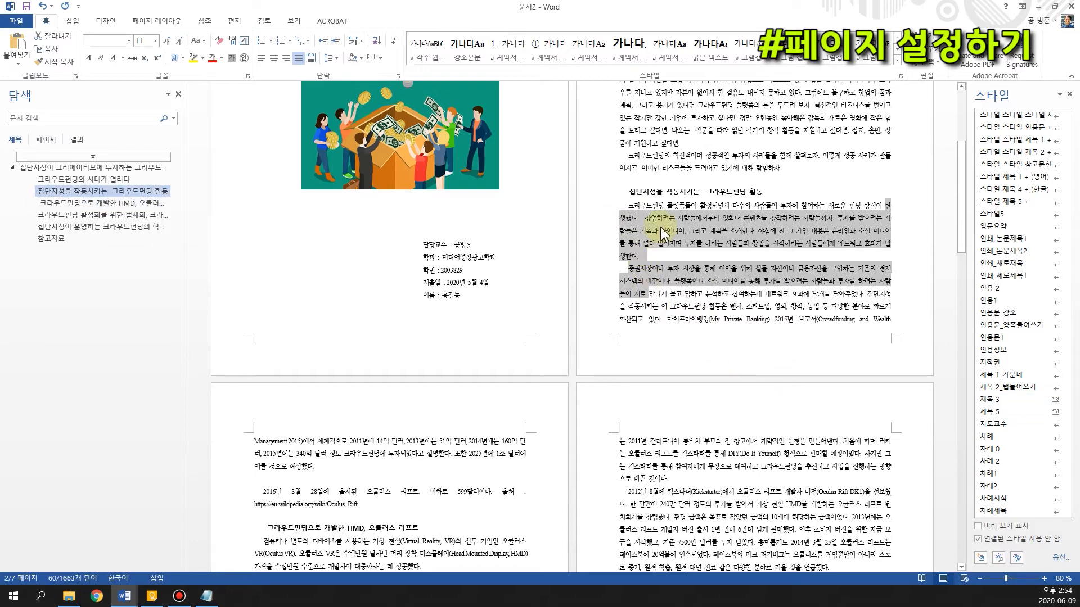
scroll(659, 248, "up", 2)
left_click(656, 168)
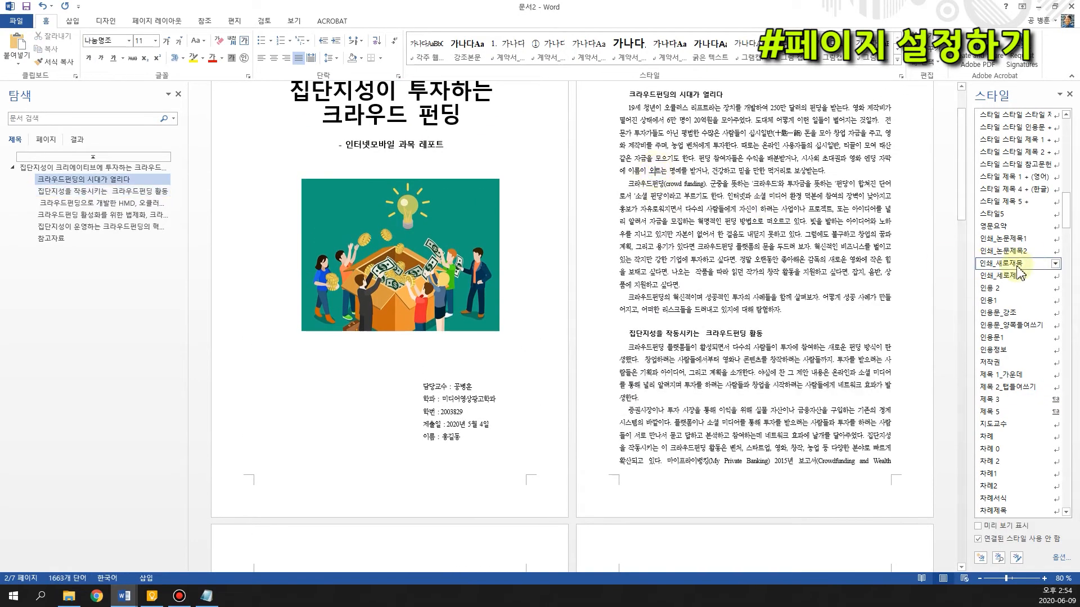
mouse_move(1067, 216)
left_mouse_down()
mouse_move(1071, 120)
mouse_move(1070, 235)
left_mouse_up()
left_click(791, 172)
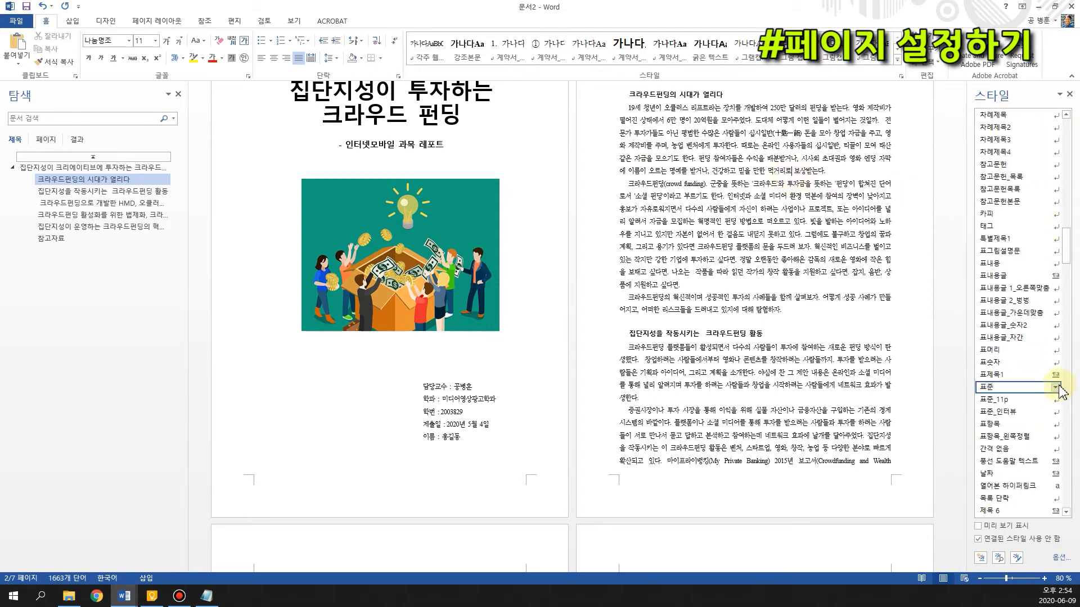
left_click(1055, 388)
left_click(679, 263)
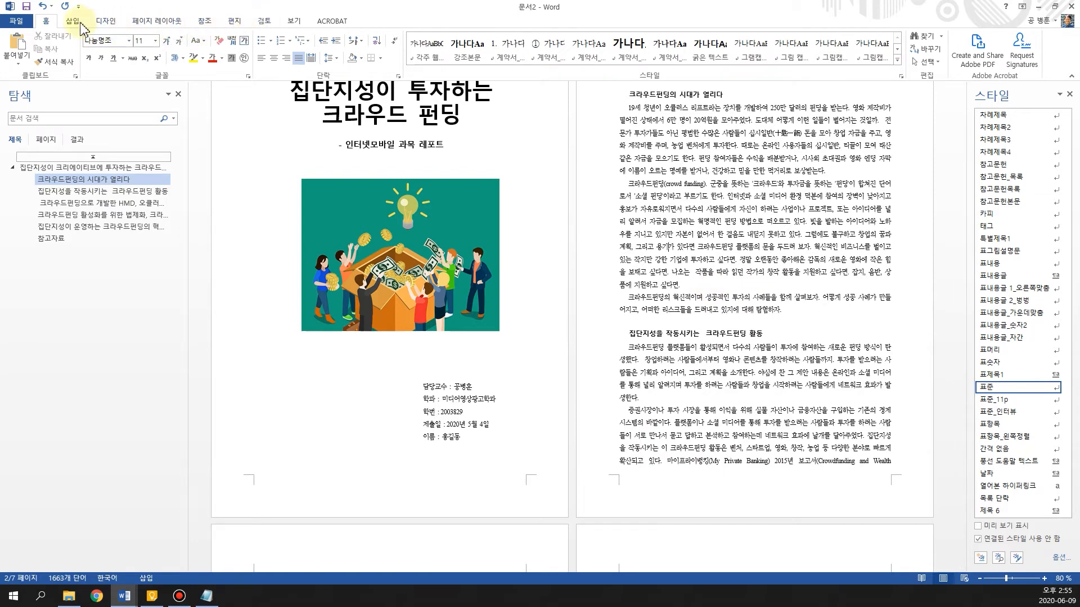
Review the document's margins and paper orientation in the page setup settings, leaving them as they are
left_click(152, 23)
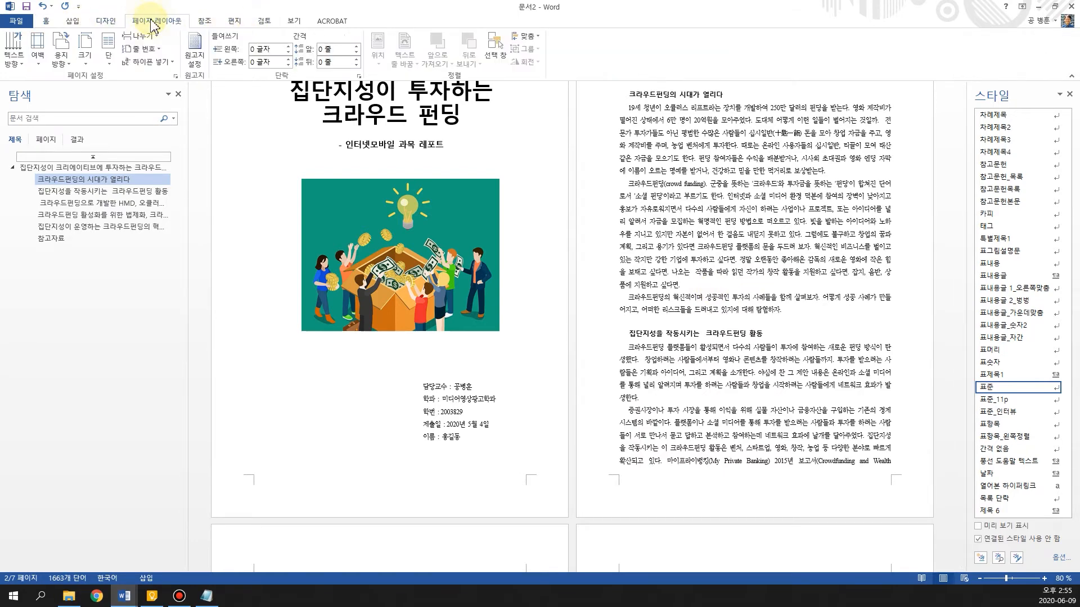
left_click(176, 76)
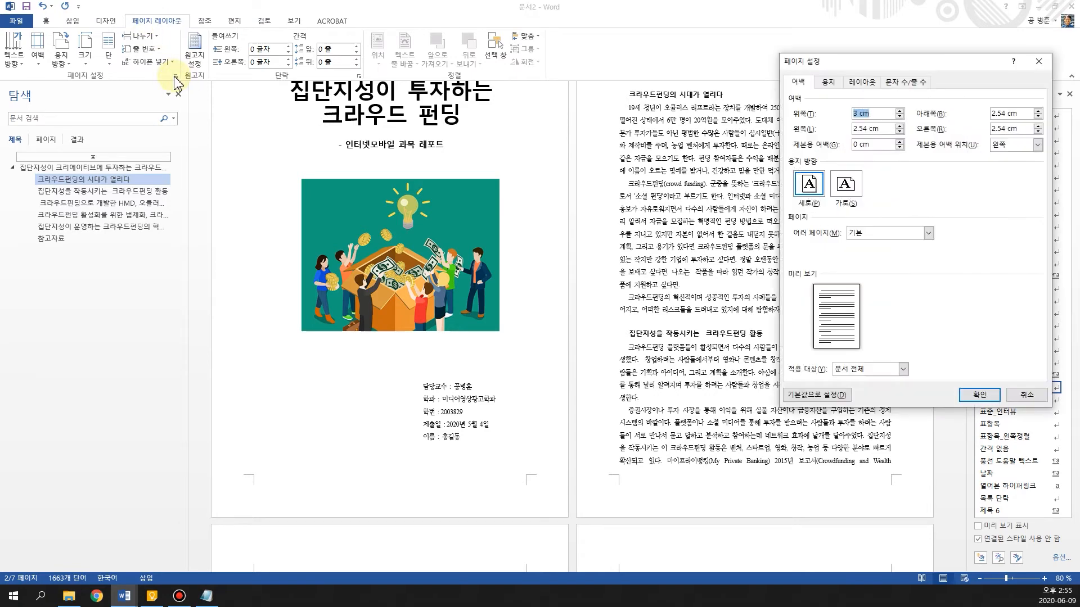
left_click_drag(890, 66, 651, 186)
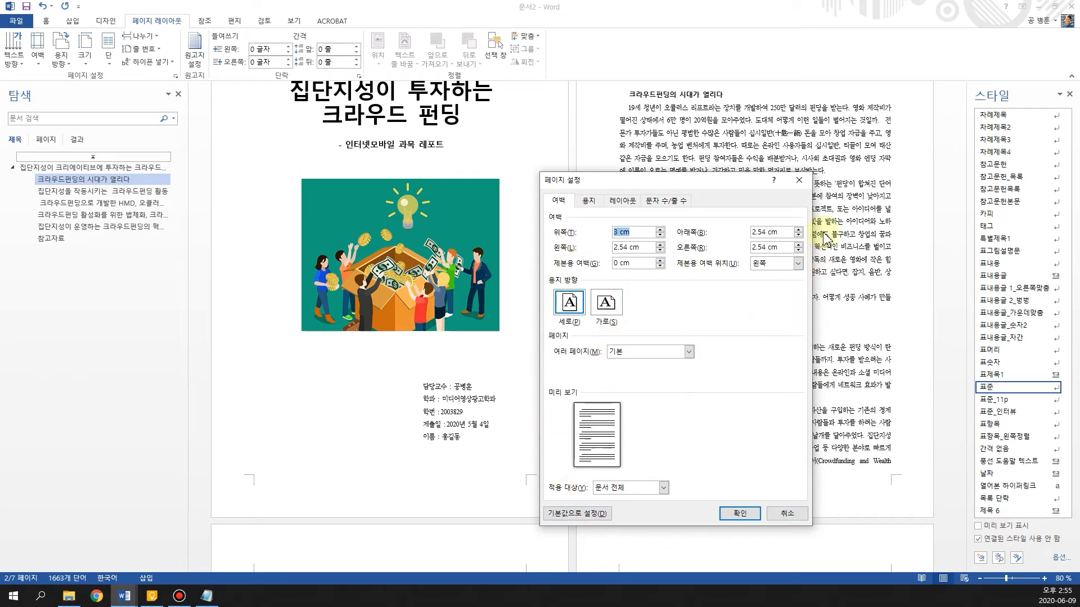
left_click(798, 180)
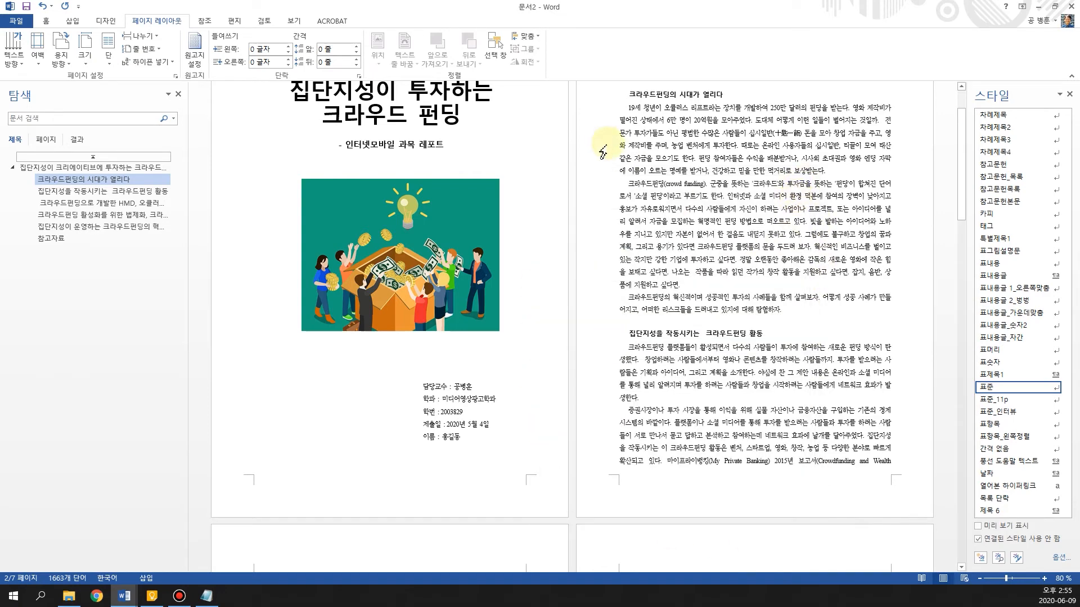
left_click(176, 76)
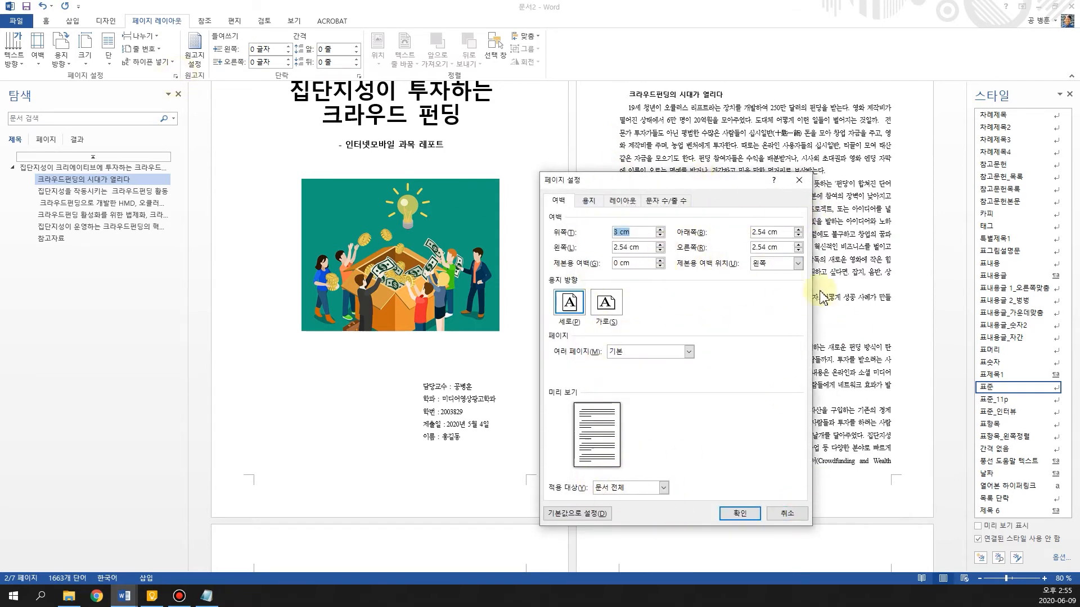
left_click(791, 514)
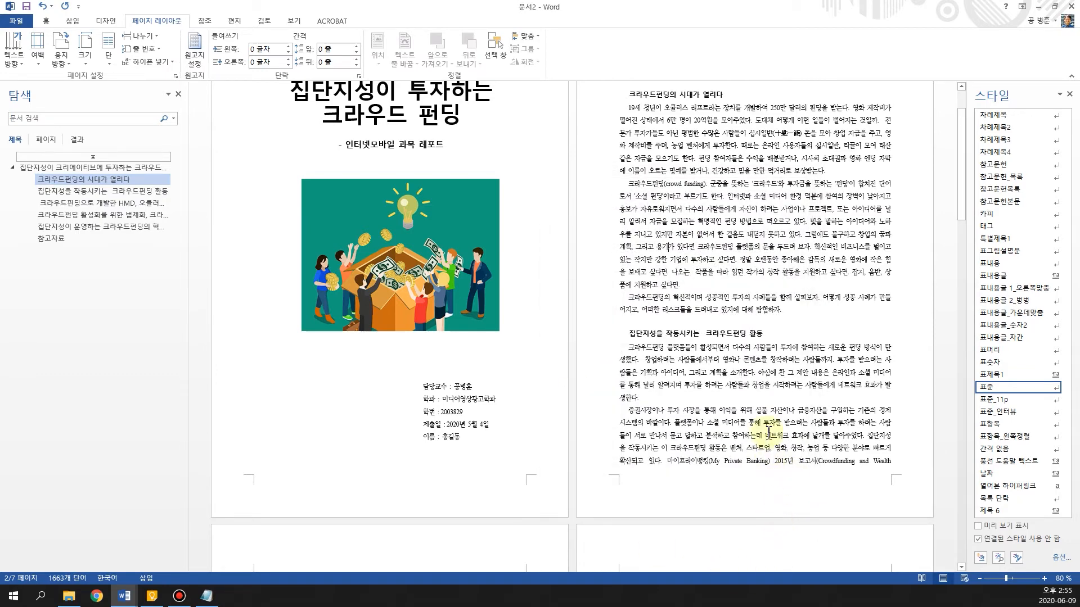
Insert the picture 6-01.jpg in the empty line above the Oculus Rift caption on page 3
scroll(681, 316, "down", 5)
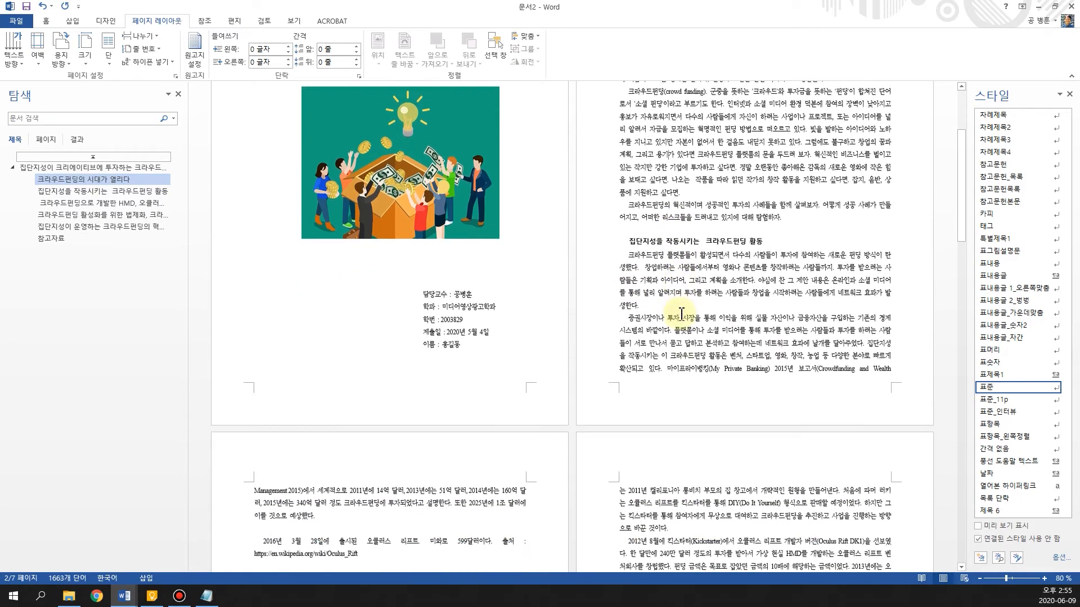
scroll(489, 338, "down", 3)
left_click(273, 317)
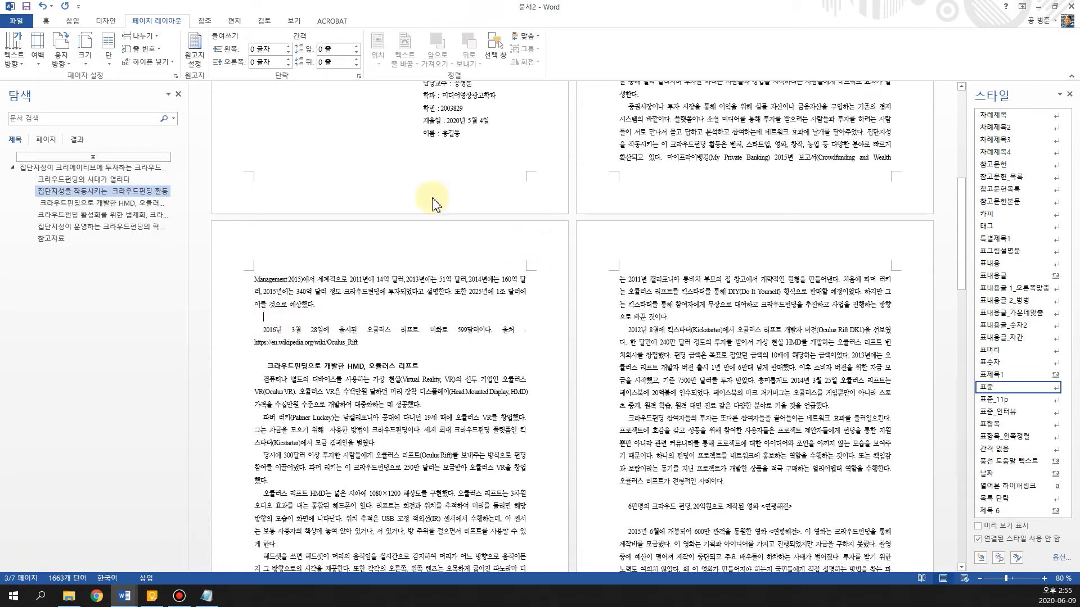
left_click(75, 21)
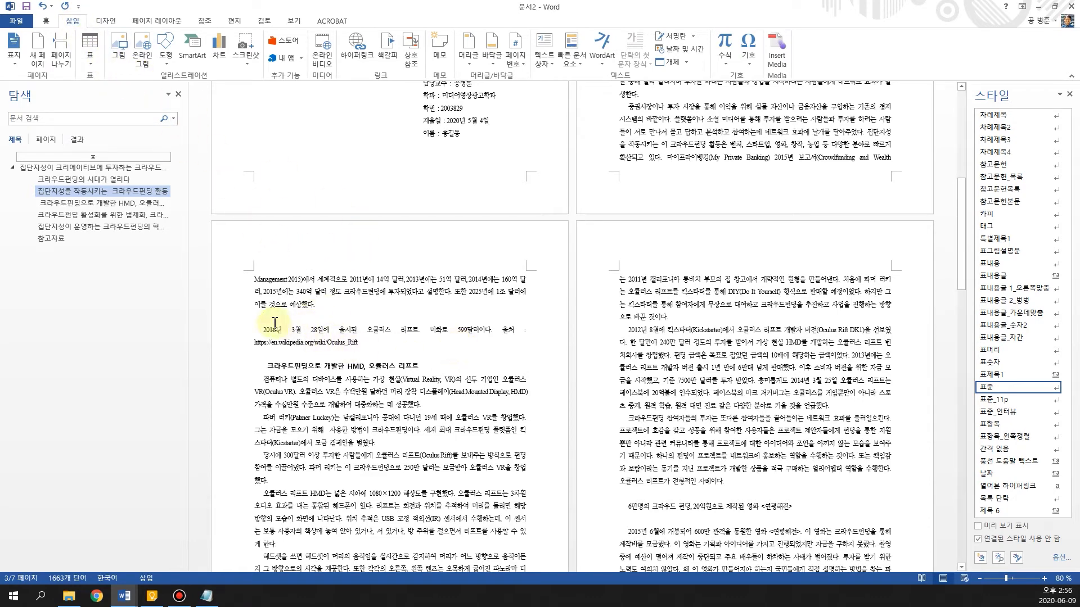
left_click_drag(261, 328, 381, 347)
left_click(380, 347)
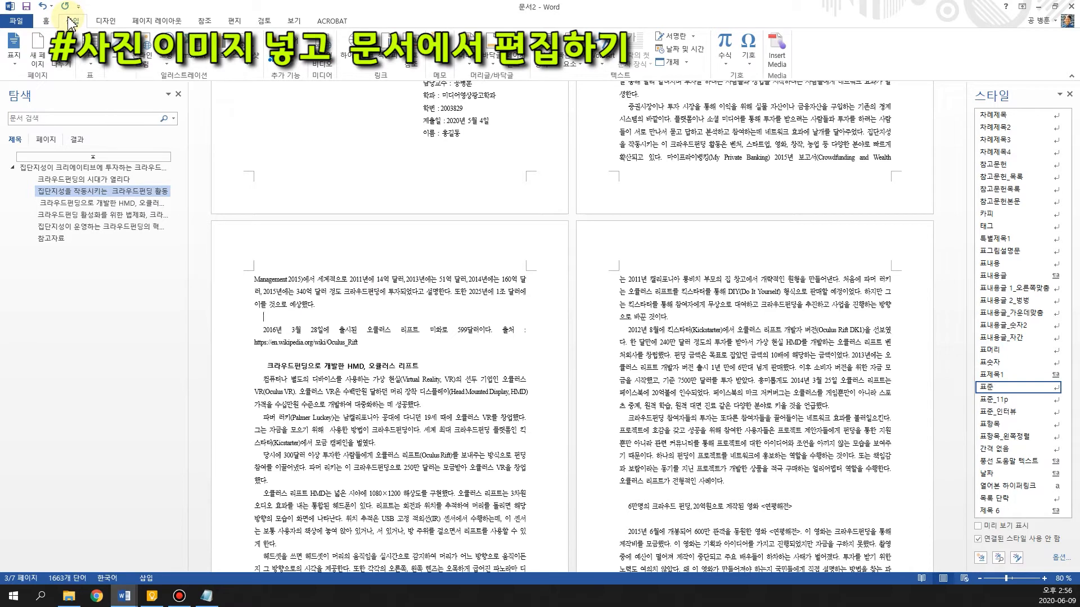
left_click(118, 56)
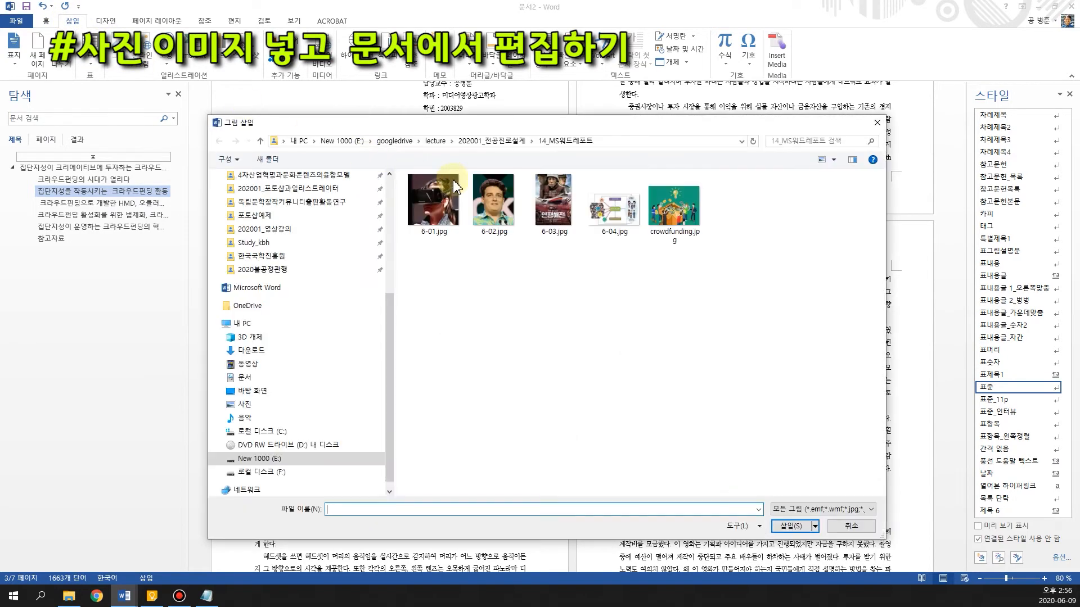
left_click(433, 203)
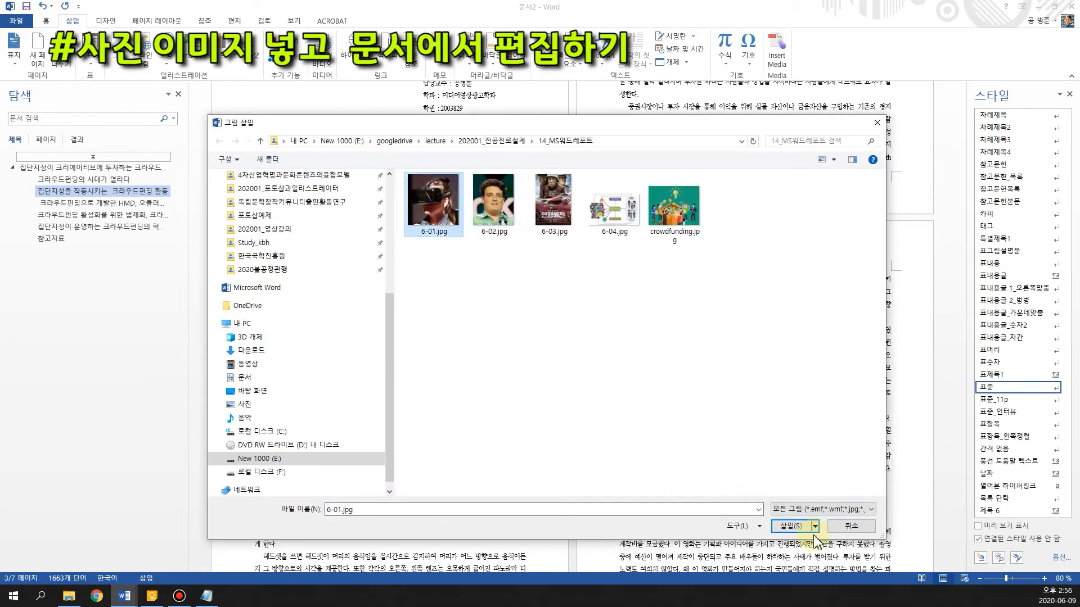
left_click(793, 527)
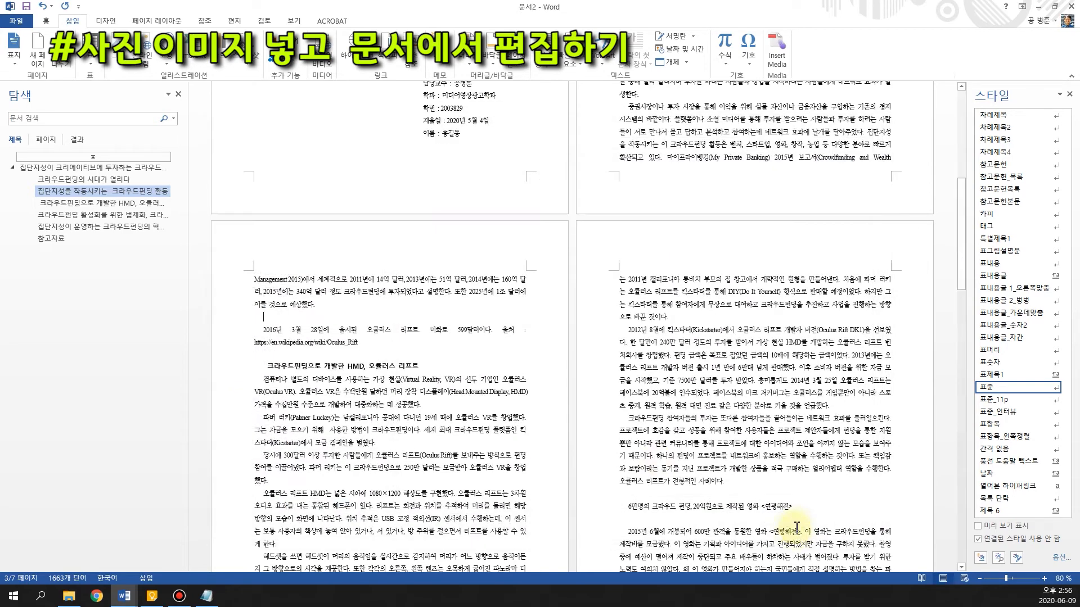
Give the headset picture top-and-bottom text wrapping and move it to the middle of the column, between the first paragraph and its caption
left_click(413, 197)
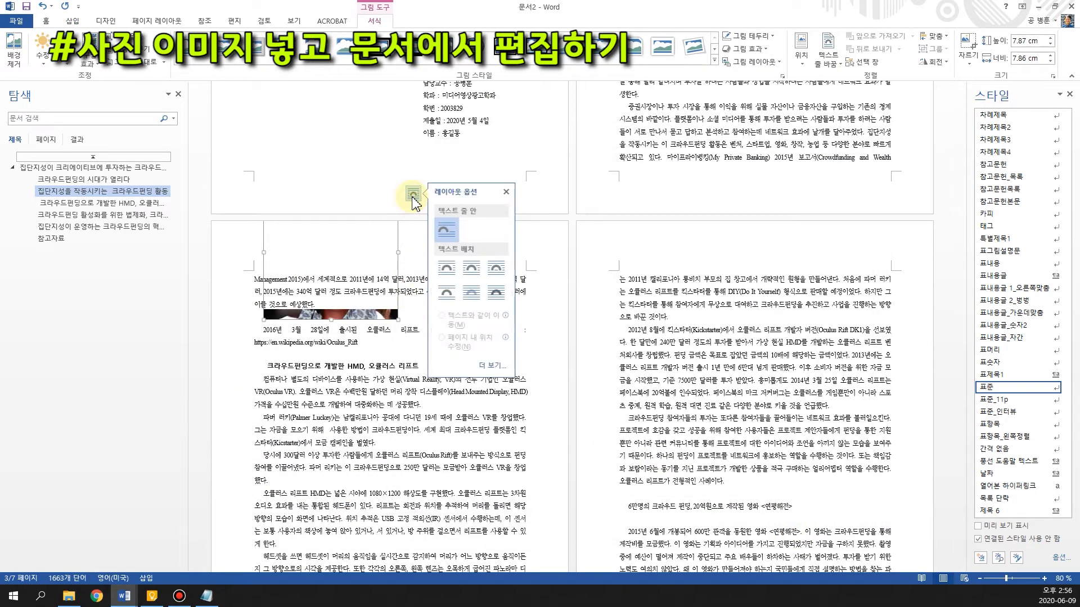
left_click(452, 297)
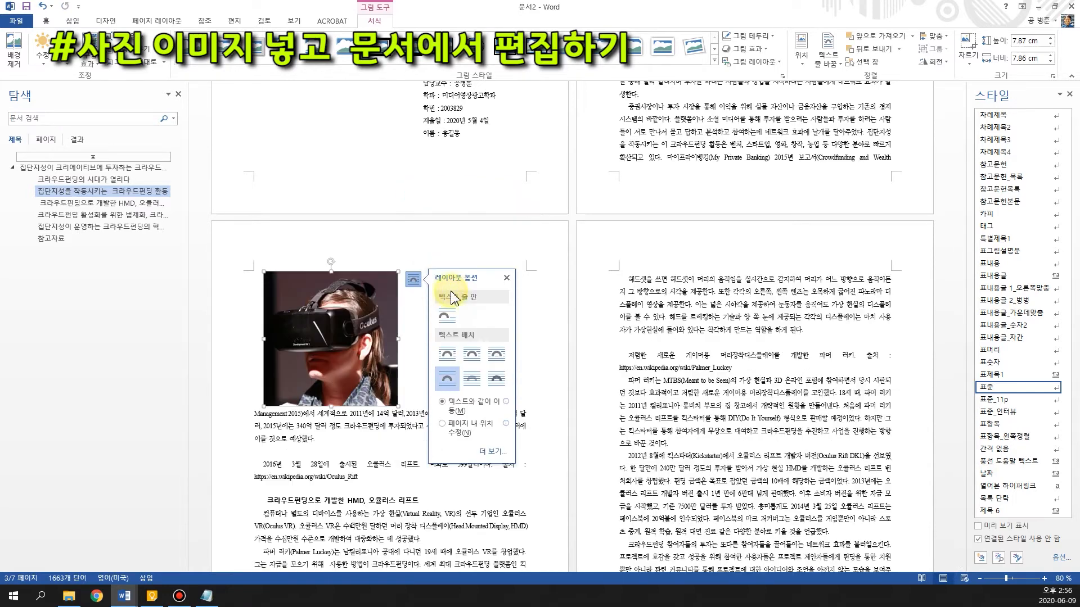
left_click_drag(355, 318, 405, 361)
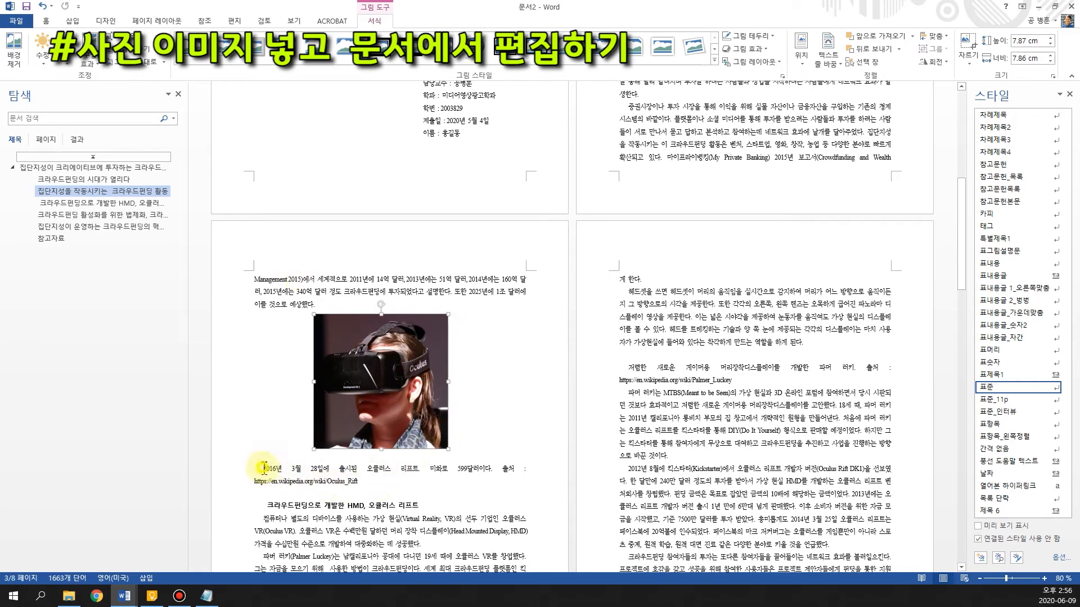
Place the cursor at the start of the Oculus Rift caption on page 3 and find the 그림캡션 style among the available styles
left_click(352, 485)
left_click_drag(290, 463, 267, 468)
left_click(261, 467)
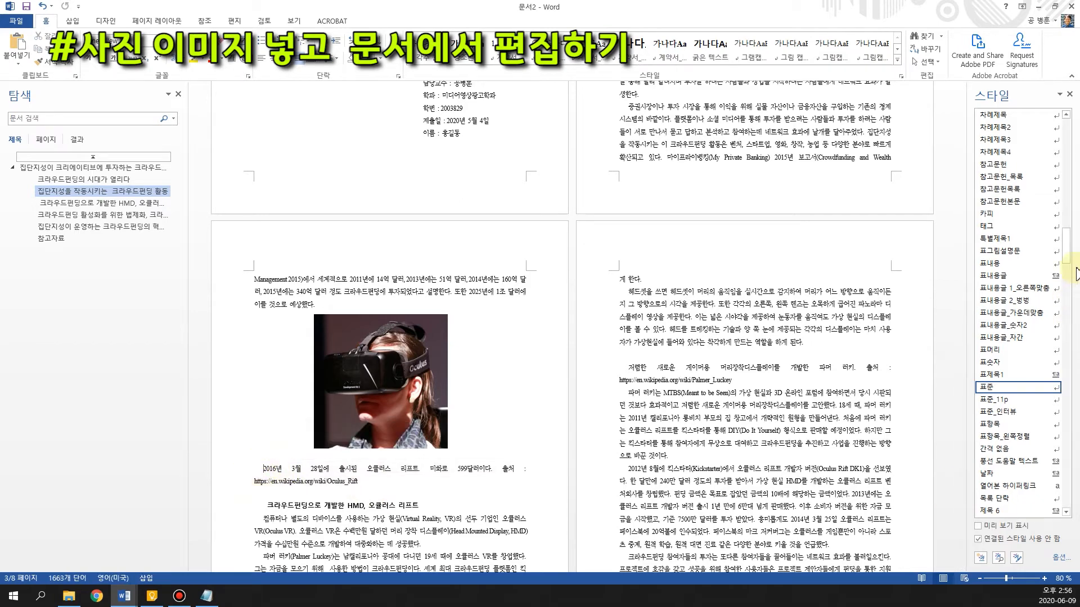
left_click_drag(1069, 251, 1072, 139)
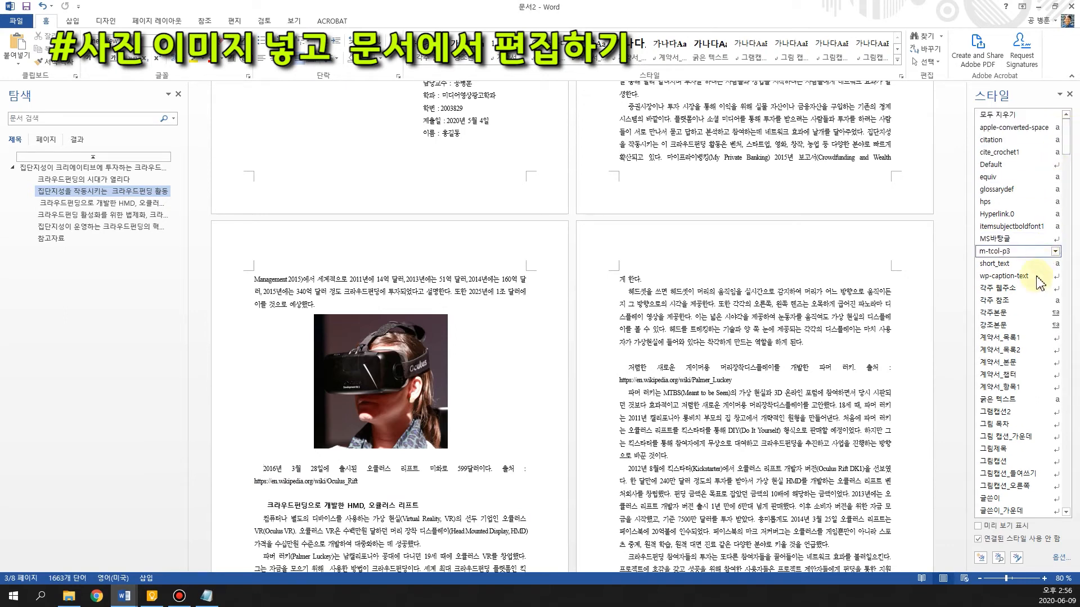
scroll(1018, 326, "down", 1)
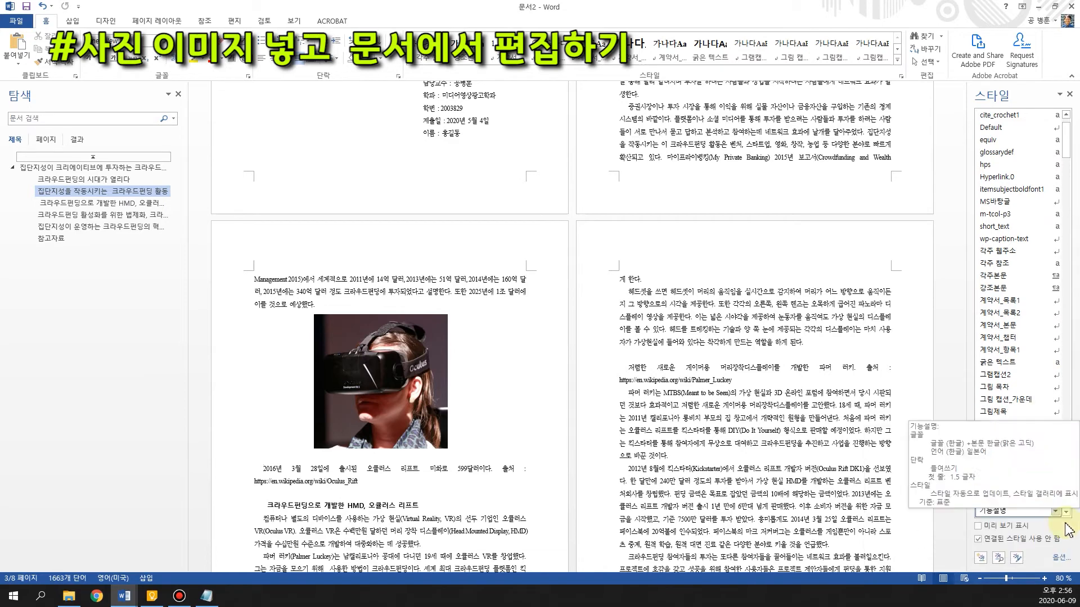
scroll(1041, 429, "down", 1)
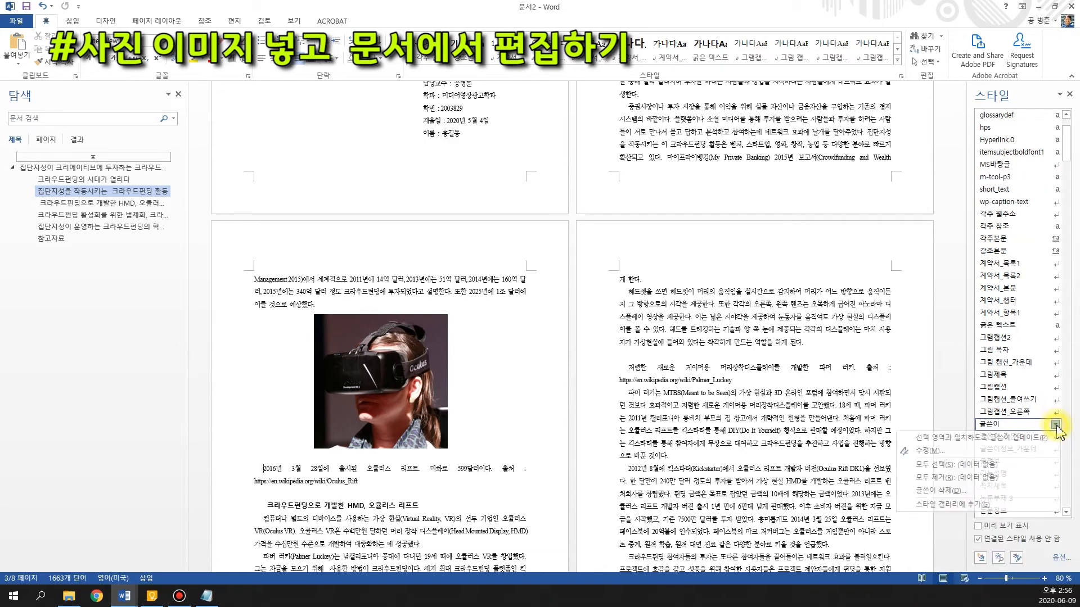
left_click(1056, 388)
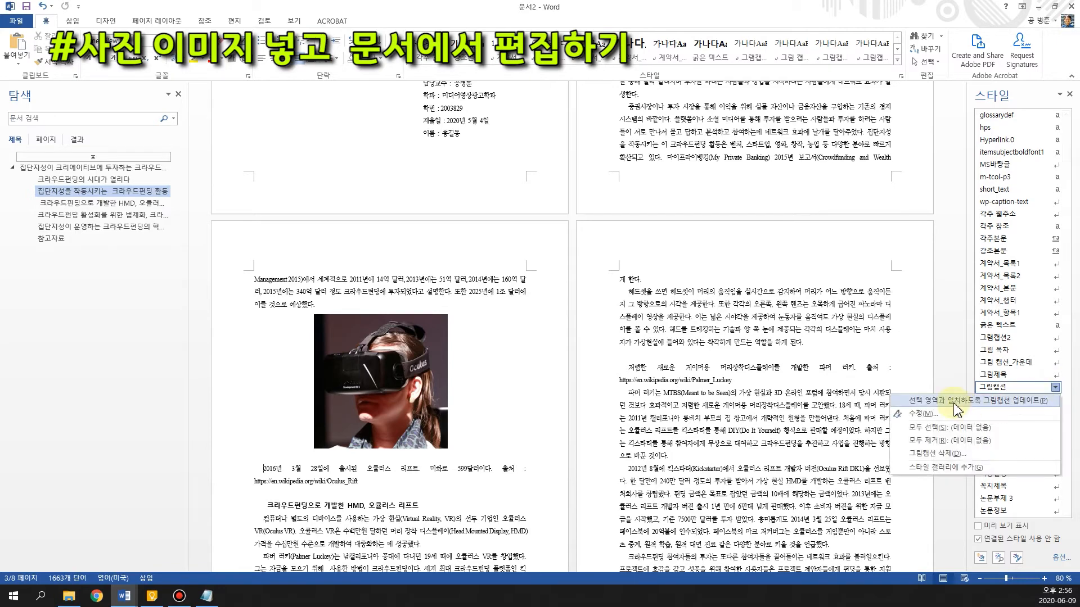
left_click(943, 556)
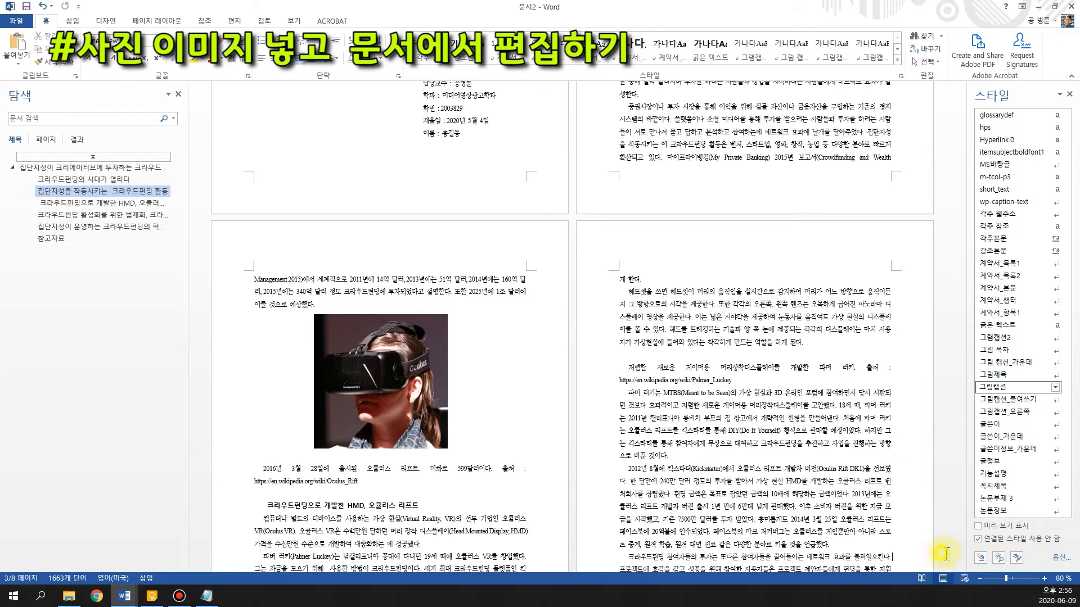
left_click(981, 557)
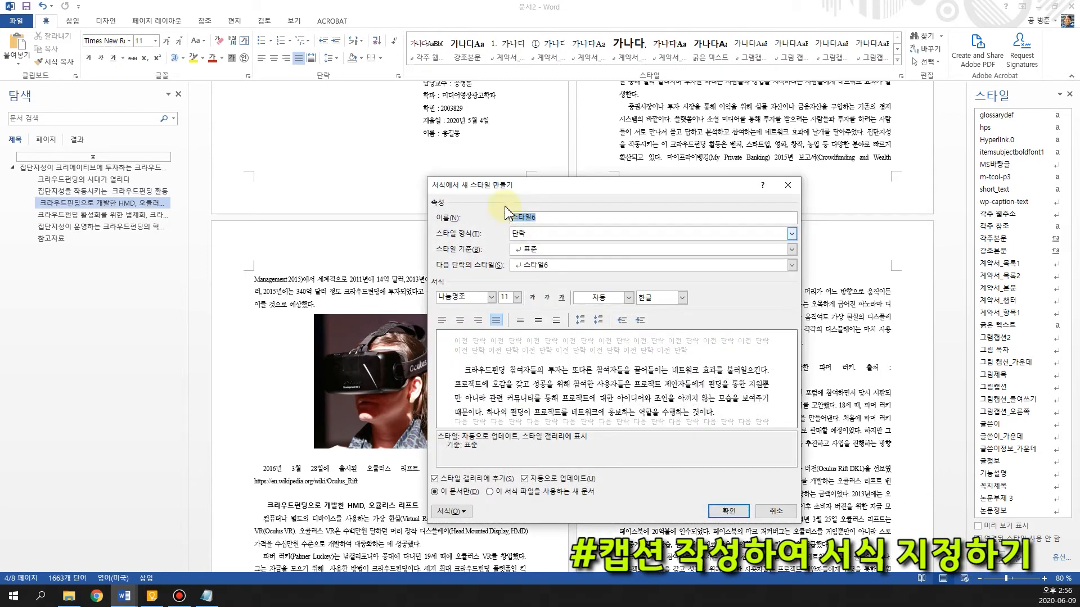
left_click(790, 186)
Modify the 그림캡션 style's paragraph format to left and right indents of 8 characters, with the first-line indent set to (없음)
left_click(1055, 387)
left_click(1015, 417)
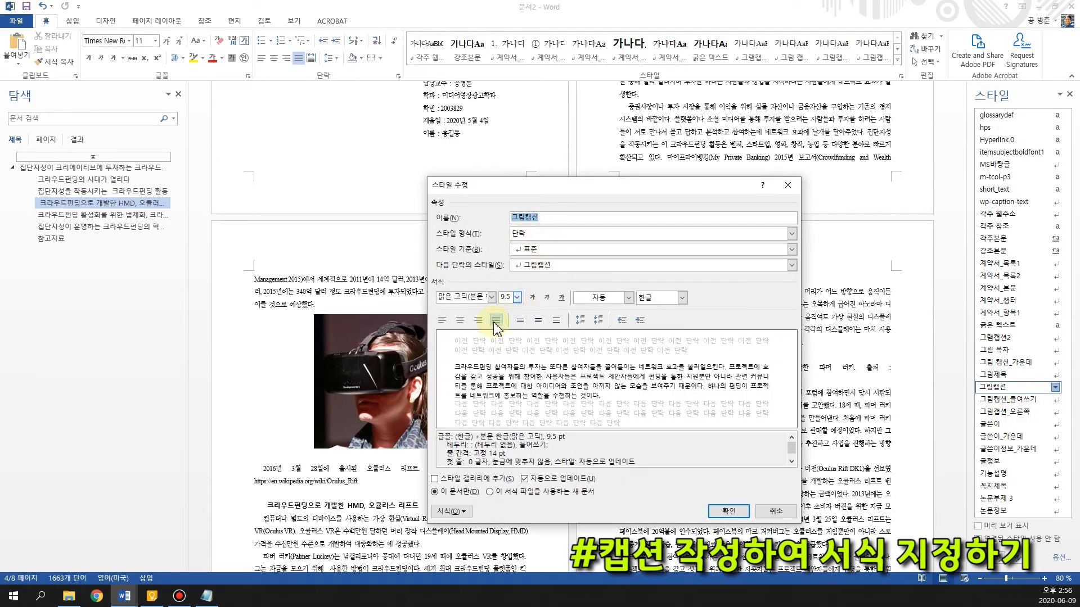
left_click(451, 512)
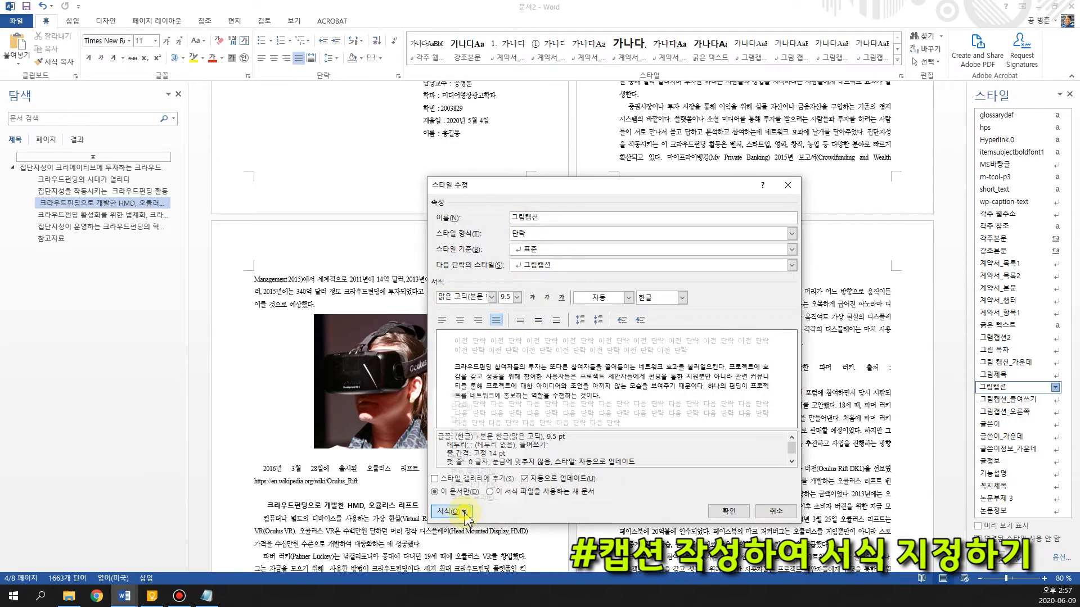
left_click(481, 411)
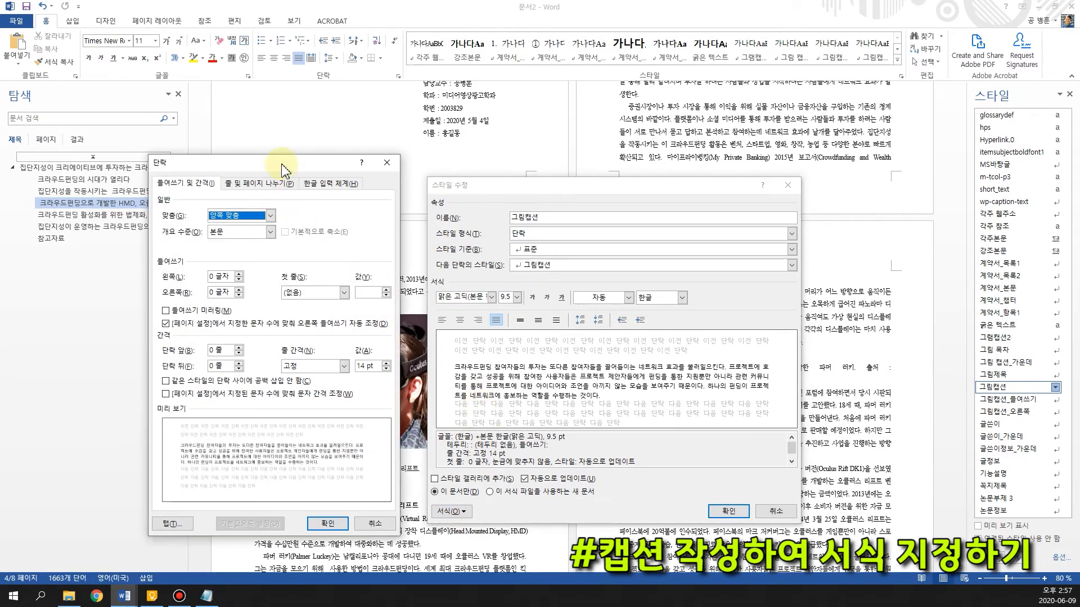
left_click_drag(278, 163, 451, 106)
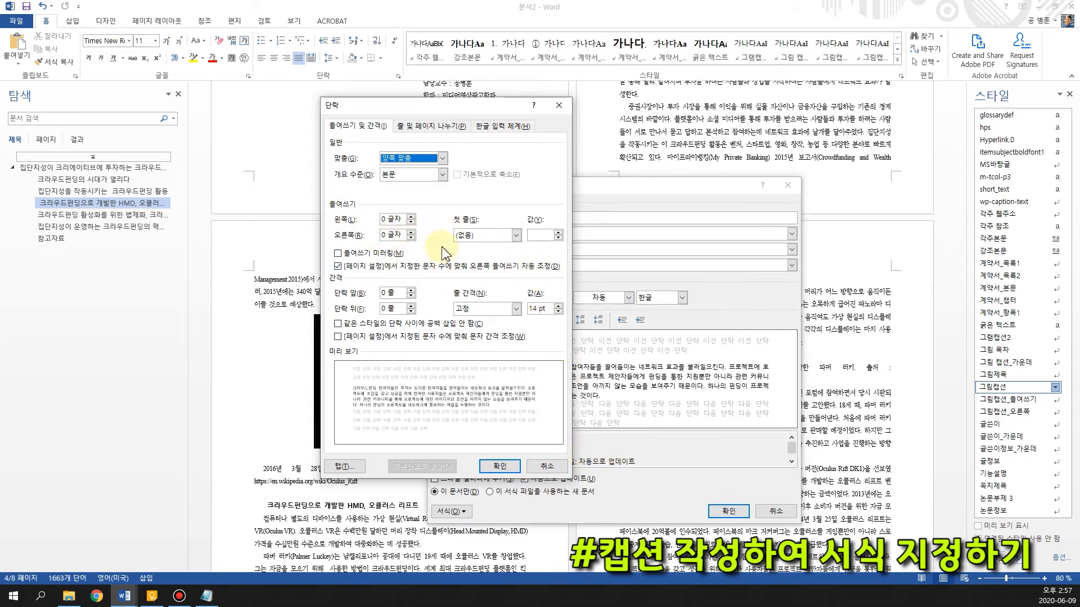
left_click(389, 218)
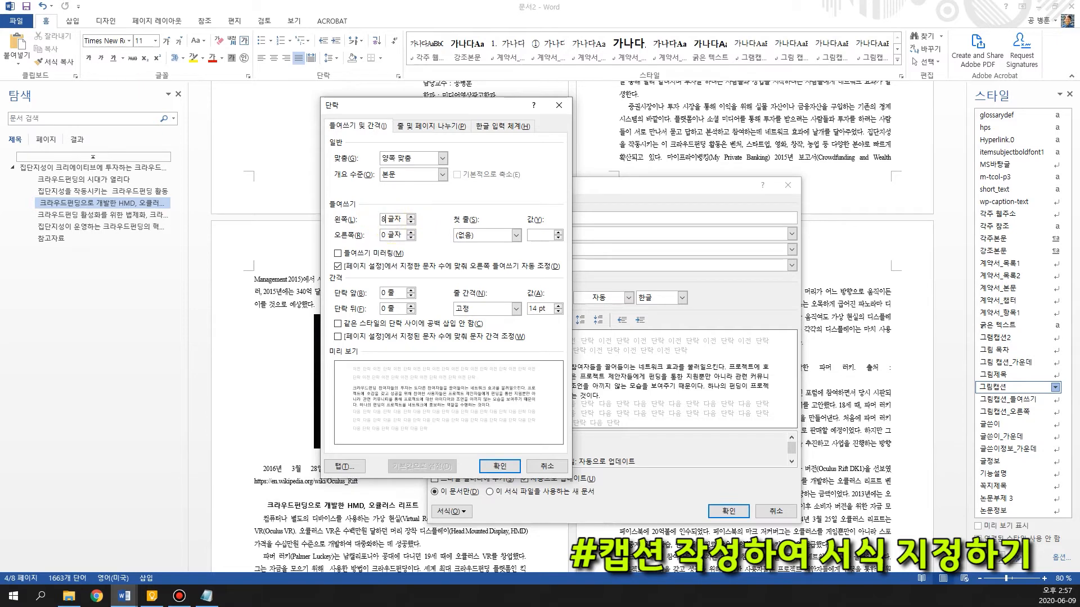
left_click(388, 235)
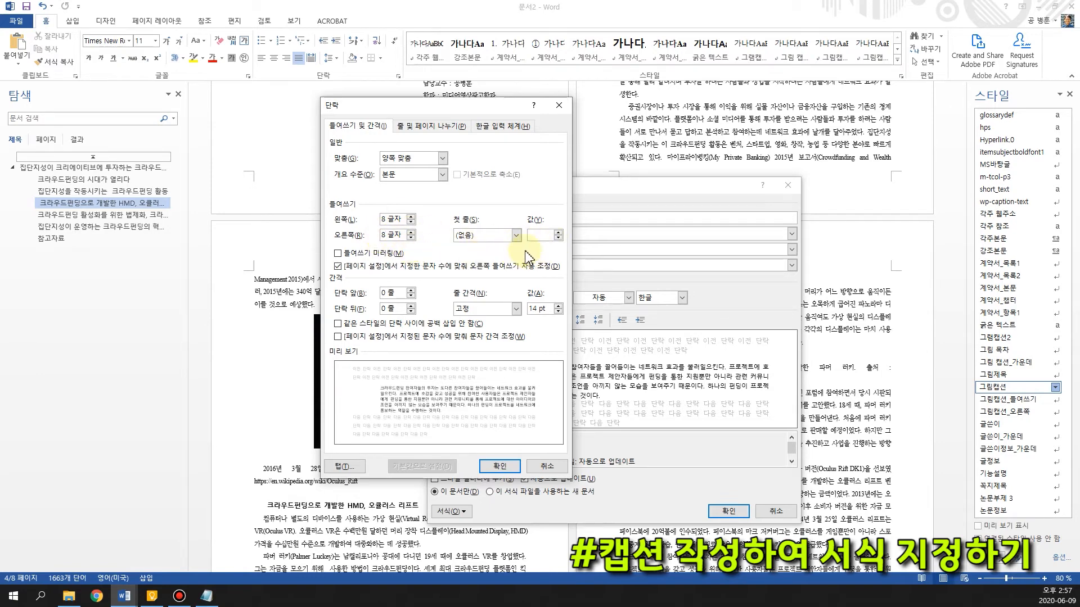
left_click(514, 236)
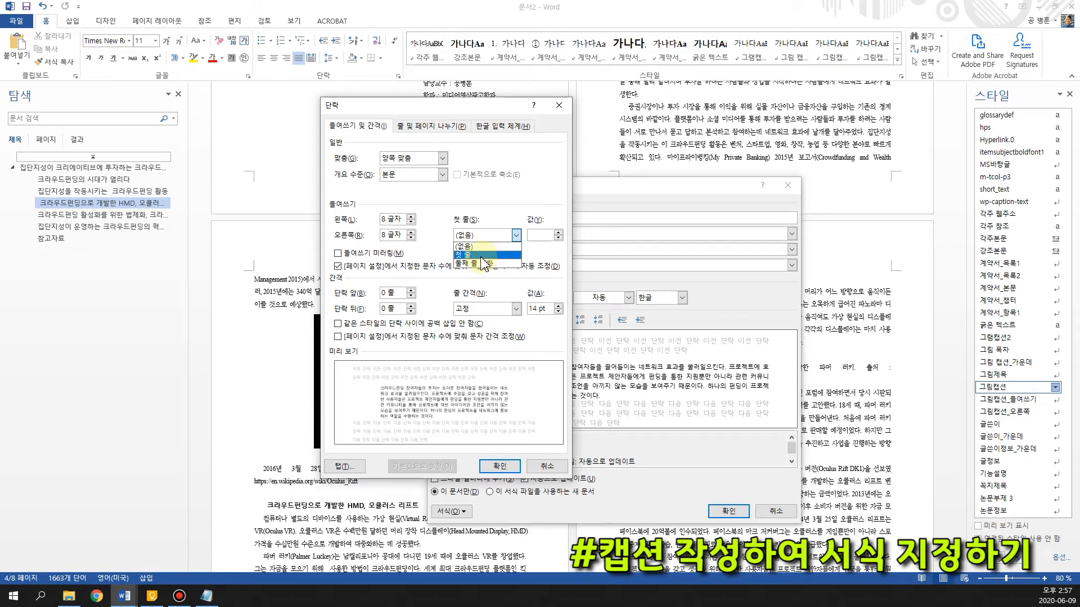
left_click(505, 220)
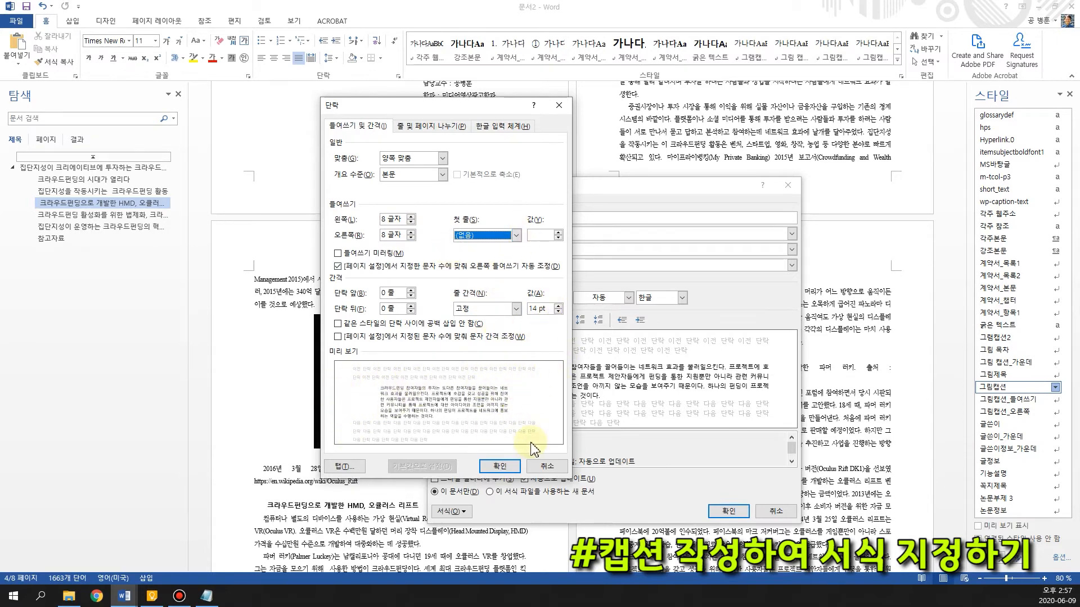
left_click(499, 466)
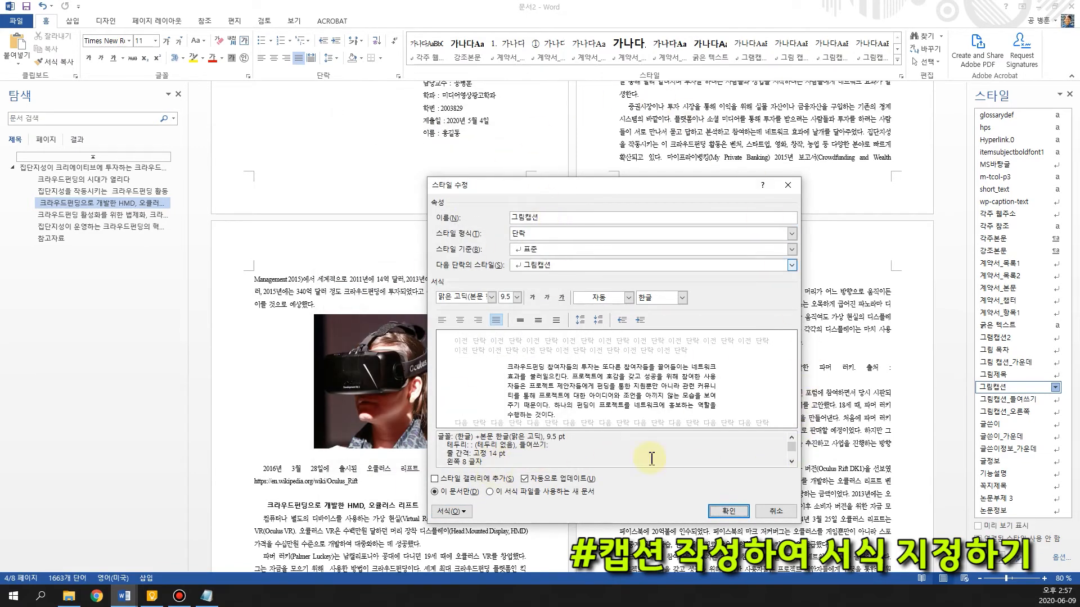
left_click(729, 512)
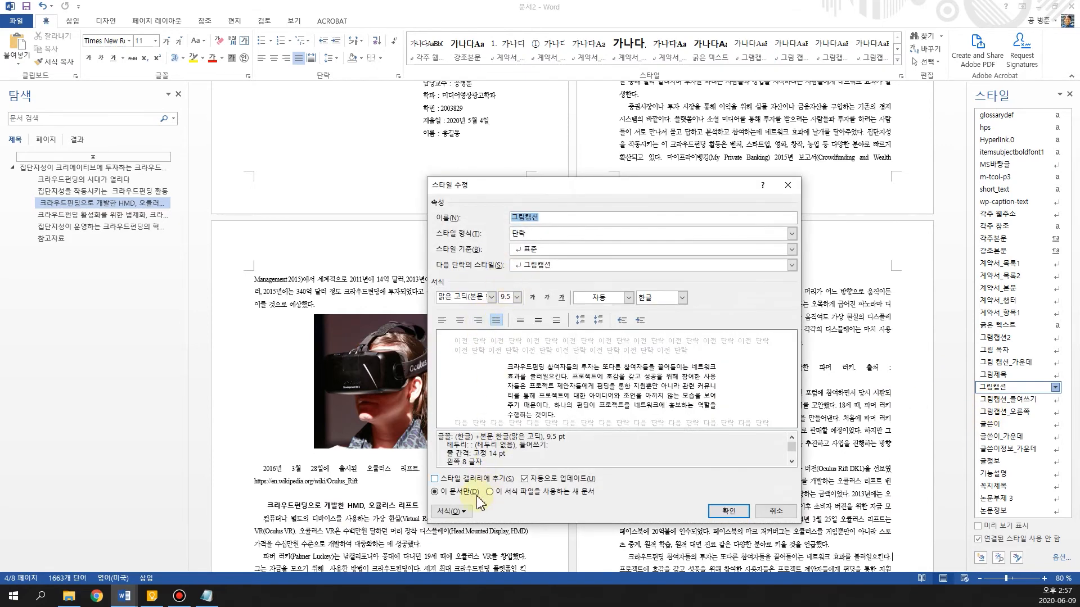
Recheck the 그림캡션 style's paragraph settings and apply the style to the Oculus Rift caption under the headset picture
left_click(445, 511)
left_click(461, 408)
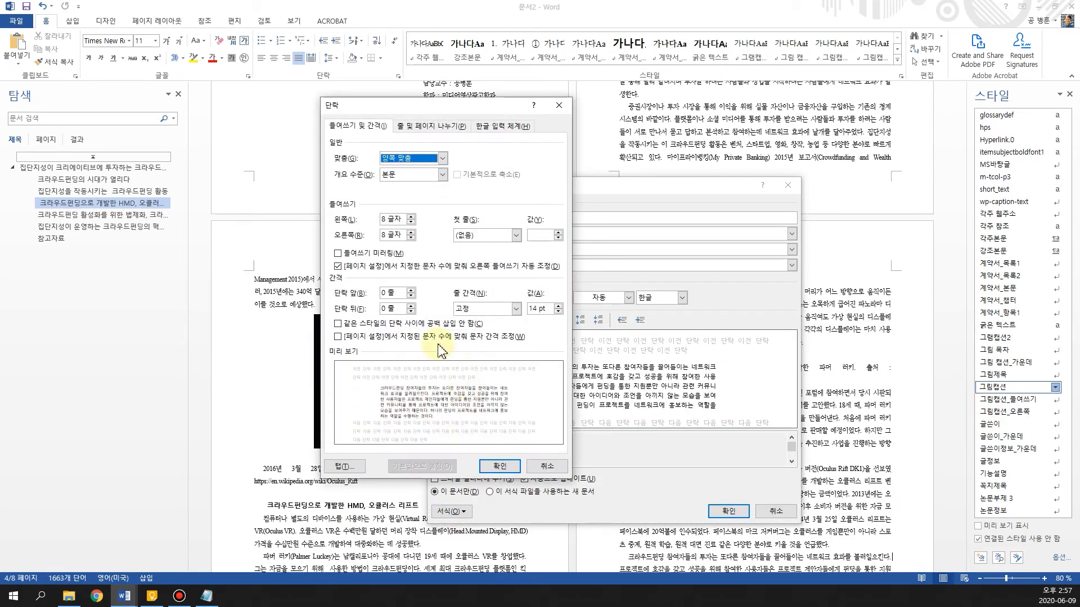
left_click(494, 466)
left_click(728, 511)
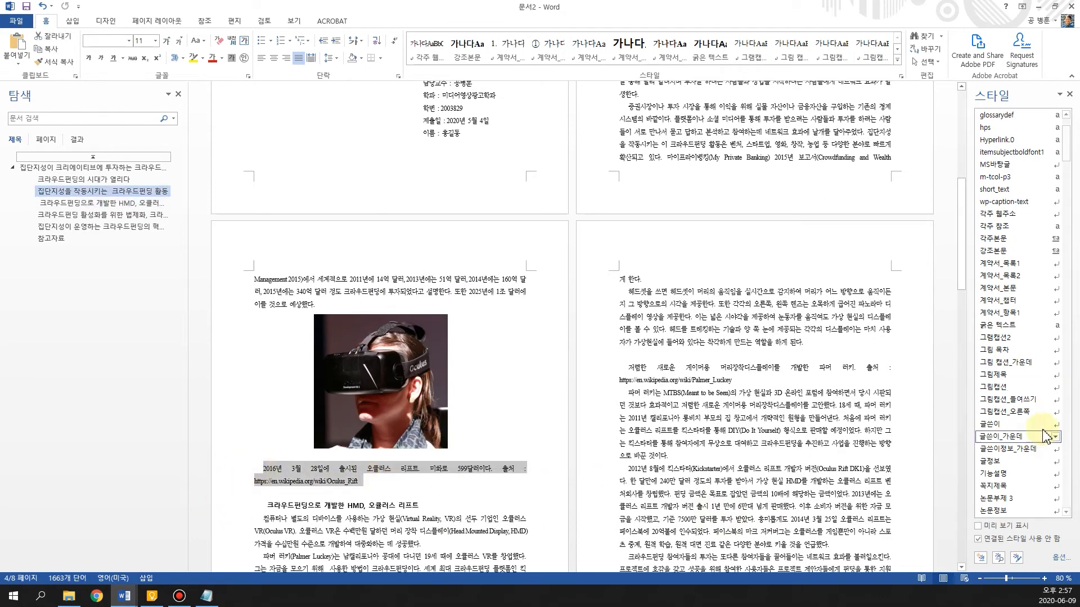
left_click(1007, 390)
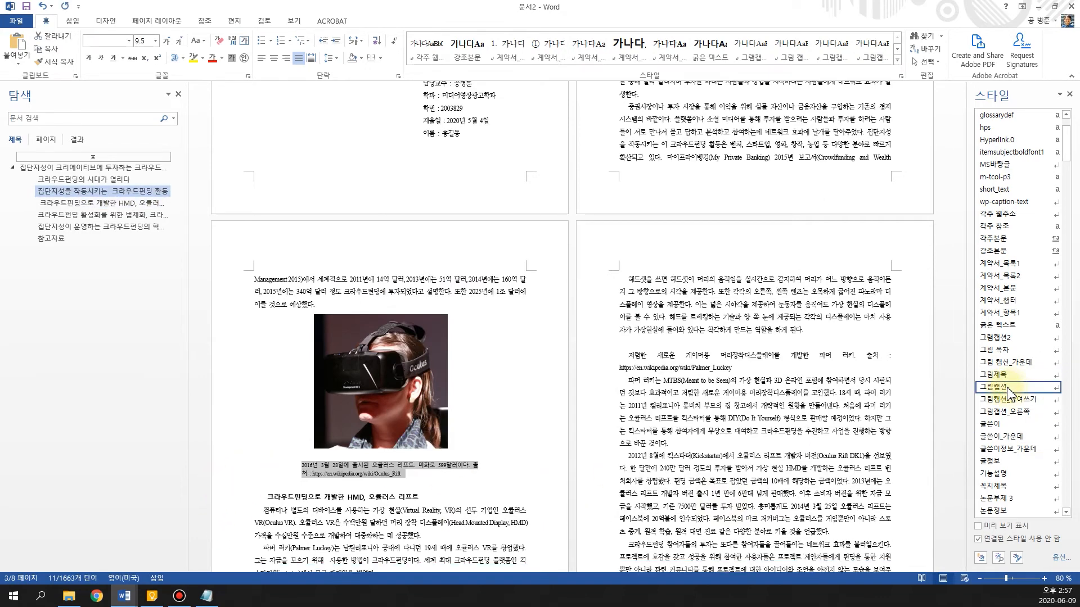
left_click(507, 503)
Delete the empty line between the headset picture and its caption, and nudge the picture slightly to the right over the caption
scroll(400, 405, "down", 1)
left_click_drag(400, 403, 400, 400)
left_click(315, 438)
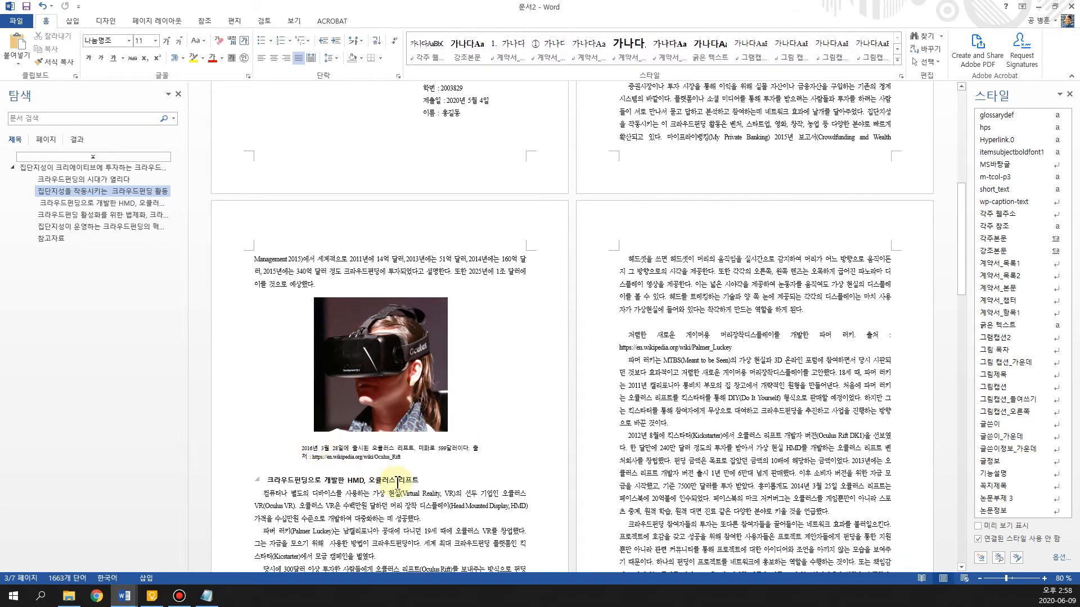
key("BackSpace")
left_click_drag(429, 369, 438, 370)
Insert the picture 6-02.jpg in the empty line above the Palmer Luckey caption on page 4
scroll(478, 478, "down", 6)
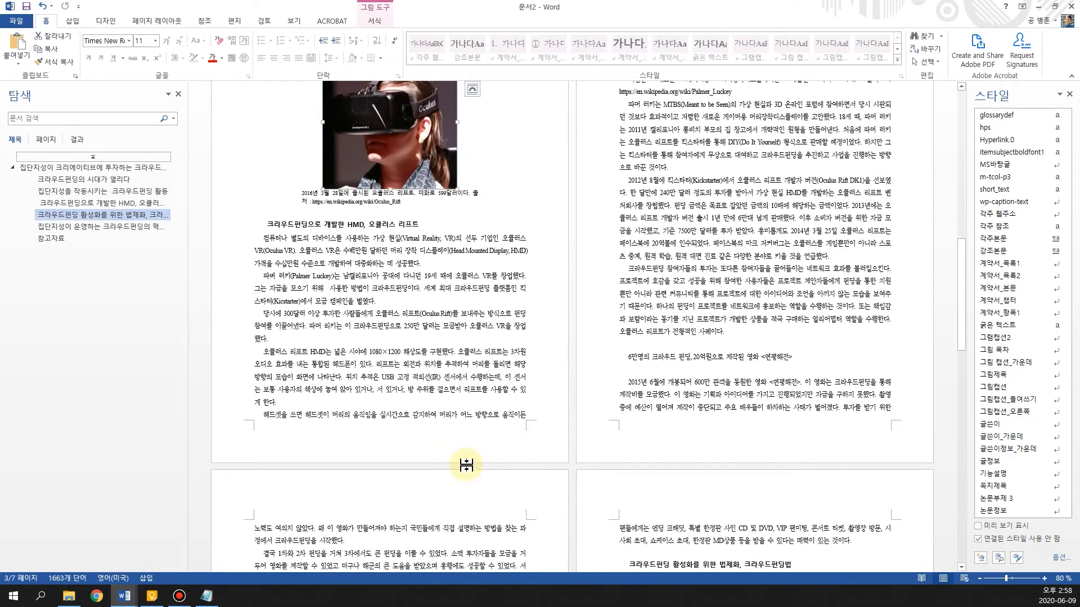
scroll(465, 465, "up", 4)
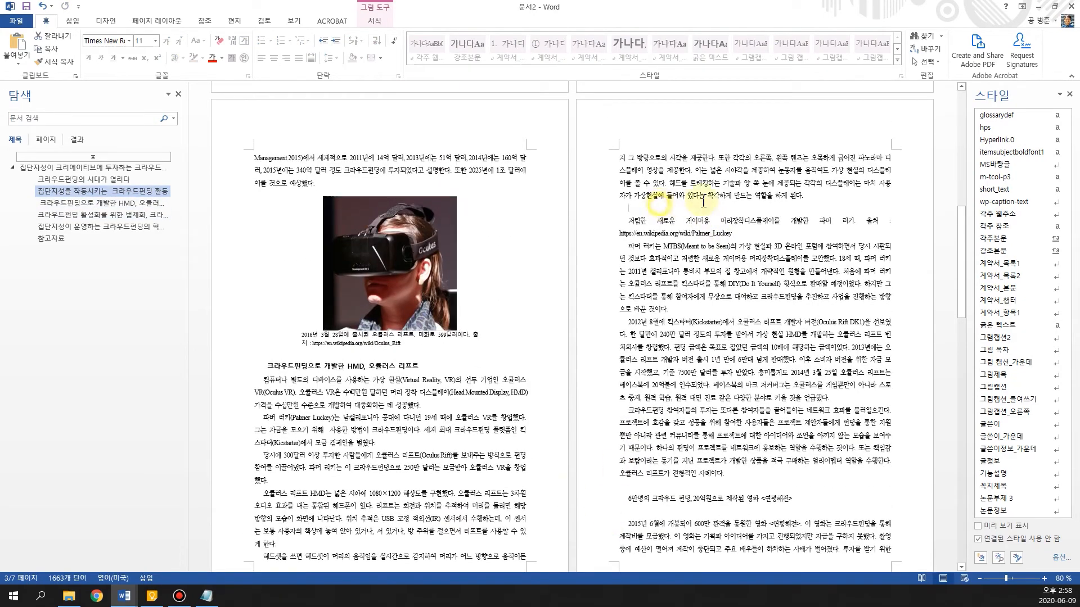
left_click(680, 205)
left_click(72, 21)
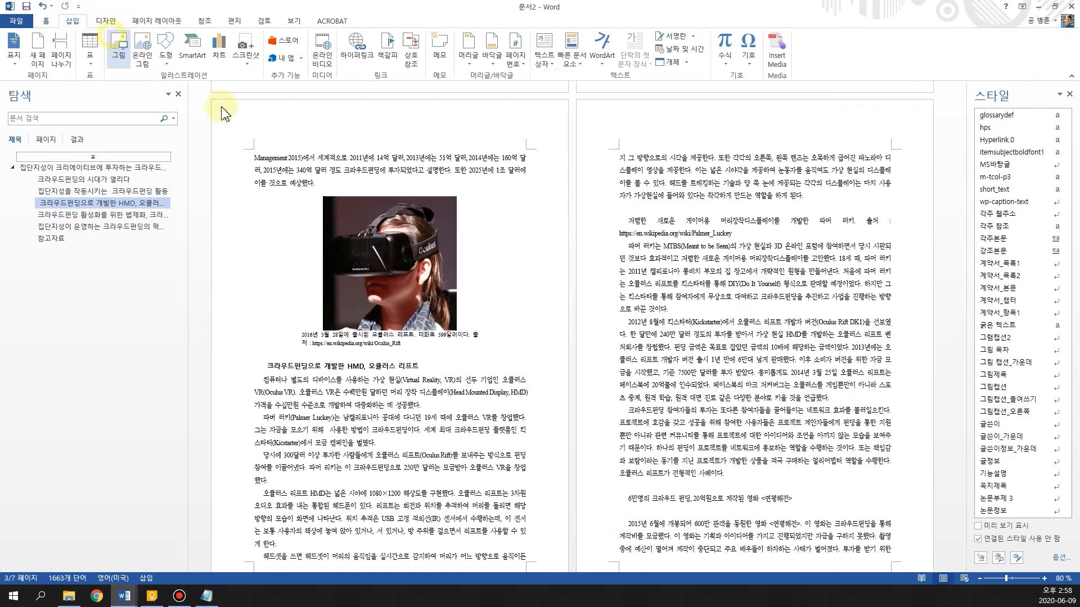
left_click(493, 205)
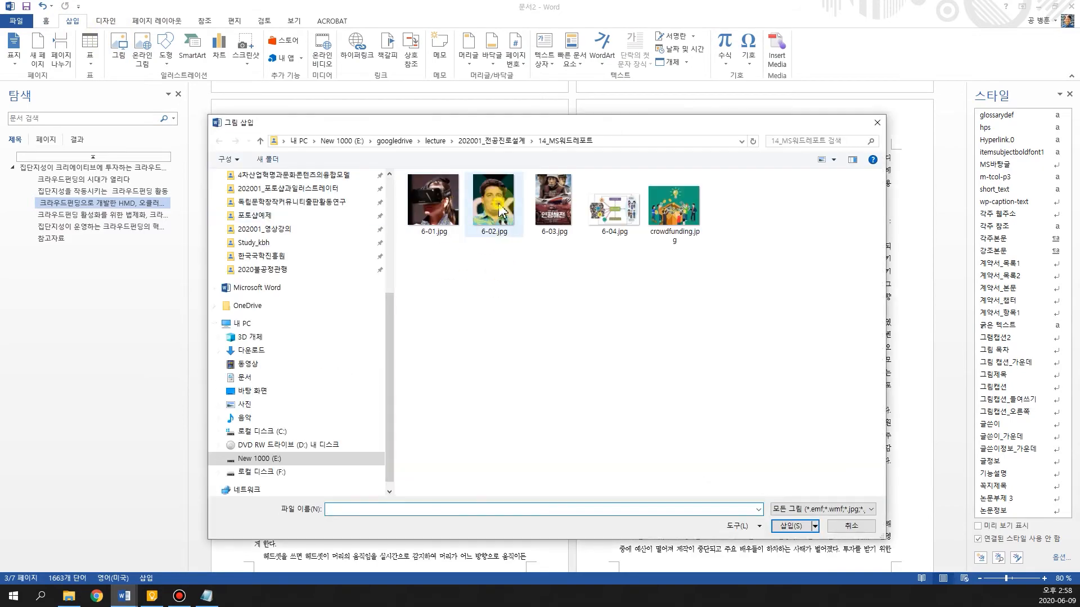
left_click(794, 531)
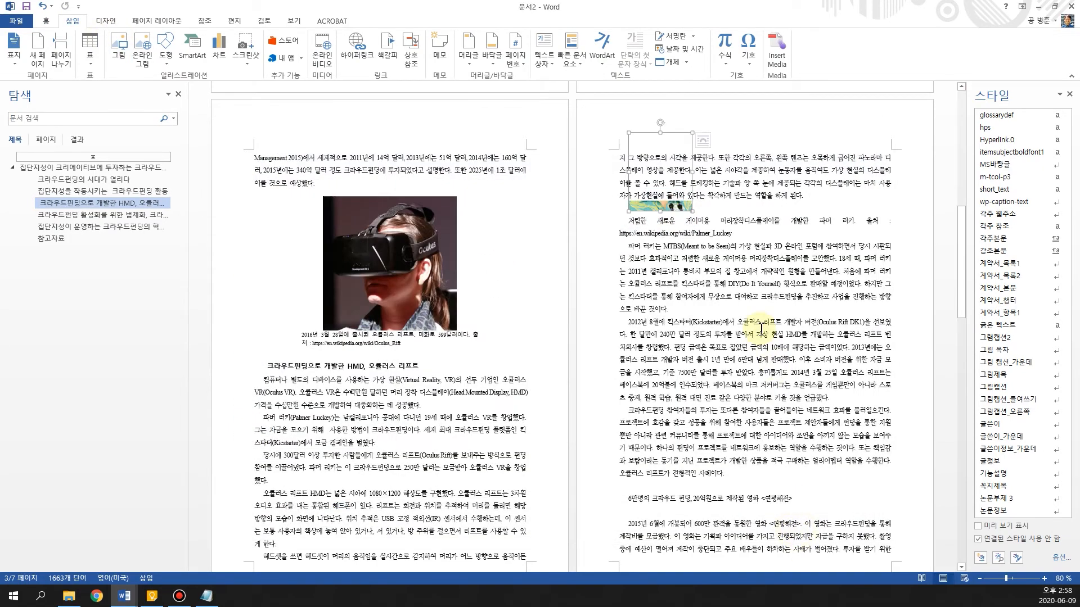
Give the portrait top-and-bottom text wrapping, move it to the middle of the column, and delete the empty line above its caption
left_click(707, 139)
left_click(741, 240)
left_click_drag(660, 193, 745, 256)
left_click(655, 294)
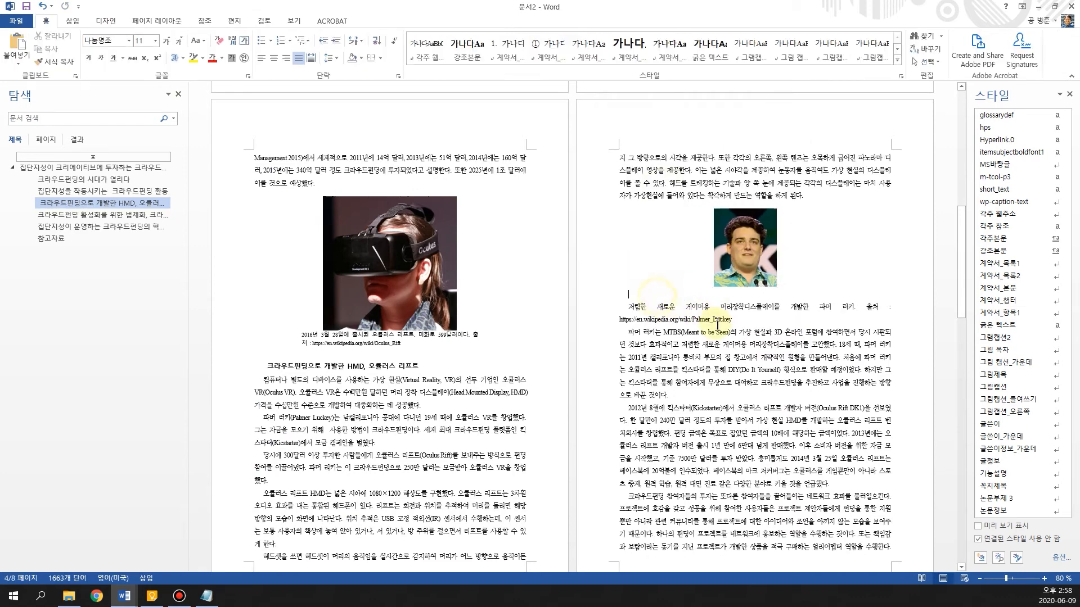
key("BackSpace")
Enlarge the portrait on page 4 proportionally and apply the 그림캡션 style to the two-line caption below it
left_click(745, 236)
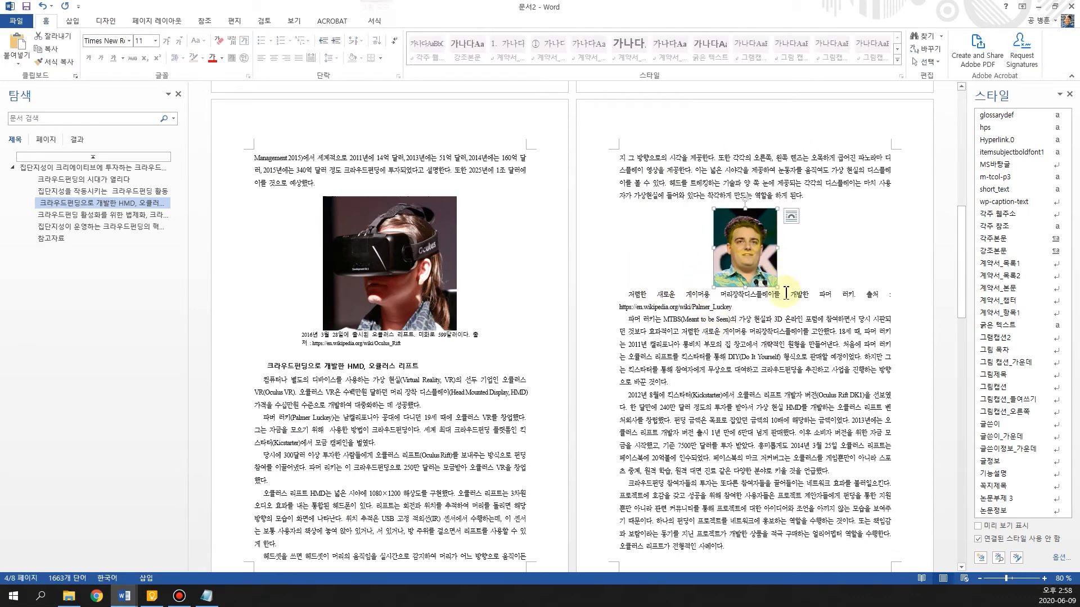
left_click_drag(778, 288, 803, 321)
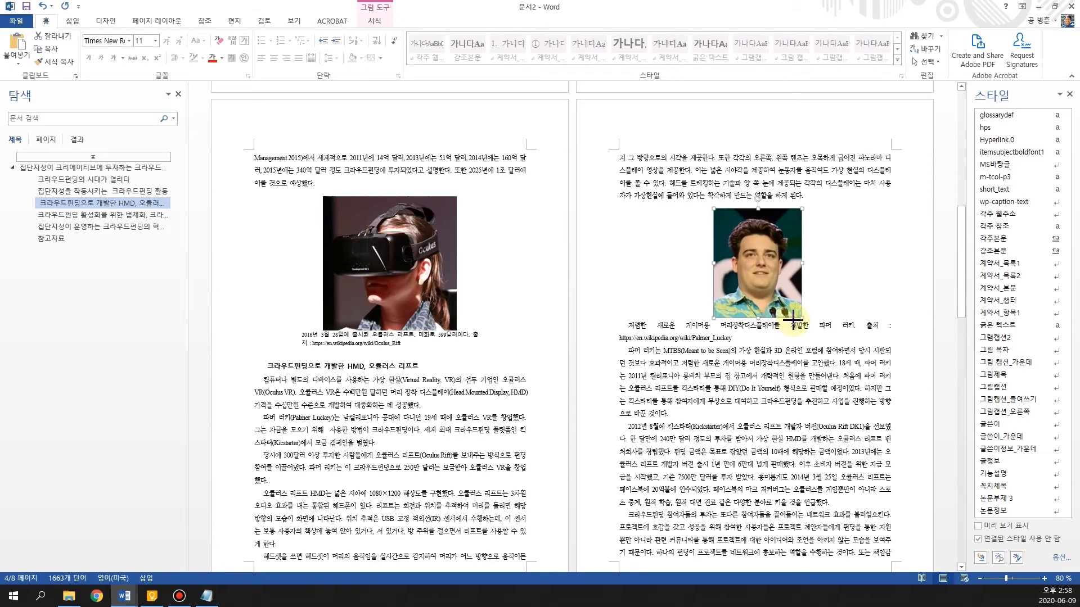
left_click_drag(636, 329, 734, 340)
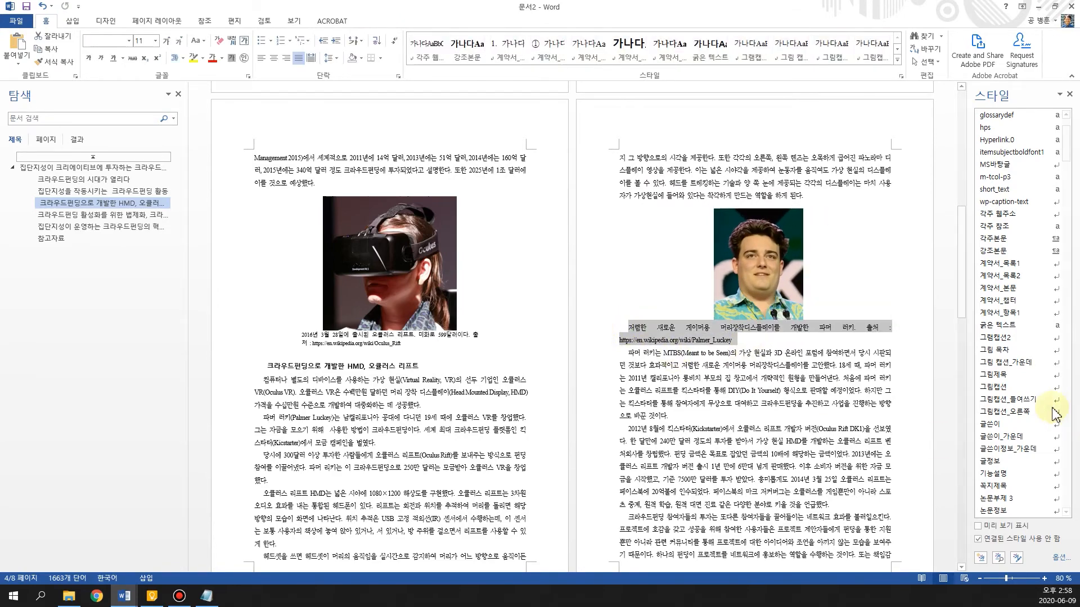
left_click(1007, 387)
Insert the picture 6-03.jpg in the empty line above the <연평해전> movie caption on page 5
scroll(646, 441, "down", 10)
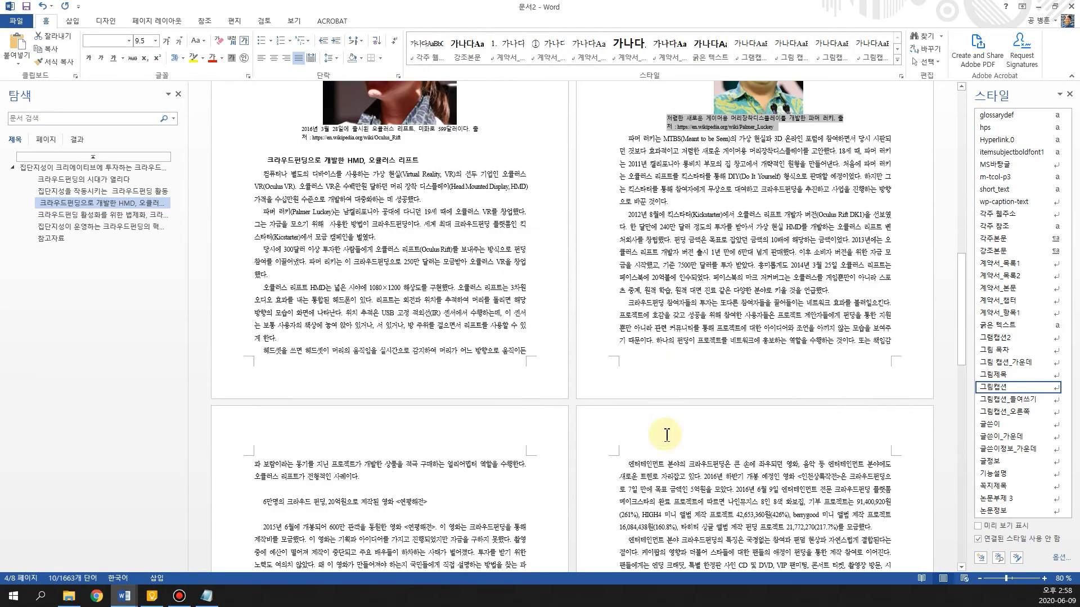
left_click(295, 345)
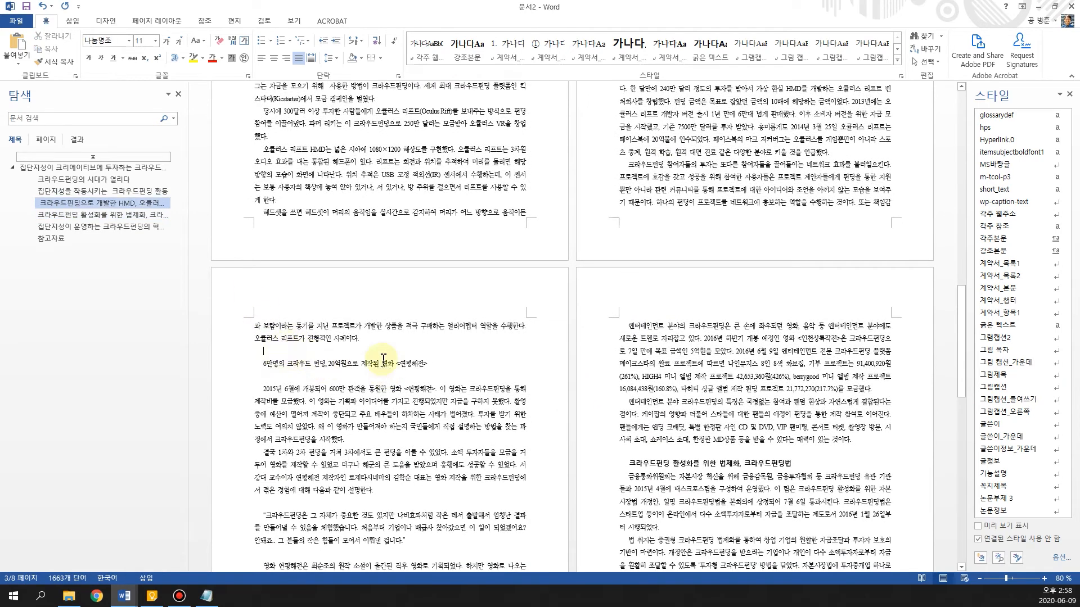
left_click(72, 21)
left_click(119, 49)
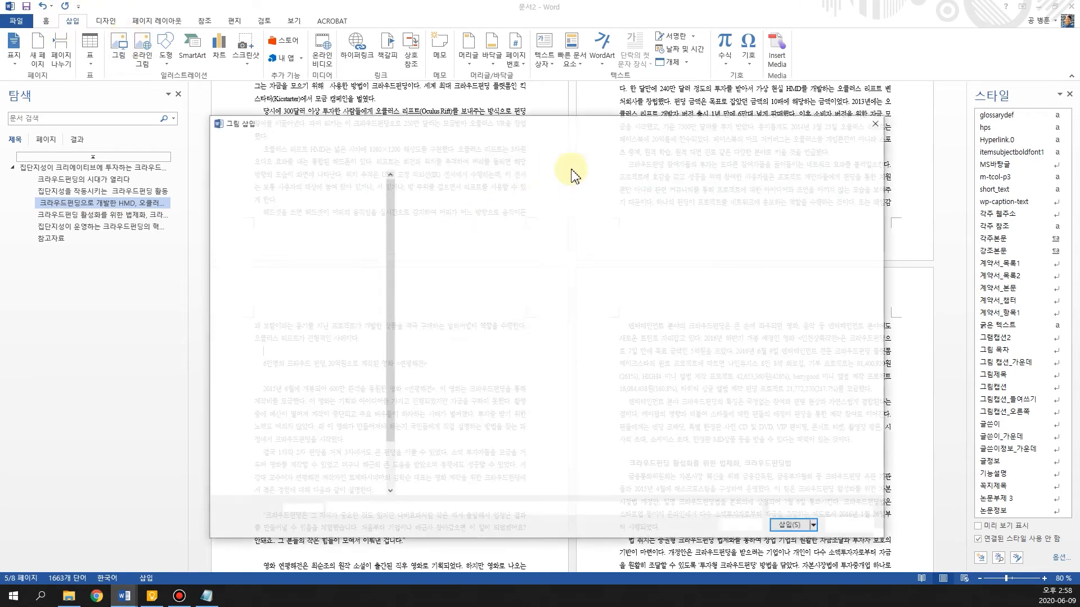
left_click(554, 203)
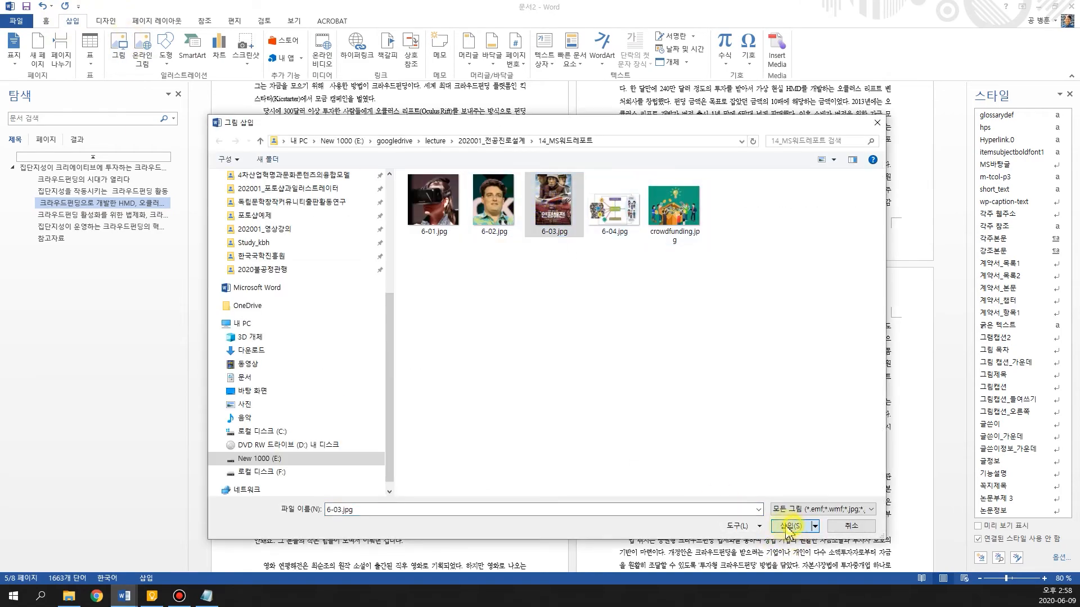
left_click(790, 526)
scroll(394, 338, "up", 5)
scroll(449, 325, "down", 3)
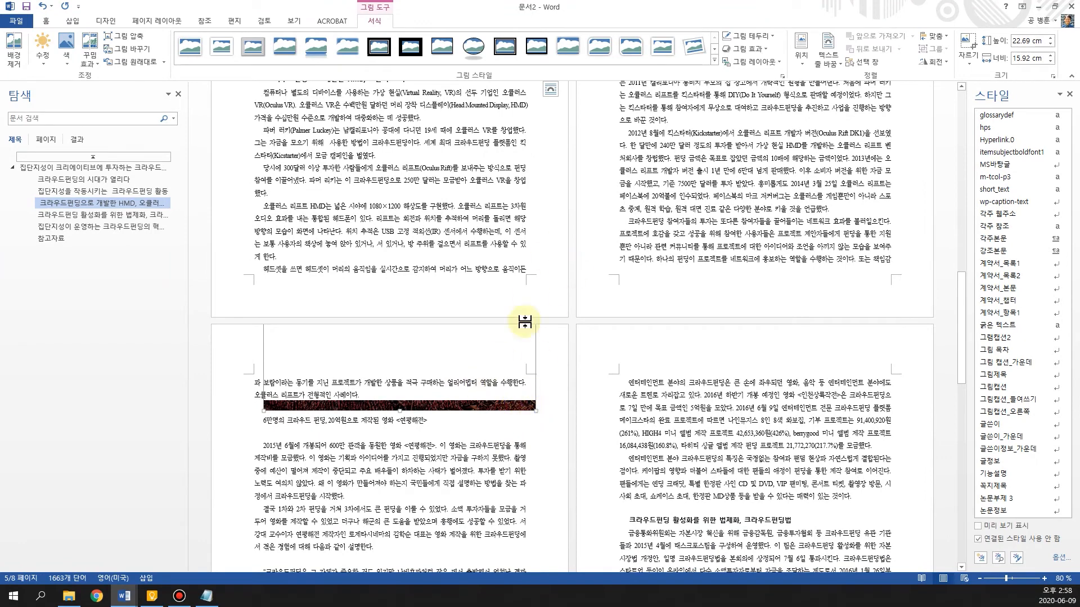
Give the <연평해전> poster top-and-bottom text wrapping, shrink it proportionally to about 9.3 × 6.5 cm, and place it above its caption
left_click(550, 90)
left_click(575, 195)
scroll(703, 397, "down", 3)
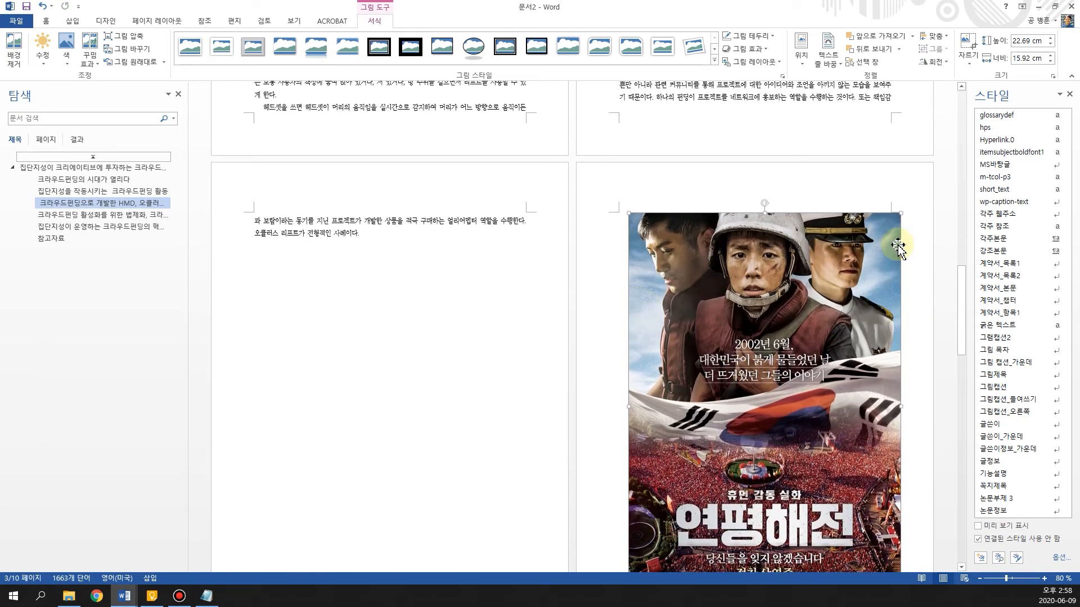
left_click_drag(901, 211, 725, 444)
left_click_drag(695, 505, 382, 309)
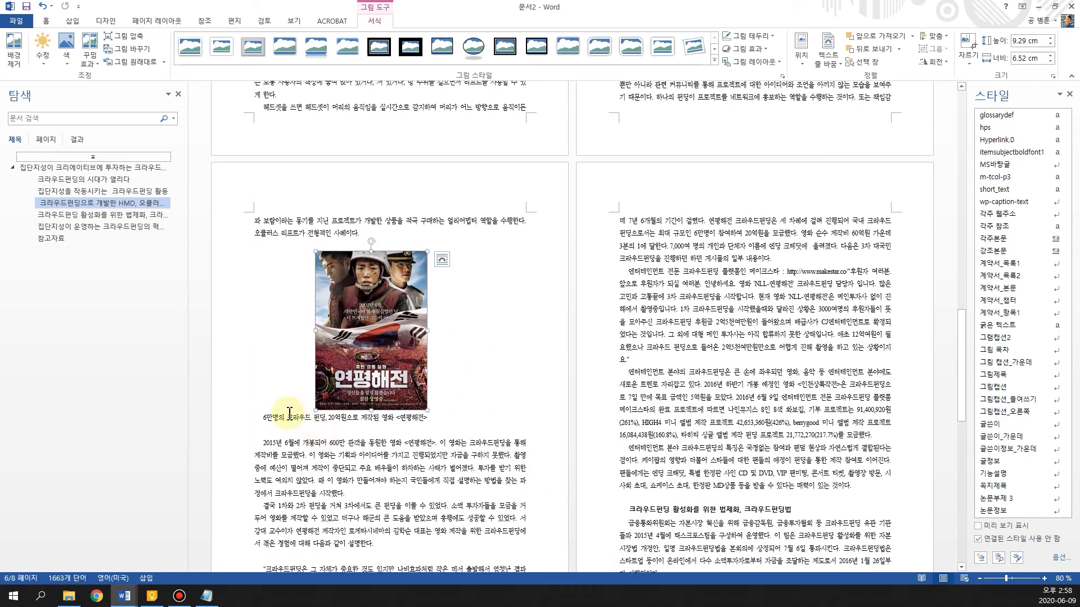
Apply the 그림캡션 style to the caption below the movie poster and shift the poster slightly to centre it above the caption
left_click_drag(258, 416, 425, 430)
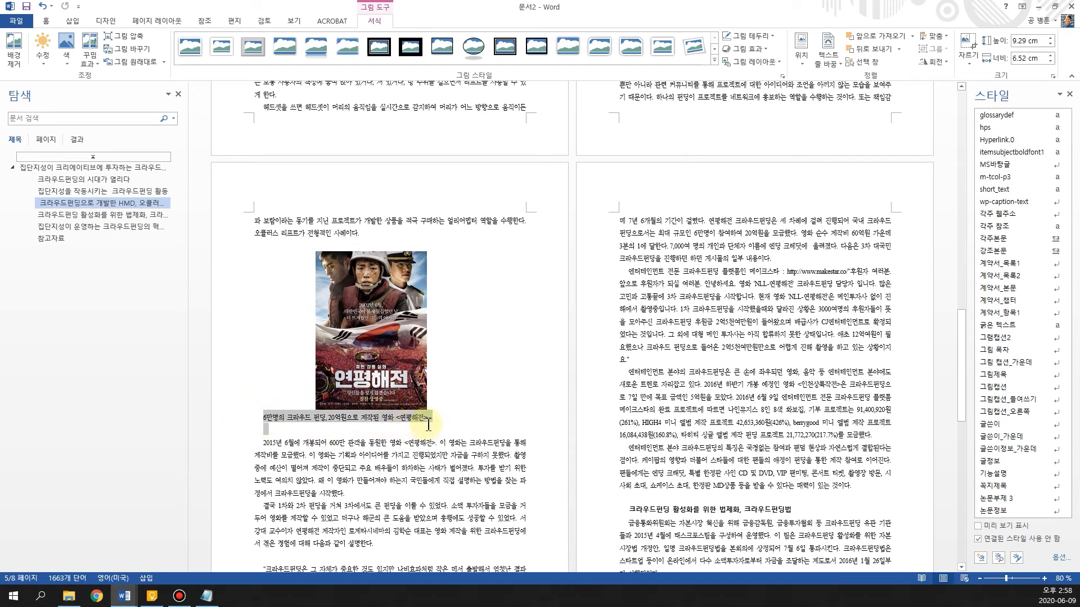
left_click(1019, 388)
left_click(343, 449)
scroll(366, 450, "down", 2)
left_click_drag(376, 307, 385, 307)
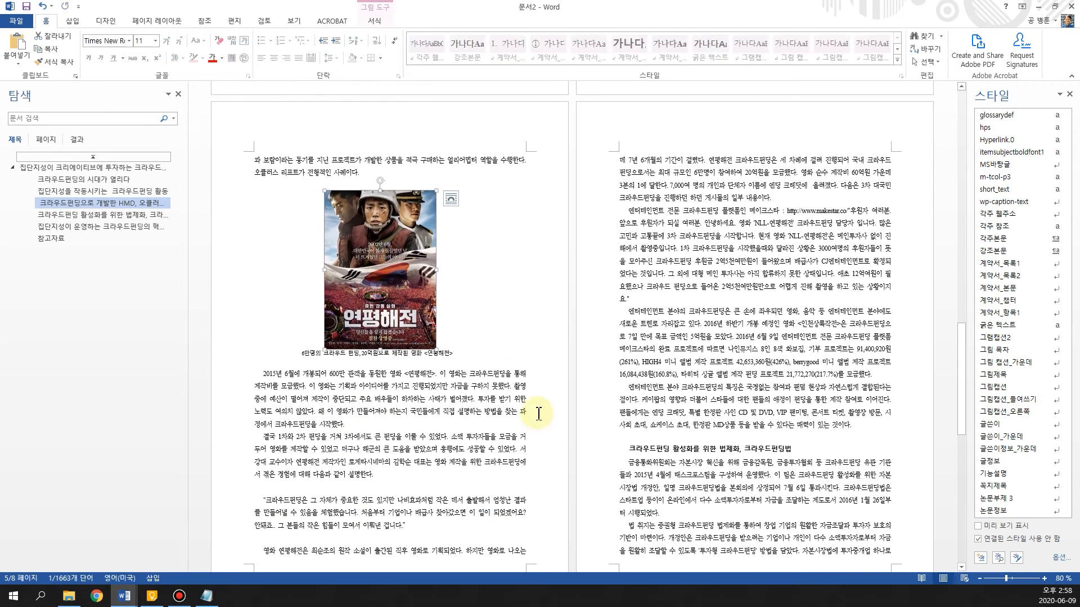
Insert the picture 6-04.jpg in the empty line above the heading 집단지성이 운영하는 크라우드펀딩의 혁신성
scroll(538, 394, "down", 20)
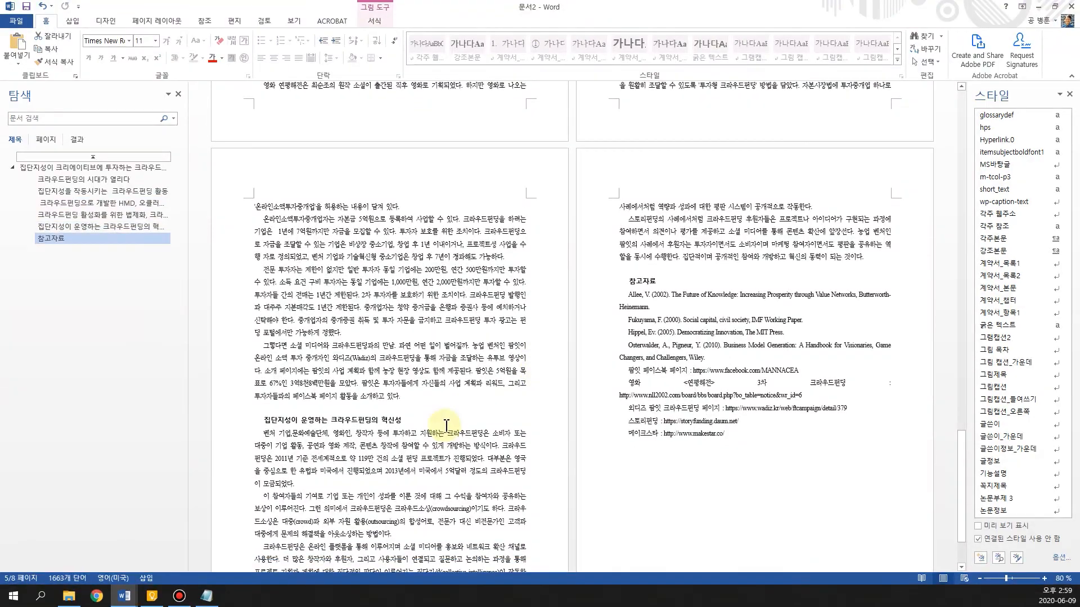
scroll(446, 426, "down", 3)
left_click(311, 329)
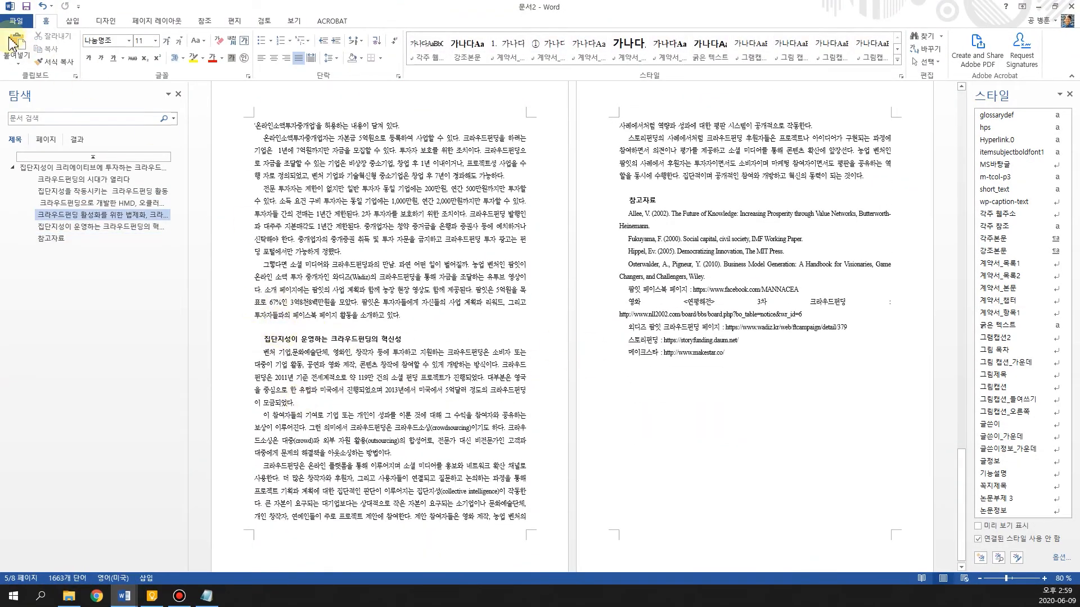
left_click(72, 21)
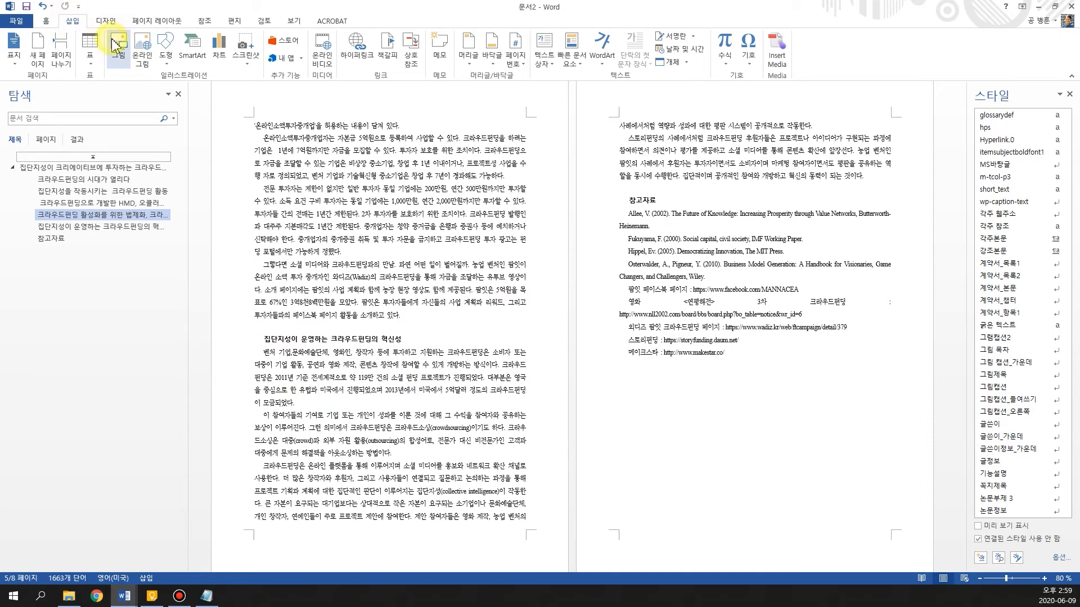
left_click(116, 45)
left_click(615, 216)
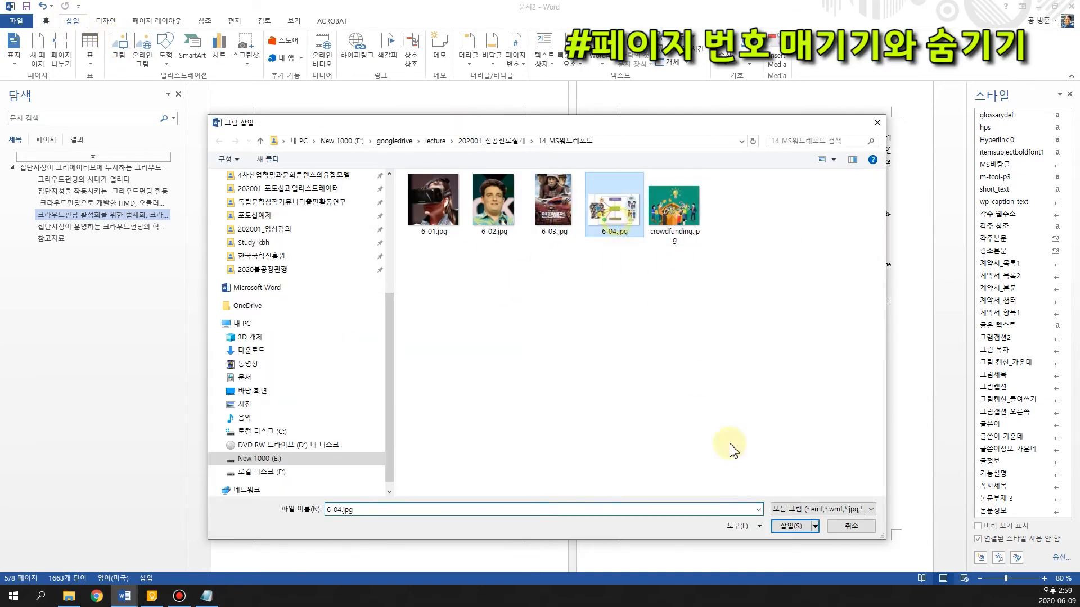
left_click(790, 526)
Give the crowdfunding diagram top-and-bottom wrapping, shrink it proportionally, and centre it just above the heading 집단지성이 운영하는 크라우드펀딩의 혁신성
left_click(551, 171)
left_click(585, 271)
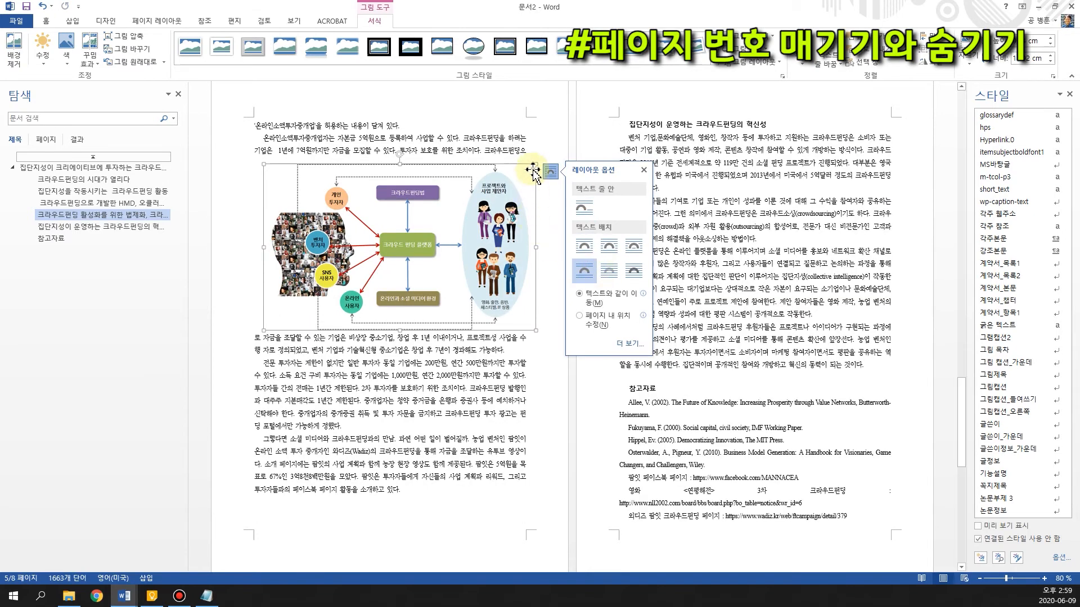
left_click_drag(531, 166, 462, 209)
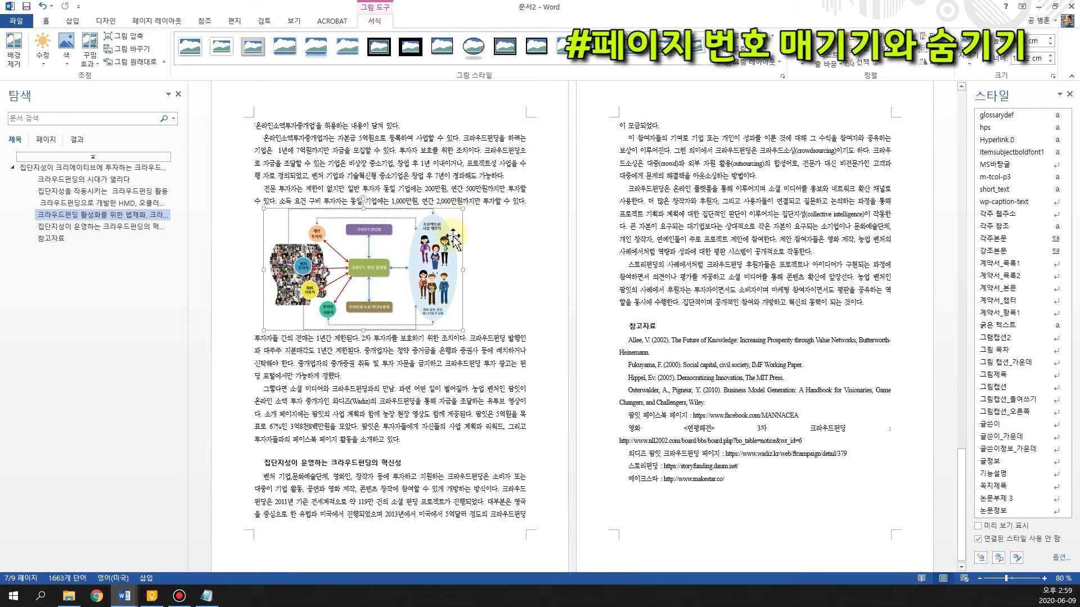
left_click_drag(362, 262, 380, 381)
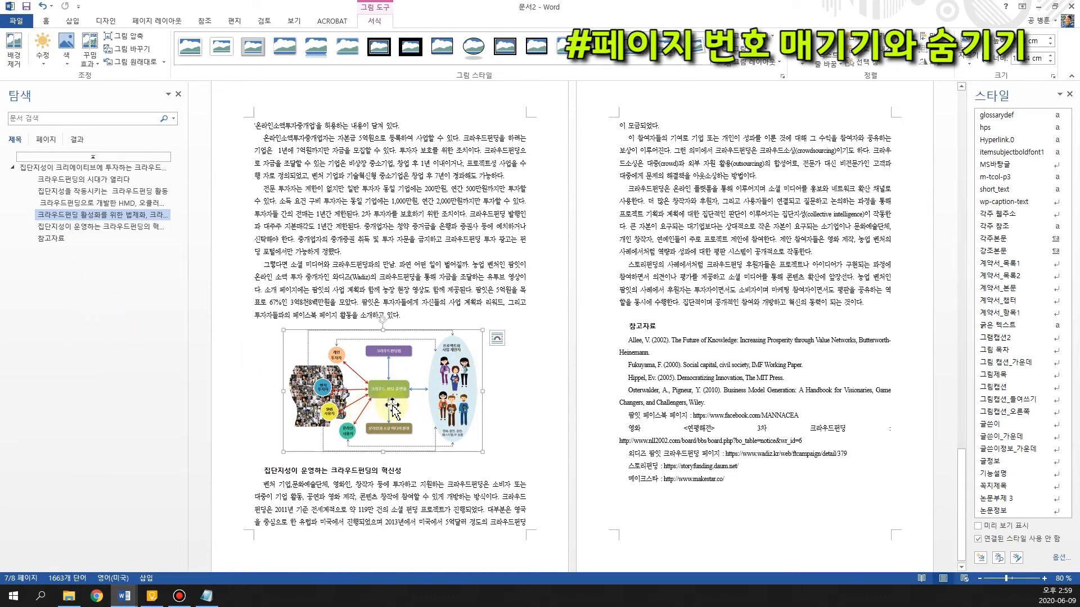
Return to the cover page and place the text cursor in the empty line at its bottom
scroll(406, 309, "up", 10)
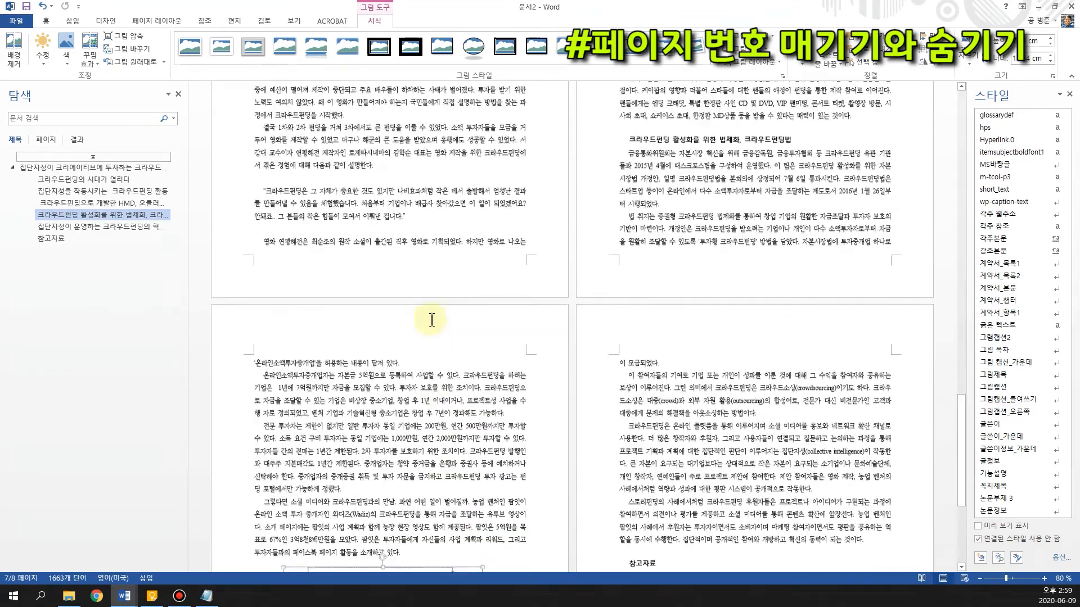
scroll(418, 279, "up", 15)
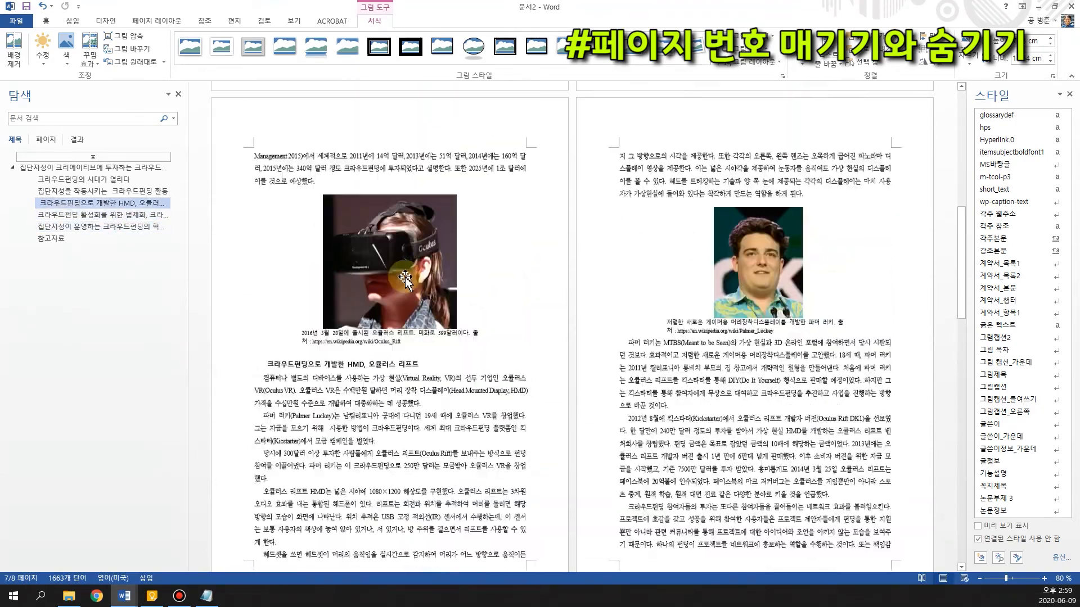
scroll(382, 326, "up", 1)
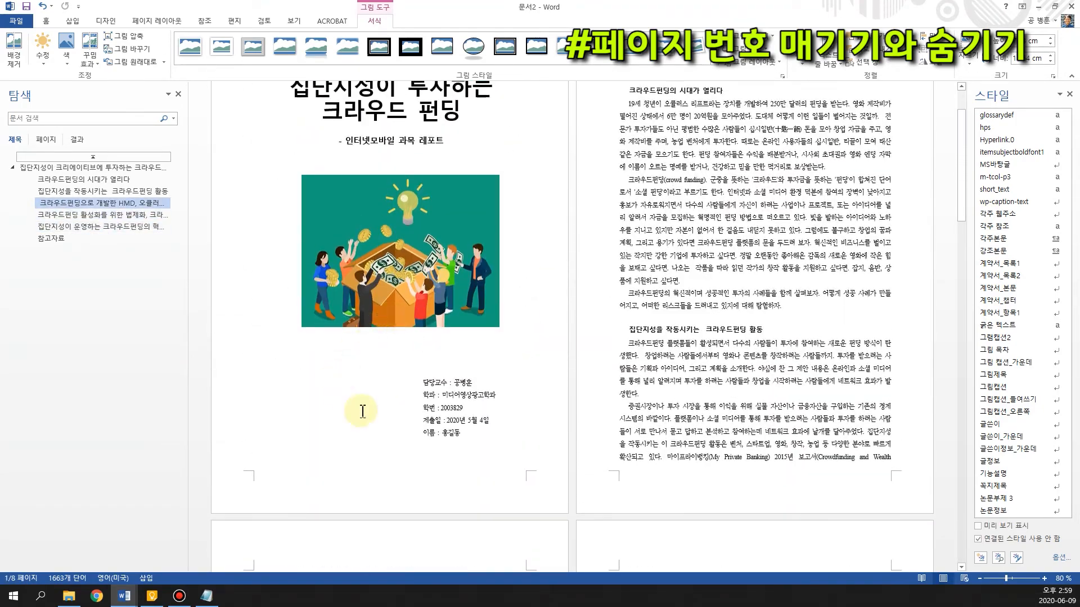
left_click(346, 453)
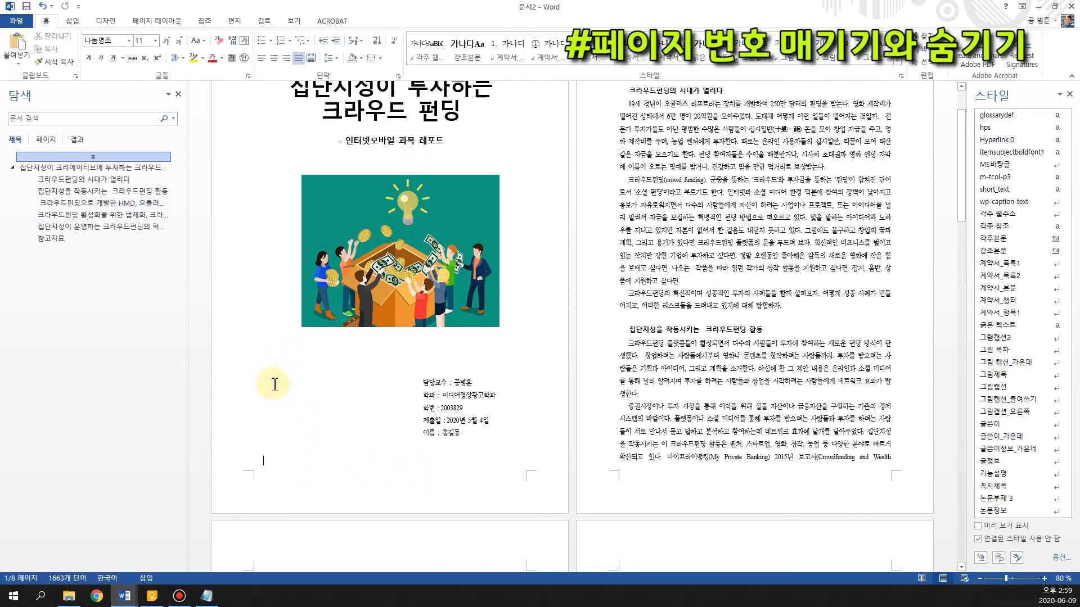
scroll(394, 444, "down", 2)
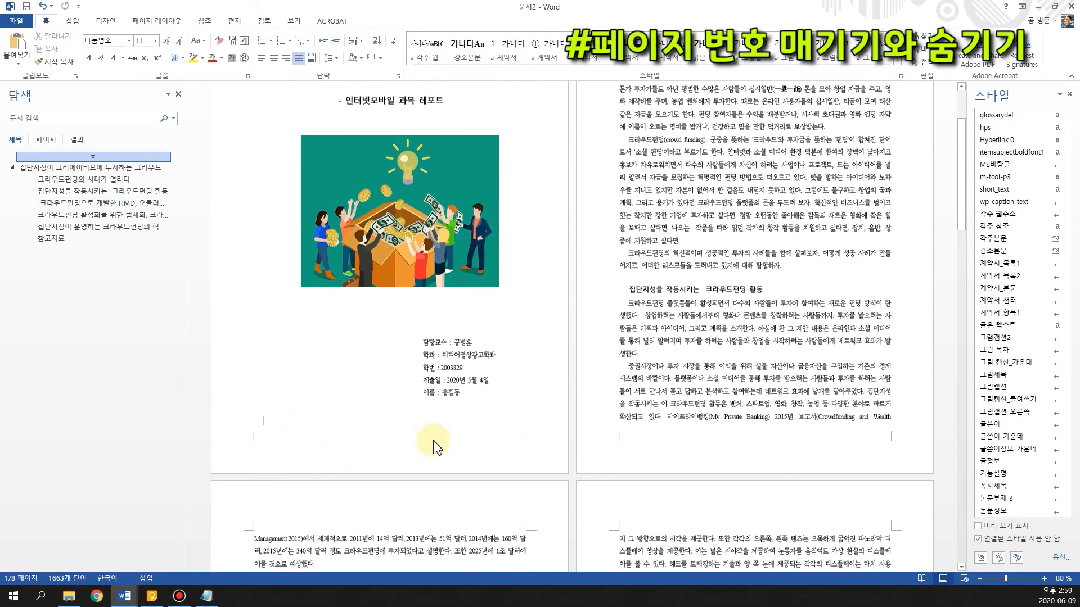
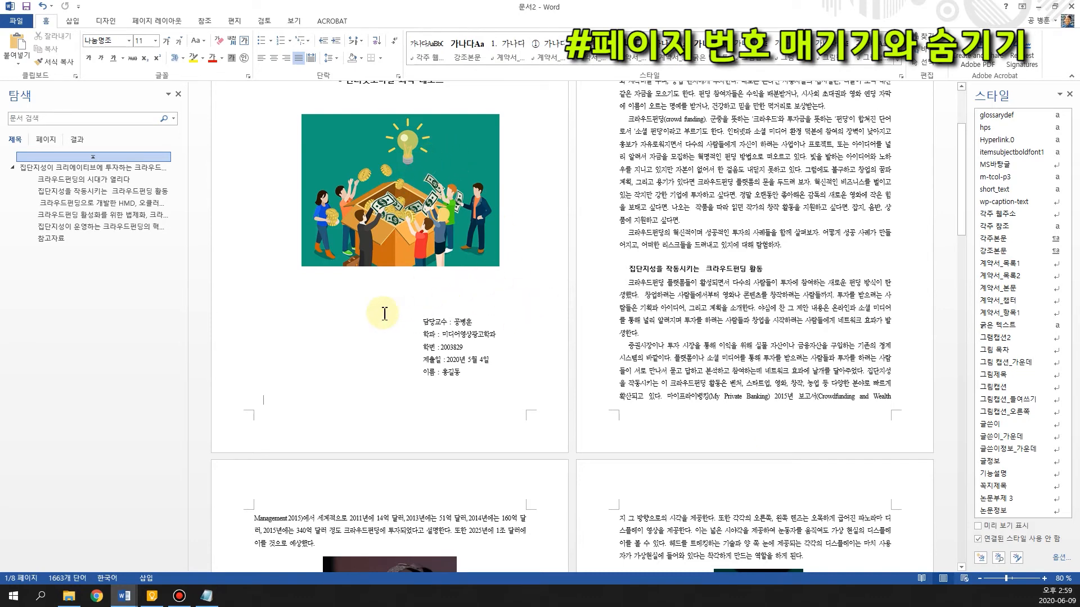
Insert page numbers at the bottom of the pages in the 일반 번호 2 design and delete the extra blank footer line
left_click(72, 22)
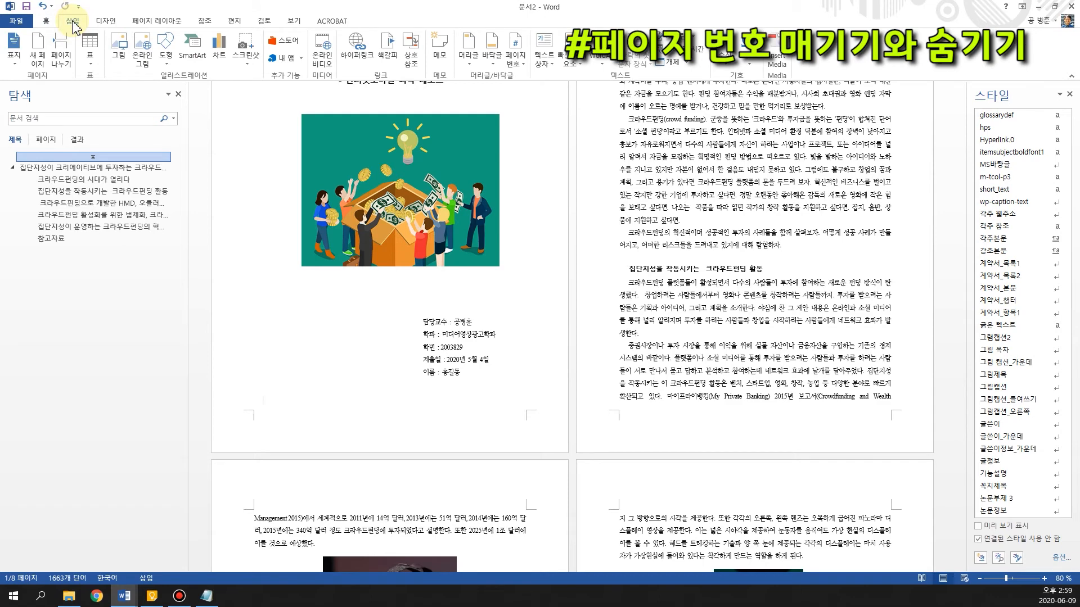
left_click(515, 72)
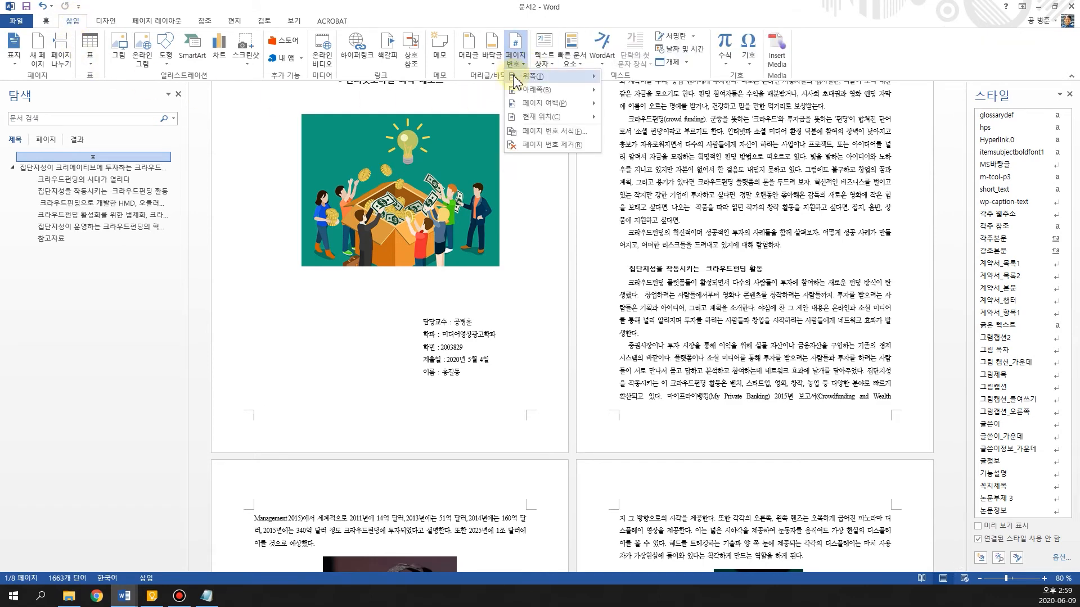
mouse_move(526, 77)
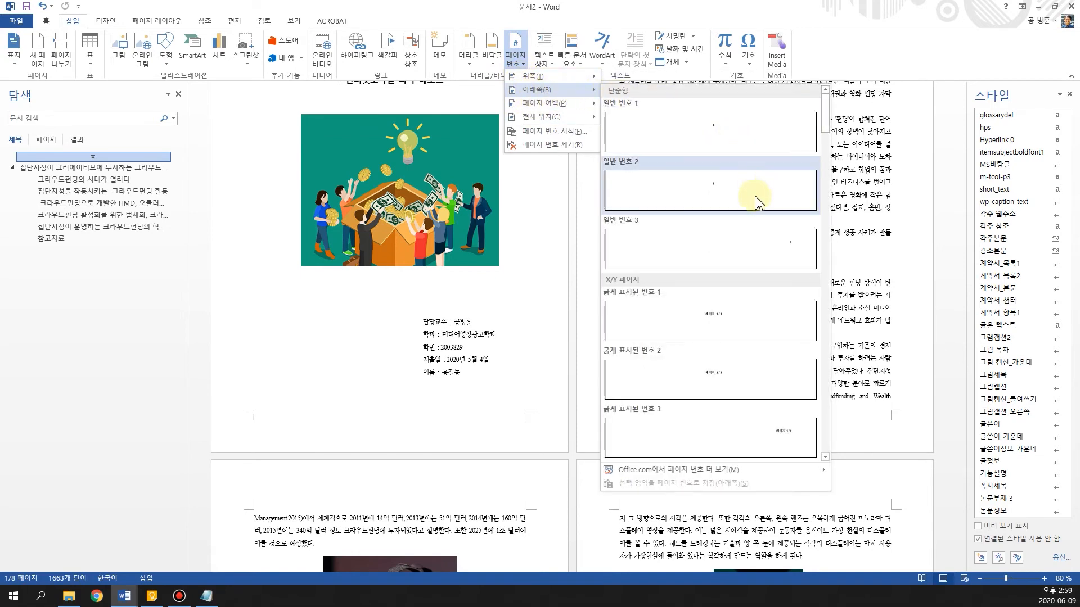
left_click(724, 205)
left_click(408, 541)
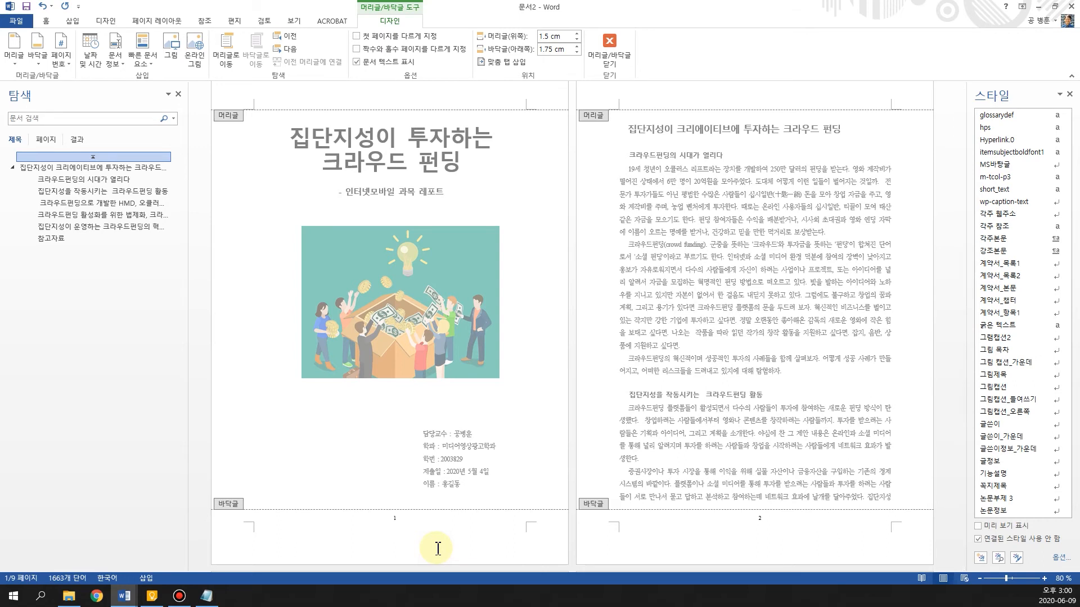
key("BackSpace")
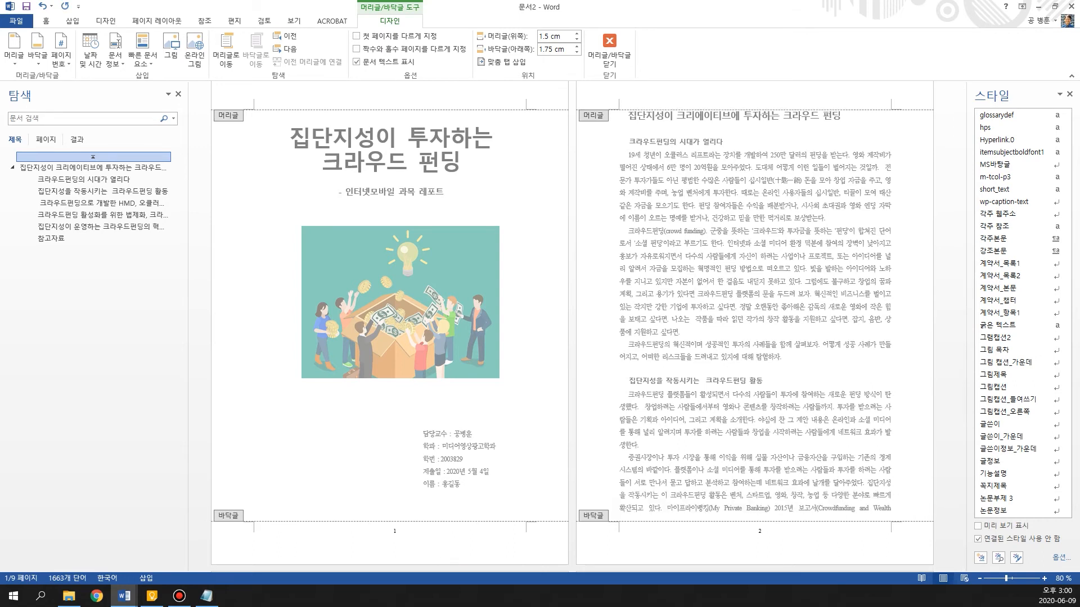
key("BackSpace")
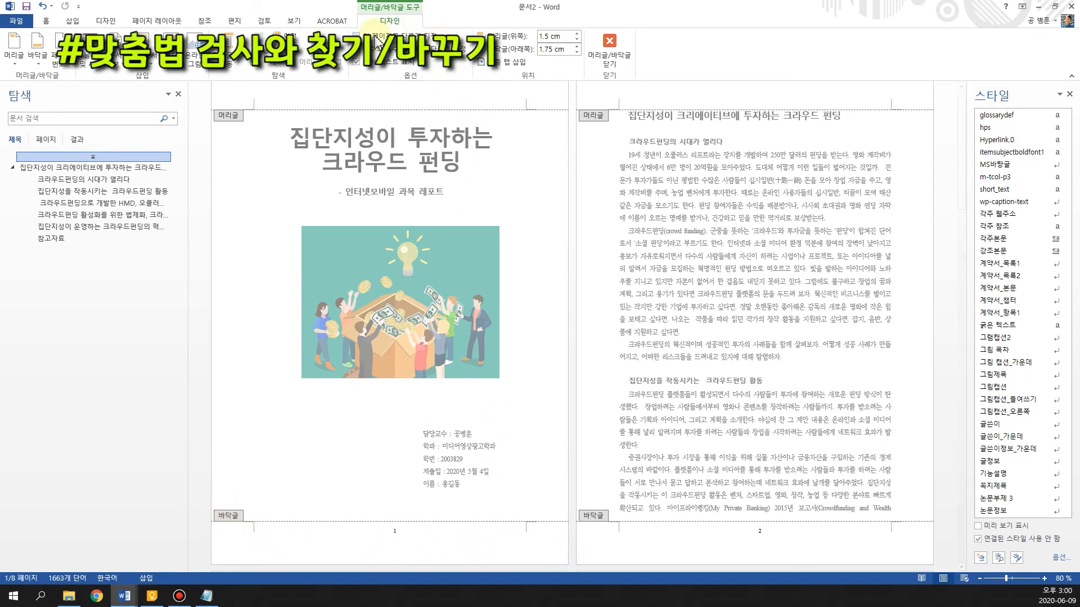
Hide the page number on the cover by making the first page different, and close header and footer editing
left_click(356, 35)
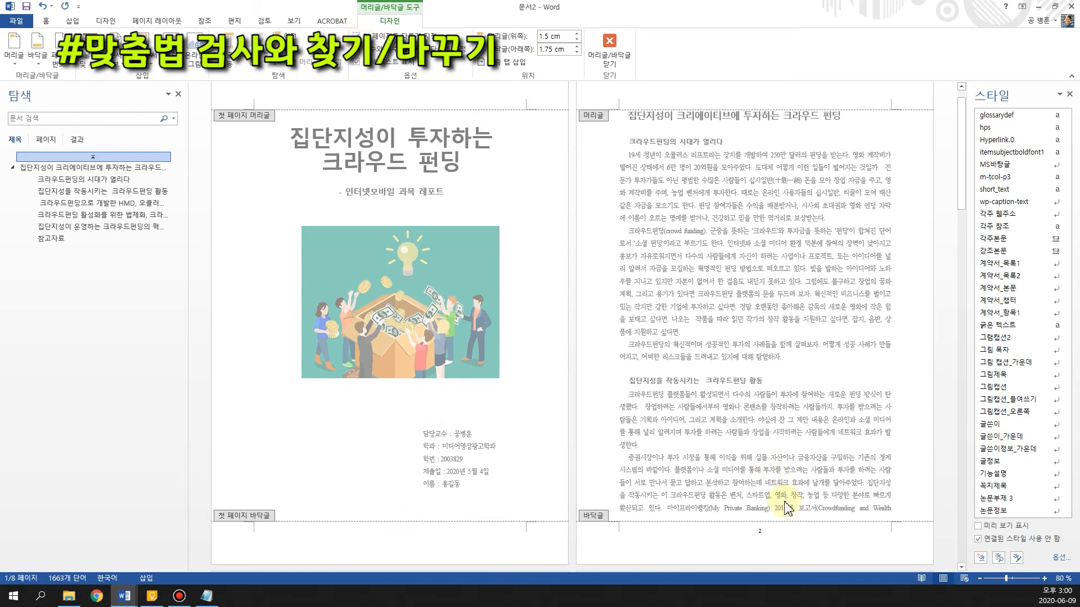
left_click(616, 67)
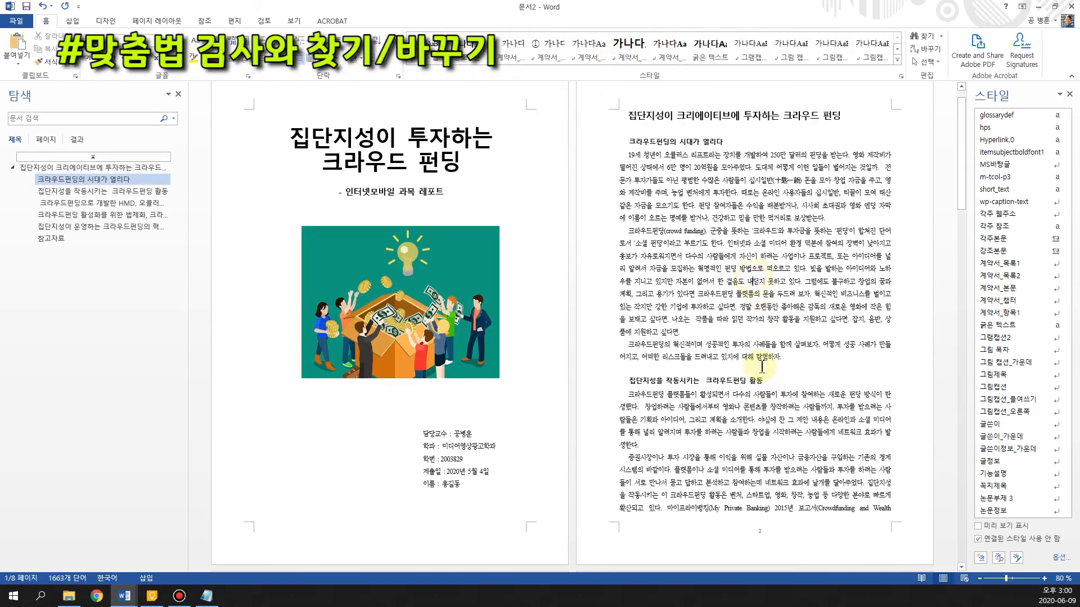
scroll(734, 346, "down", 3)
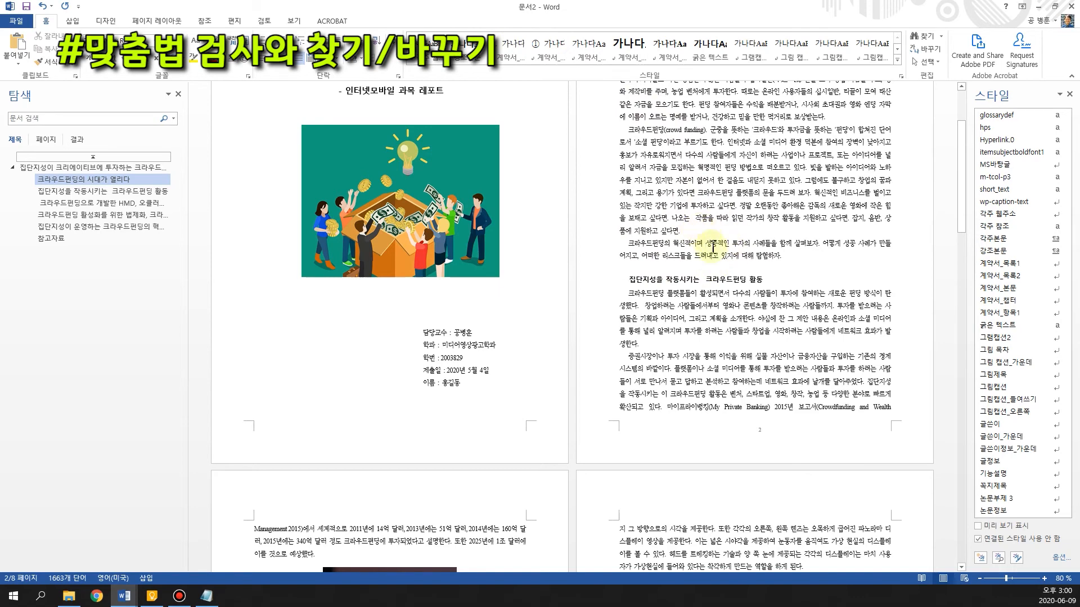
scroll(727, 337, "up", 3)
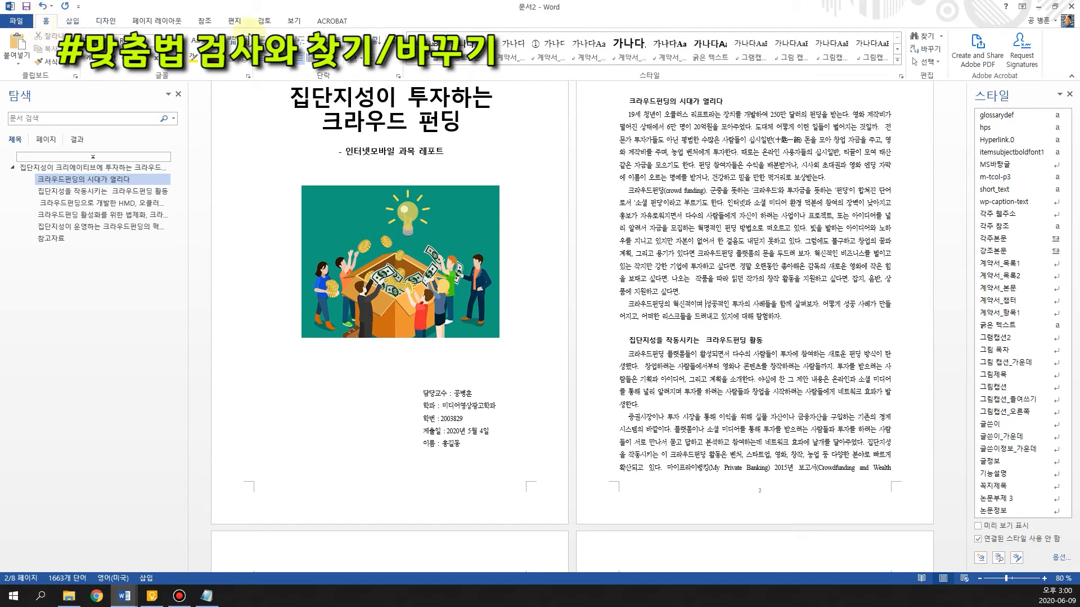
Start the spelling and grammar check from the body heading 집단지성이 크리에이티브에 투자하는 크라우드 펀딩
left_click(265, 22)
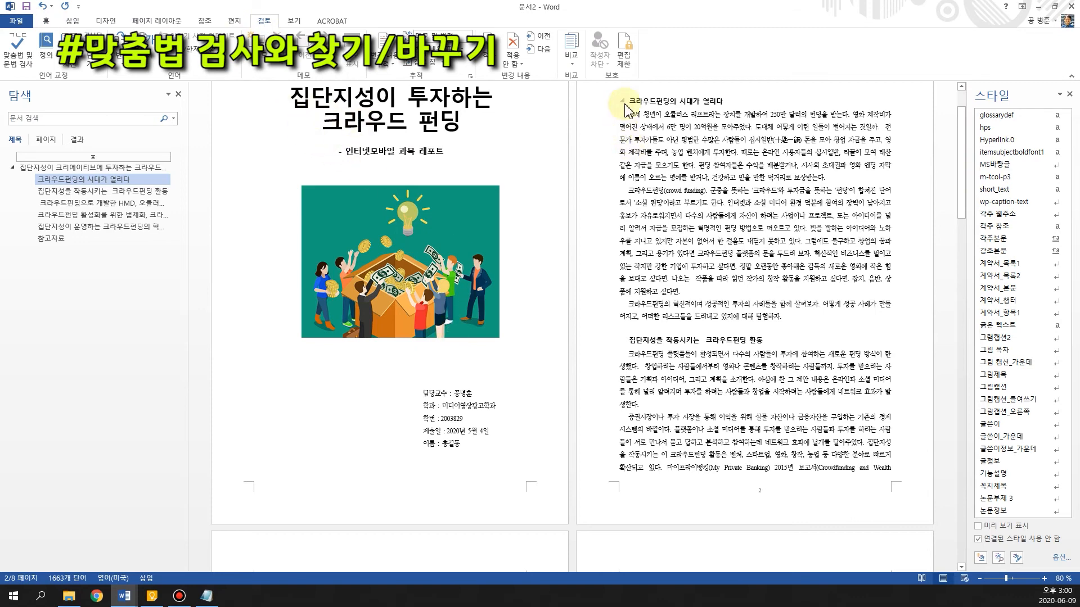
scroll(674, 140, "up", 3)
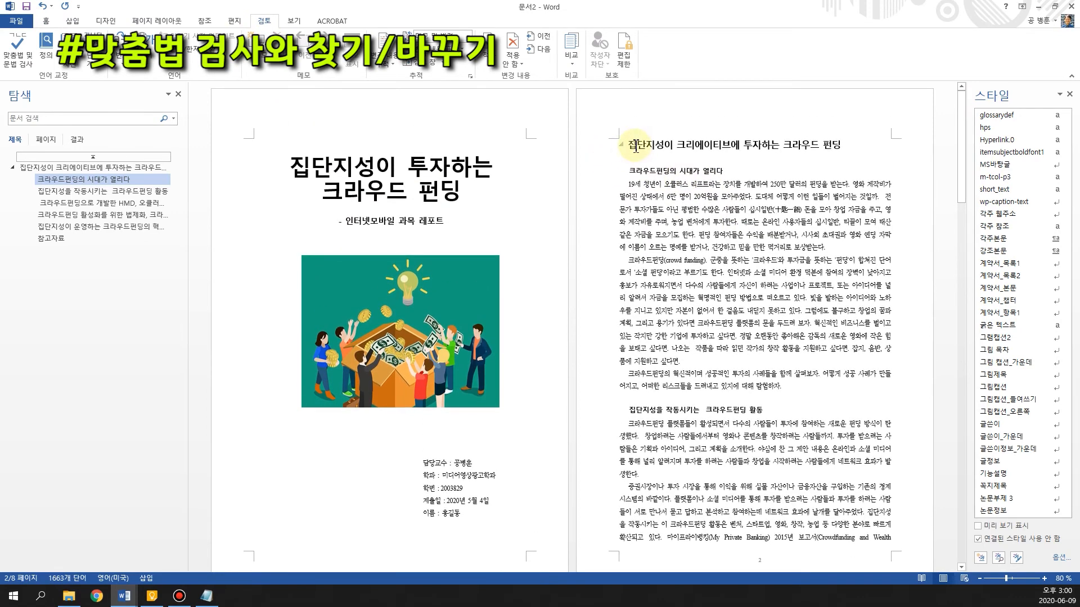
left_click(652, 158)
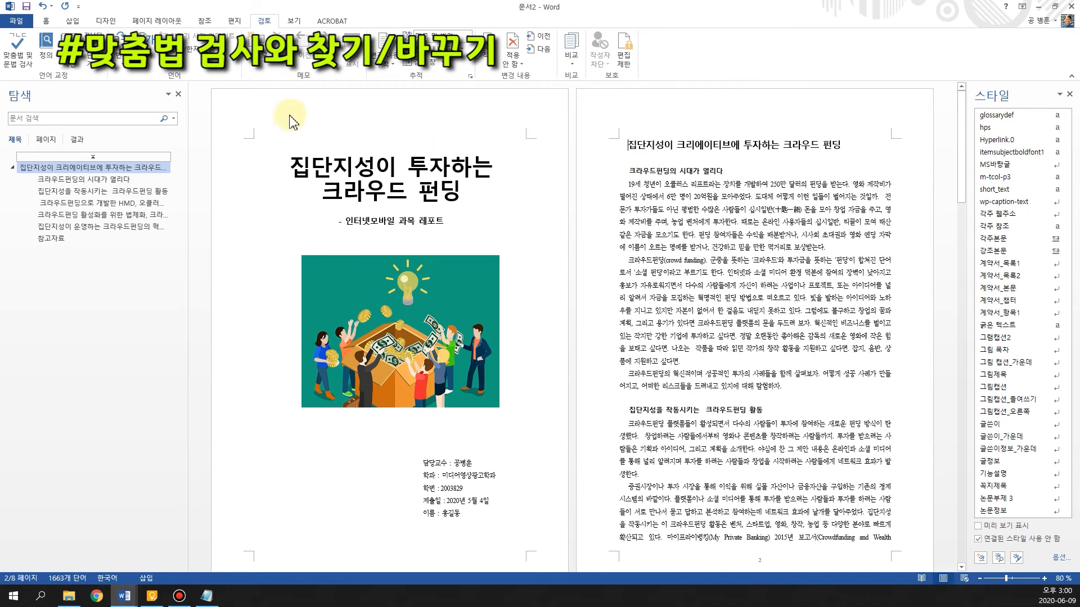
left_click(18, 56)
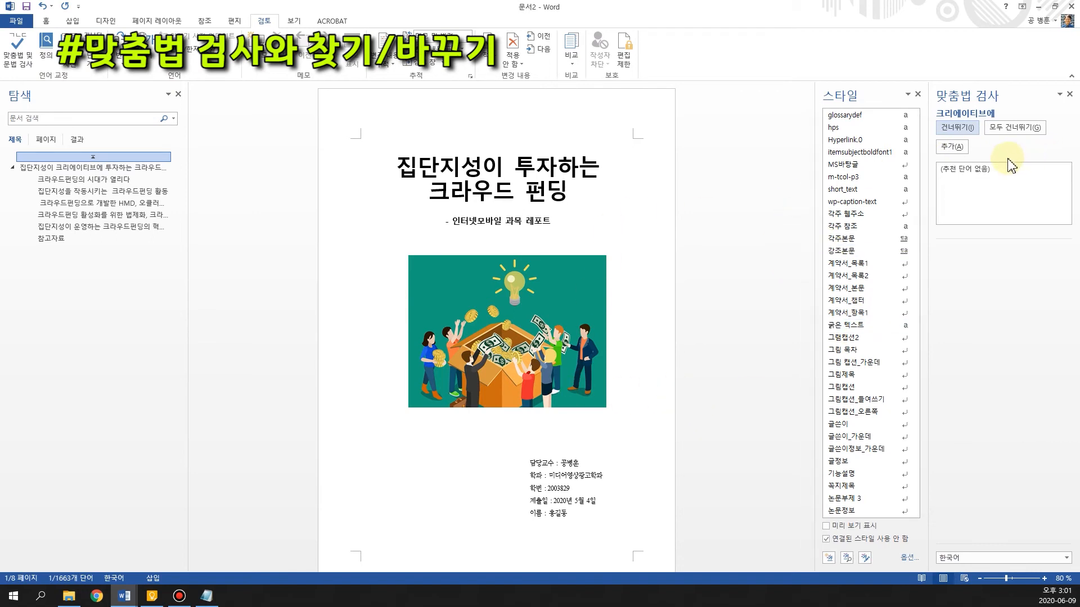
Skip the flagged words such as 크리에이티브에, 펀딩 and 크라우드펀딩의, and change 배분받거나 to the suggested 배분 받거나
left_click(959, 140)
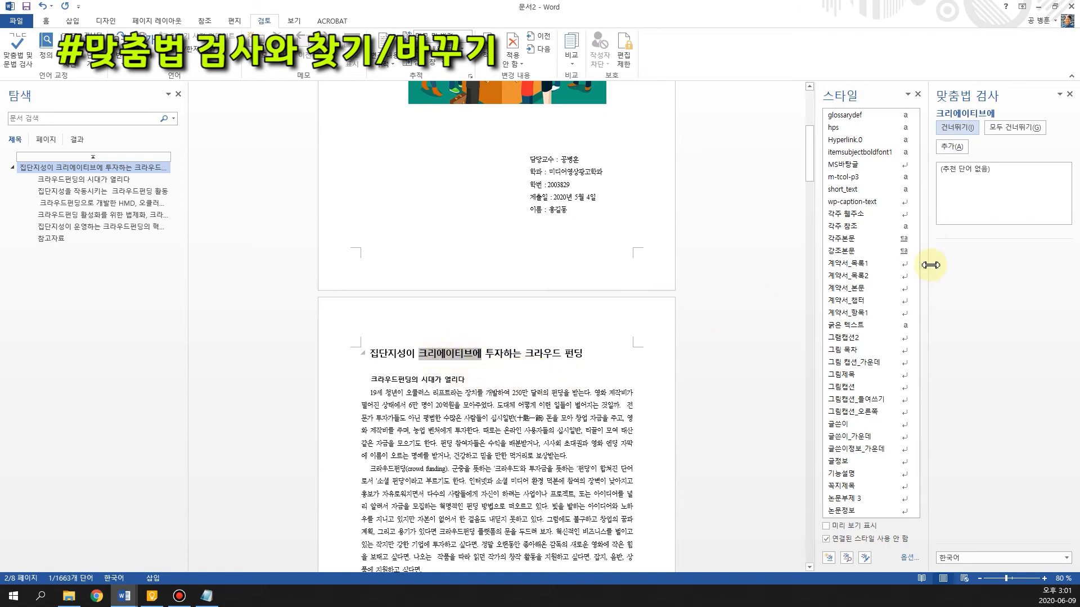
left_click(955, 129)
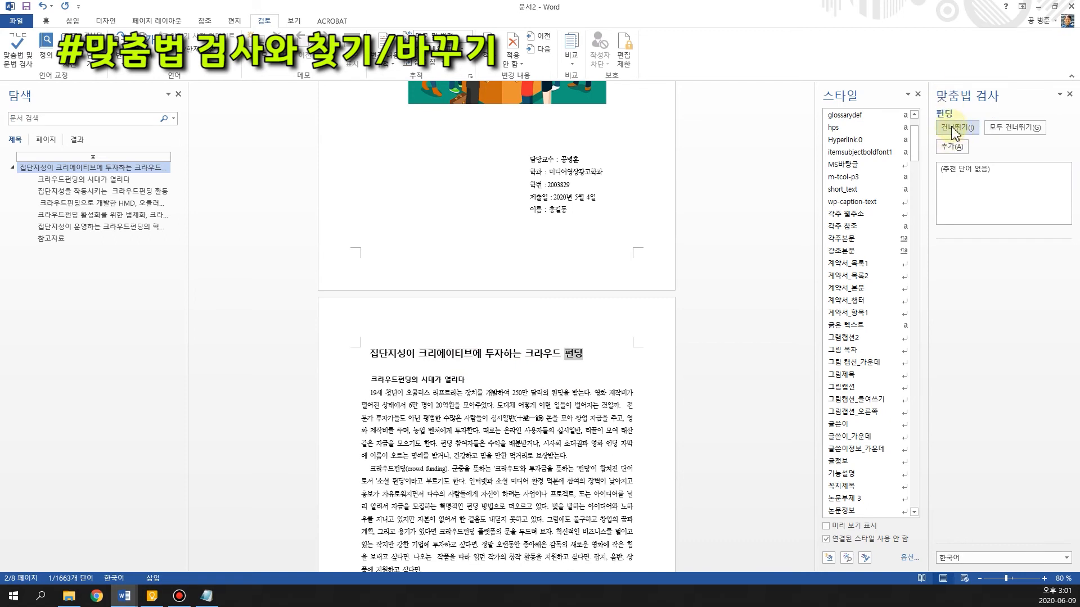
left_click(580, 355)
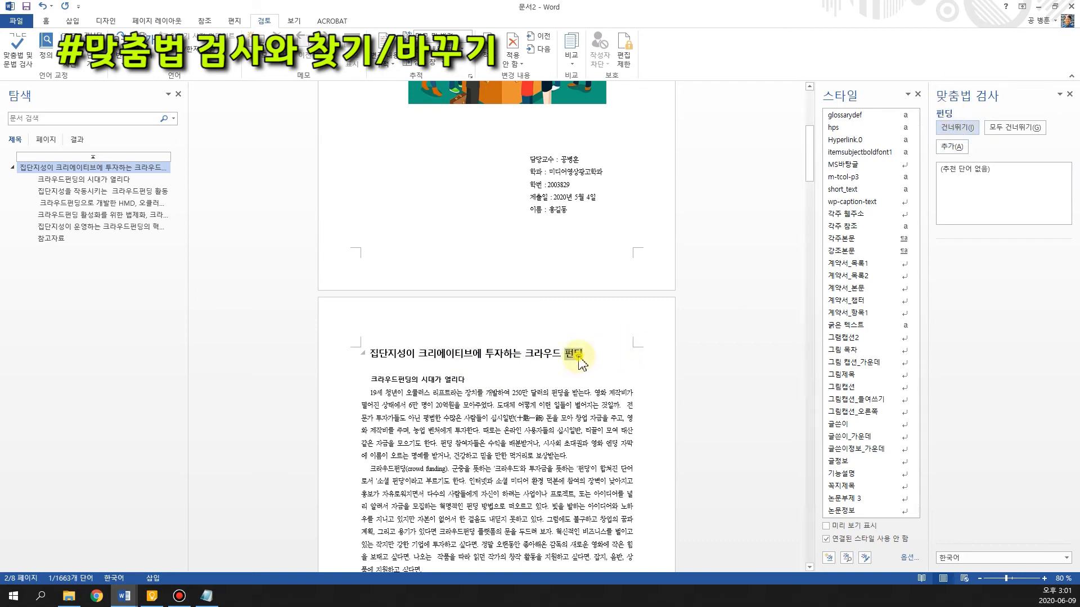
left_click(959, 129)
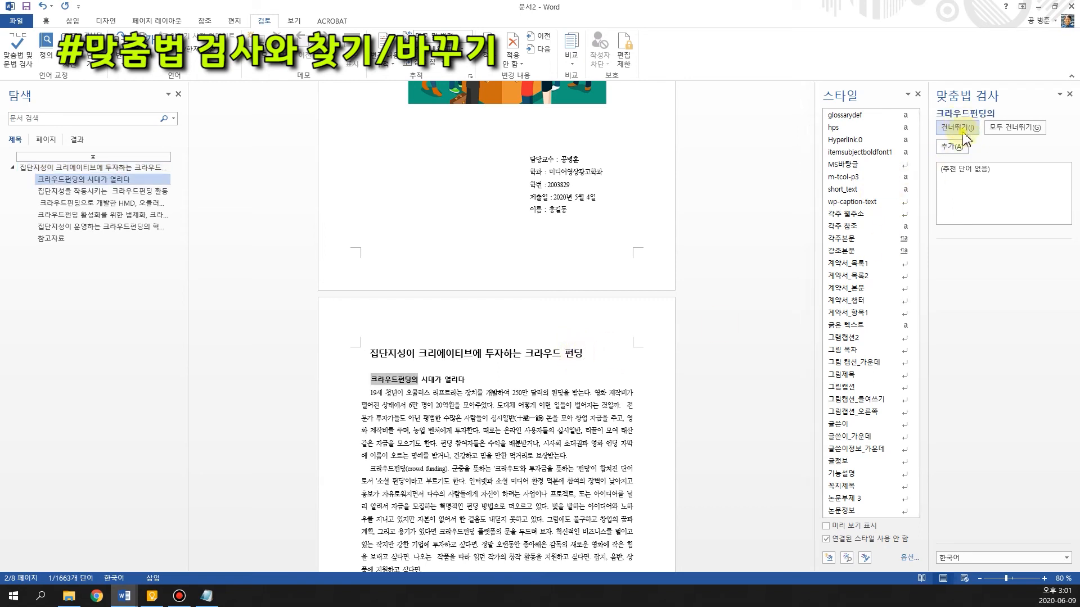
left_click(965, 138)
left_click(965, 138)
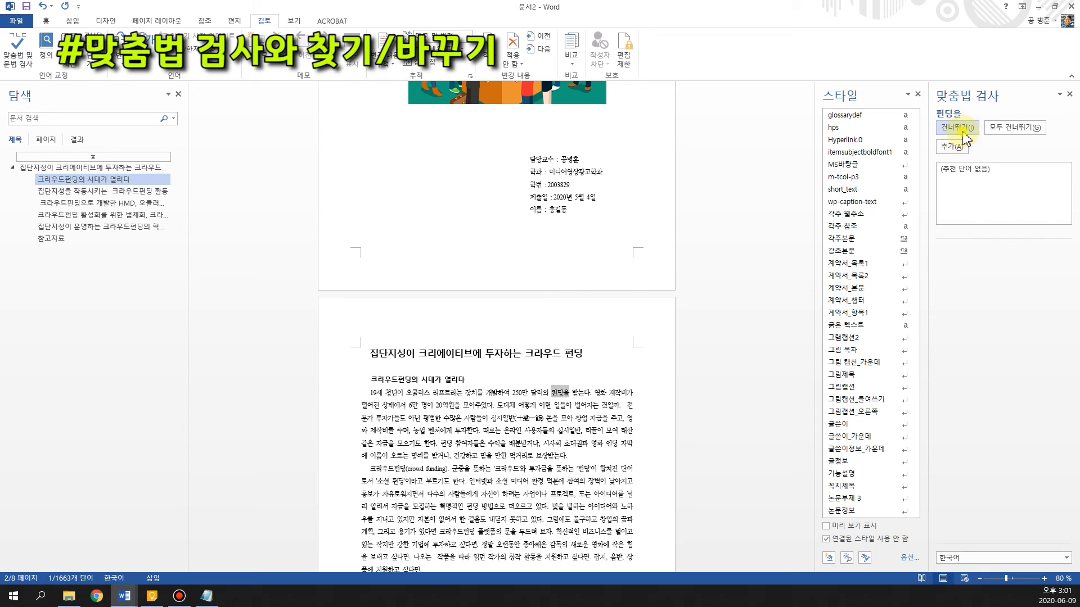
left_click(965, 138)
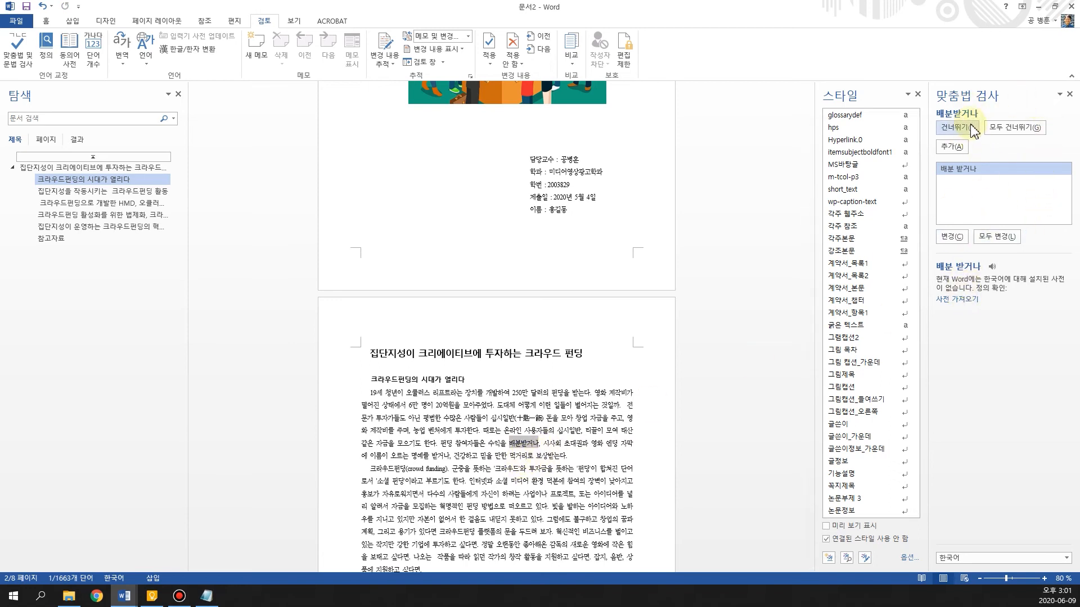
left_click(956, 246)
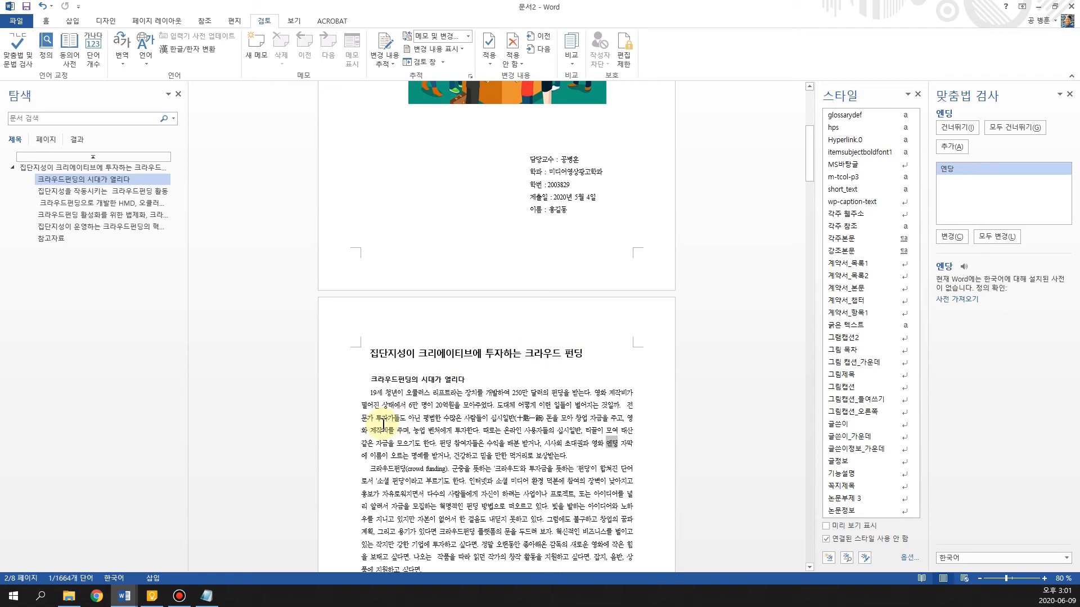
Look through the following pages of the report, end the spelling check, and return to the cover page
scroll(383, 425, "down", 5)
scroll(531, 429, "down", 3)
scroll(527, 430, "down", 7)
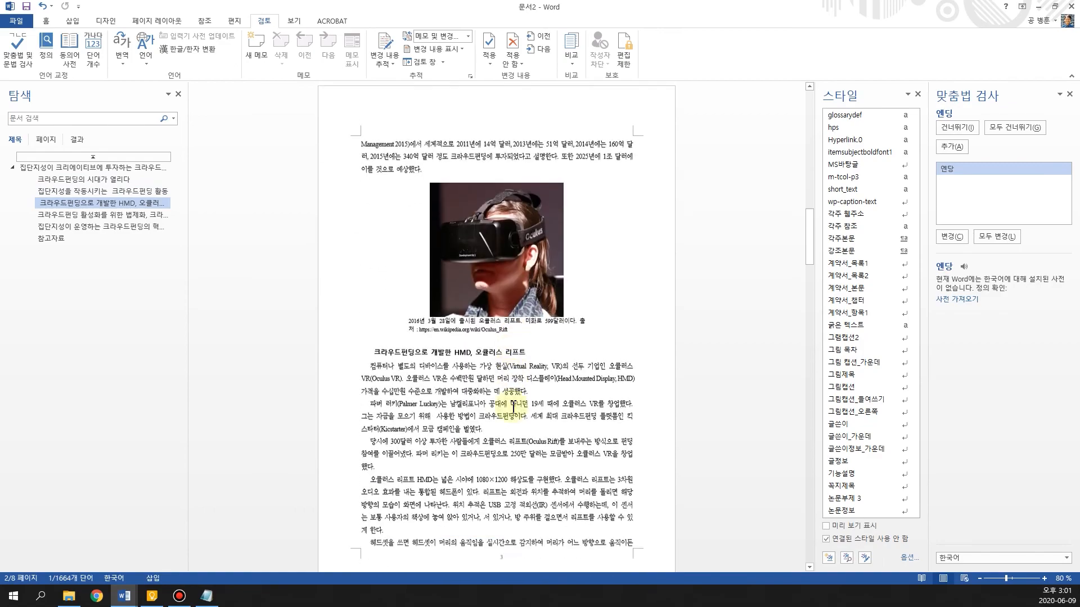
scroll(513, 405, "down", 15)
scroll(498, 412, "down", 5)
left_click_drag(812, 340, 820, 307)
left_click(1069, 94)
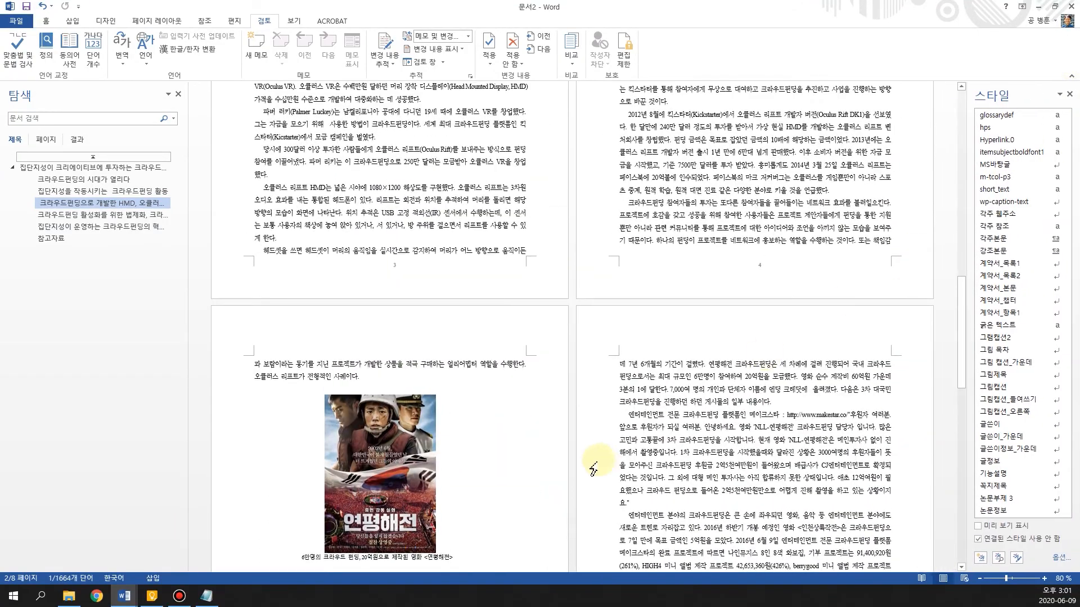
scroll(622, 344, "down", 8)
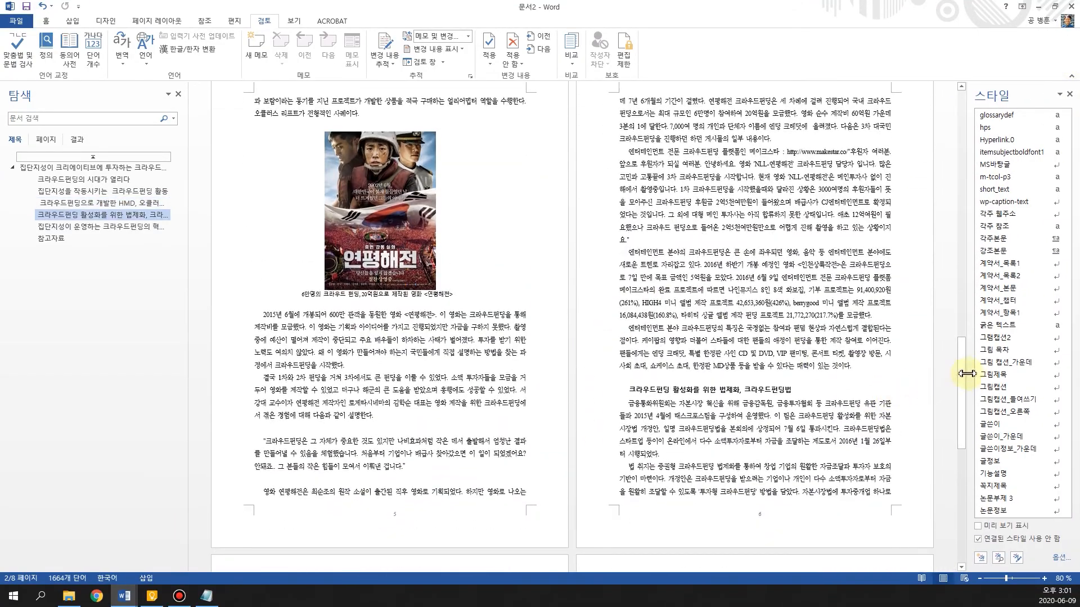
left_click_drag(959, 453, 972, 129)
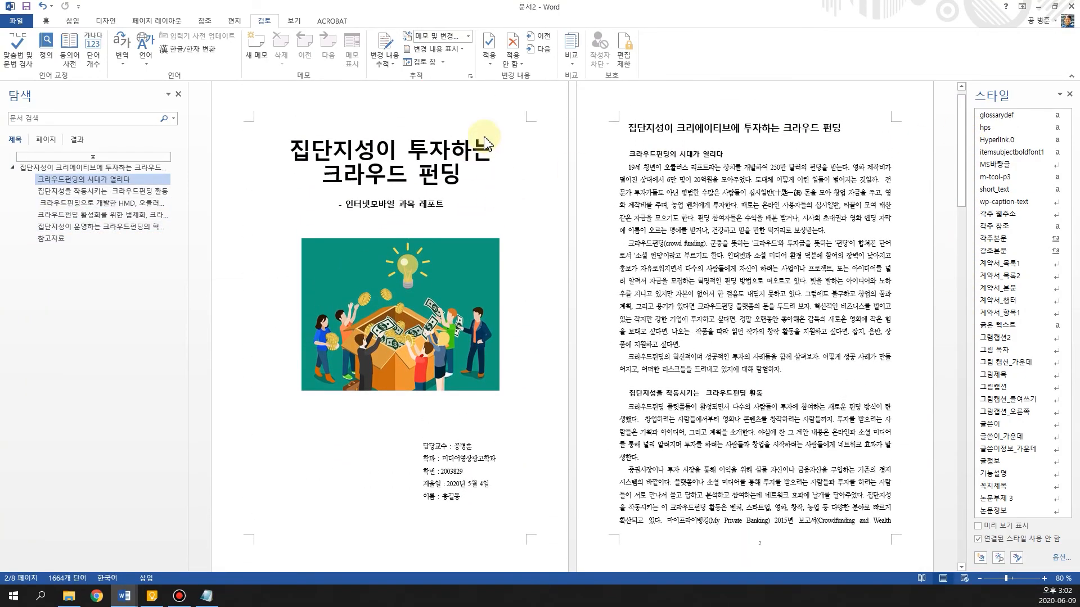
Start saving the report under a new name in the folder 14_MS워드레포트 on the computer
left_click(17, 22)
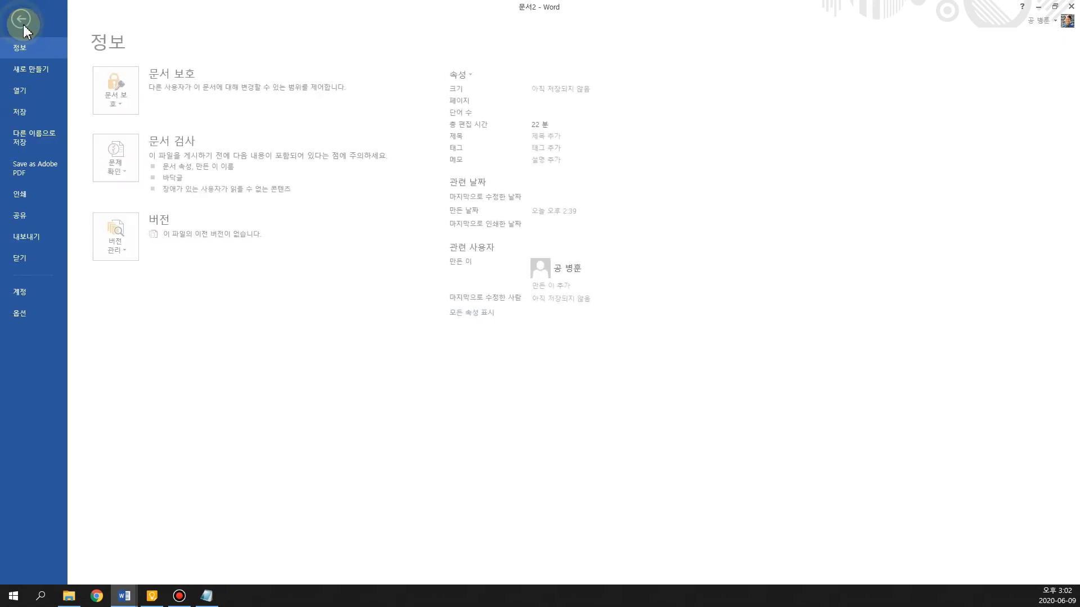
left_click(21, 23)
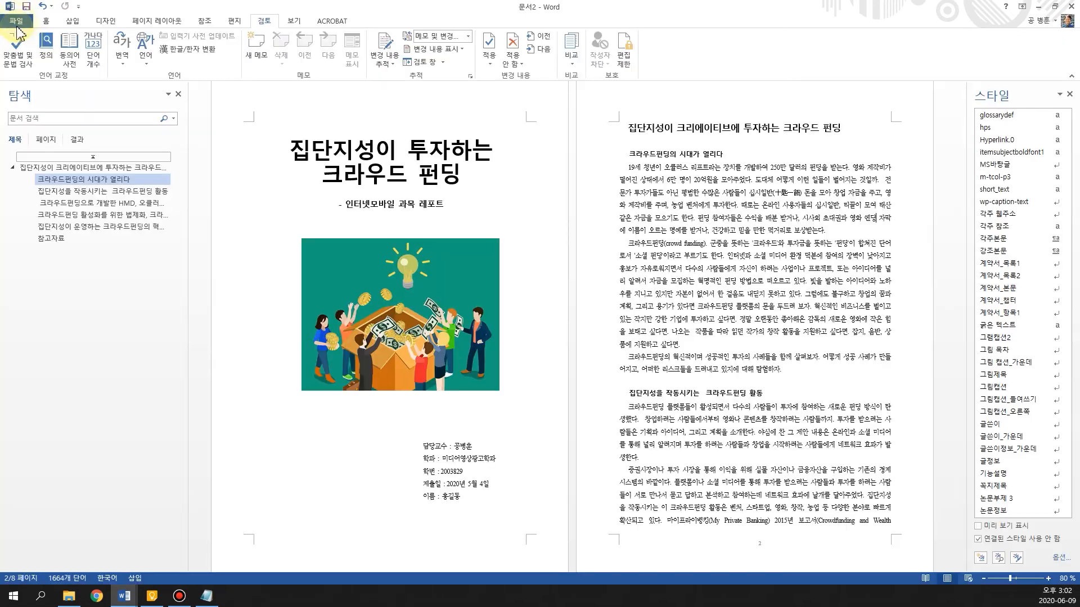
left_click(15, 23)
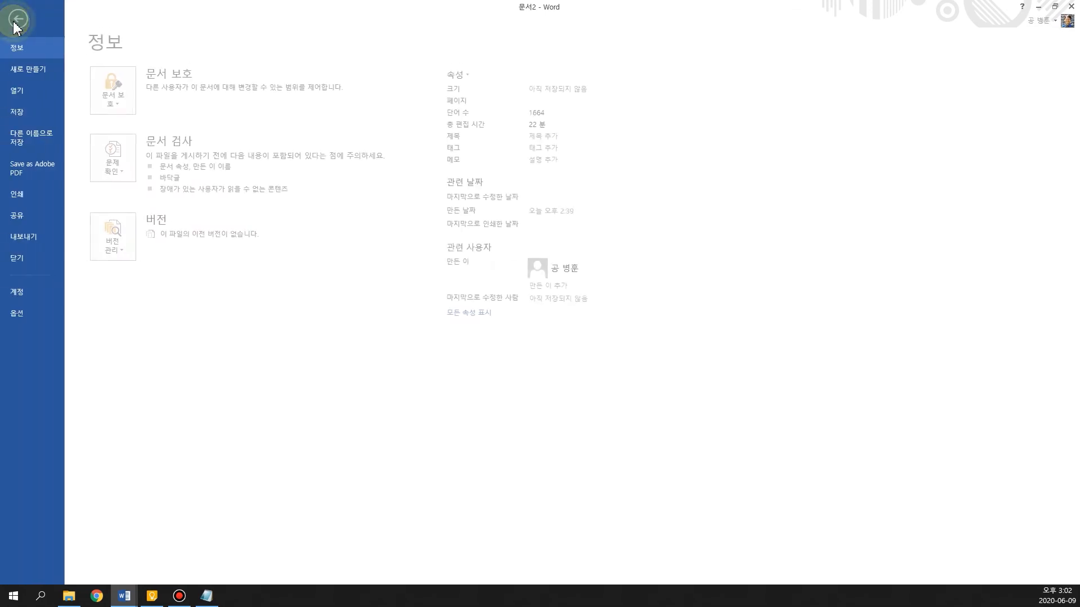
left_click(36, 138)
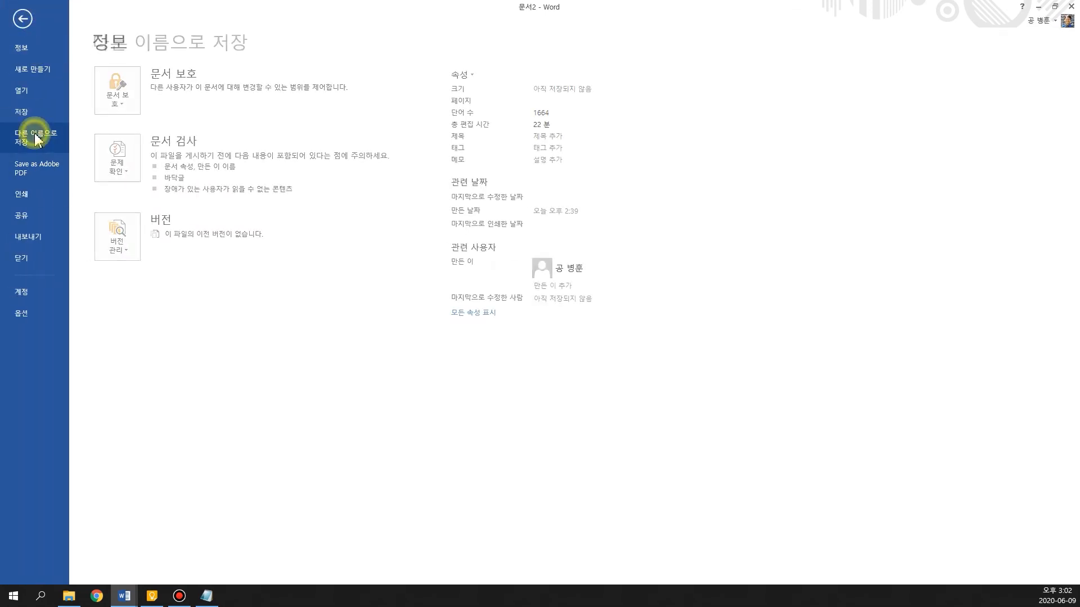
left_click(137, 122)
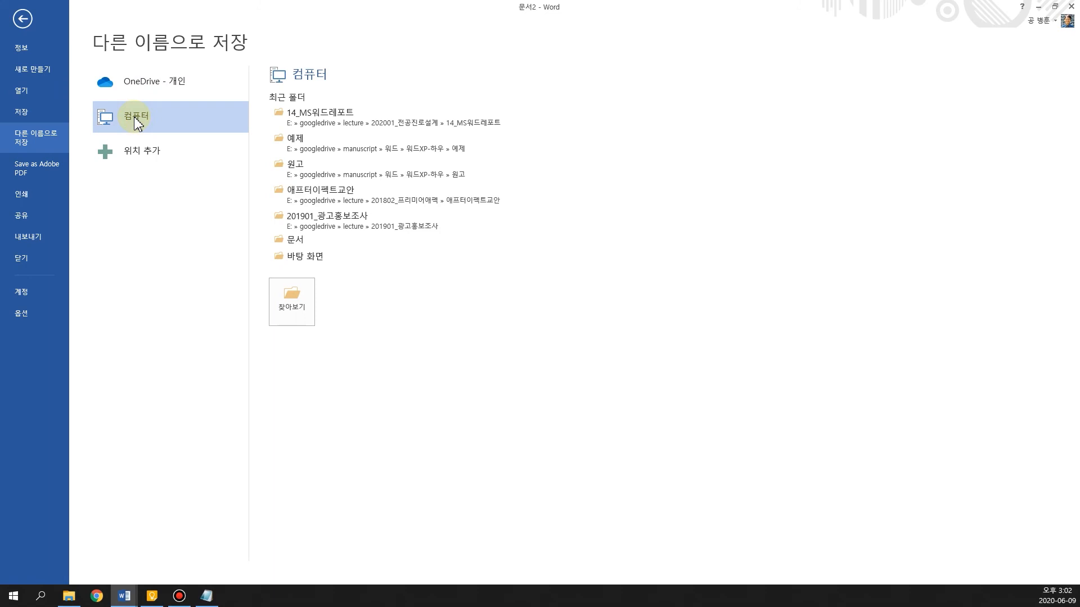
left_click(321, 121)
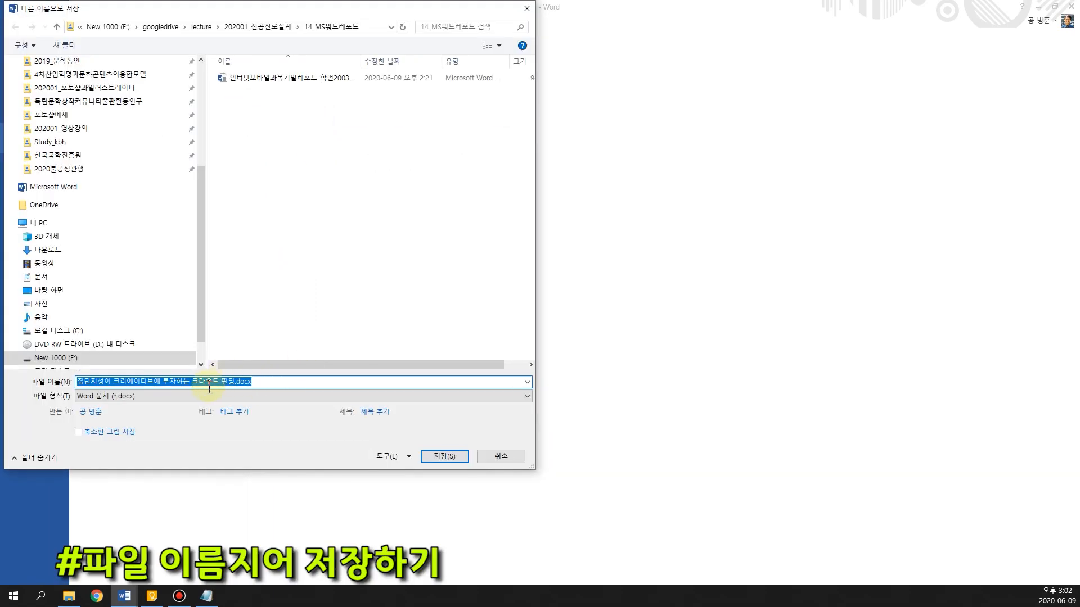
Name the file 인터넷모바일기말레포트_학번 followed by the student number, an underscore and the student's full name, keeping the .docx extension
left_click(226, 382)
left_click_drag(234, 381, 82, 389)
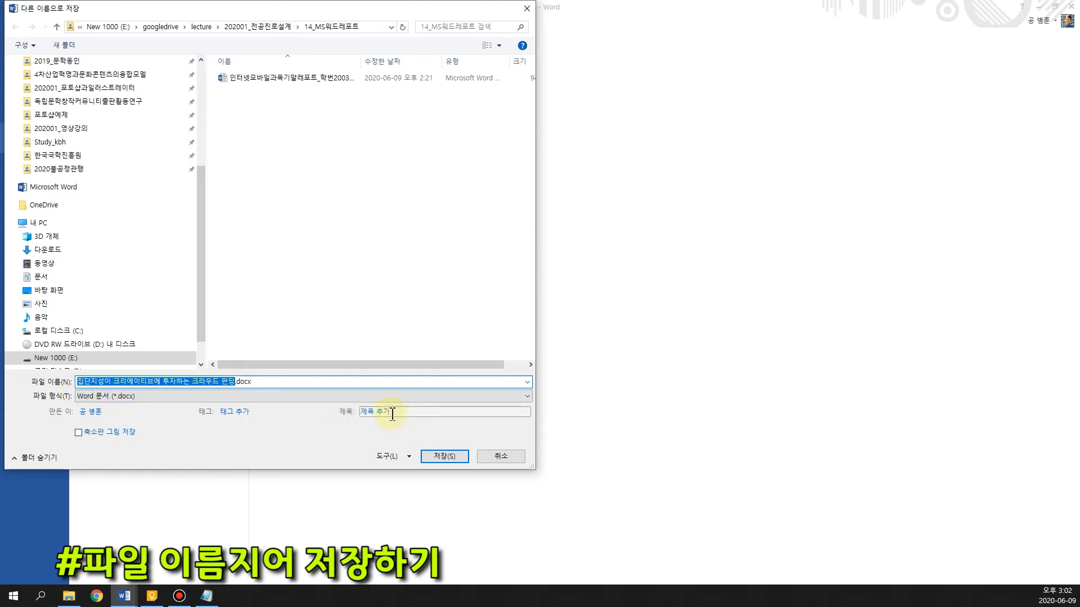
type("인터넷")
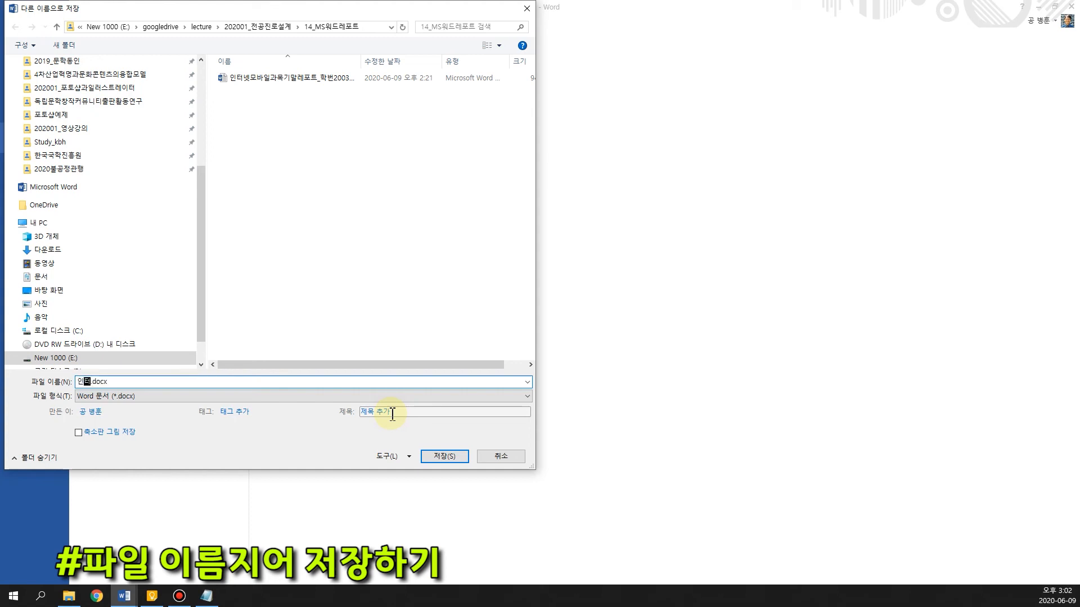
type("ㅁ")
type("모바일")
type("기")
type("ㅁ")
type("레포트")
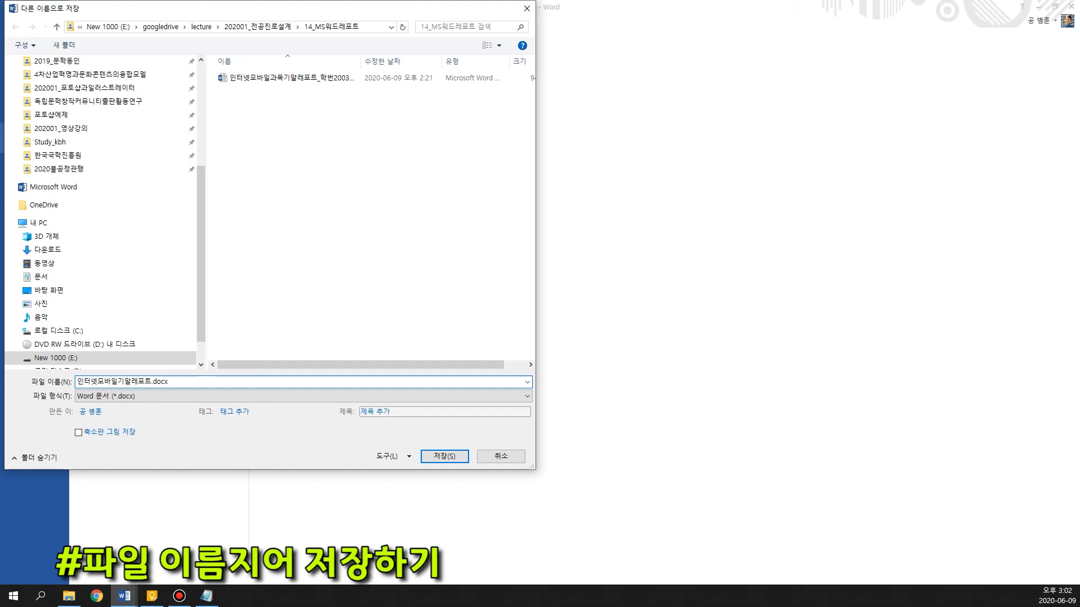
type("_학ㅂ")
type("2")
type("0003830")
type("_홍길동")
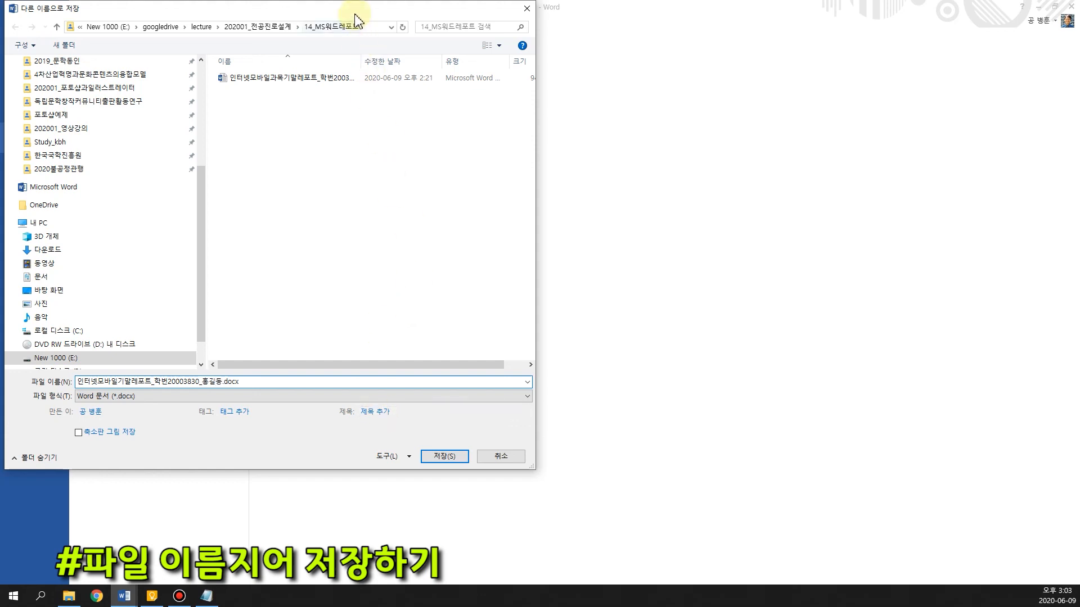
Check the course title, student number and name parts of the file name, and save the report as a Word document
left_click_drag(355, 13, 514, 70)
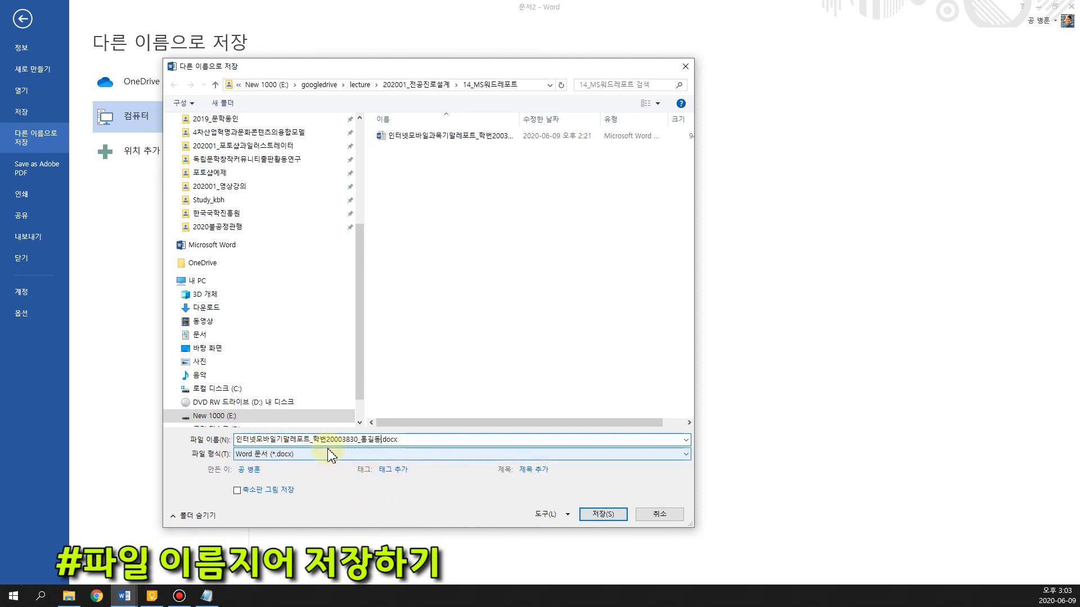
left_click_drag(310, 439, 241, 439)
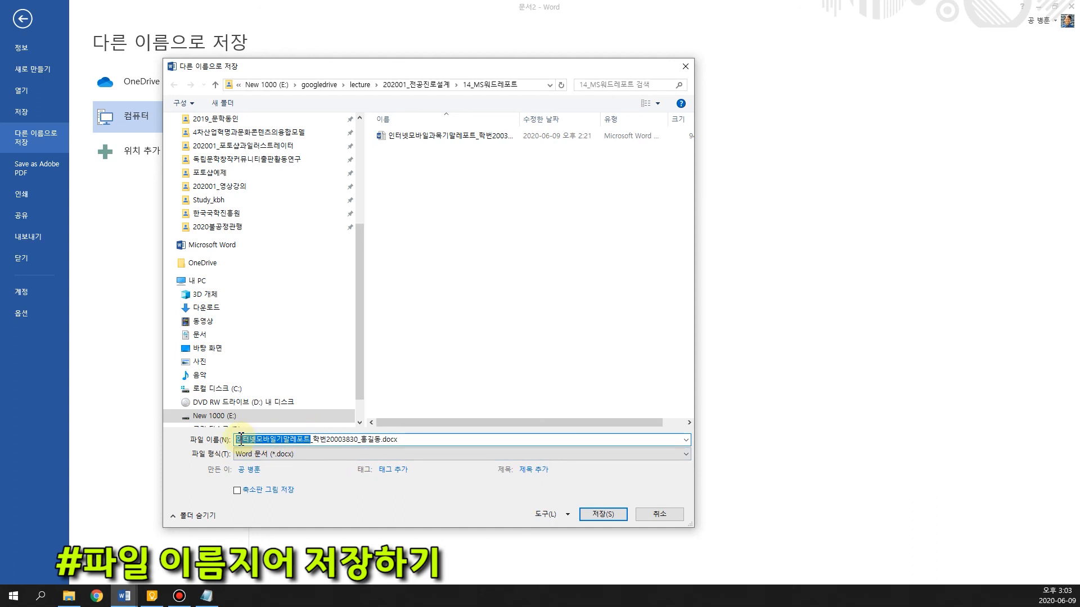
left_click_drag(311, 439, 379, 443)
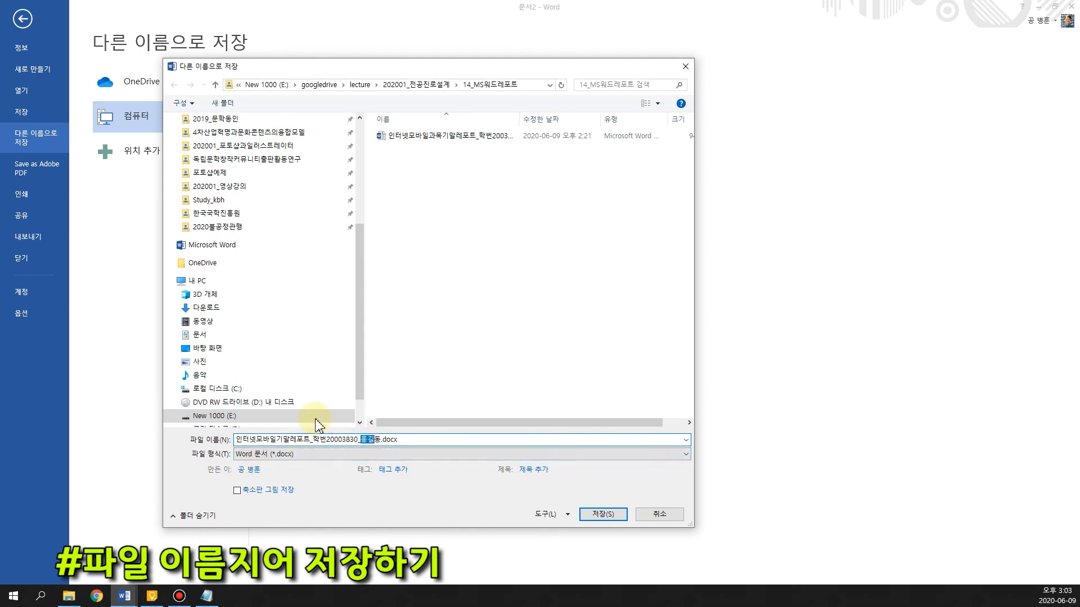
left_click(618, 514)
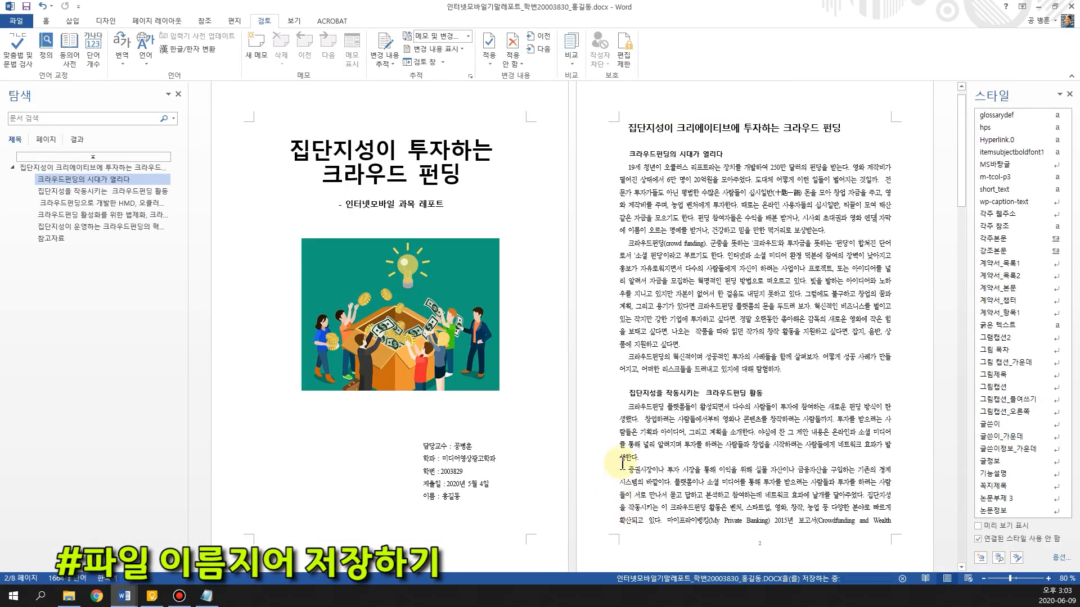